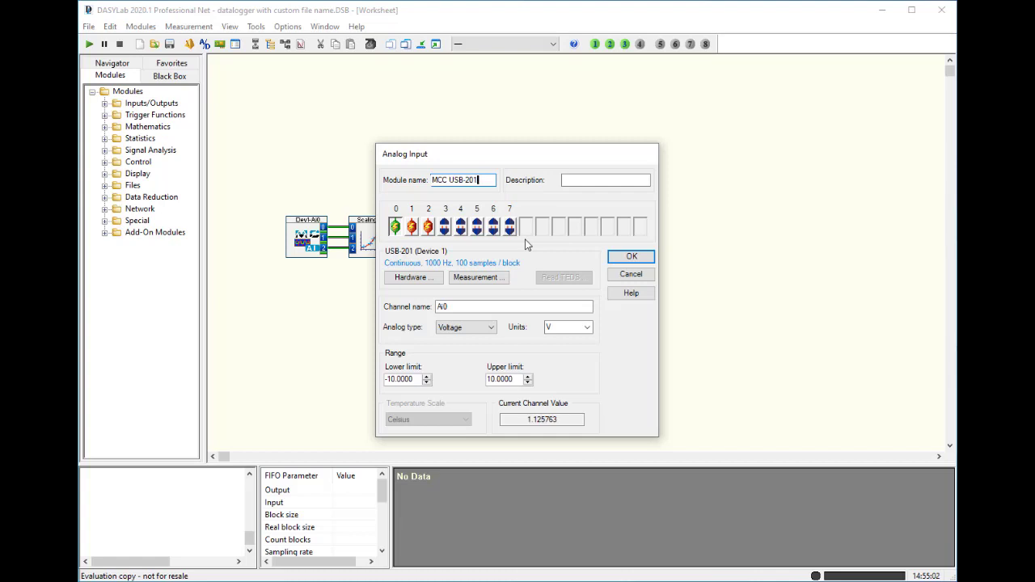
- Enter "My USB-201 for Training" as the description of the MCC USB-201 analog input module
left_click(596, 181)
type("My")
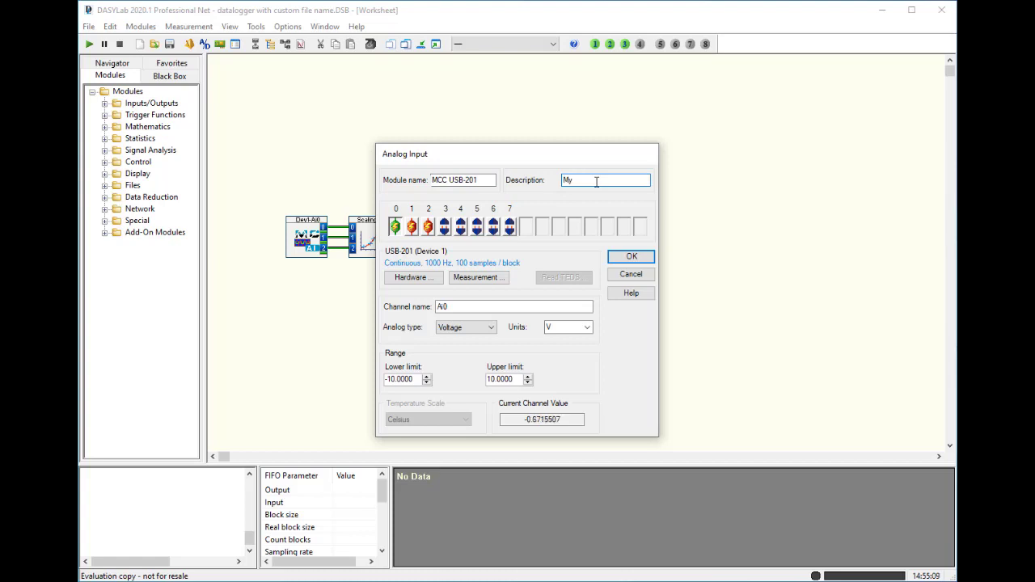
type(" USB-201 for Training")
left_click(485, 180)
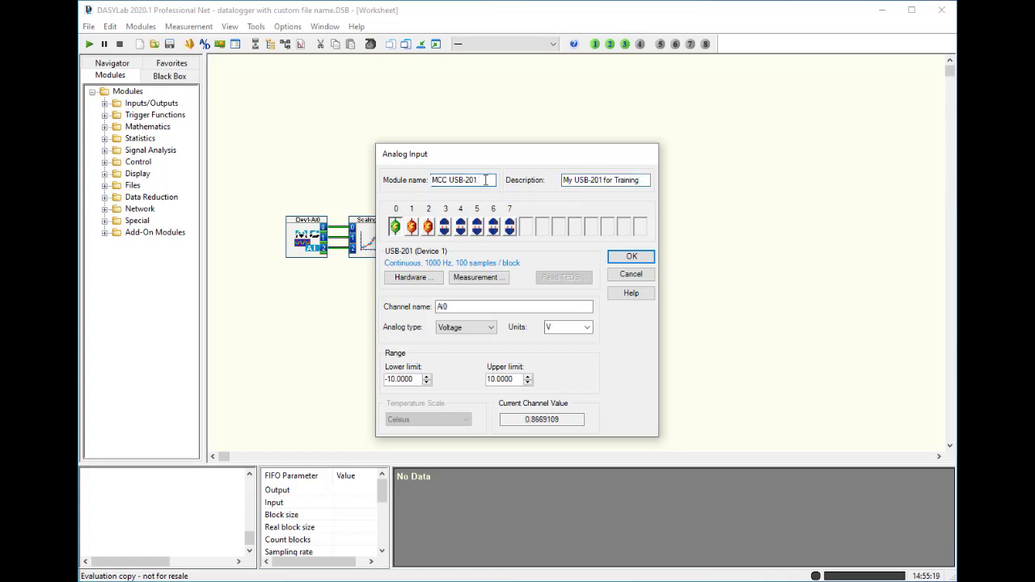
left_click(603, 179)
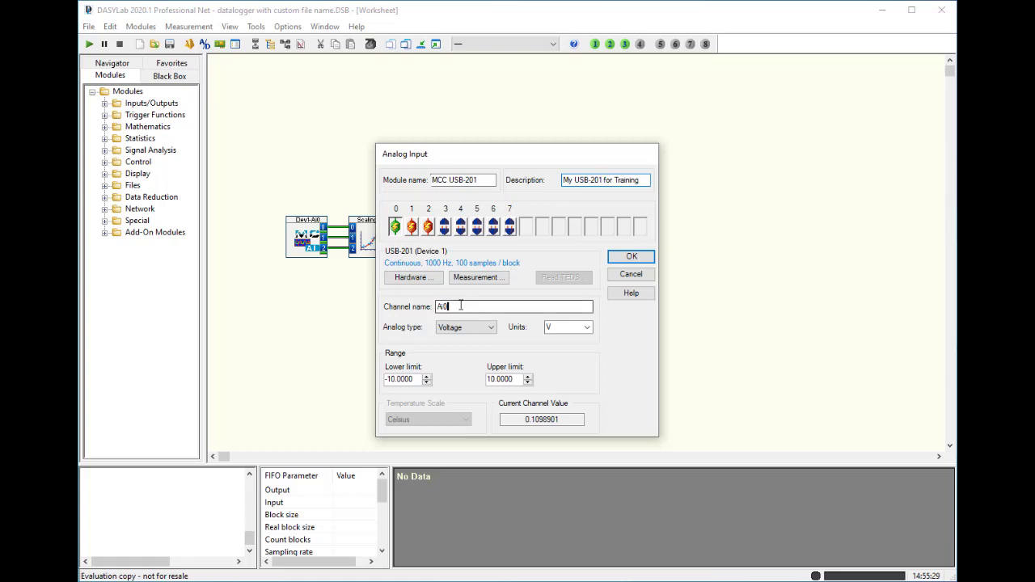
- Rename analog input channel 0 to "Function Generator"
left_click(503, 307)
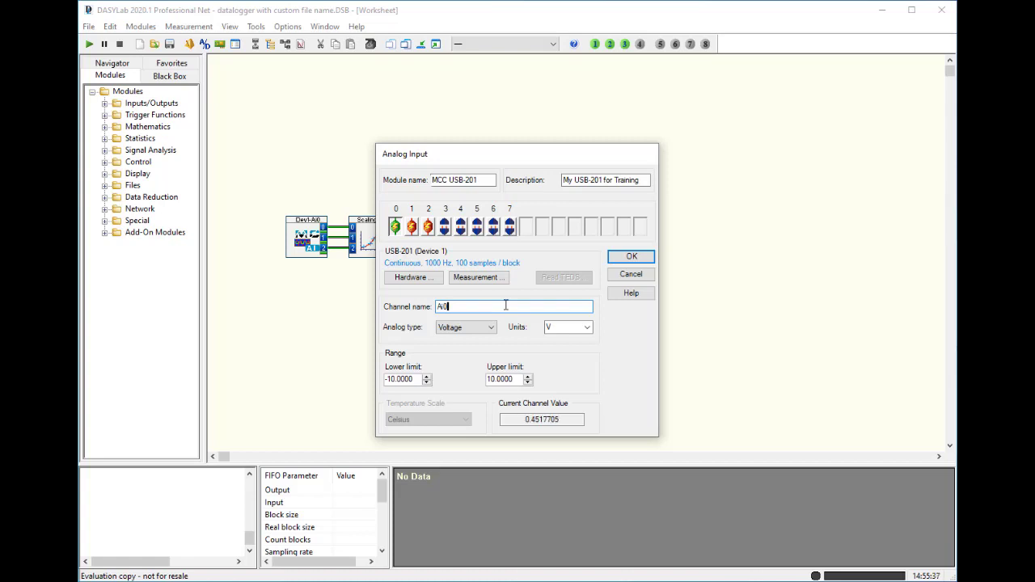
key("BackSpace")
key("BackSpace")
key("BackSpace")
type("Function Generator")
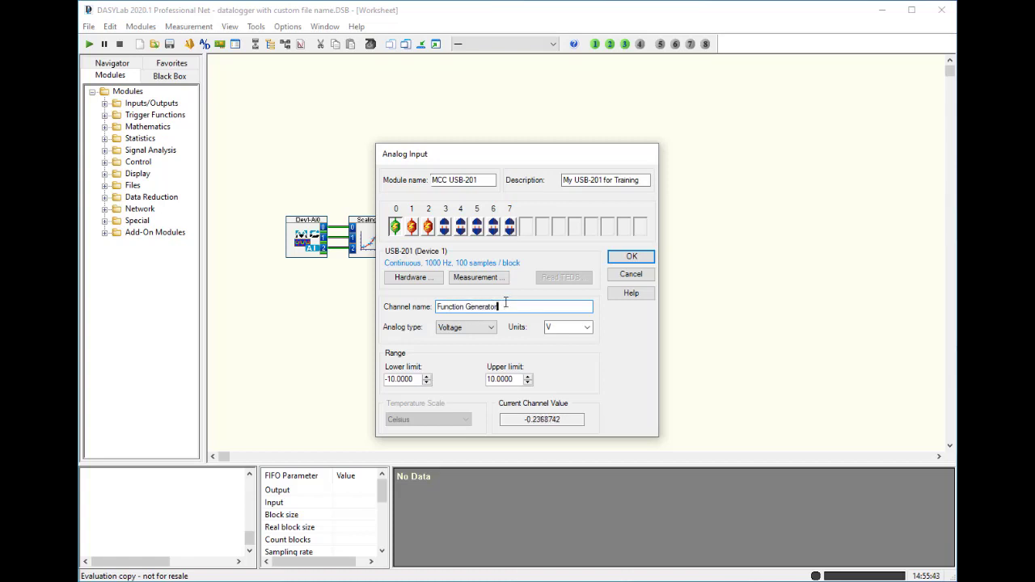
- Rename analog input channel 1 to "Null1" and channel 2 to "Null2"
left_click(412, 227)
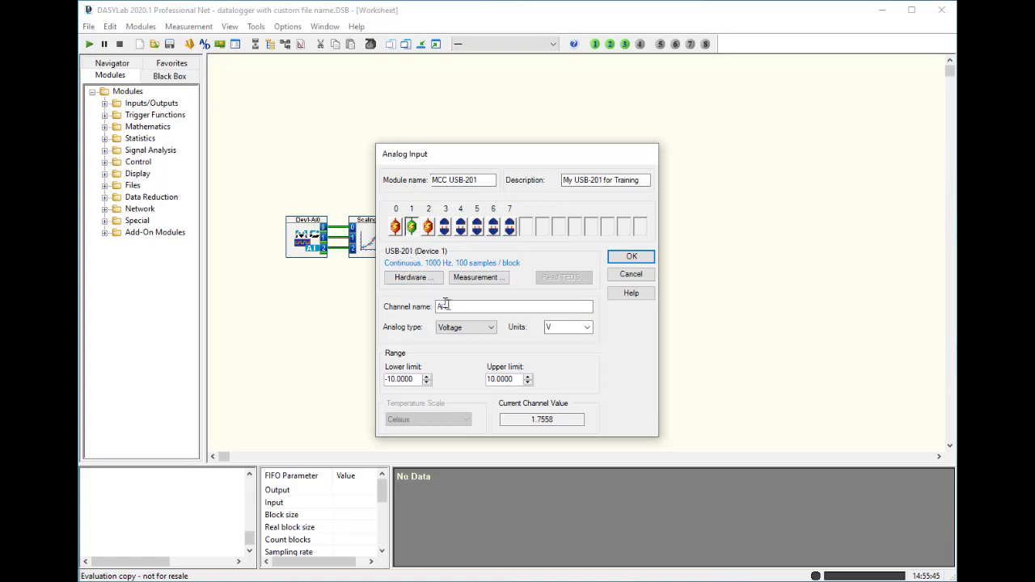
left_click_drag(450, 307, 427, 312)
type("Null1")
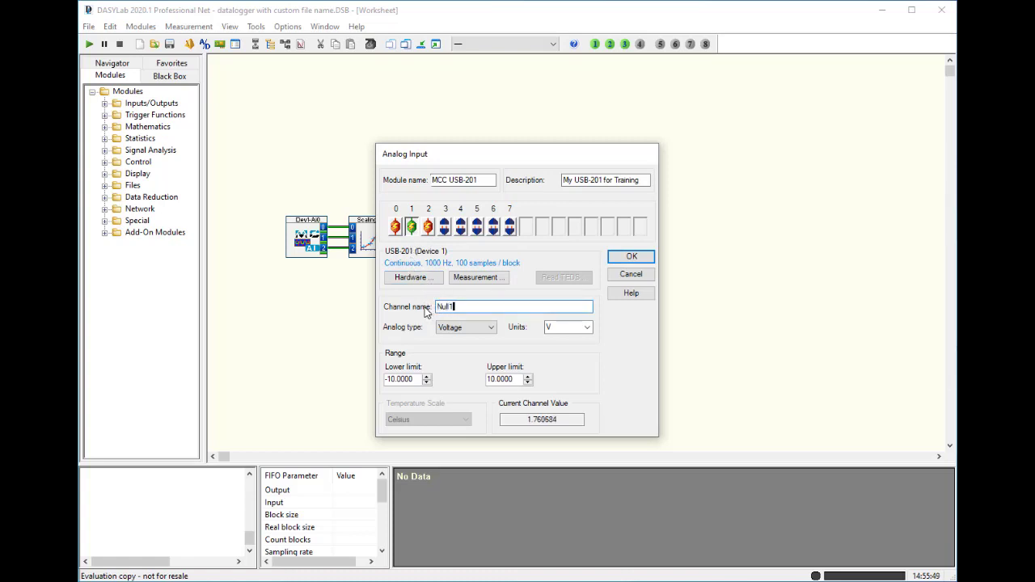
left_click(434, 227)
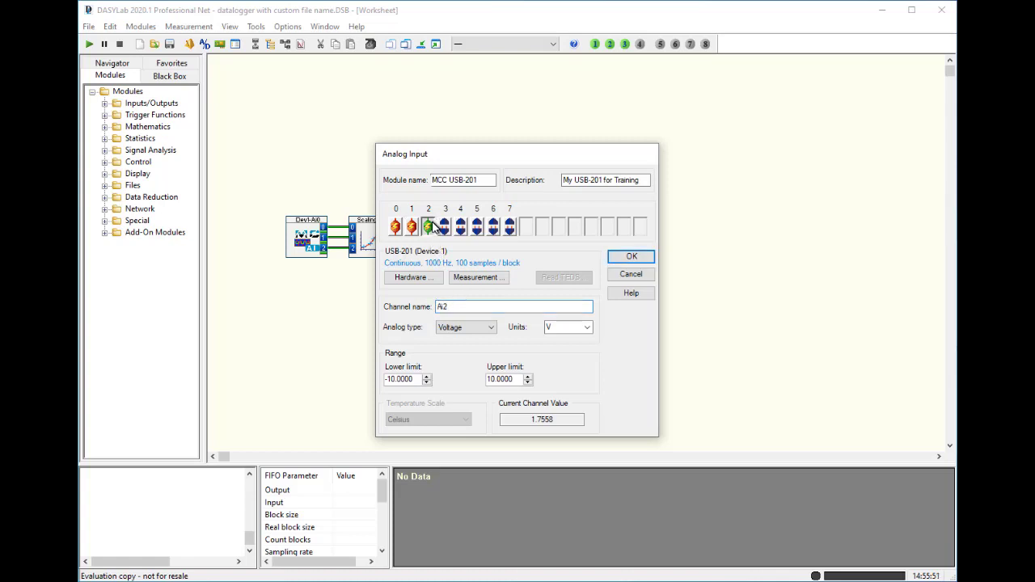
left_click_drag(449, 307, 425, 312)
type("Null2")
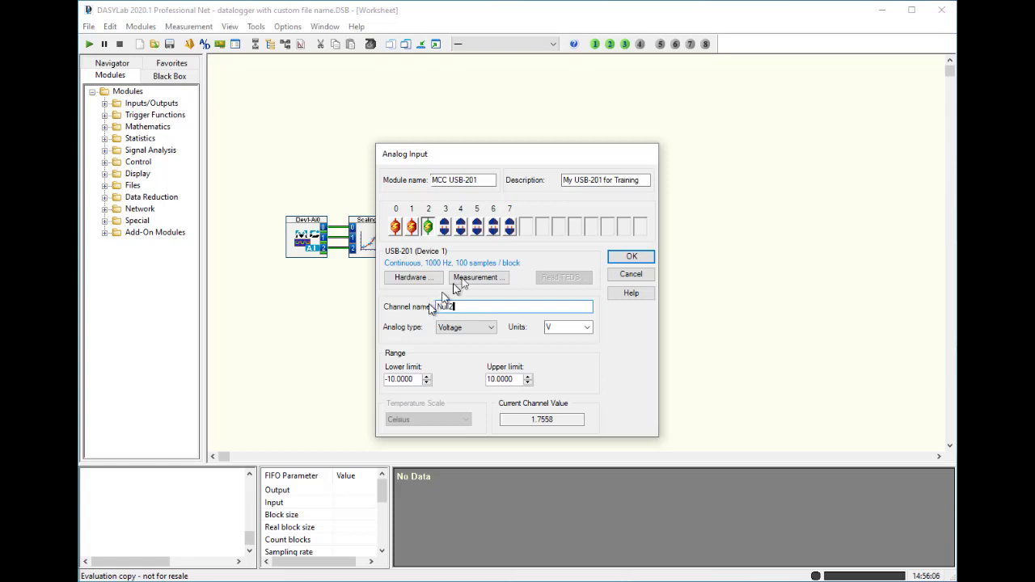
- Review the analog type and unit choices for channel 2 without changing them, and accept the analog input settings
left_click(491, 328)
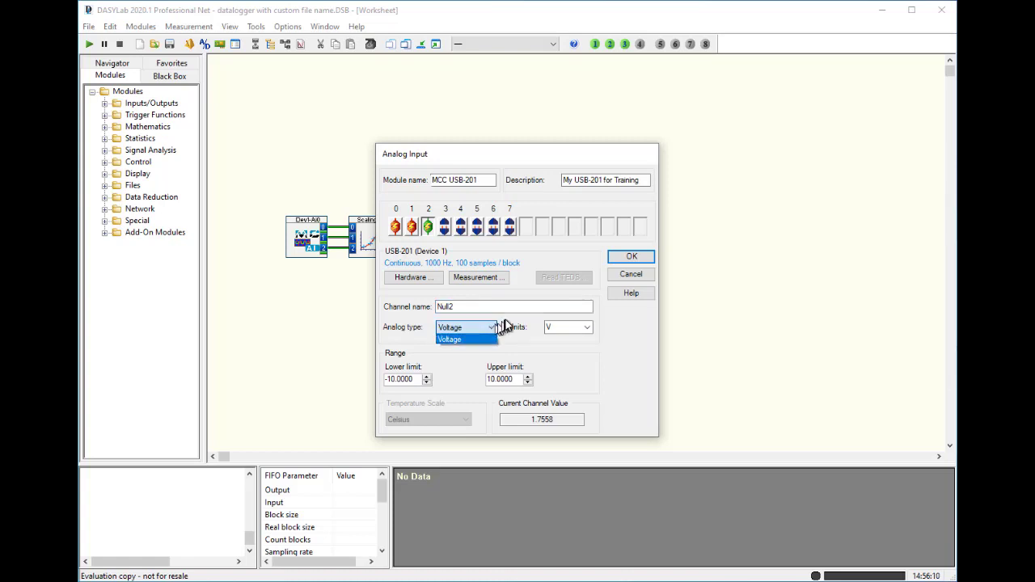
left_click(510, 326)
left_click(588, 329)
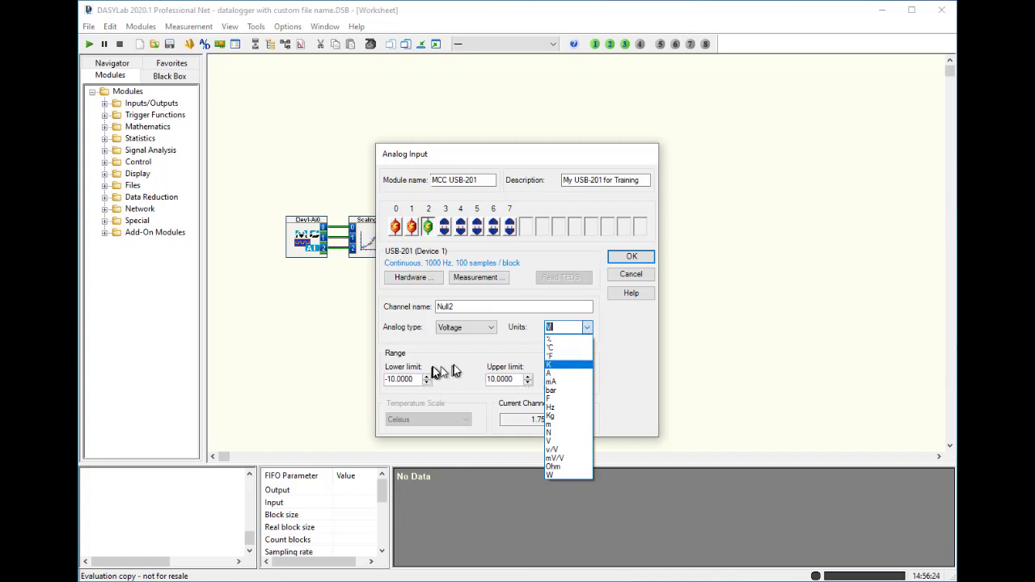
left_click(626, 340)
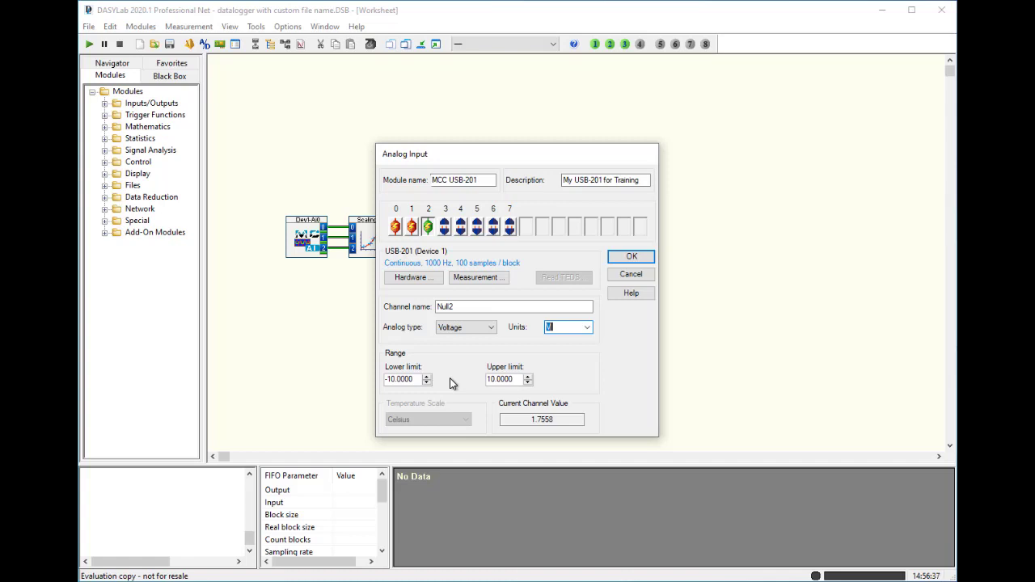
left_click(631, 258)
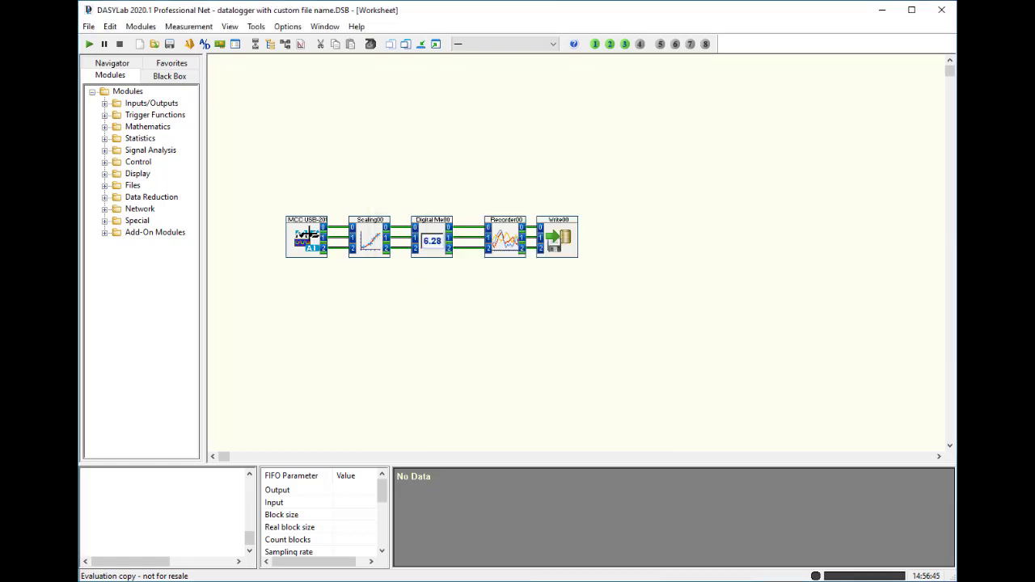
- Add the module documentation "8 channel USB-201 with a function generator connected to channel 0." to the MCC USB-201 module
left_click(309, 233)
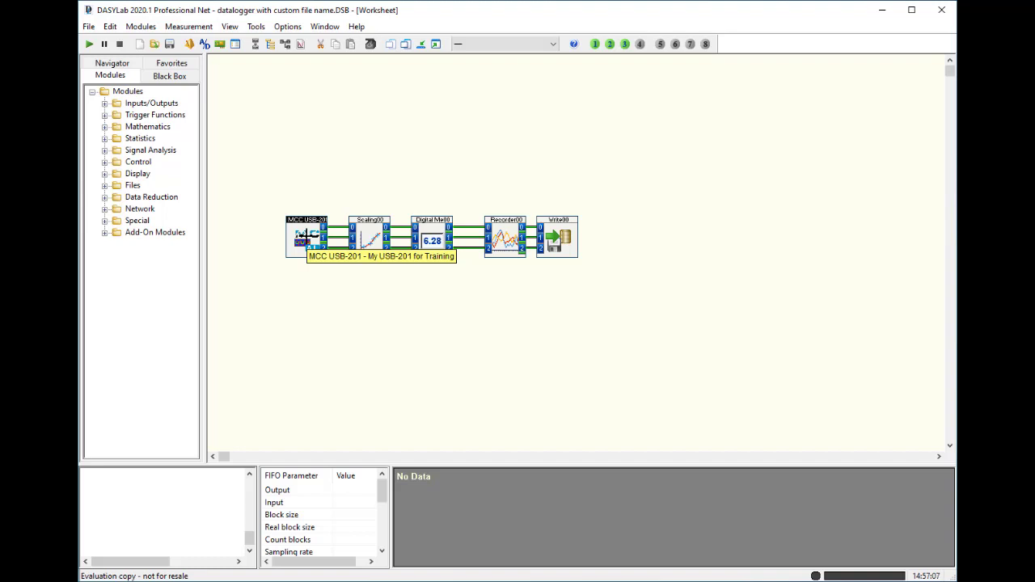
right_click(306, 239)
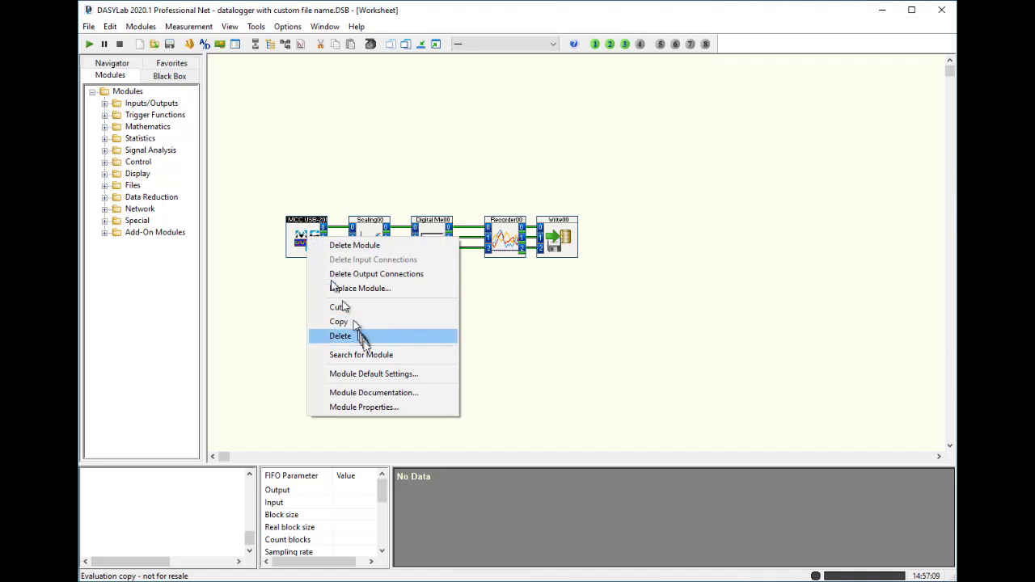
left_click(418, 394)
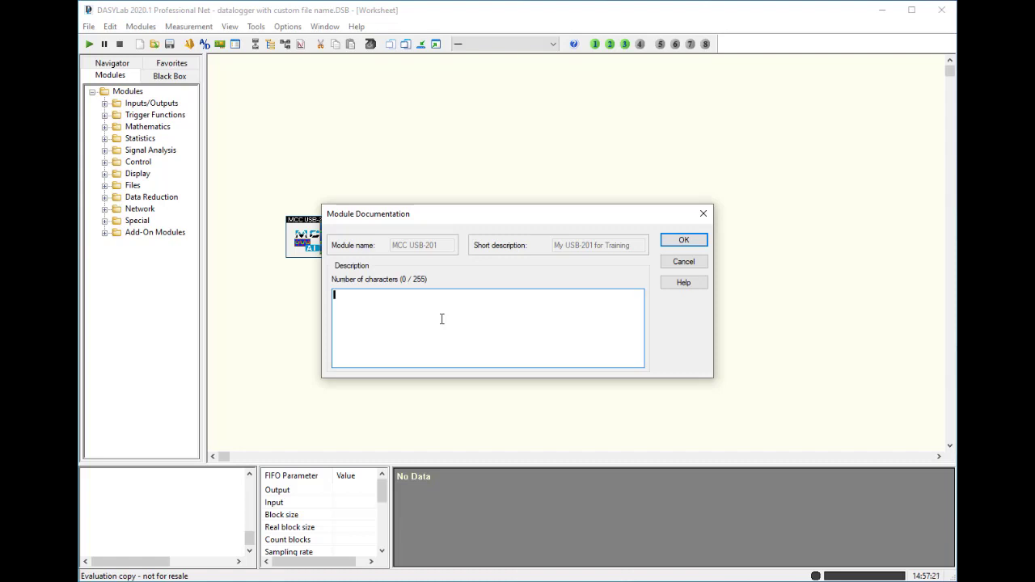
type("8 channel USB-201 with a functi")
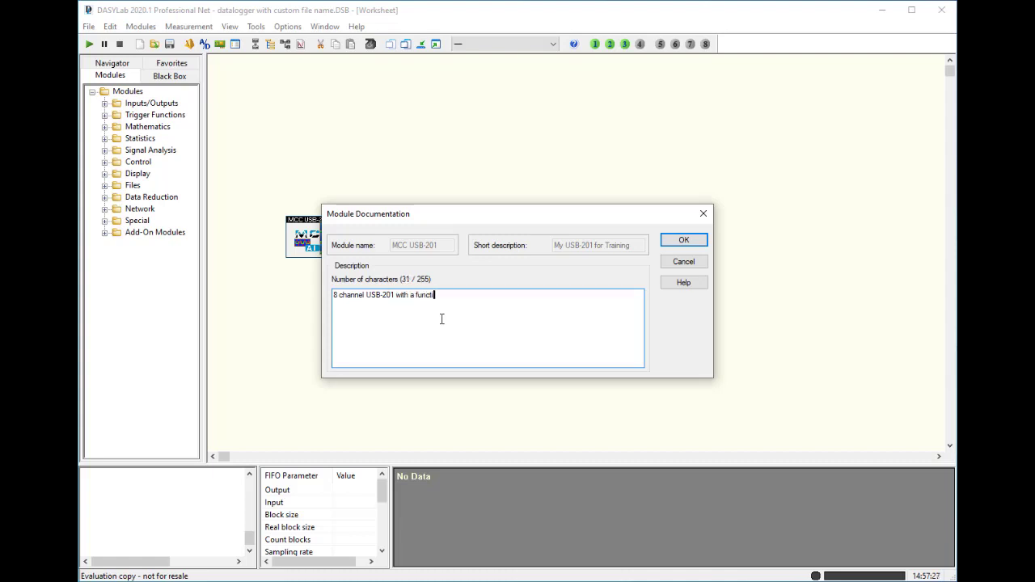
type("on generator connected to channel ")
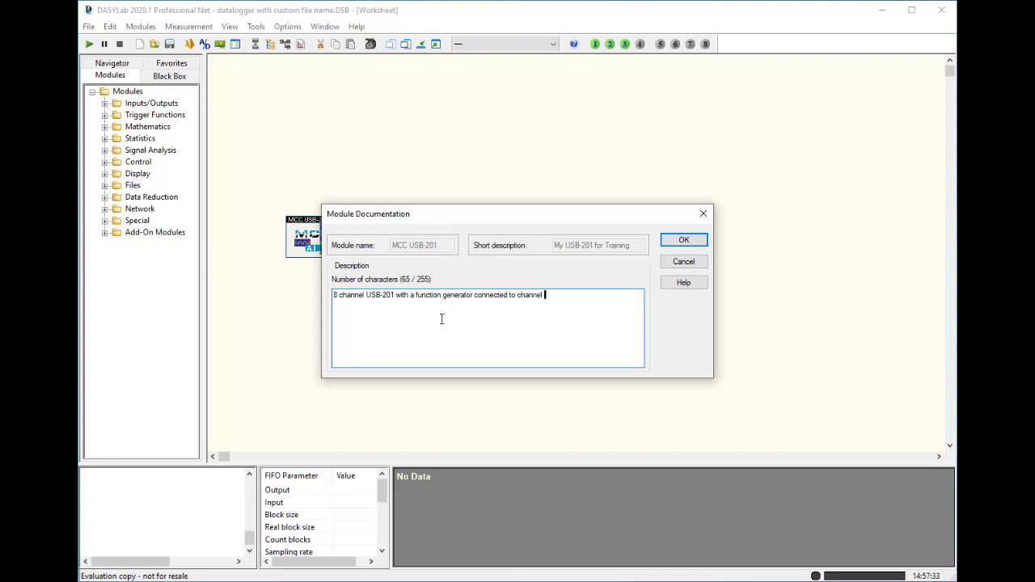
type("0")
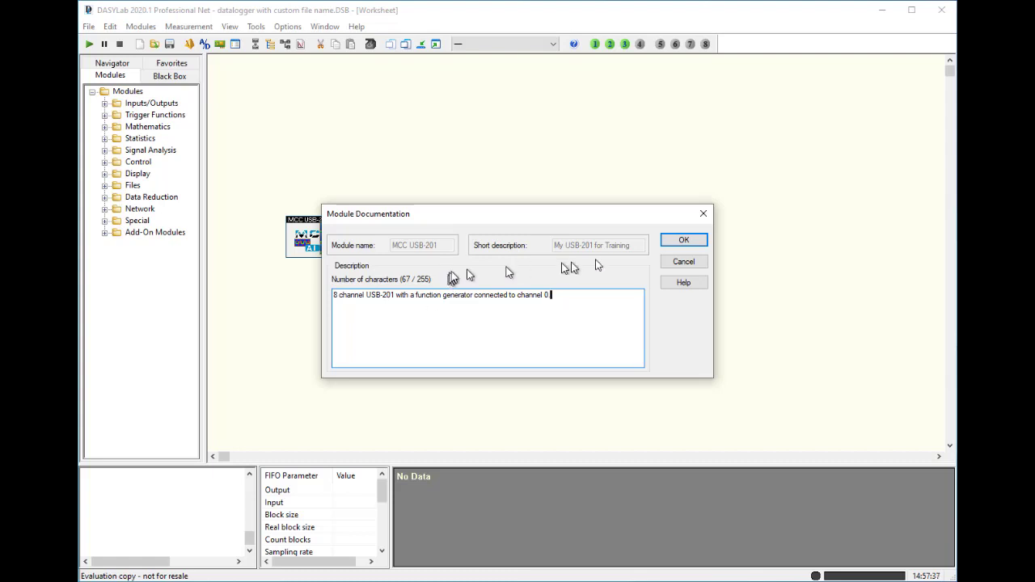
left_click(684, 240)
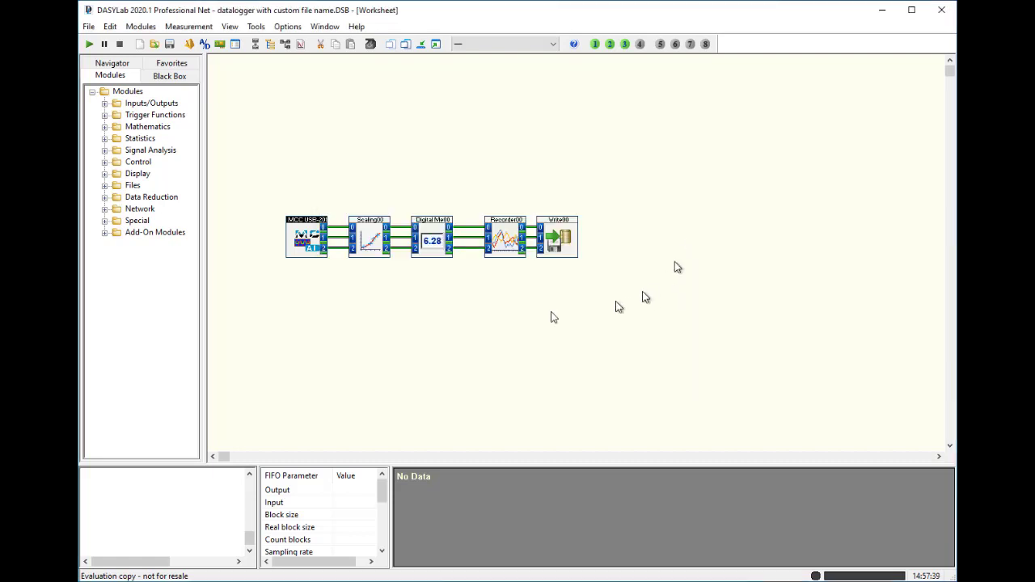
- Open the properties of the Scaling00 module and rename the module "Scale Engr"
mouse_move(296, 236)
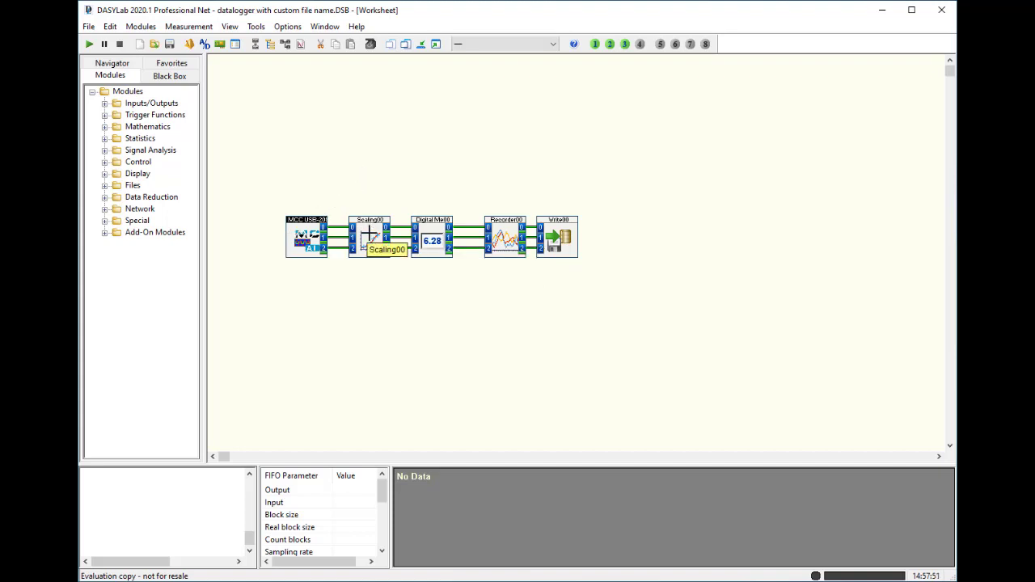
left_click(368, 234)
right_click(369, 237)
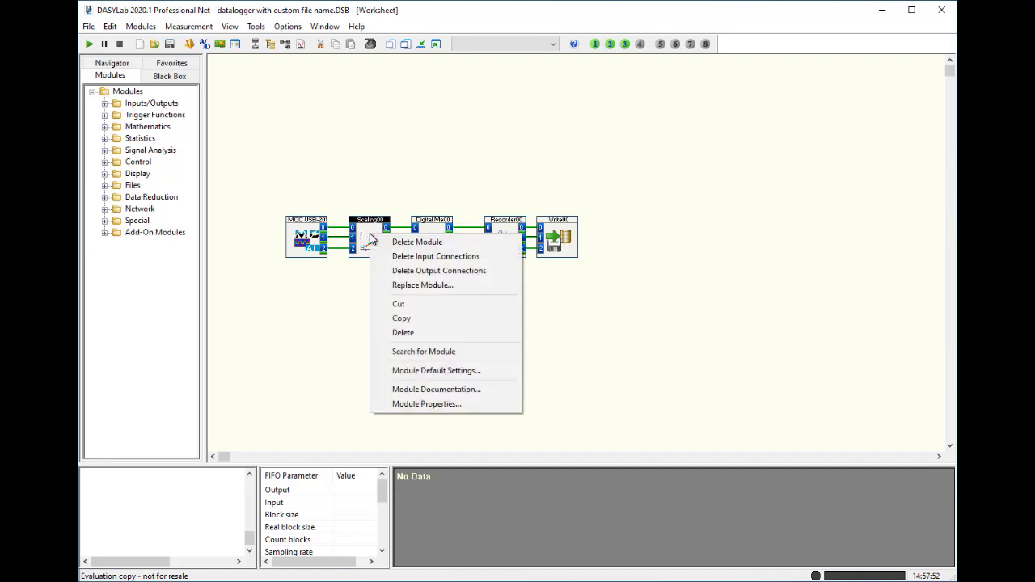
left_click(430, 404)
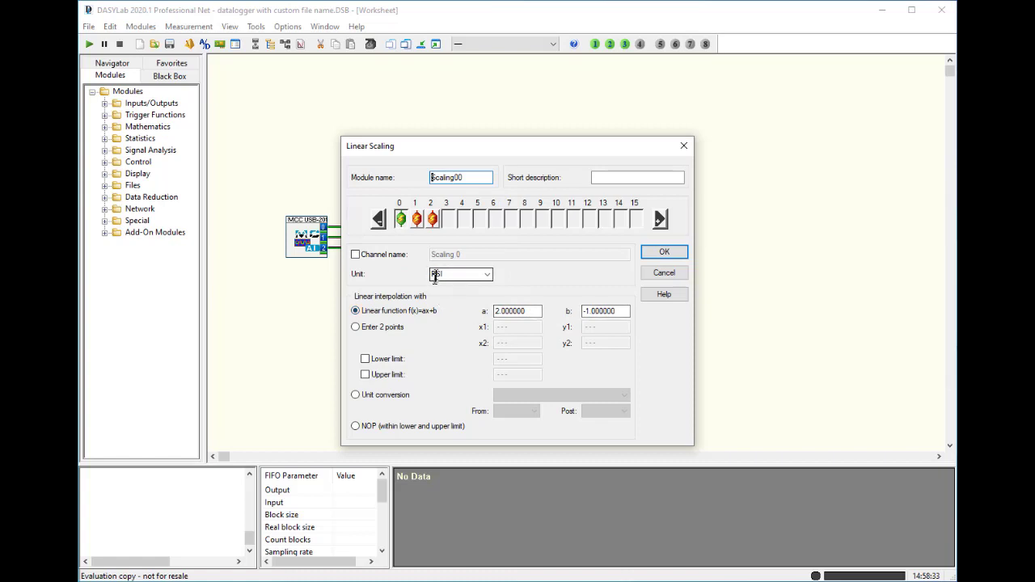
left_click(471, 177)
key("BackSpace")
key("BackSpace")
key("BackSpace")
key("BackSpace")
key("BackSpace")
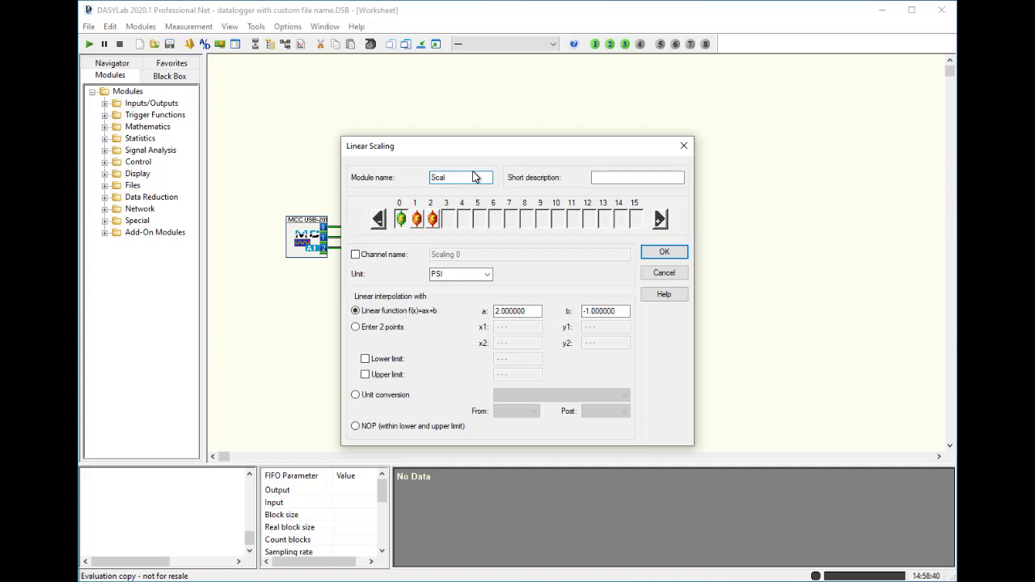
type("le Engr U")
key("BackSpace")
key("BackSpace")
- Enter "Scale to Engineering Units" as the scaling module's short description and accept its settings
left_click(602, 177)
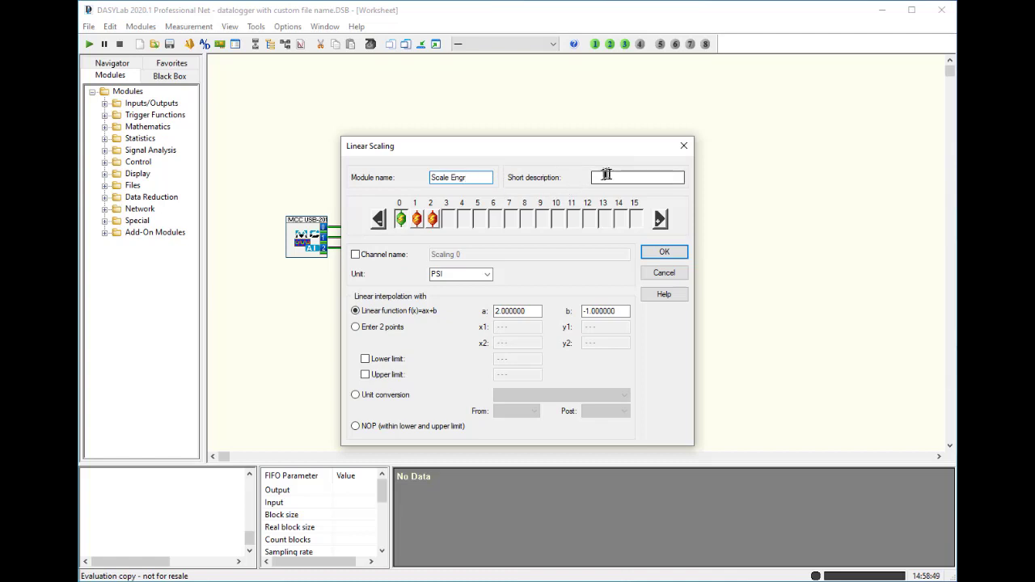
type("Scale ")
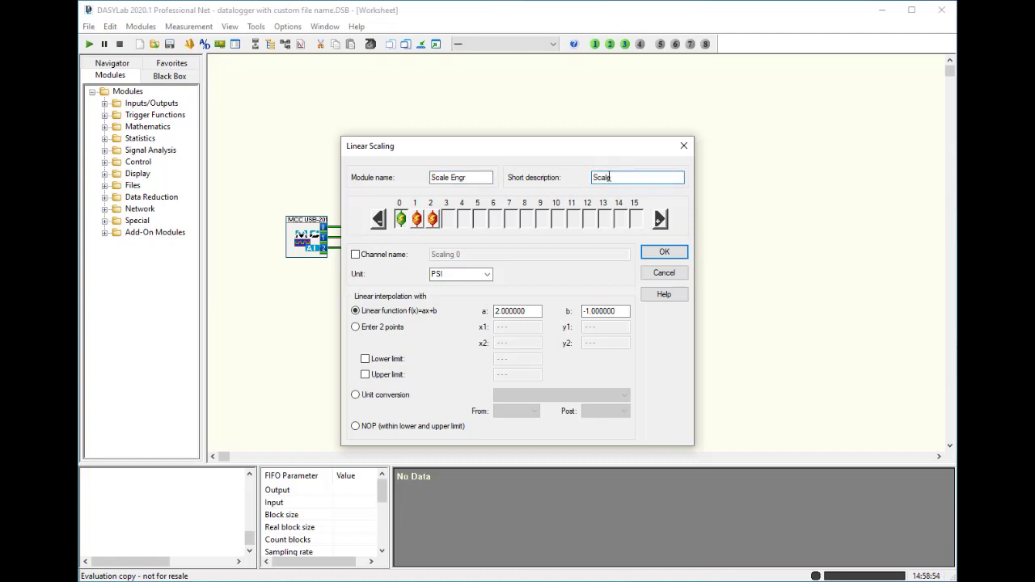
type("to Engineering Units")
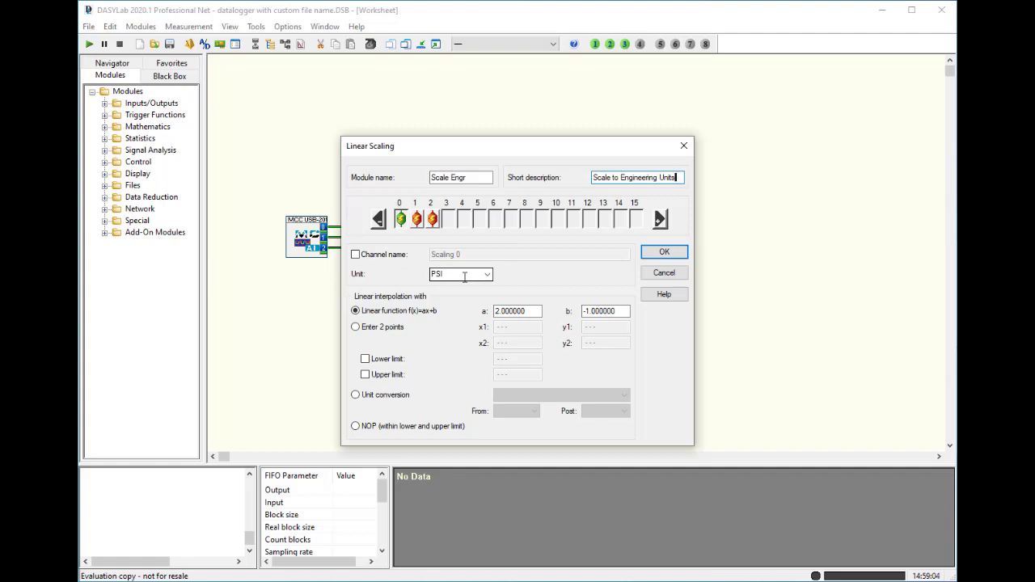
left_click(662, 253)
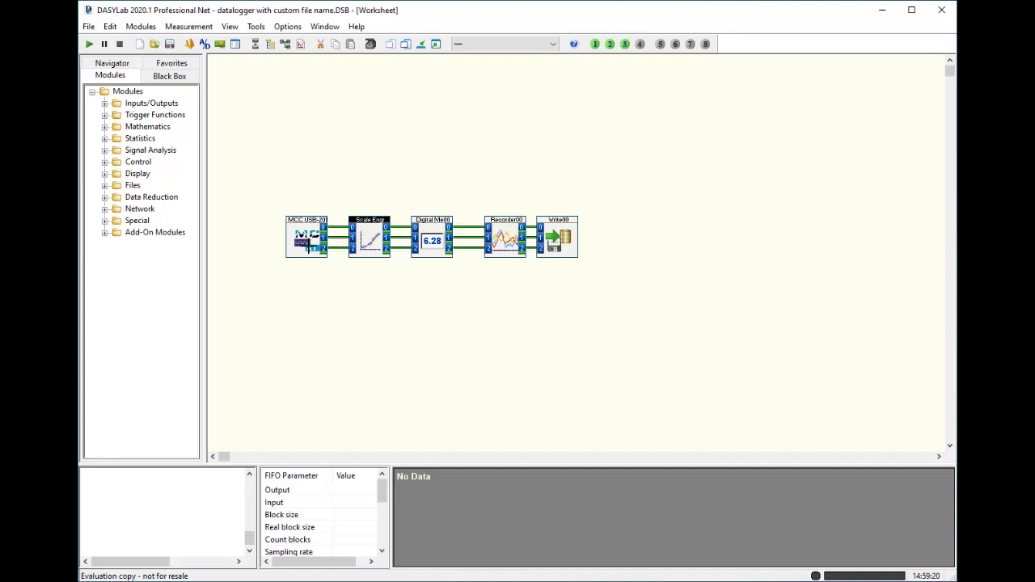
- Copy the channel names through the worksheet and check the names of channels 0 to 2 in the Scale Engr module
left_click(286, 27)
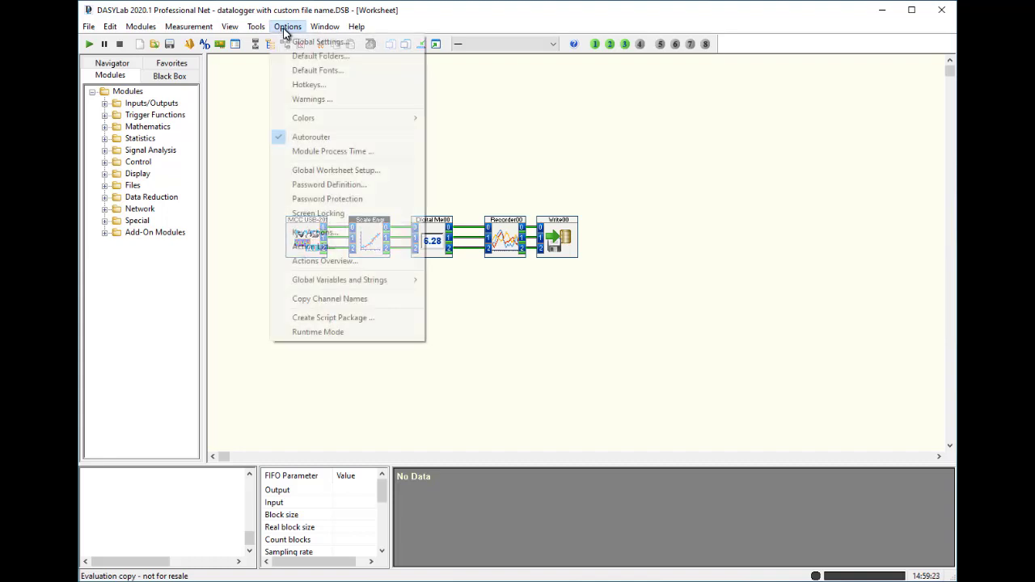
left_click(367, 304)
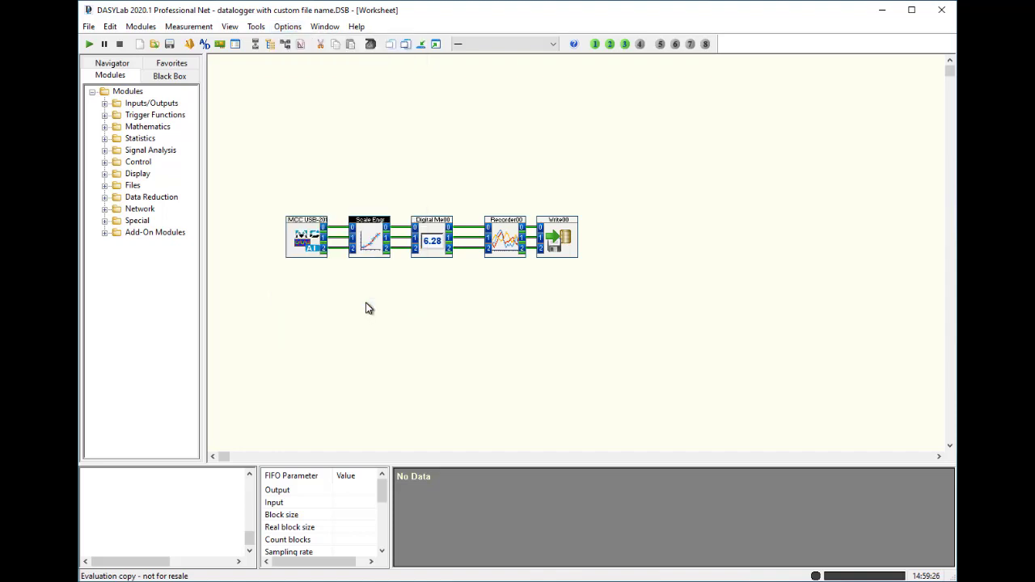
right_click(363, 231)
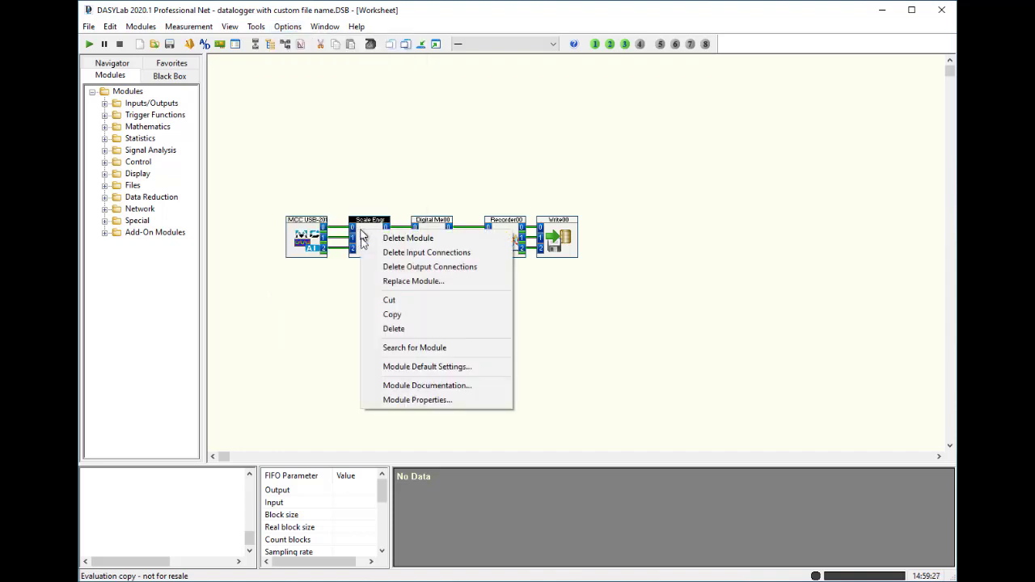
left_click(410, 401)
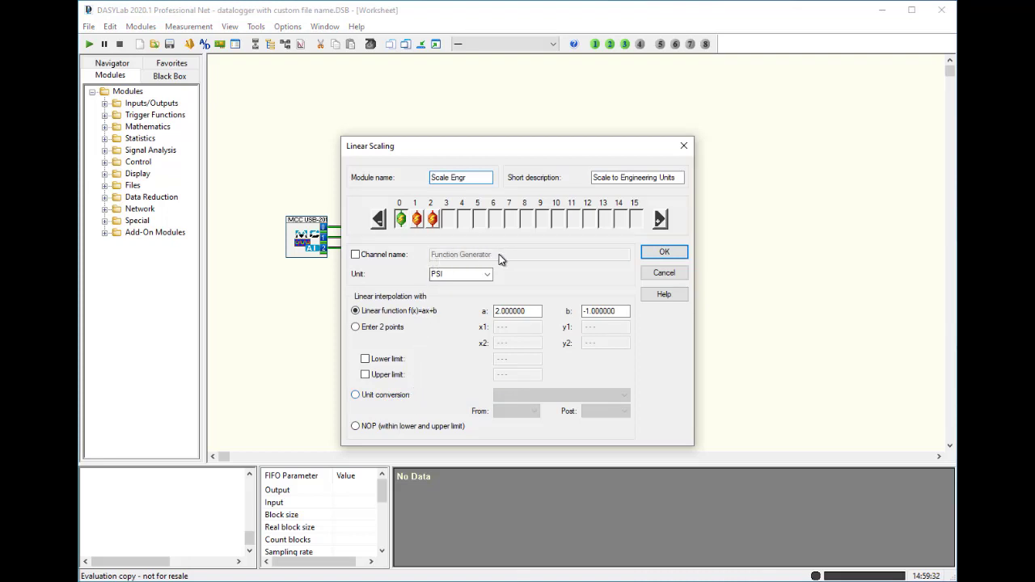
left_click(417, 220)
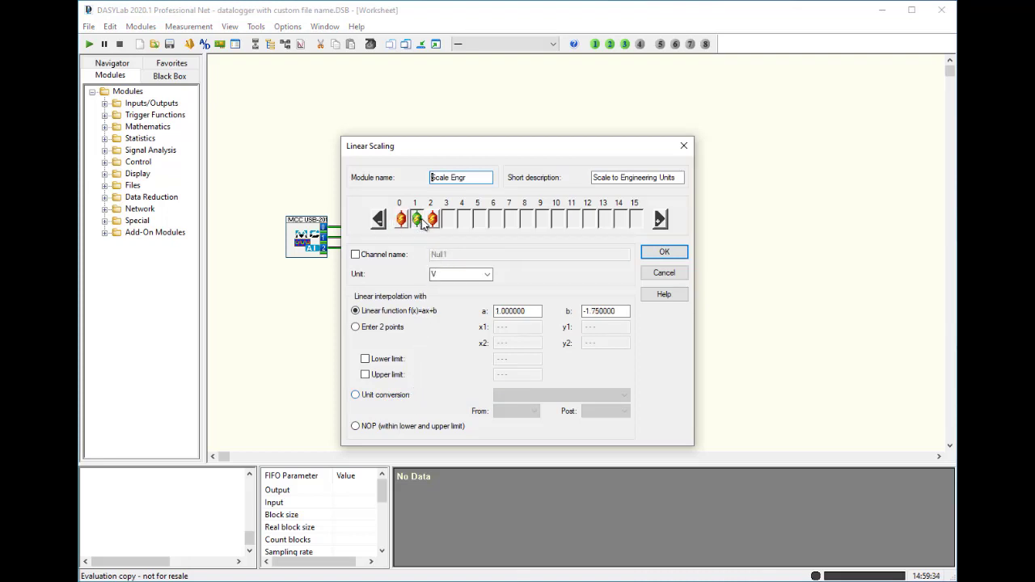
left_click(434, 220)
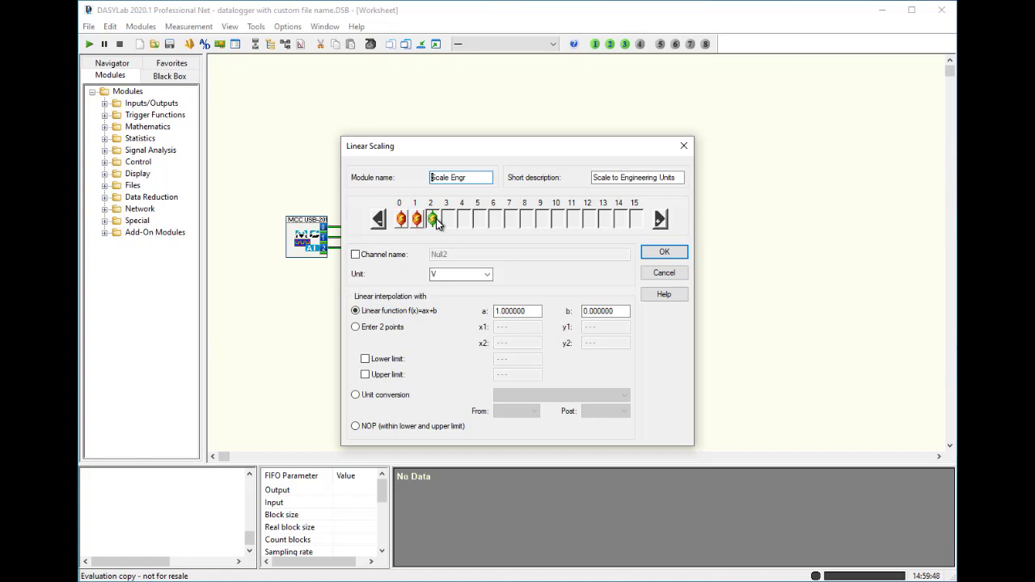
left_click(665, 254)
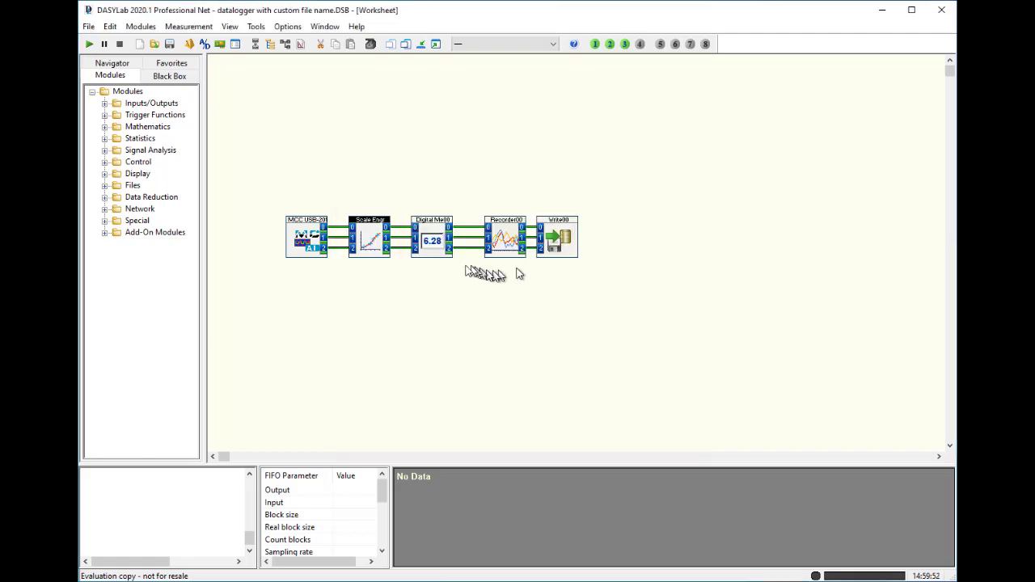
- Open the properties of the Digital Me00 module and rename the module "DM Scaled"
right_click(429, 241)
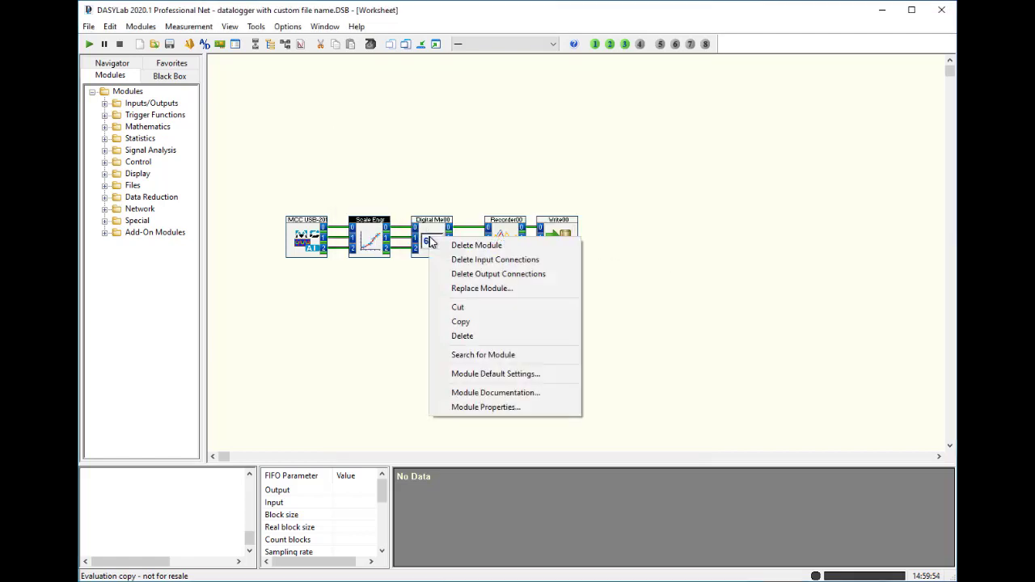
left_click(487, 408)
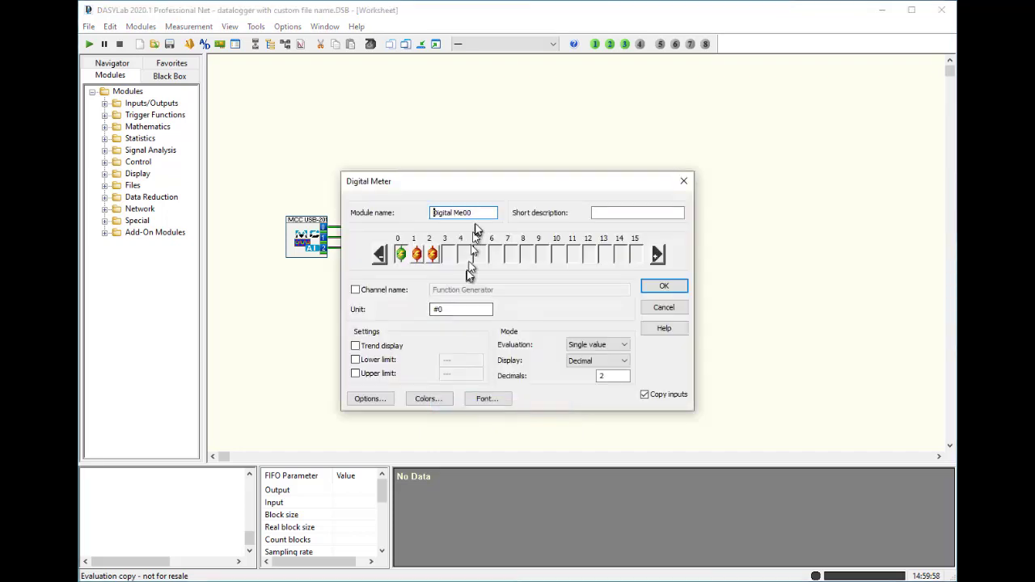
left_click_drag(486, 214, 409, 224)
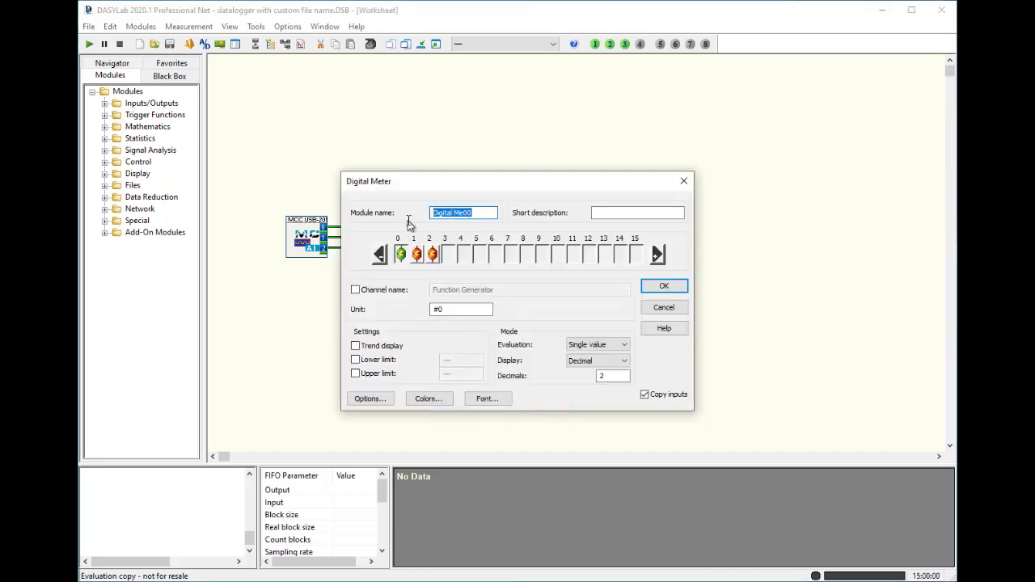
type("DM Scaled DA")
key("BackSpace")
key("BackSpace")
key("BackSpace")
- Enter "Scaled Data Display" as the digital meter's short description and accept its settings
left_click(641, 213)
type("S")
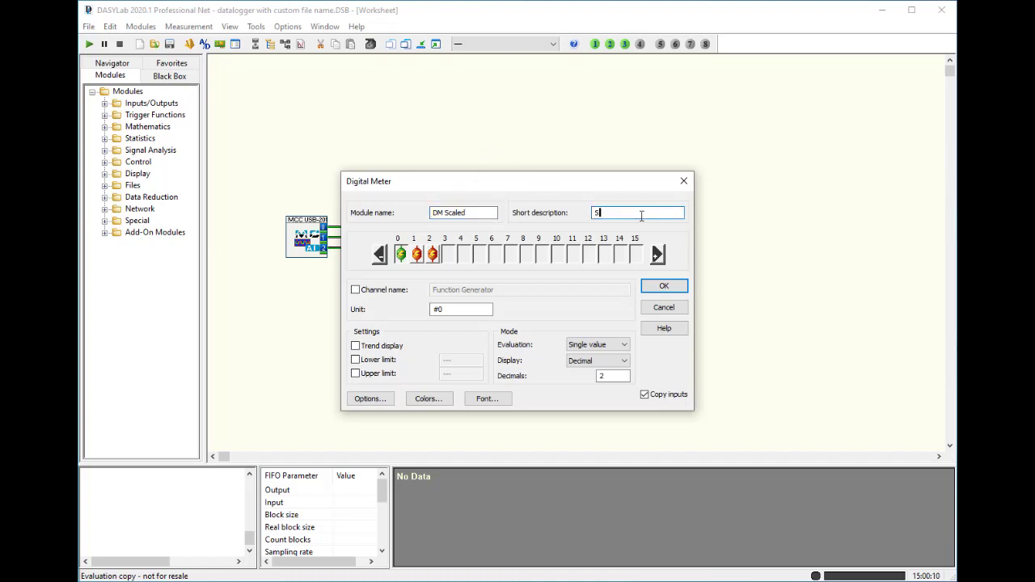
type("caled Data Display")
left_click(476, 214)
left_click(457, 309)
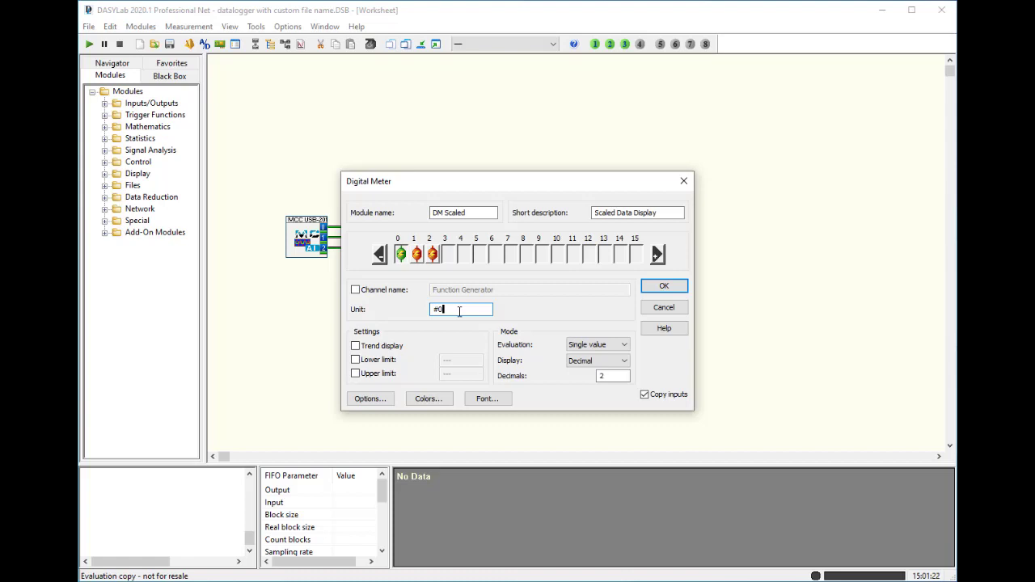
left_click(665, 287)
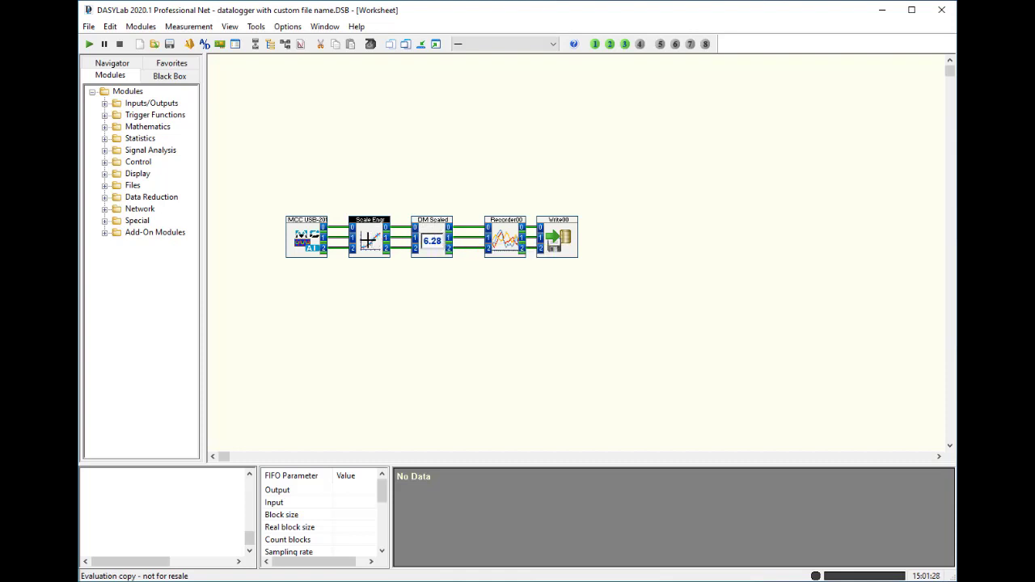
- Add the module documentation "Display the data in a vertical Digital Meter" to the DM Scaled module
right_click(438, 231)
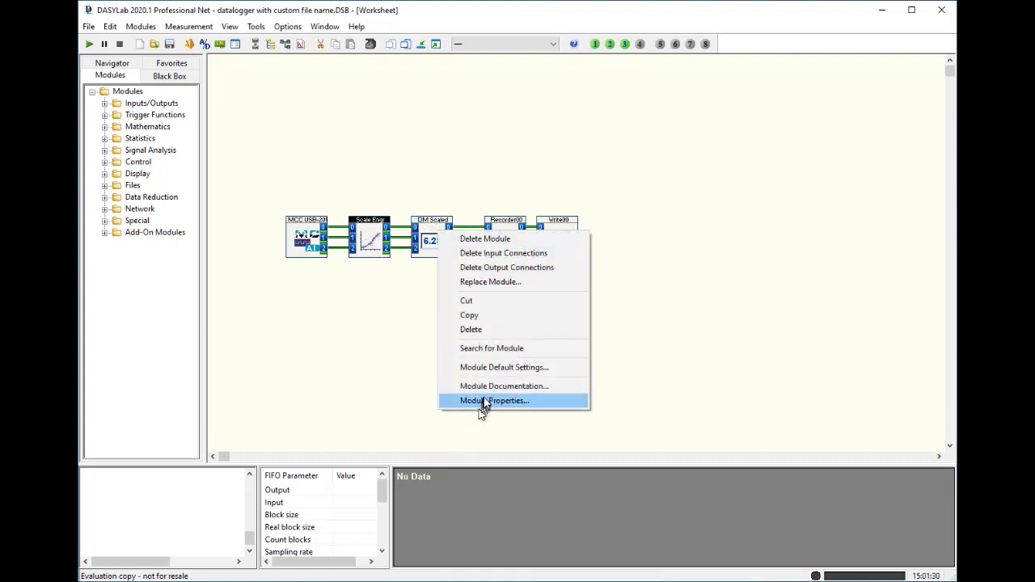
left_click(487, 387)
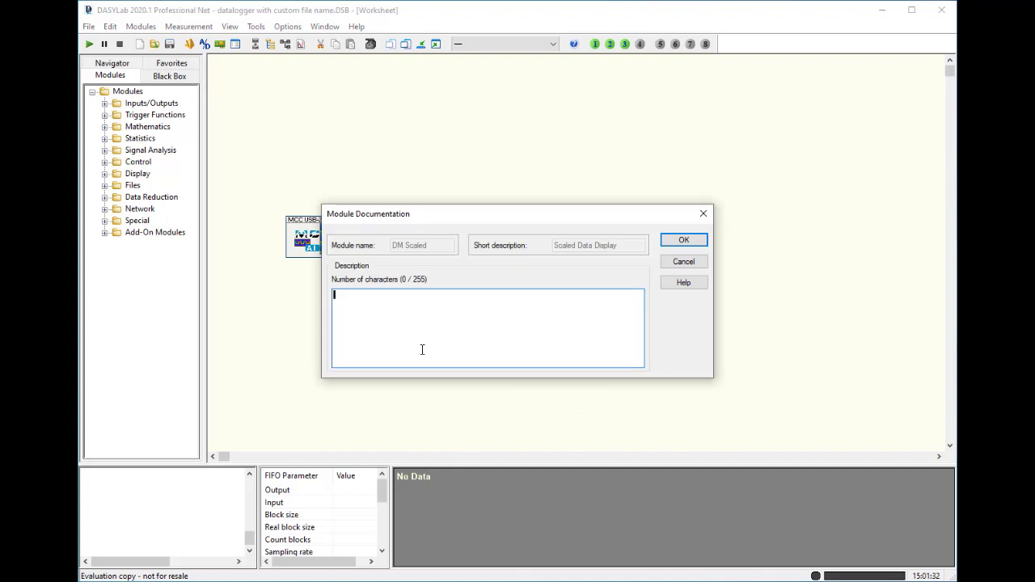
type("Display the dates")
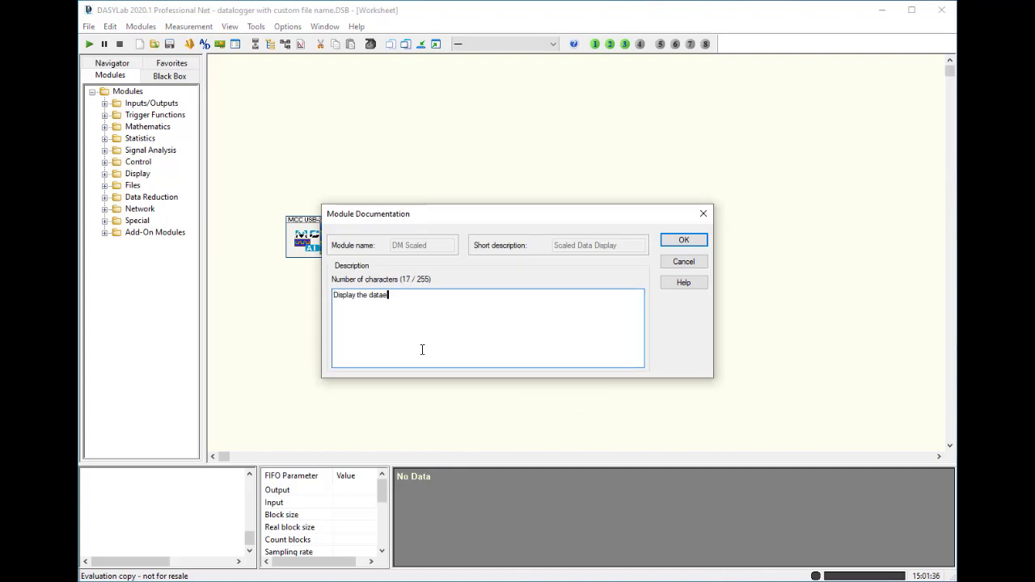
key("BackSpace")
key("BackSpace")
key("BackSpace")
type("a in a vertical Digital Meter")
left_click(684, 240)
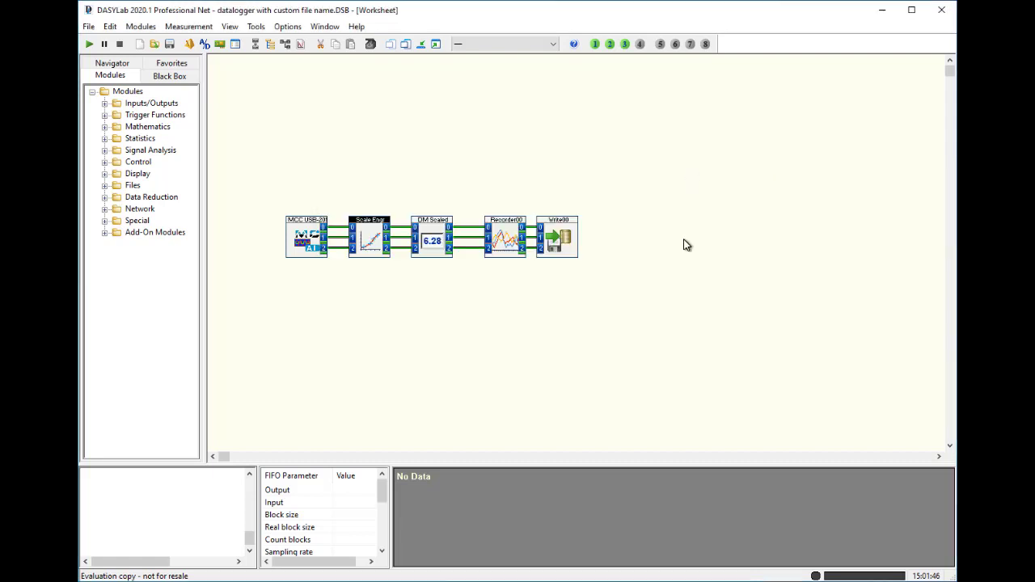
- Open the properties of the Recorder00 module and rename the module "Rec Scaled"
right_click(506, 235)
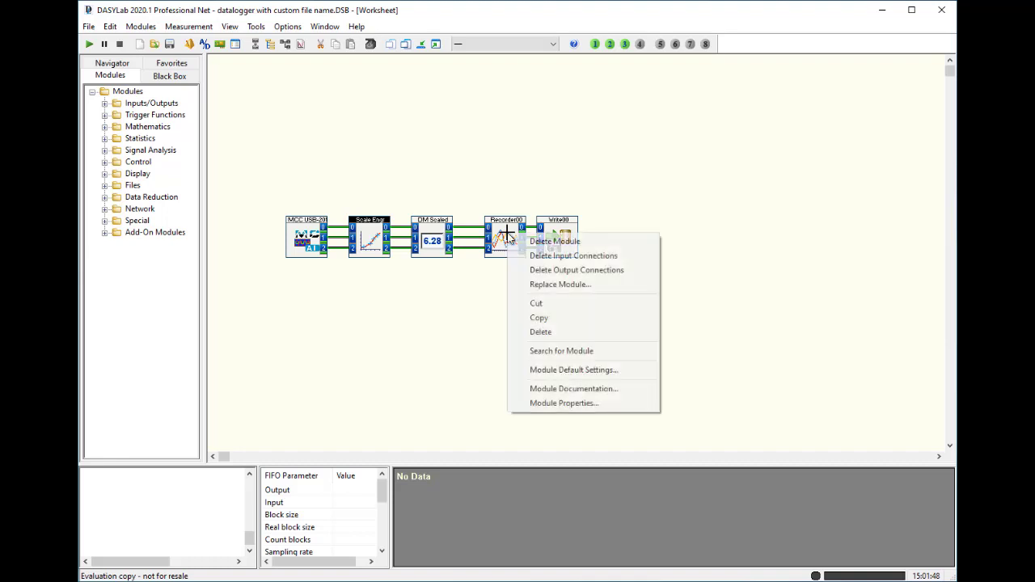
left_click(555, 404)
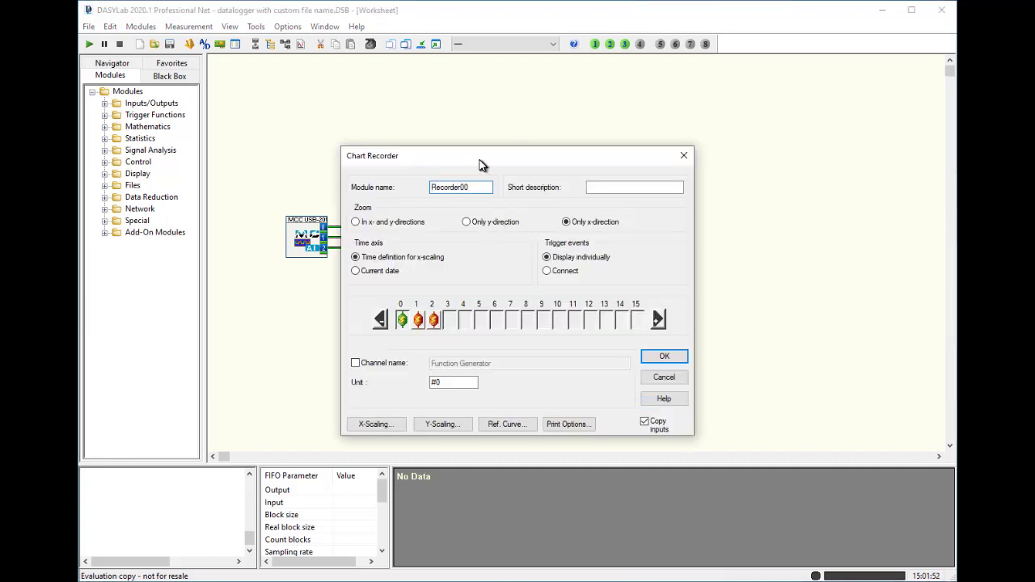
left_click_drag(480, 161, 479, 184)
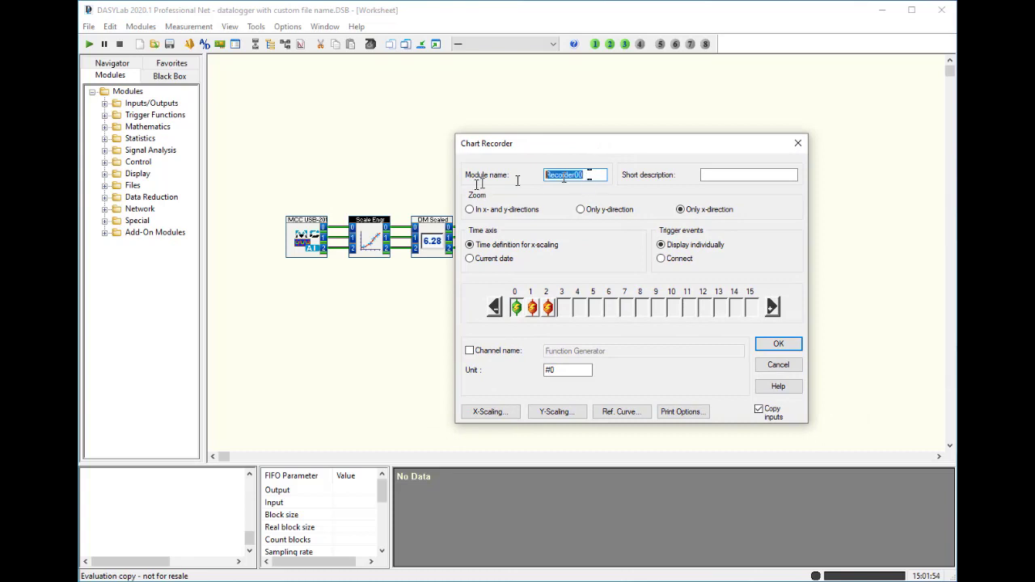
type("Recorder")
key("BackSpace")
key("BackSpace")
key("BackSpace")
key("BackSpace")
key("BackSpace")
type("ec Scaled")
- Give the chart recorder the short description "Chart the scaled data", accept its settings and shift the module slightly toward DM Scaled
left_click(705, 175)
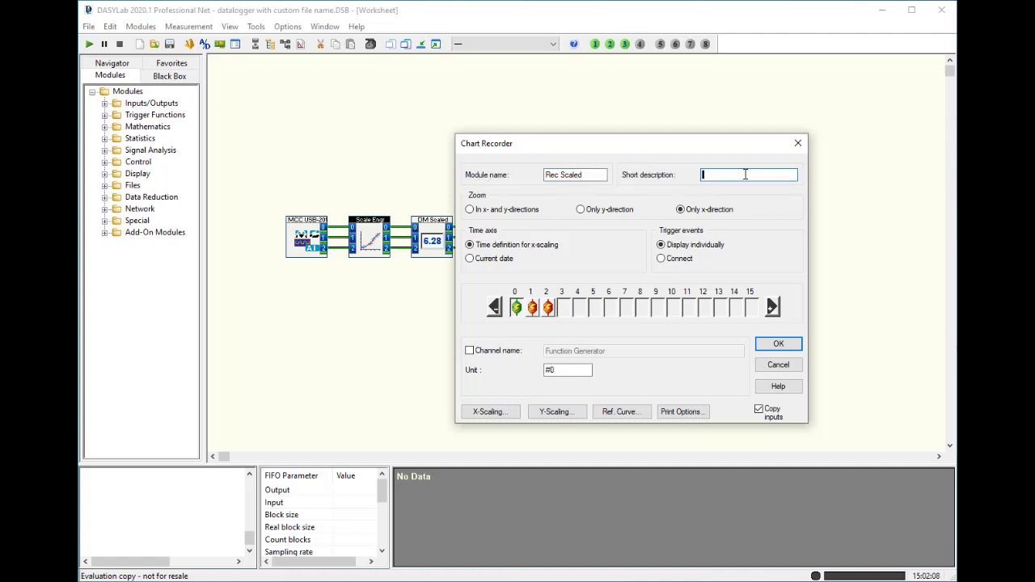
type("Chart the scaled data")
left_click(582, 370)
left_click(768, 343)
left_click_drag(506, 241, 494, 245)
- Open the properties of the Write00 module and rename the module "WriteCSV"
right_click(555, 238)
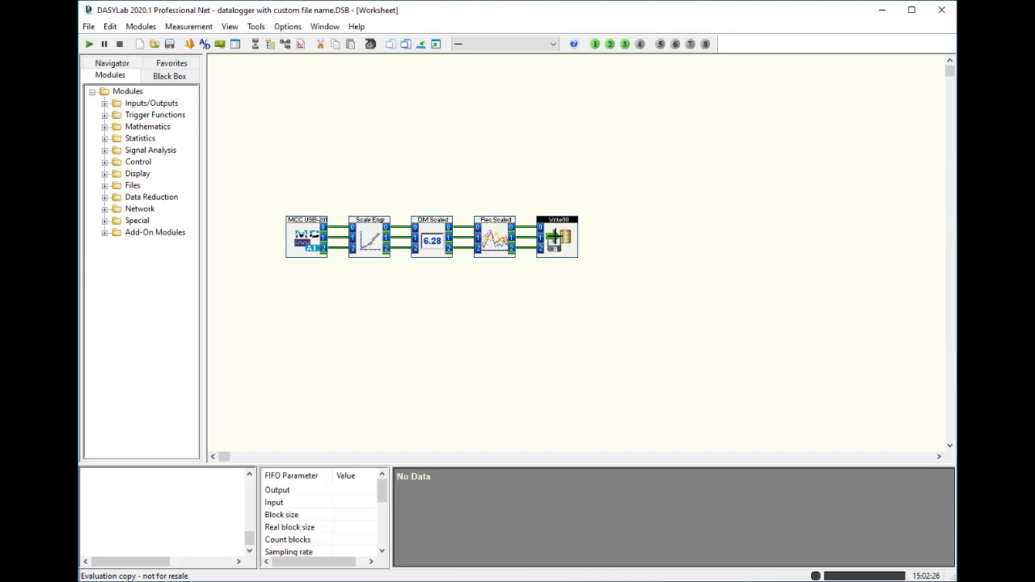
left_click(613, 407)
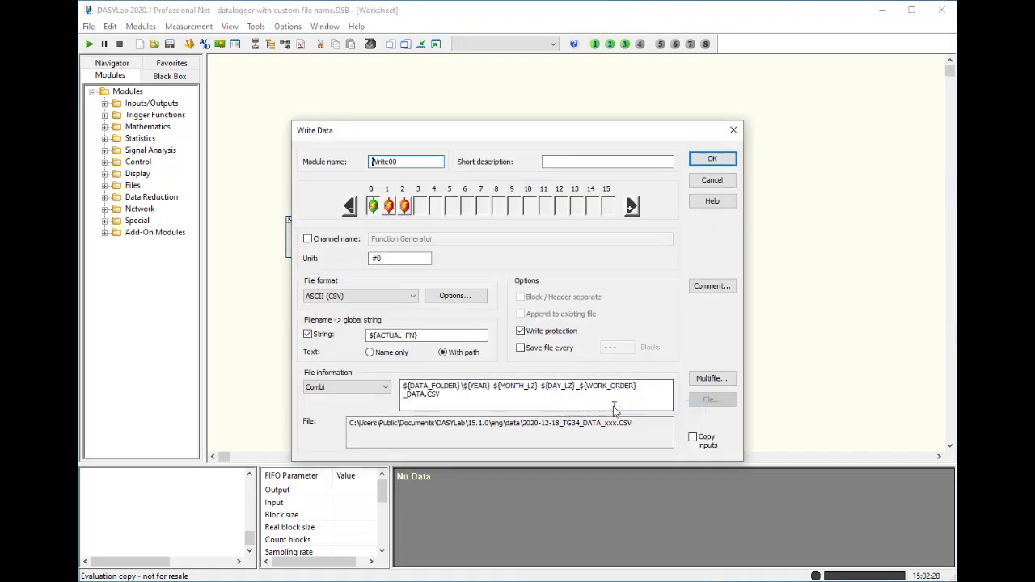
left_click(415, 162)
left_click_drag(416, 162, 389, 163)
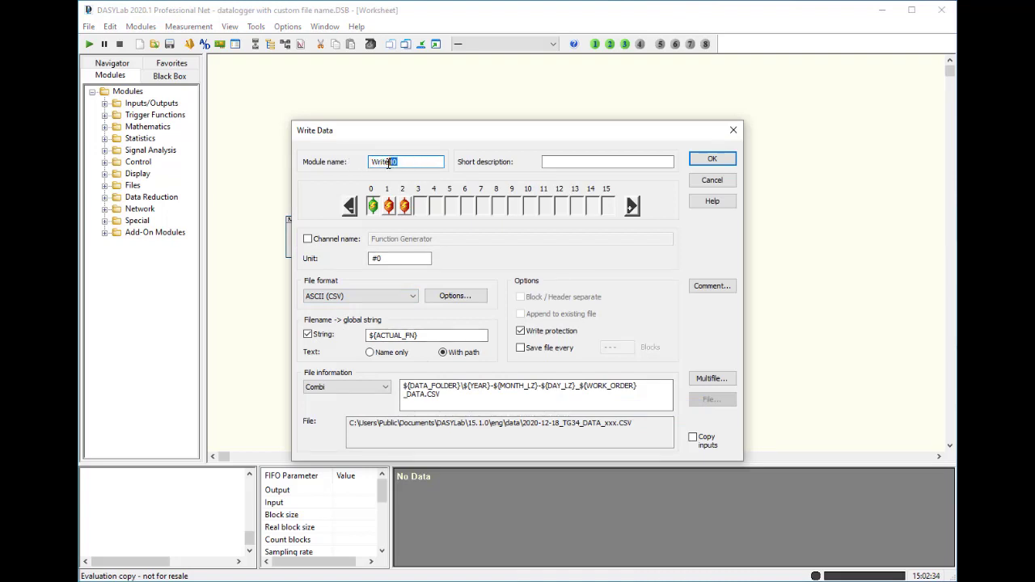
type("CSV")
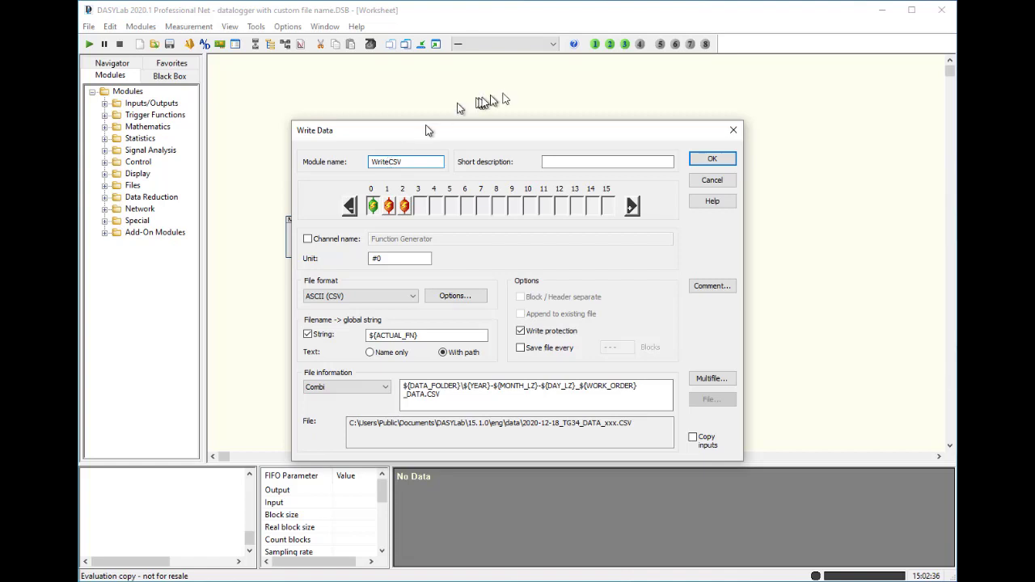
- Enter "Save as comma separated data" as the write module's short description and accept its settings
left_click(549, 161)
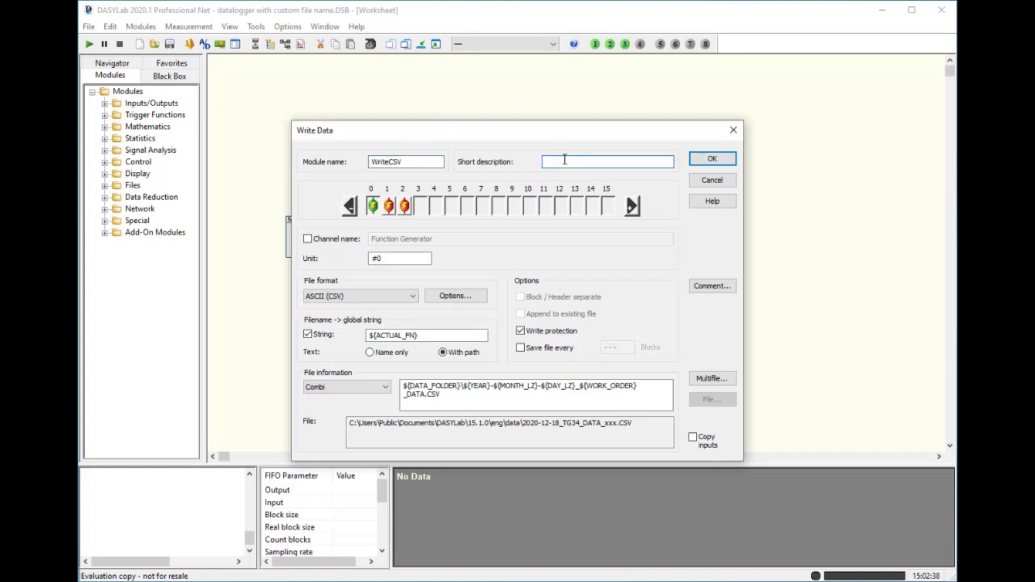
type("SAVas comma separated data")
left_click(551, 163)
key("Delete")
type("a")
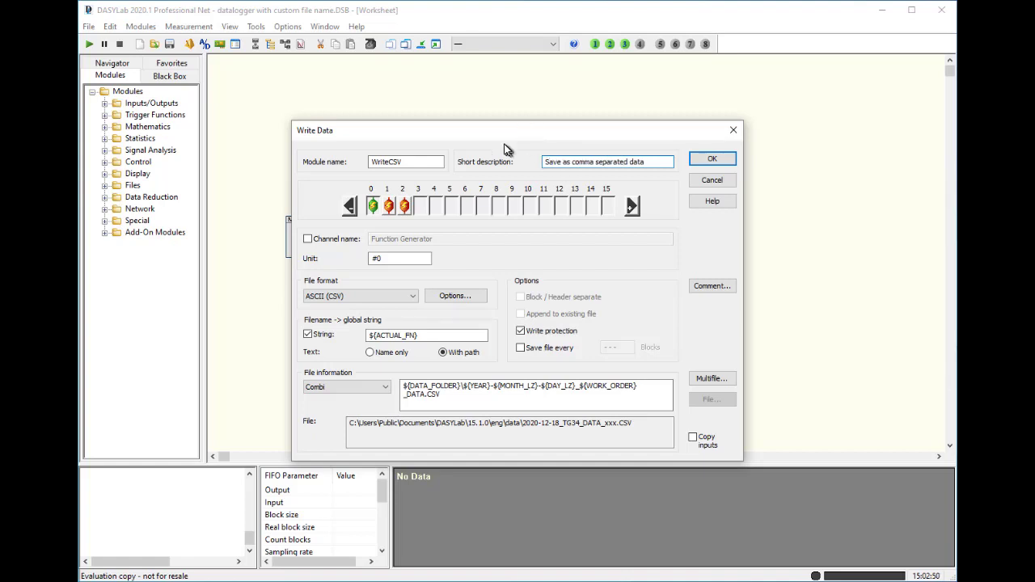
left_click(712, 159)
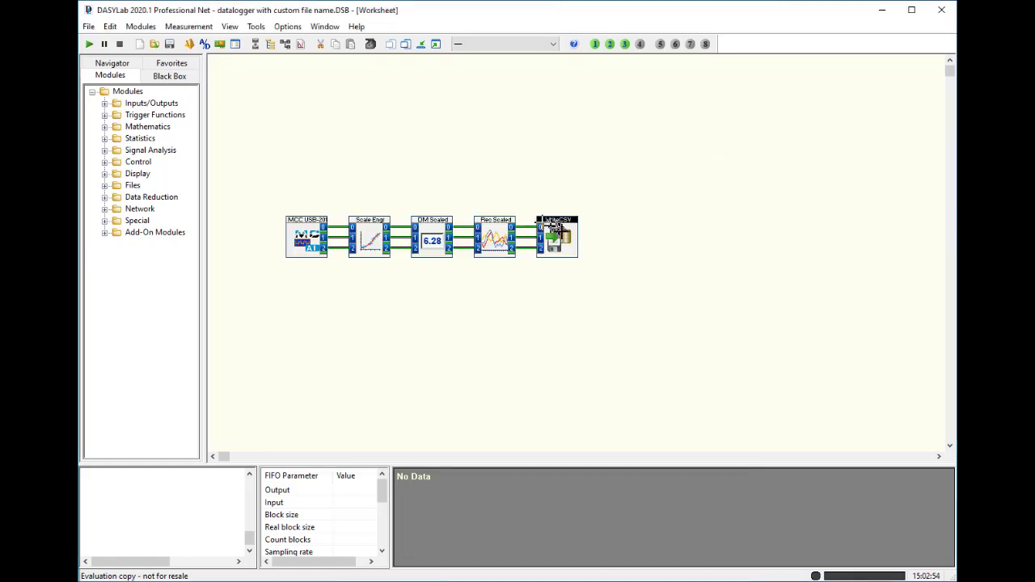
- Add the module documentation "File name is composed of strings" to the WriteCSV module and check its tooltip
right_click(564, 236)
left_click(623, 390)
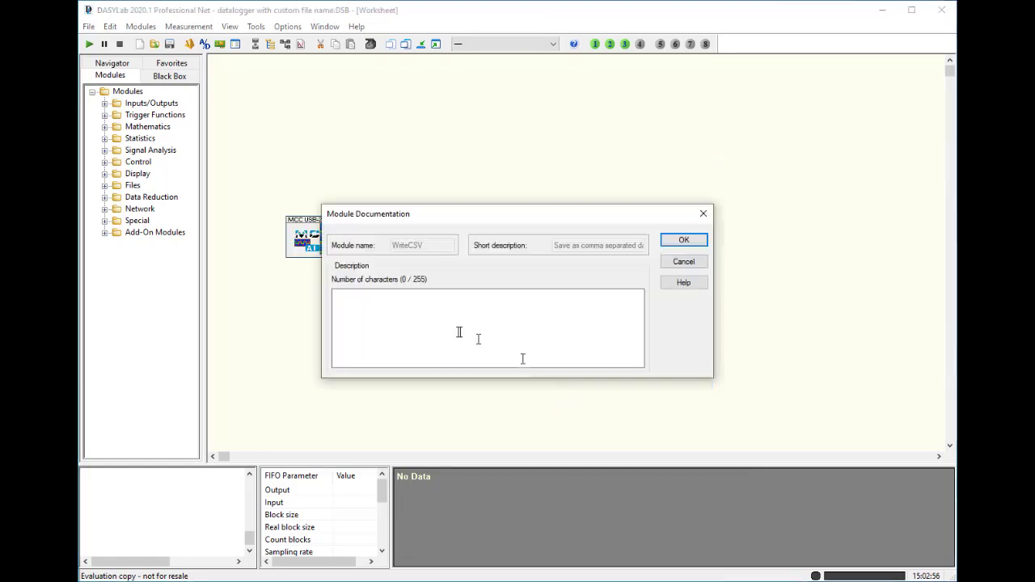
type("File name is compa")
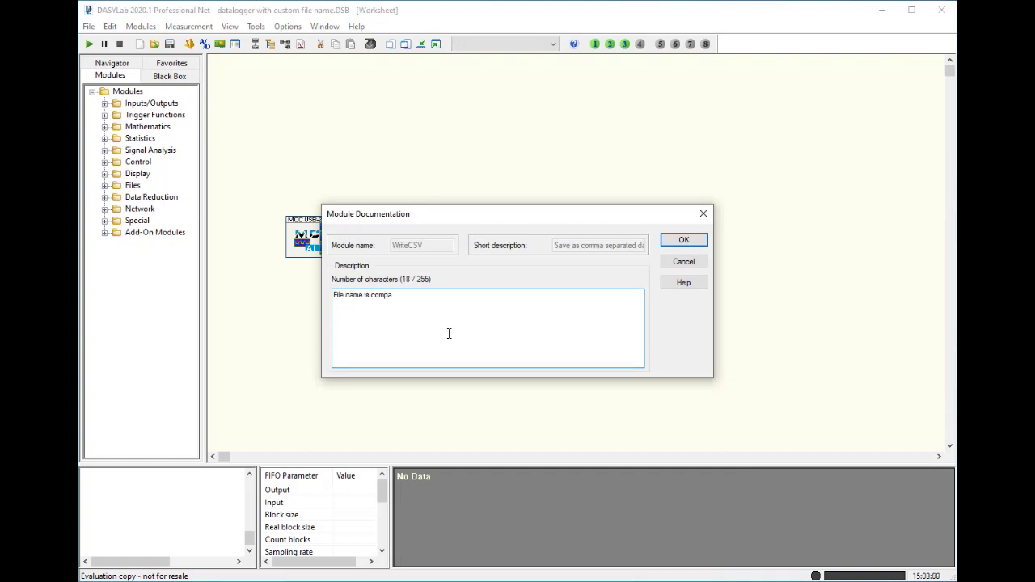
key("BackSpace")
type("osed of strings")
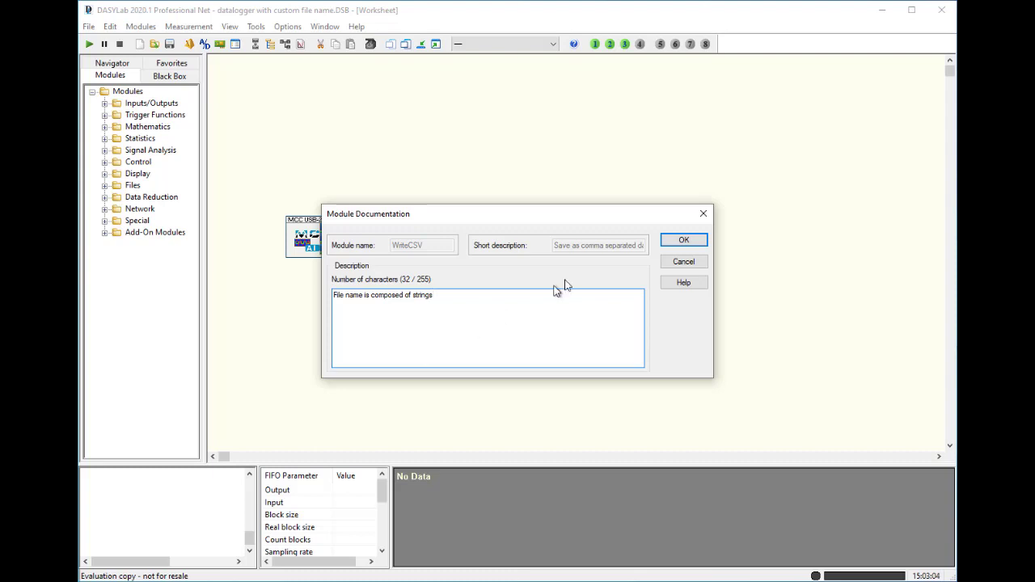
left_click(683, 239)
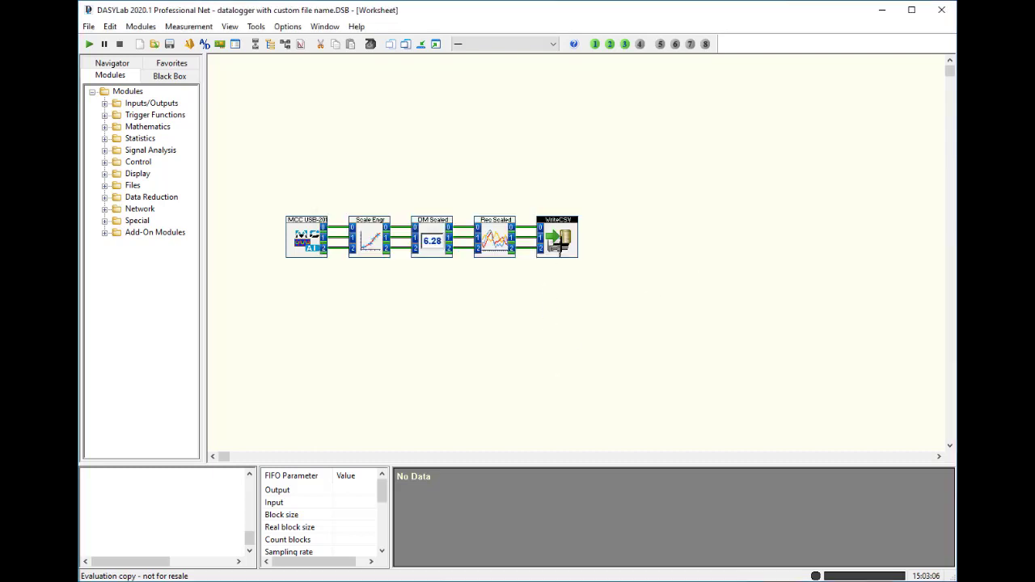
mouse_move(558, 241)
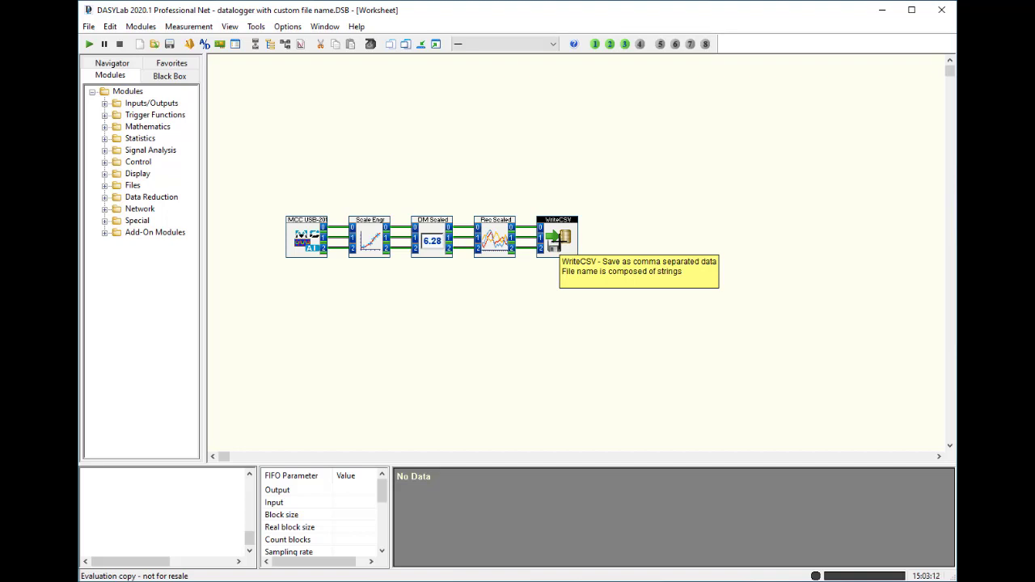
- Enable copying channel names when measurement starts in the global settings and accept them
left_click(288, 26)
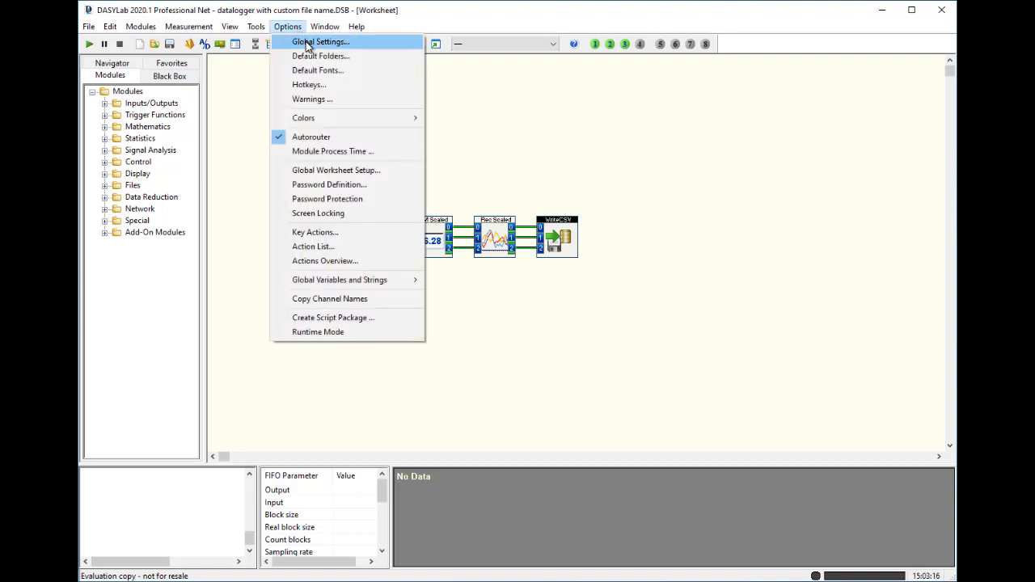
left_click(308, 44)
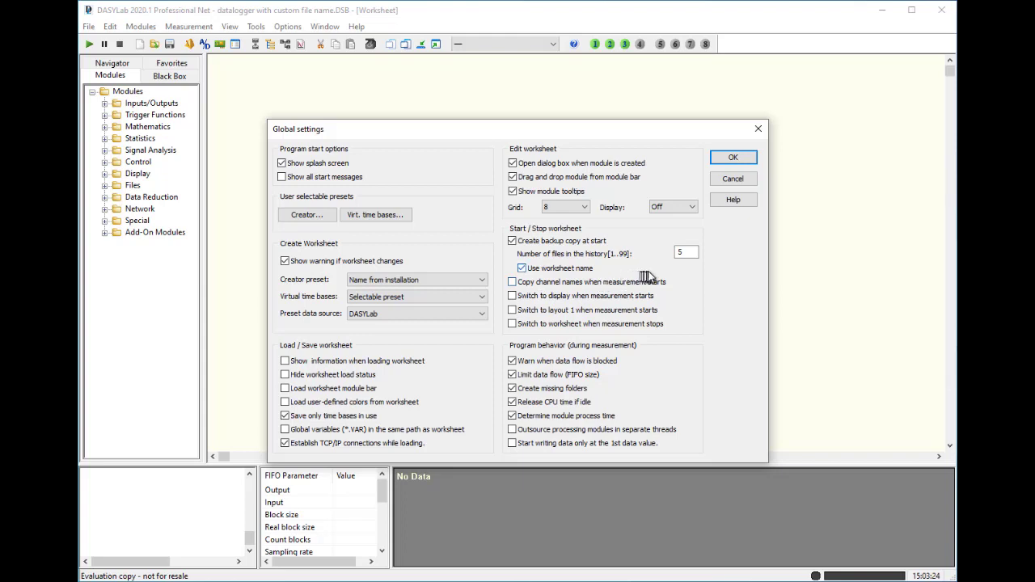
left_click(512, 283)
left_click(733, 158)
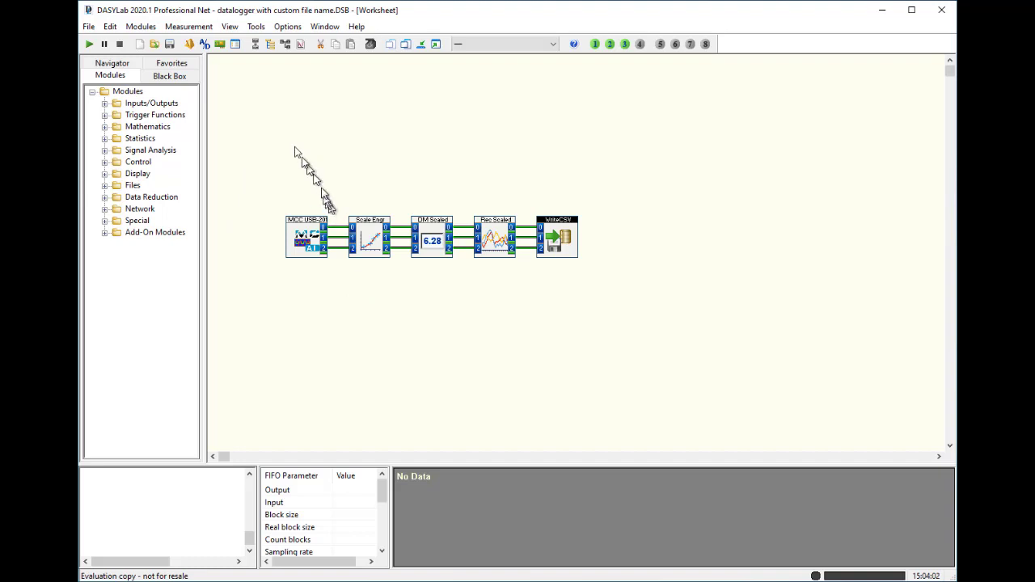
- Turn on documentation frame editing and create a wide documentation frame above the row of modules, reaching just past WriteCSV
right_click(281, 103)
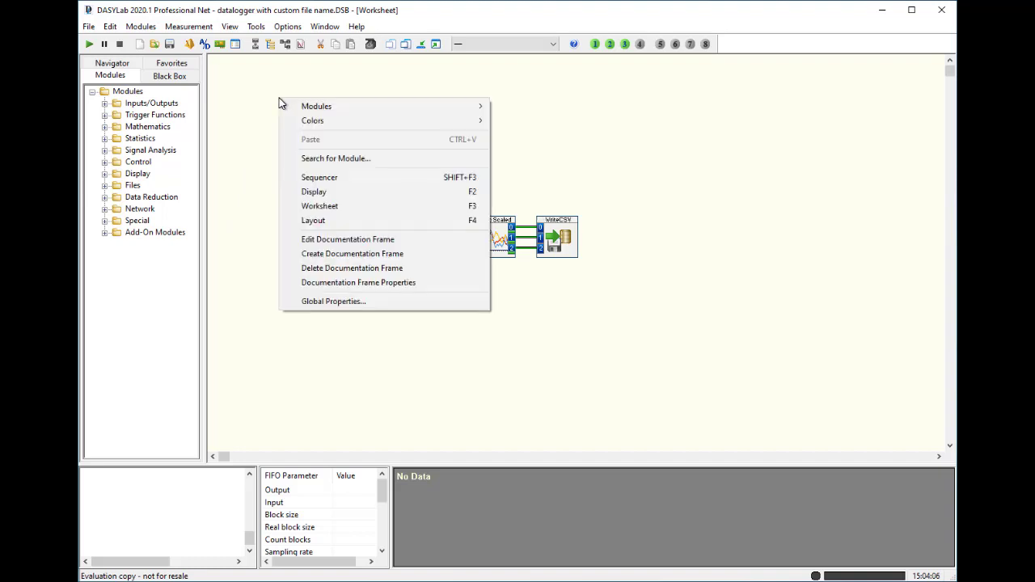
left_click(345, 240)
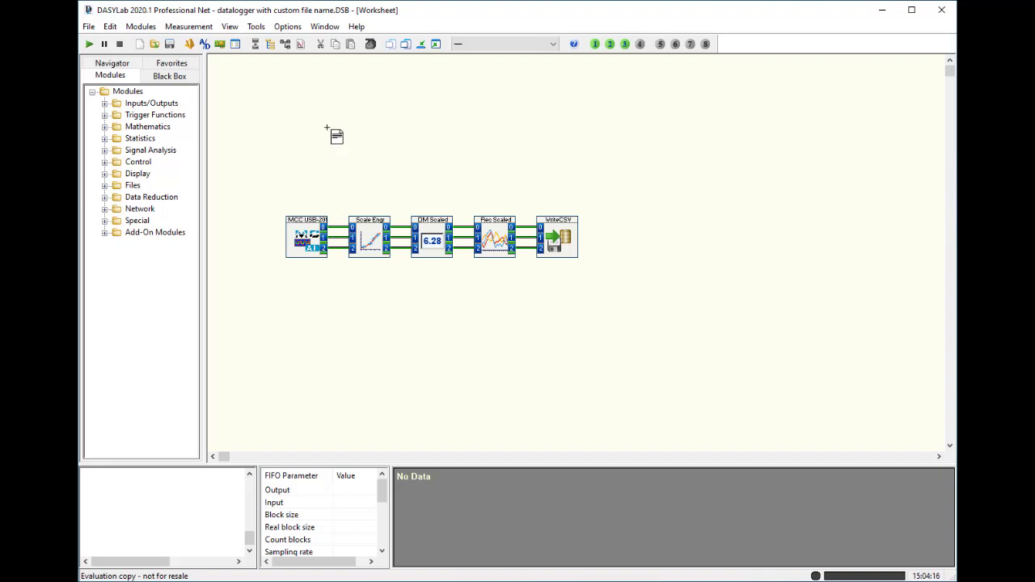
right_click(327, 129)
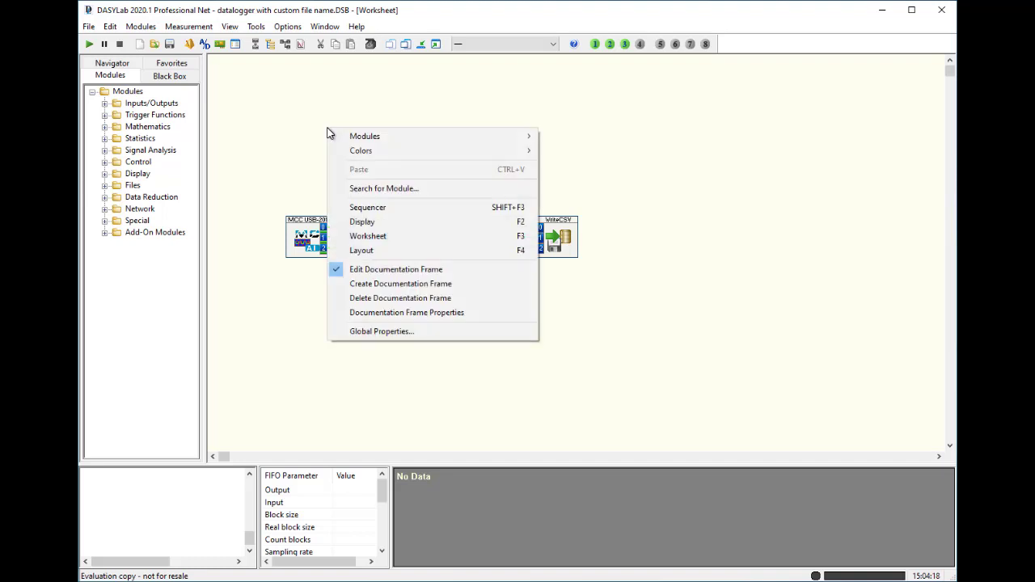
left_click(392, 286)
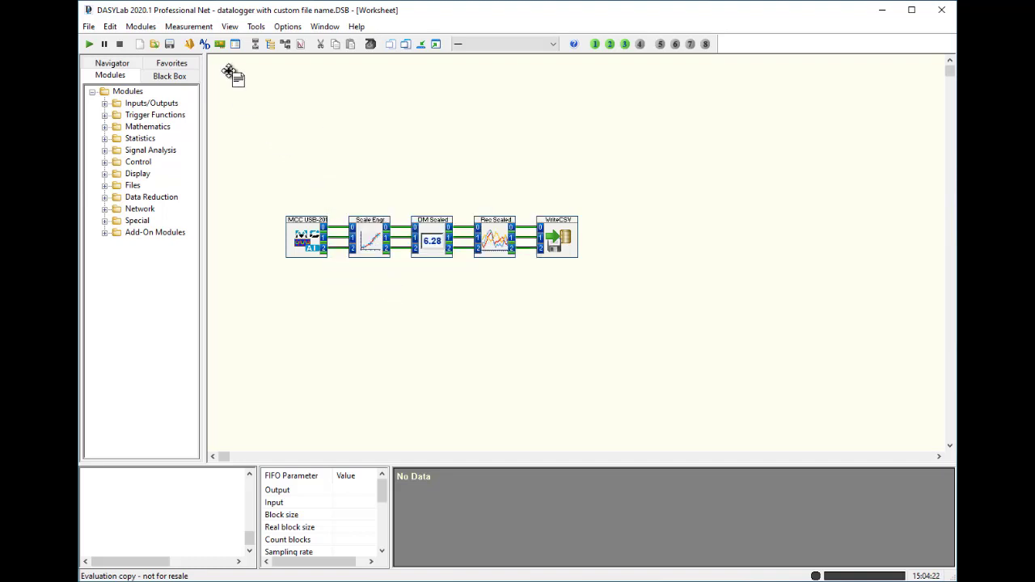
left_click_drag(229, 70, 600, 195)
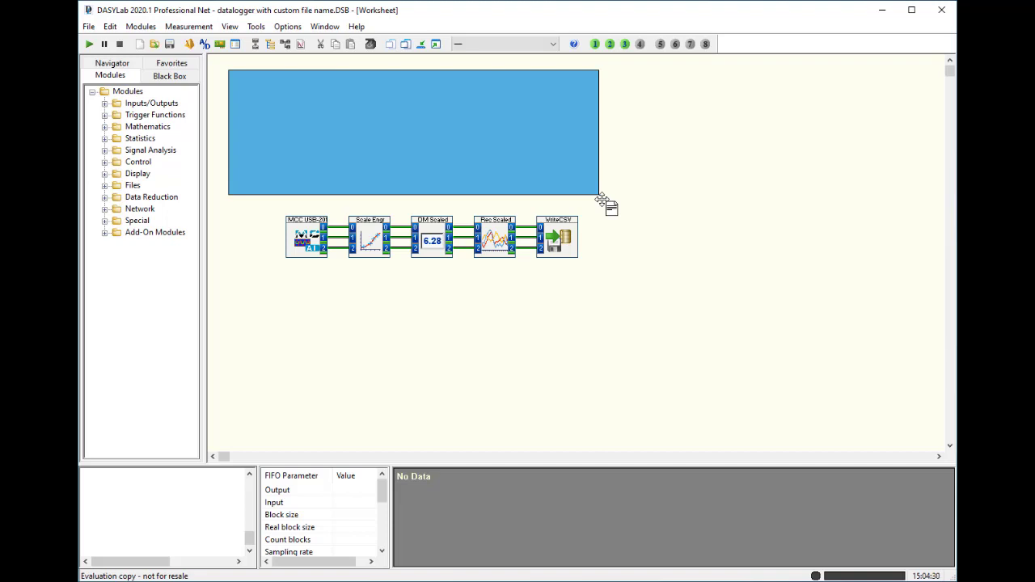
- Enter "Datalogger for the Function Generator" and "Created on 12/18/2020" as two lines of text in the documentation frame
right_click(313, 111)
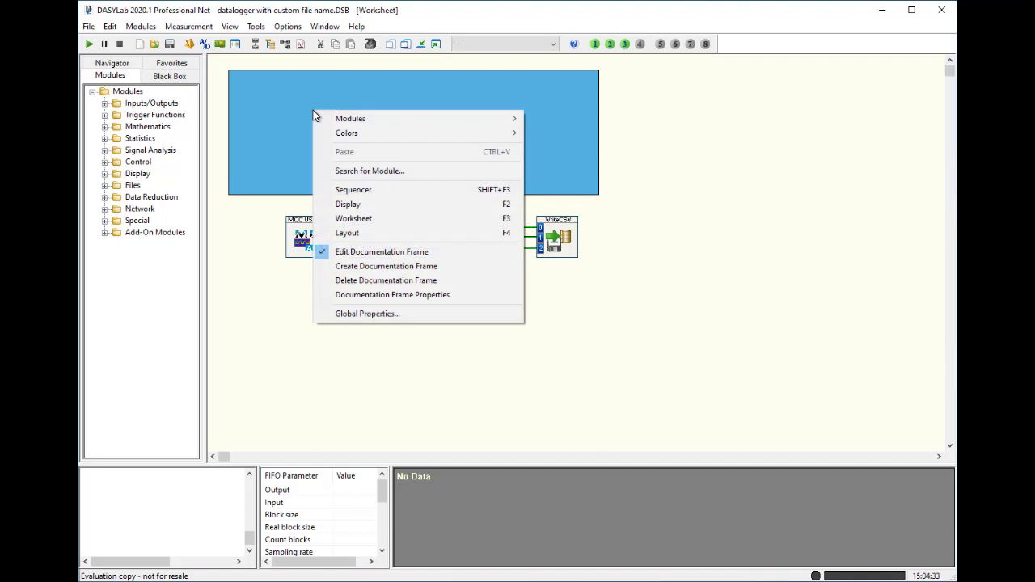
left_click(408, 301)
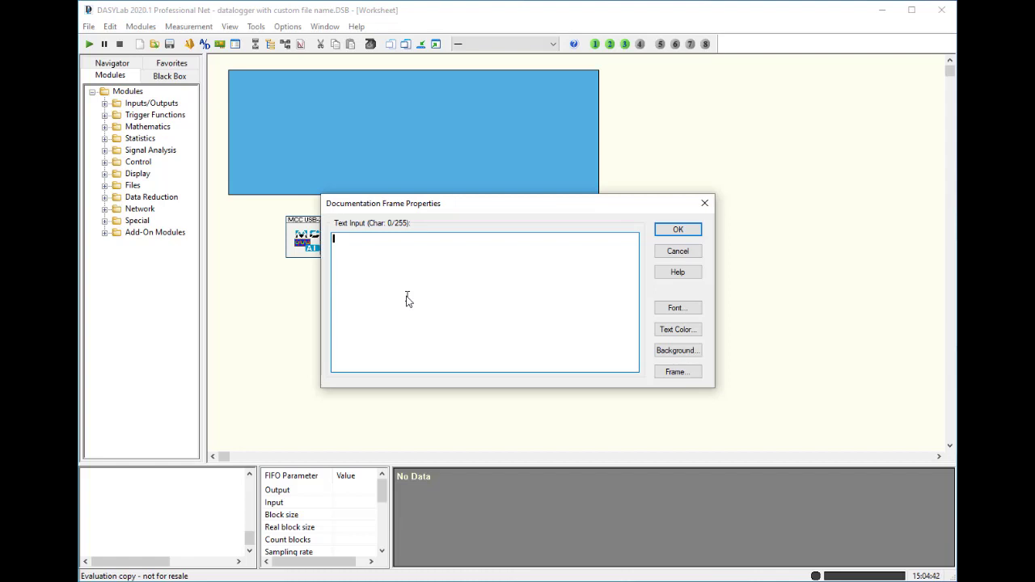
type("Datalogger for the function Genre")
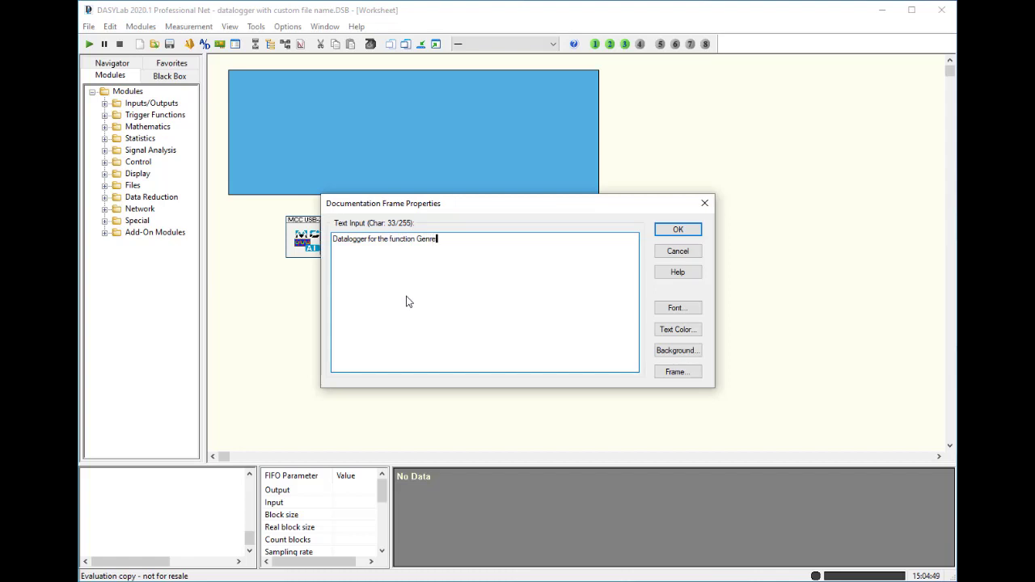
key("BackSpace")
type("ator ")
type("Created on ")
type("12/18/2020")
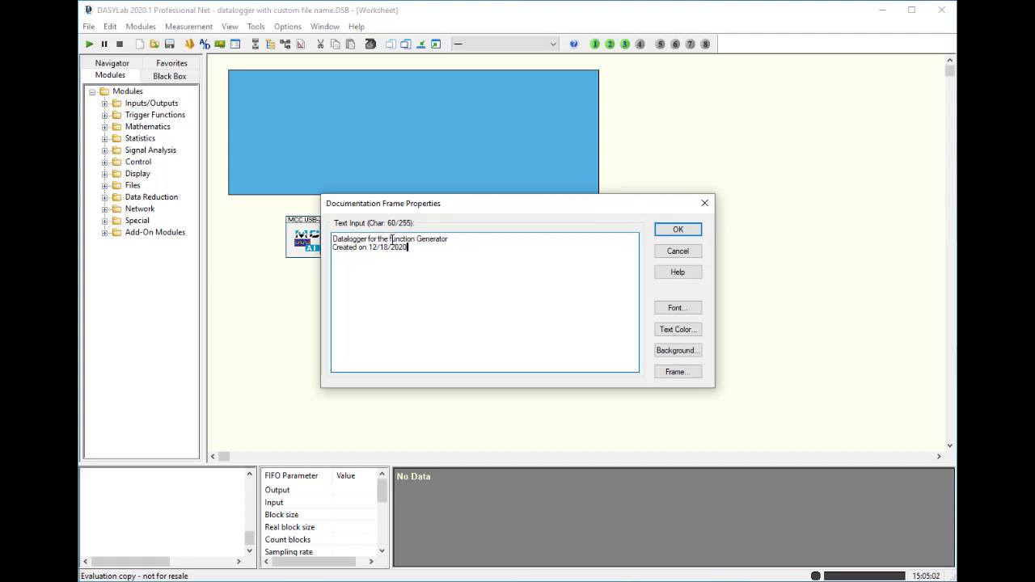
key("Delete")
type("F")
key("Delete")
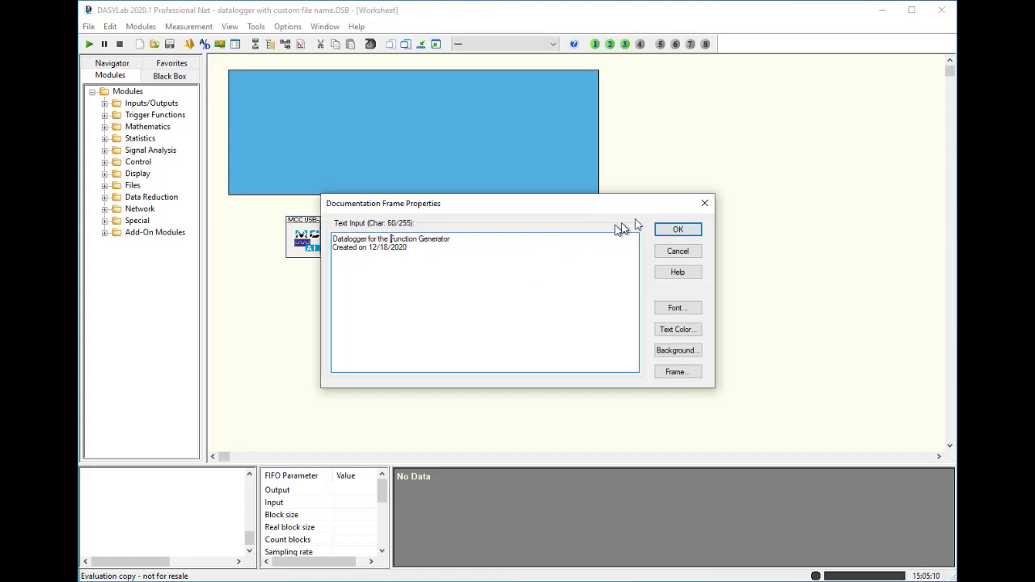
left_click(681, 229)
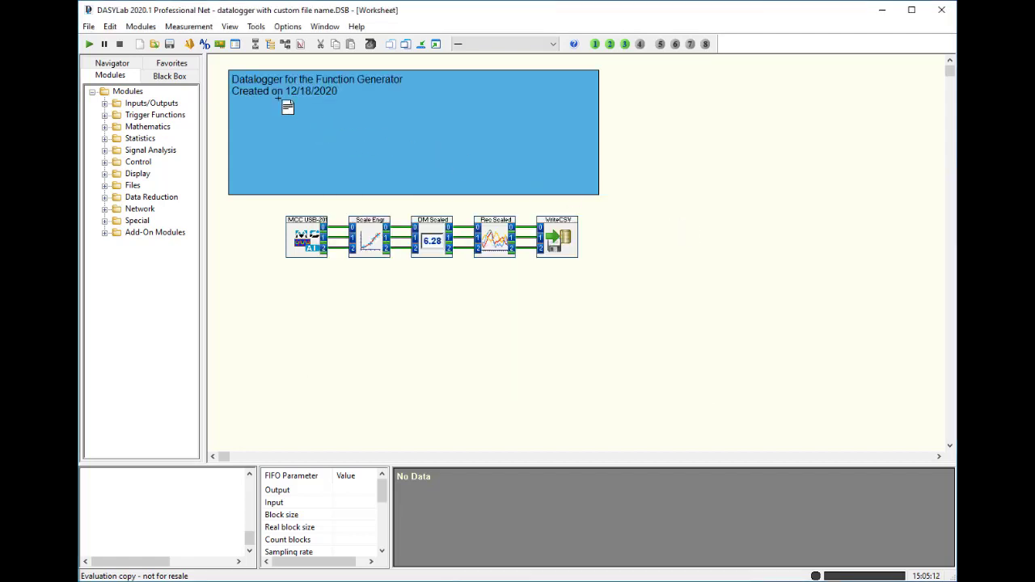
- Set the documentation frame's font to Arial Bold Italic, size 16
right_click(343, 112)
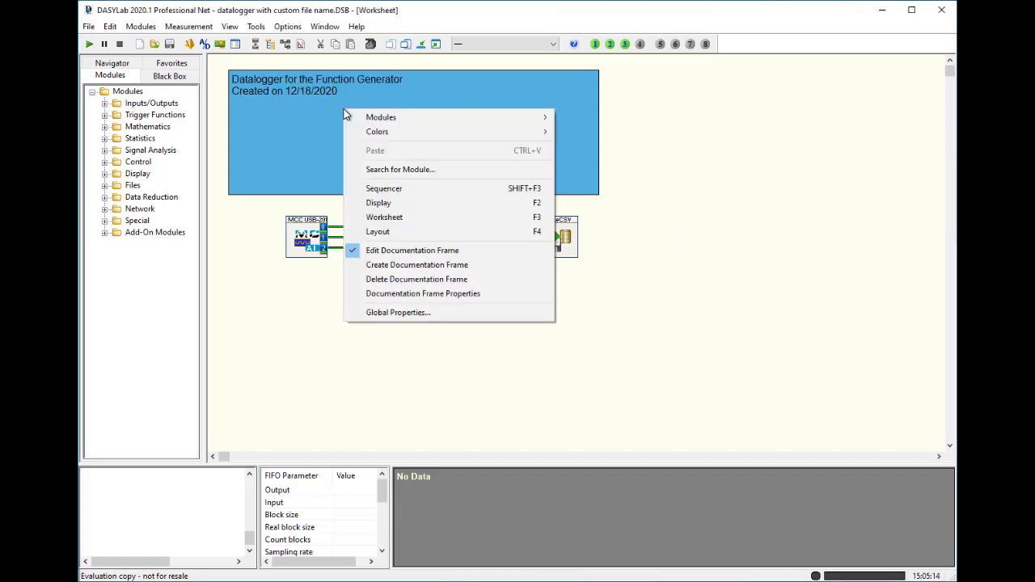
left_click(403, 291)
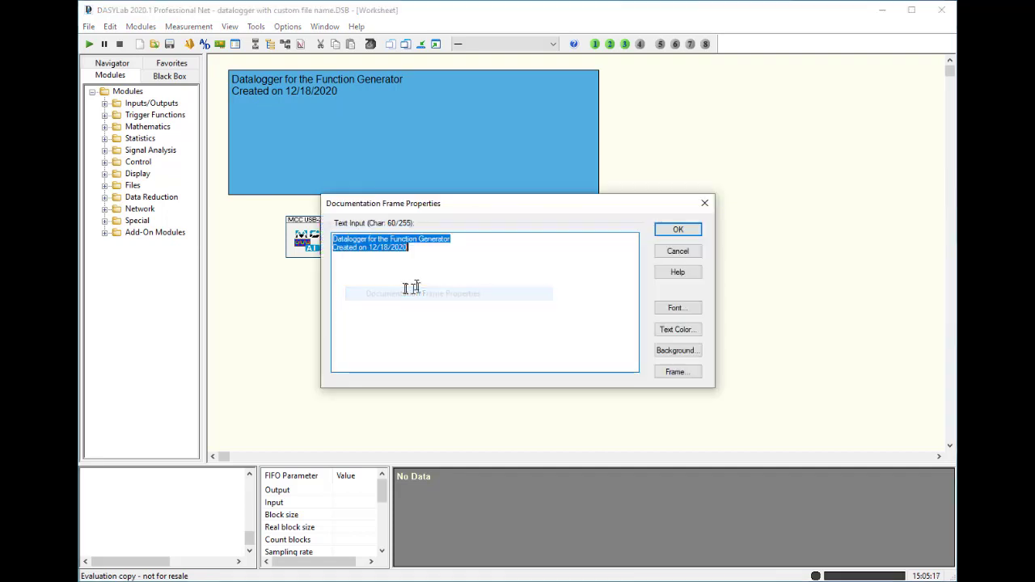
left_click(692, 312)
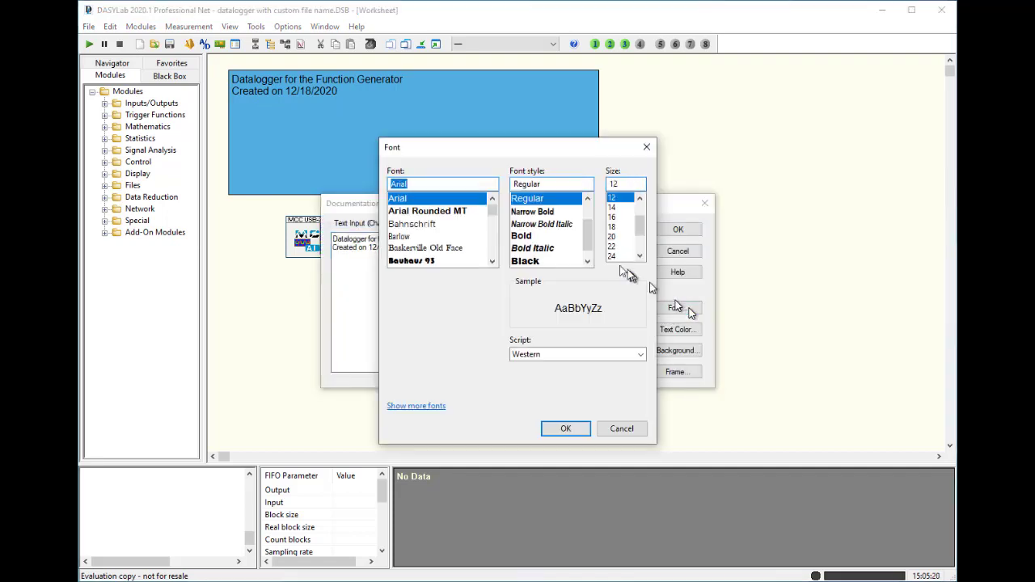
left_click(532, 248)
left_click(619, 217)
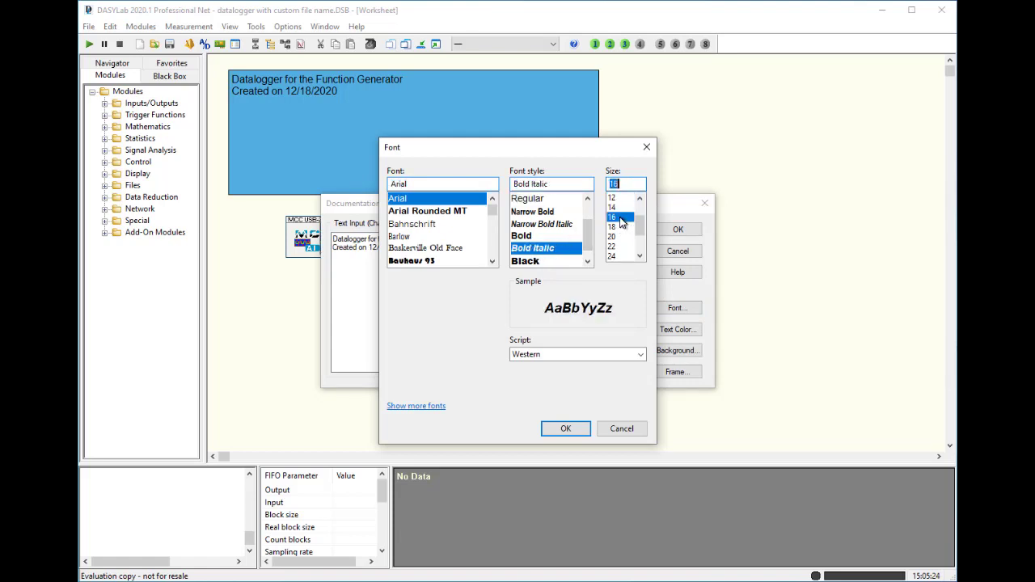
left_click(570, 428)
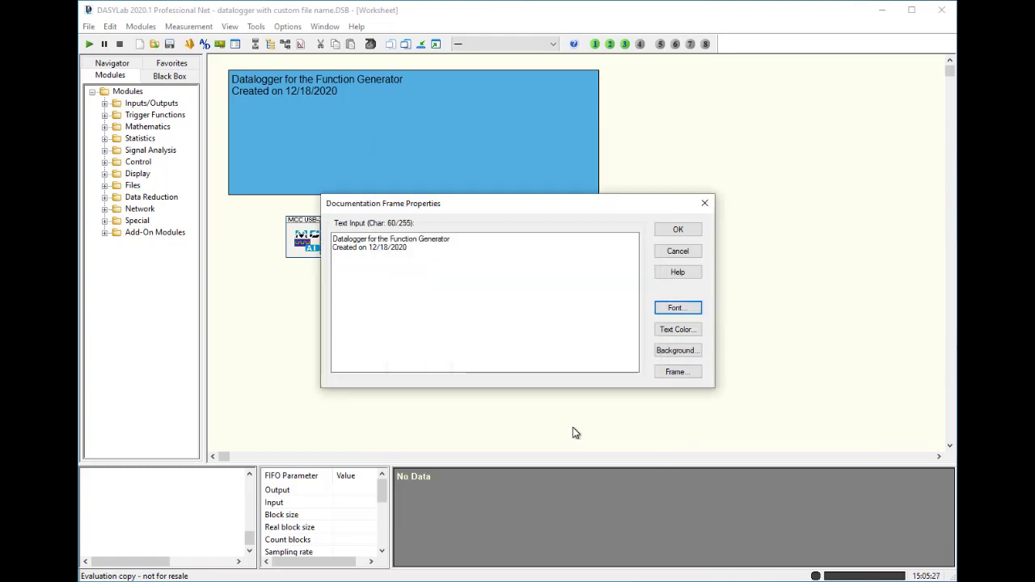
left_click(678, 231)
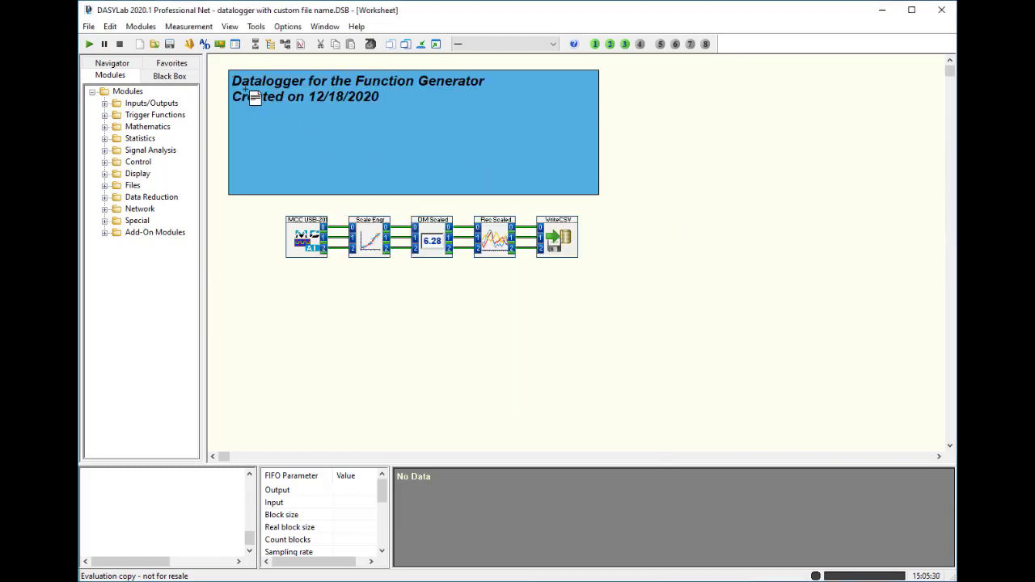
- Set the documentation frame's background colour to light yellow
right_click(369, 123)
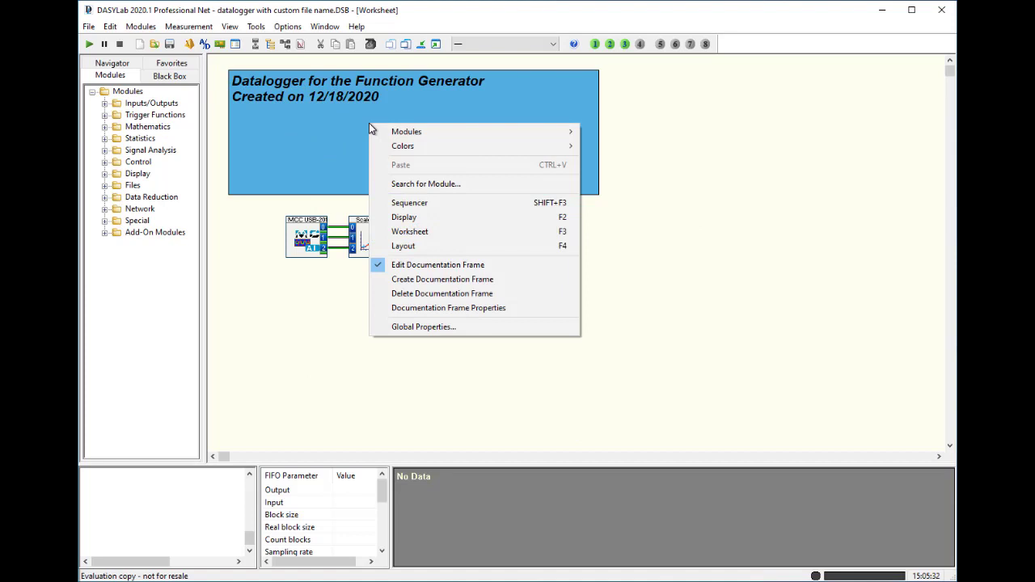
left_click(458, 311)
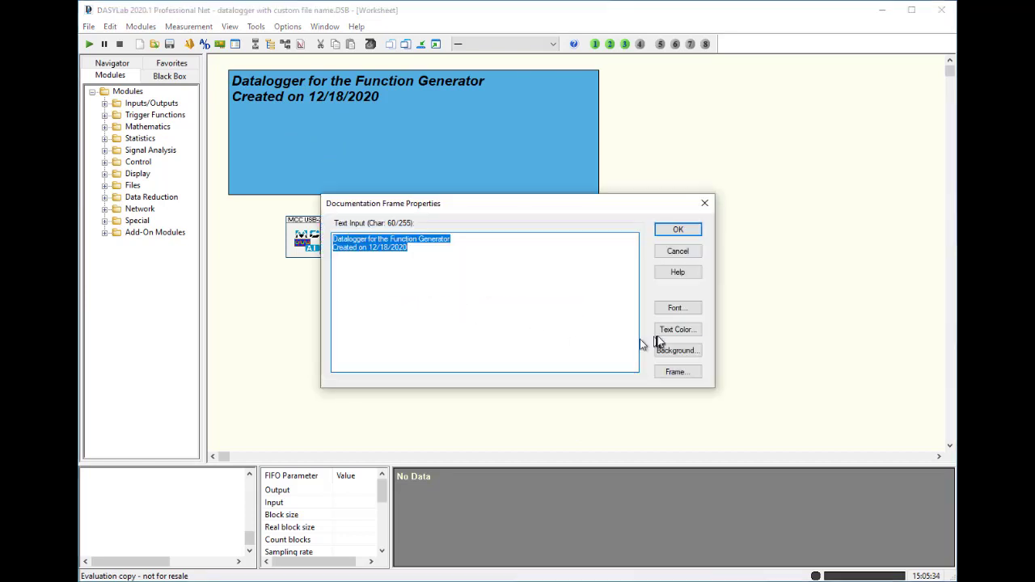
left_click(689, 352)
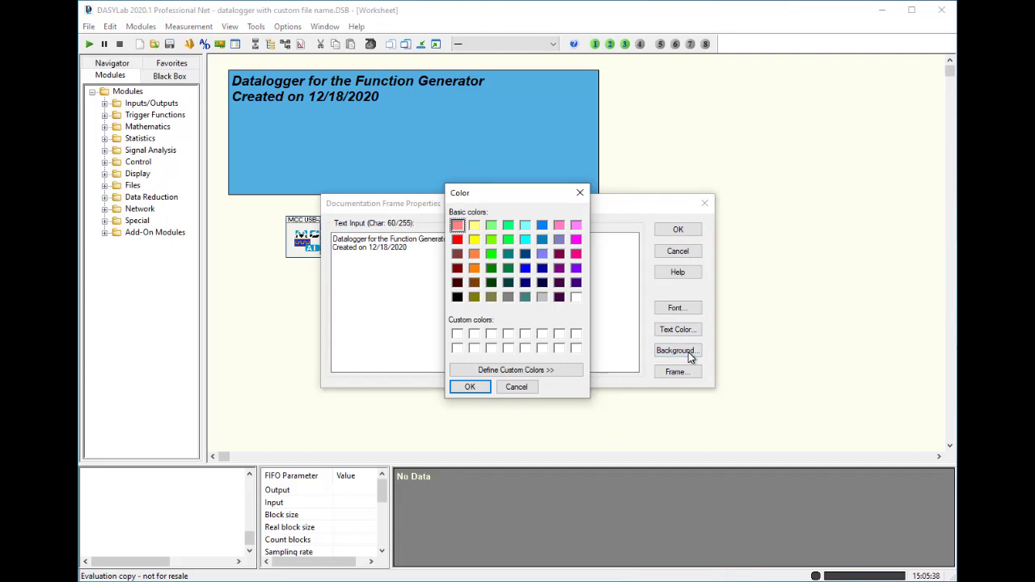
left_click(475, 226)
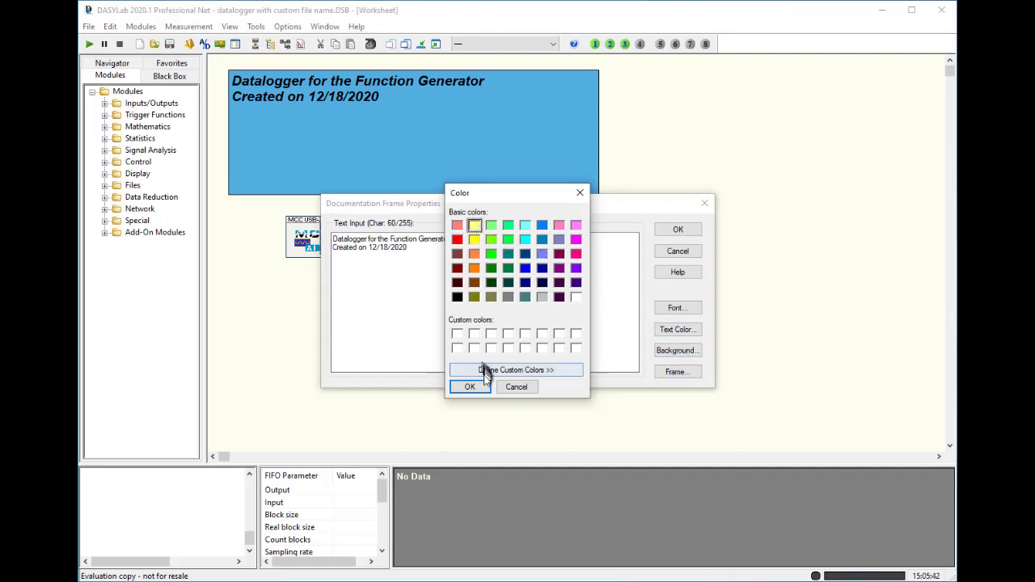
left_click(477, 389)
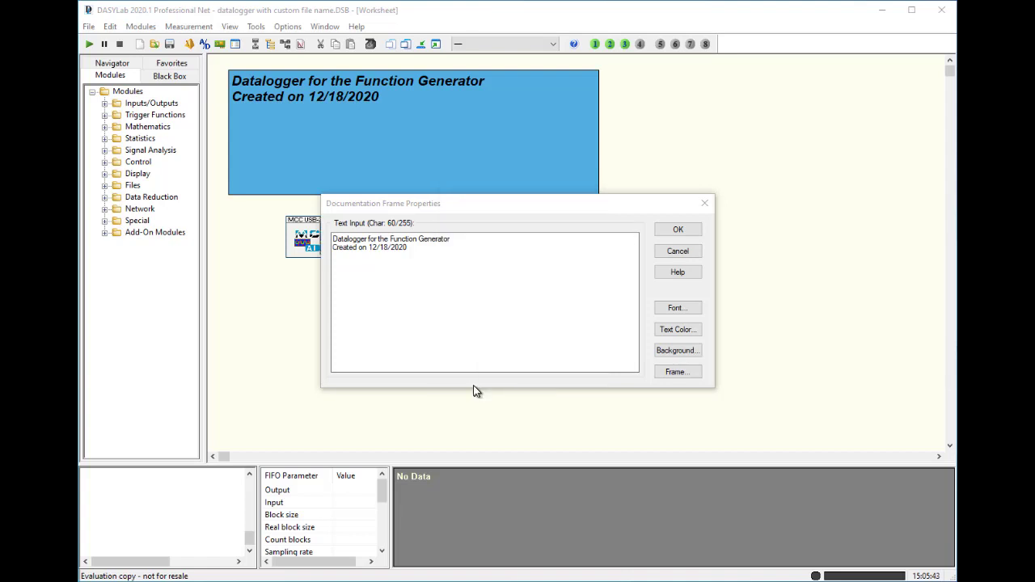
left_click(672, 231)
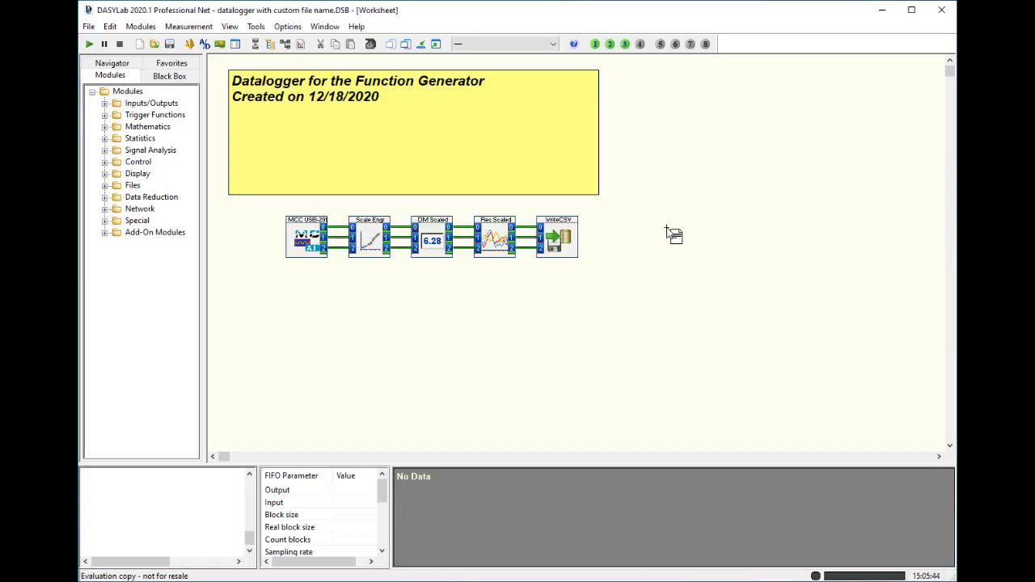
- Change the documentation frame's background colour to white
right_click(407, 144)
left_click(485, 327)
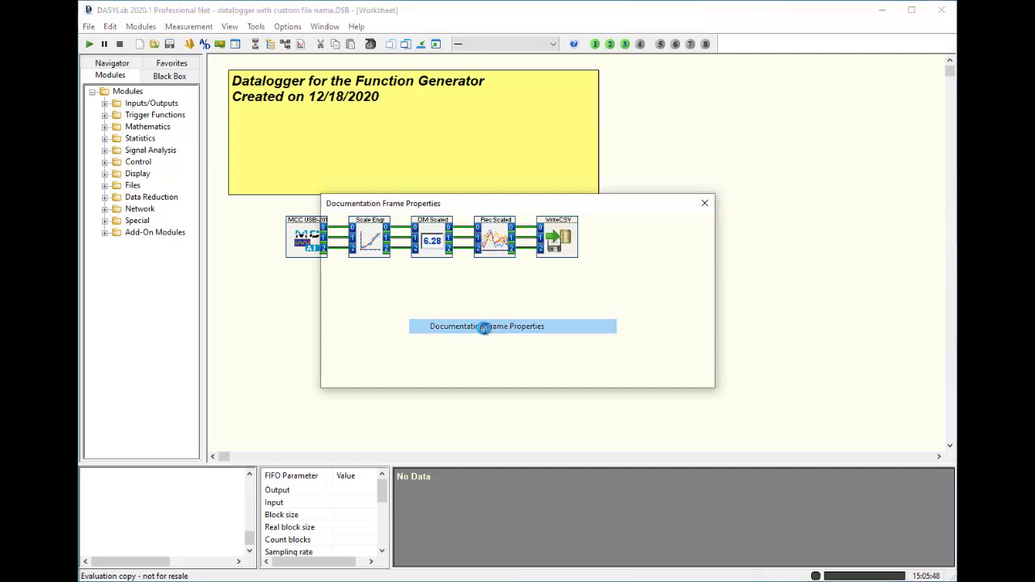
left_click(684, 350)
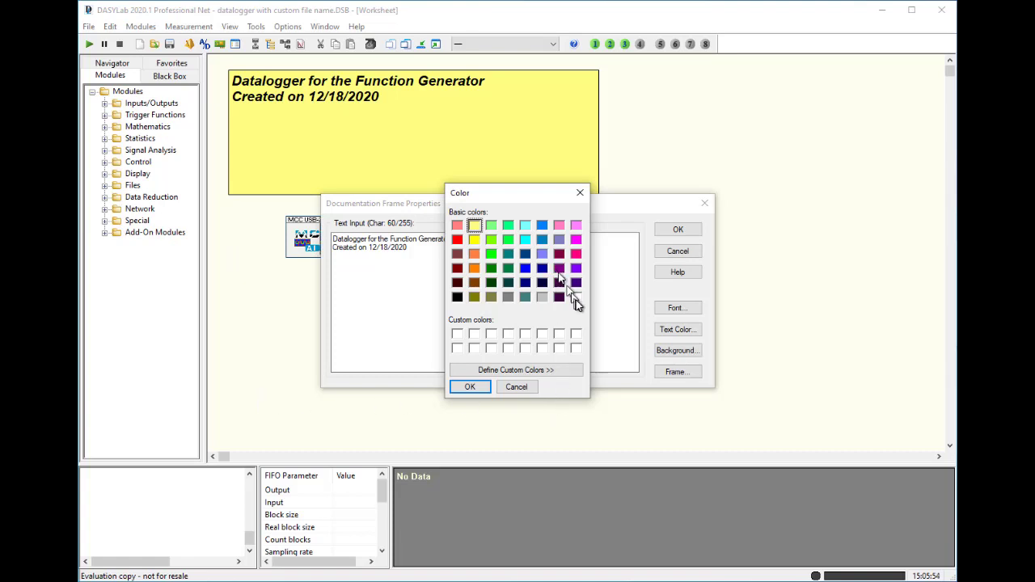
left_click(471, 387)
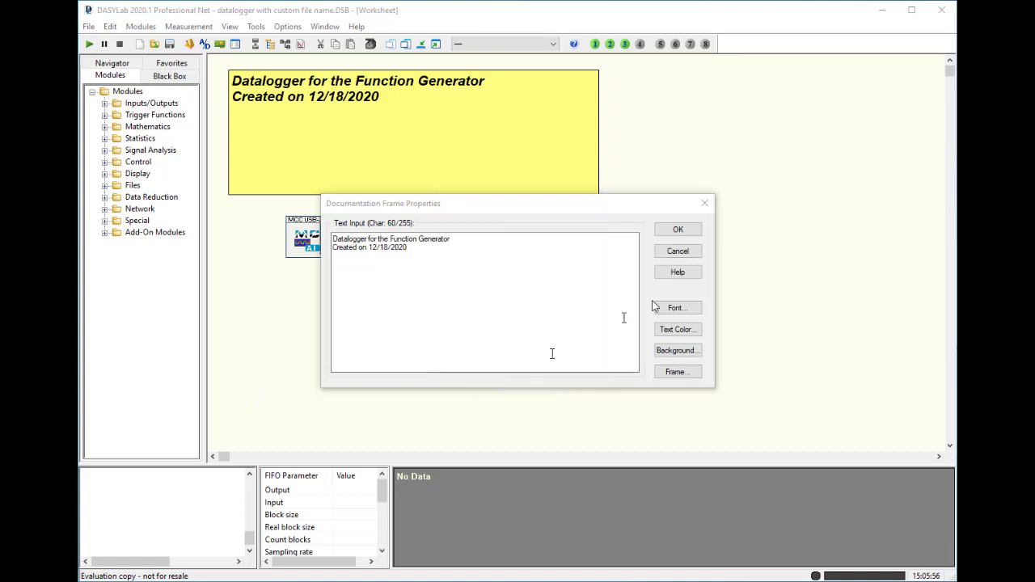
left_click(678, 231)
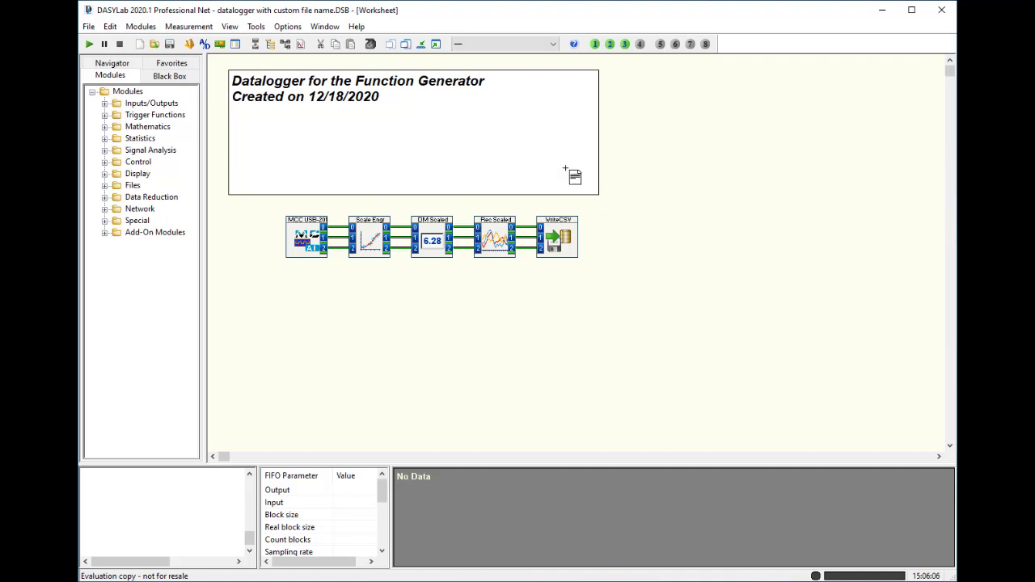
- Resize the title frame to fit closely around its two text lines and align its left edge with the MCC USB module
left_click_drag(599, 194, 881, 352)
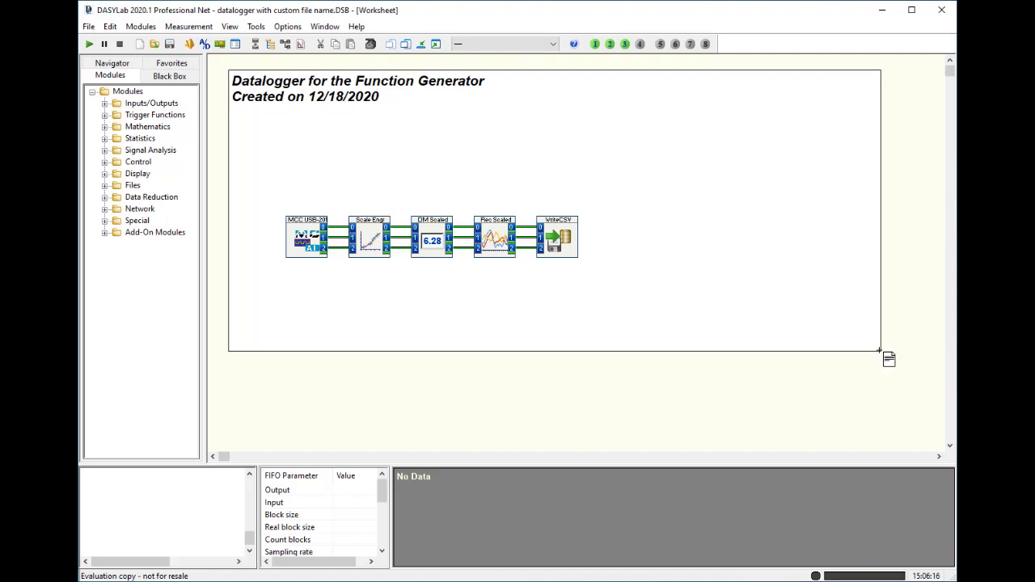
left_click_drag(880, 351, 504, 124)
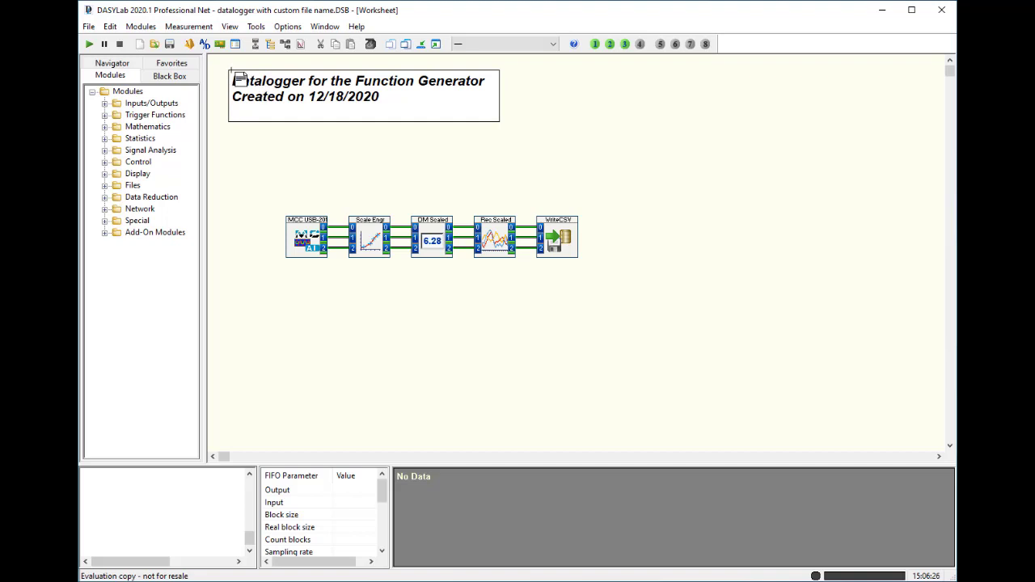
left_click_drag(240, 78, 292, 80)
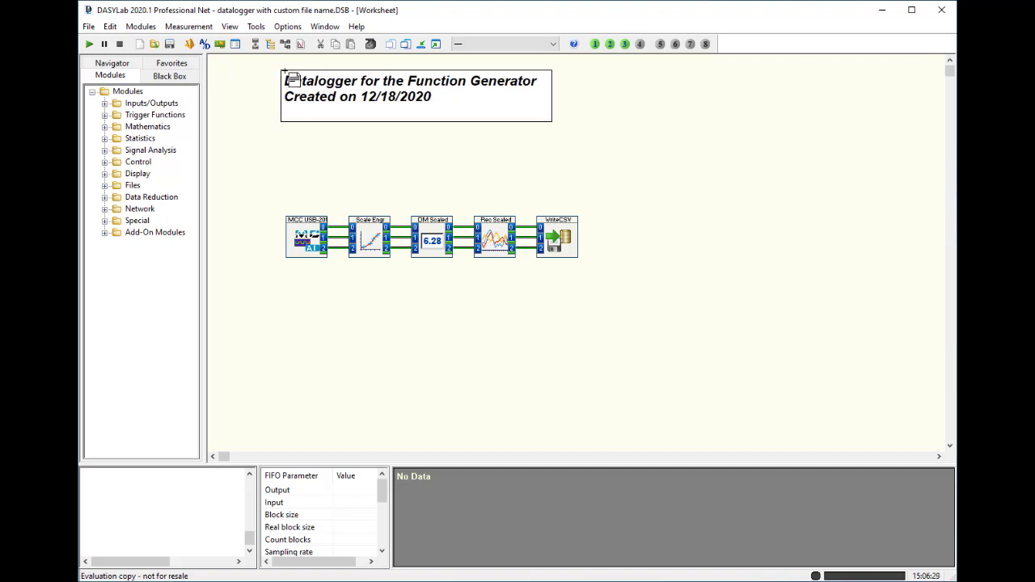
- Create a second documentation frame directly below the title frame, equally wide and ending just above the modules
right_click(313, 160)
left_click(388, 315)
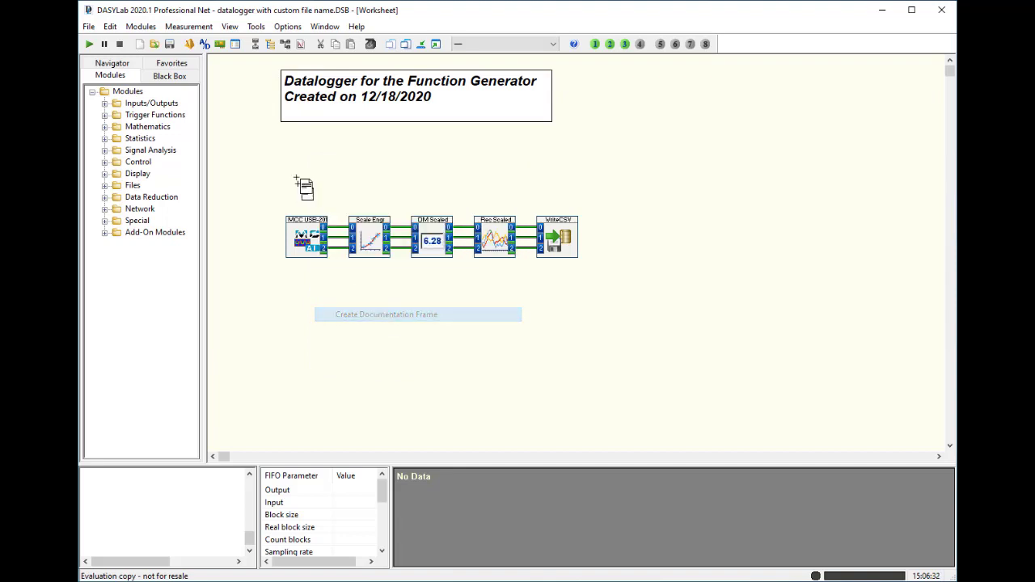
left_click_drag(281, 126, 551, 195)
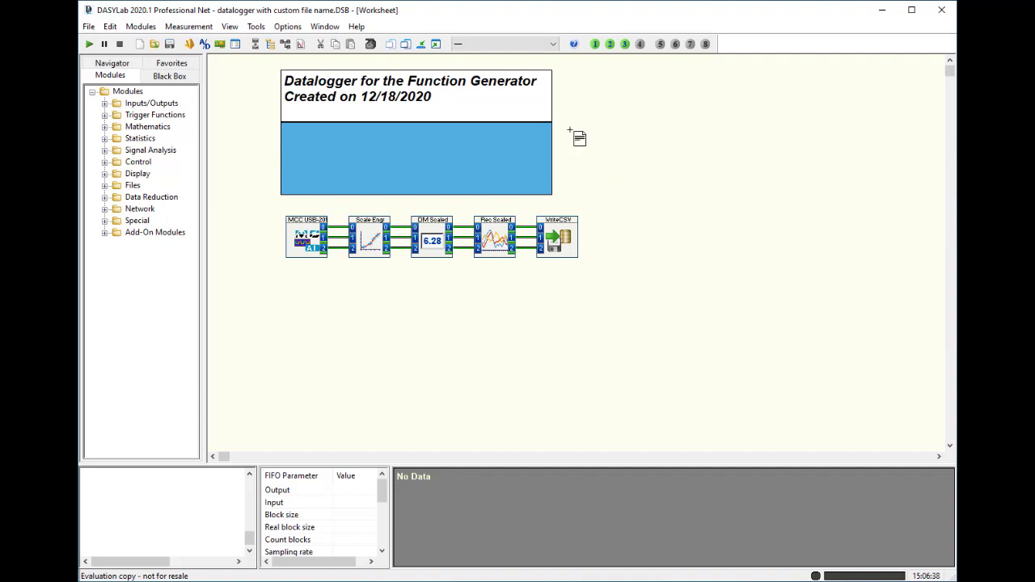
right_click(558, 70)
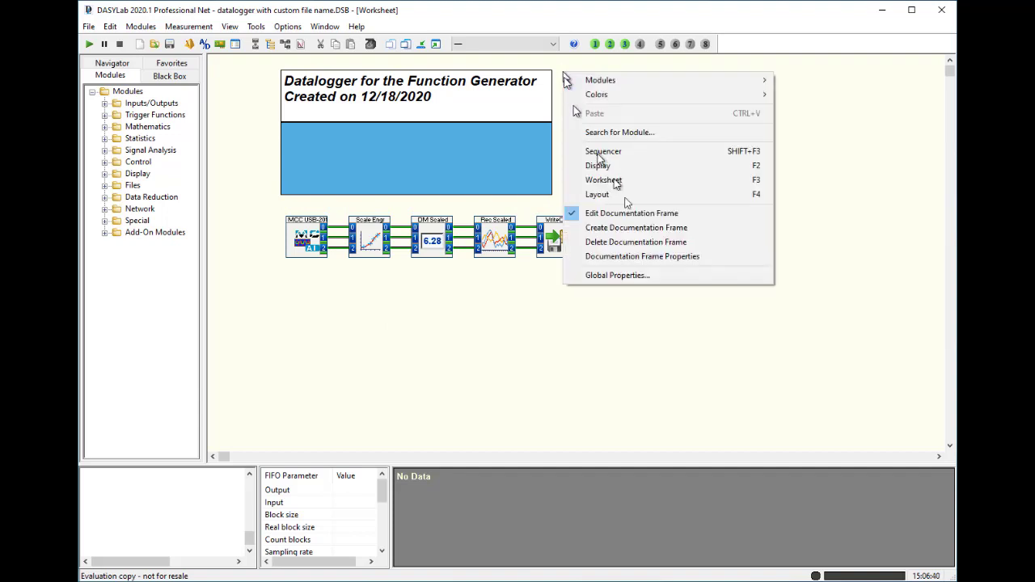
left_click(635, 228)
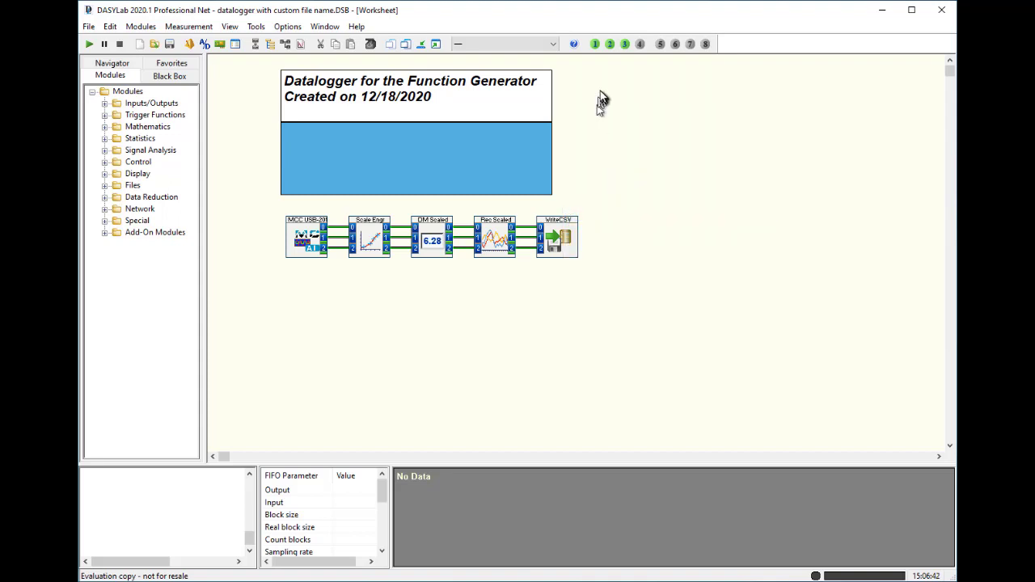
left_click_drag(644, 118, 532, 199)
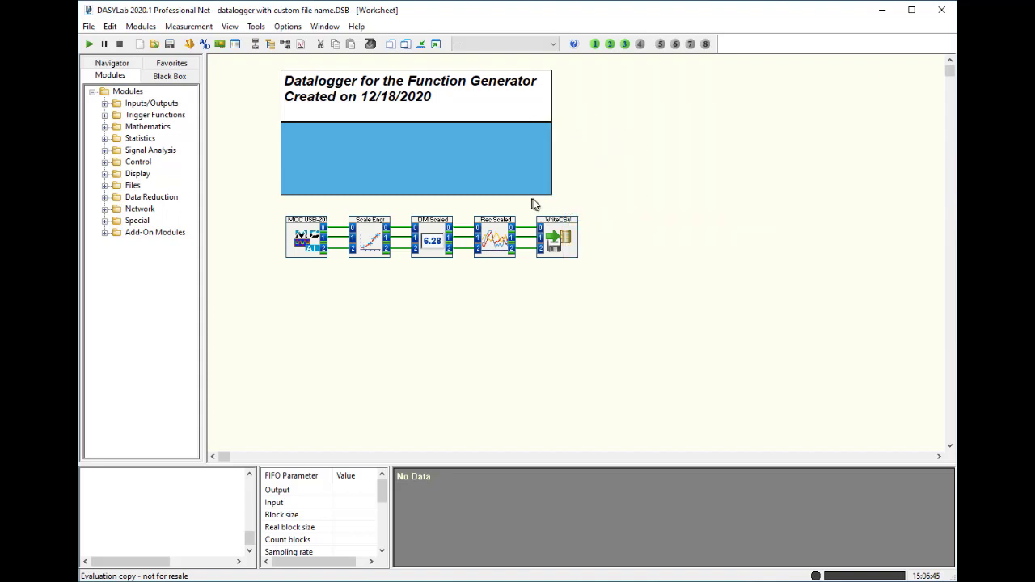
right_click(592, 119)
left_click(639, 260)
- Create a third, smaller documentation frame and move it flush against the right edge of the blue frame below the title
right_click(599, 125)
left_click(652, 283)
left_click_drag(635, 128, 516, 200)
left_click_drag(520, 132, 574, 125)
mouse_move(283, 122)
left_mouse_down()
mouse_move(281, 106)
mouse_move(281, 122)
left_mouse_up()
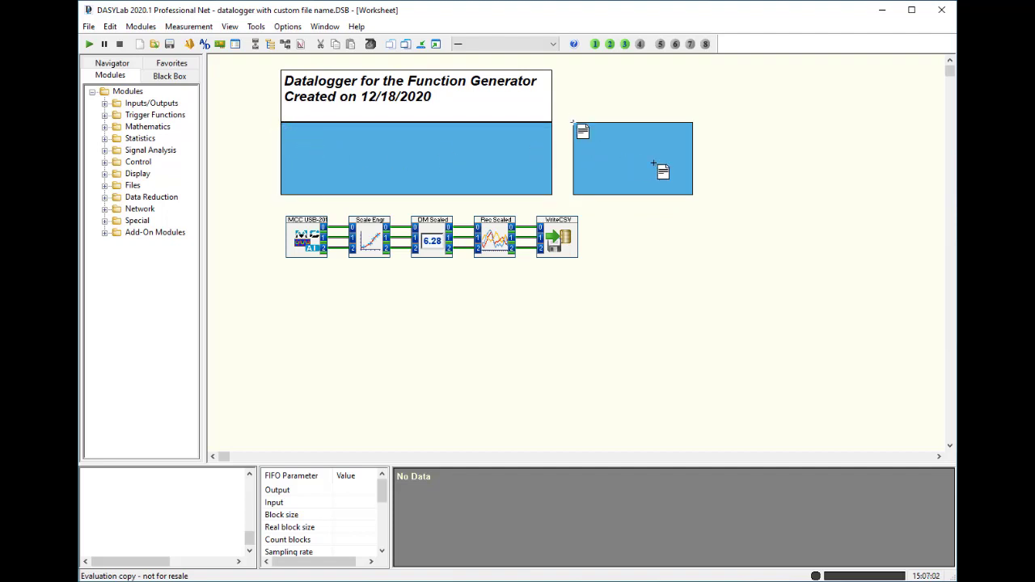
left_click_drag(572, 123, 552, 122)
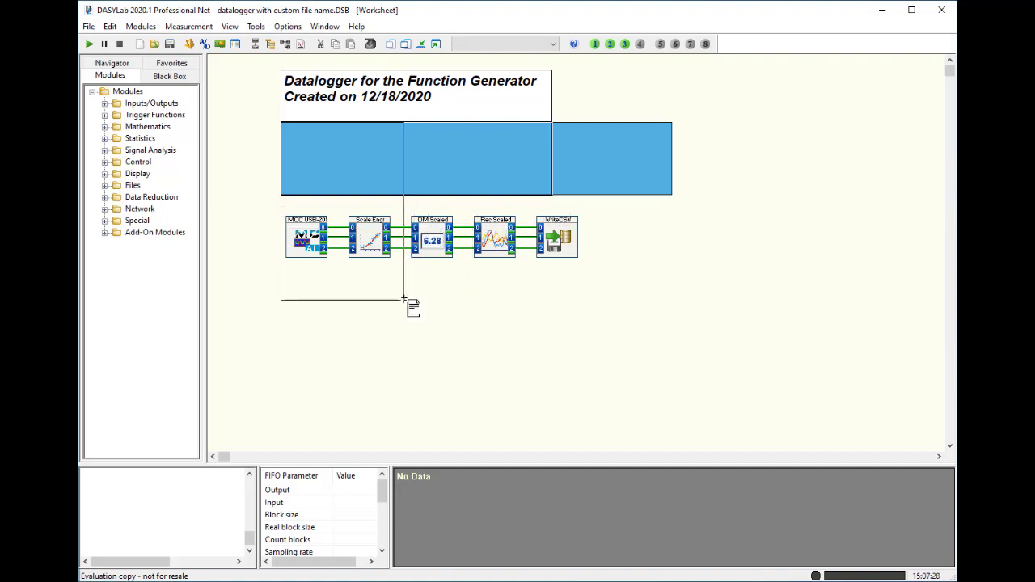
- Resize and position the two blue frames side by side, one around MCC USB and Scale Engr, the other around DM Scaled and Rec Scaled
left_click_drag(404, 299, 406, 279)
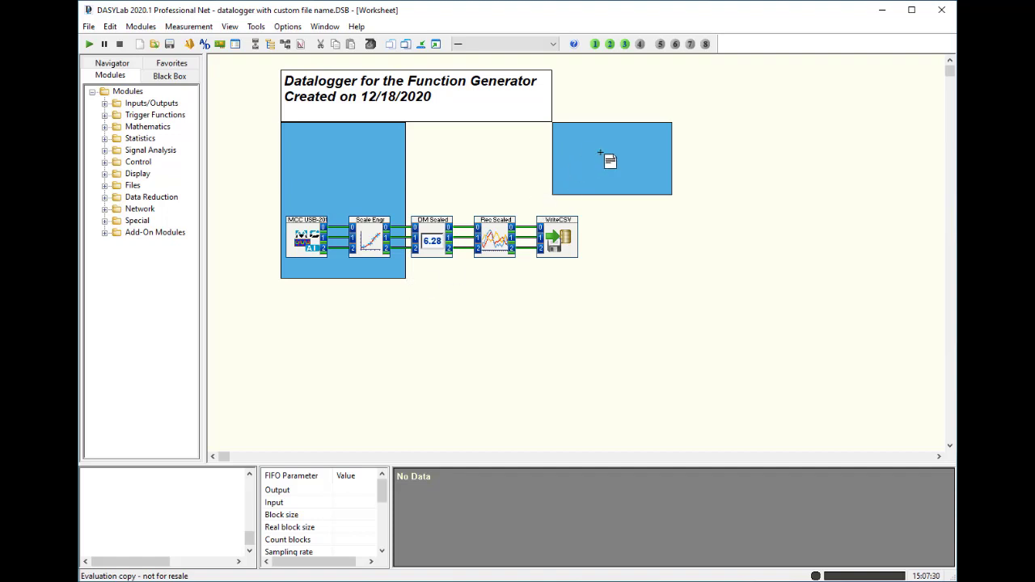
left_click_drag(552, 123, 406, 123)
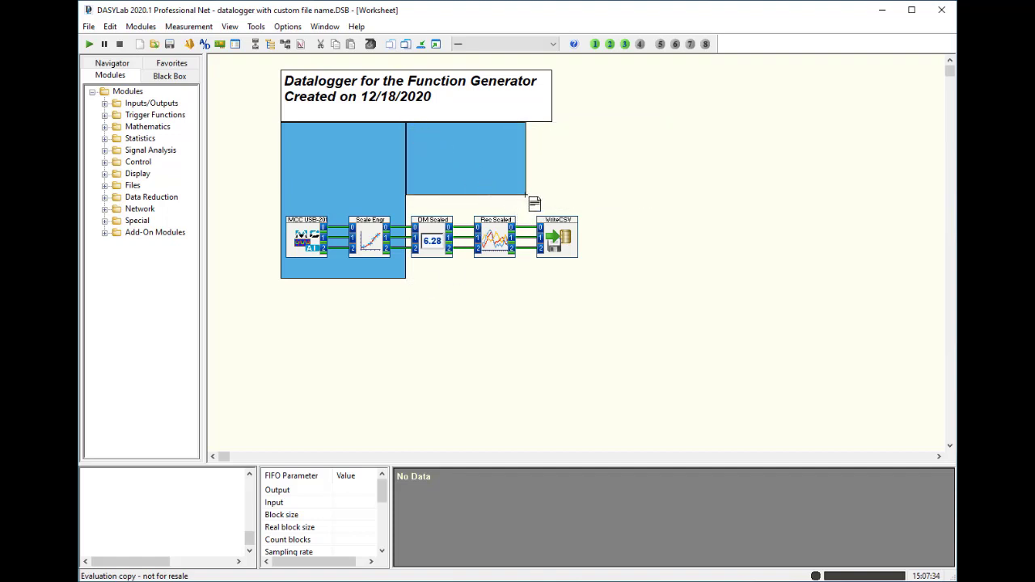
left_click_drag(525, 195, 520, 278)
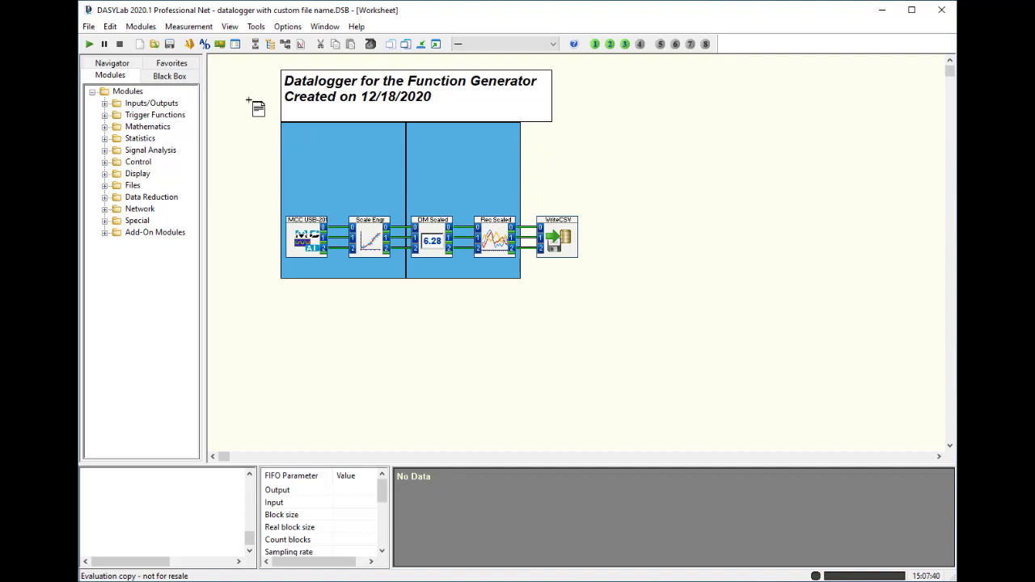
- Label the frame around MCC USB and Scale Engr "MCC Input module" and the frame around DM Scaled and Rec Scaled "Display modules"
right_click(326, 153)
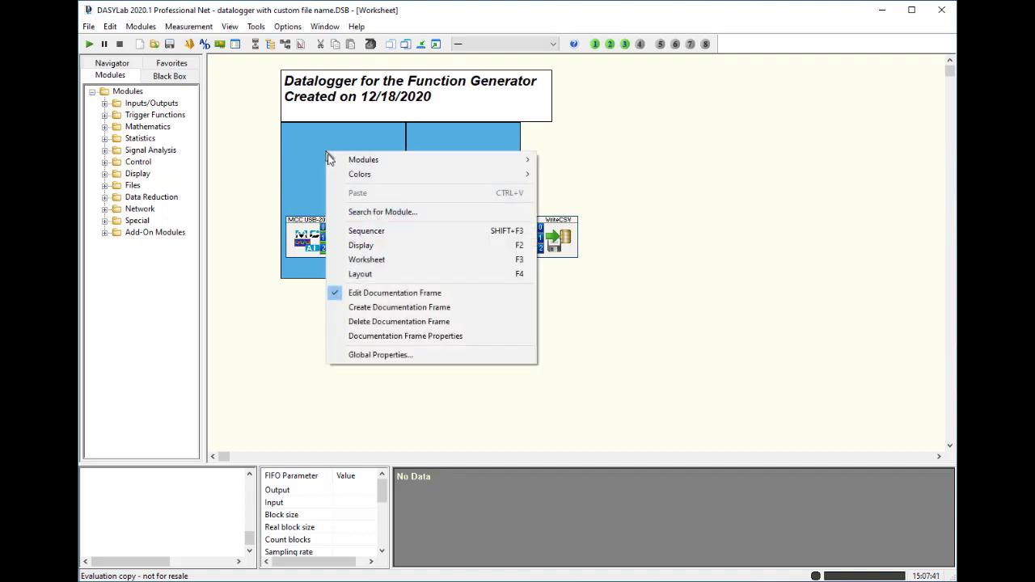
left_click(422, 339)
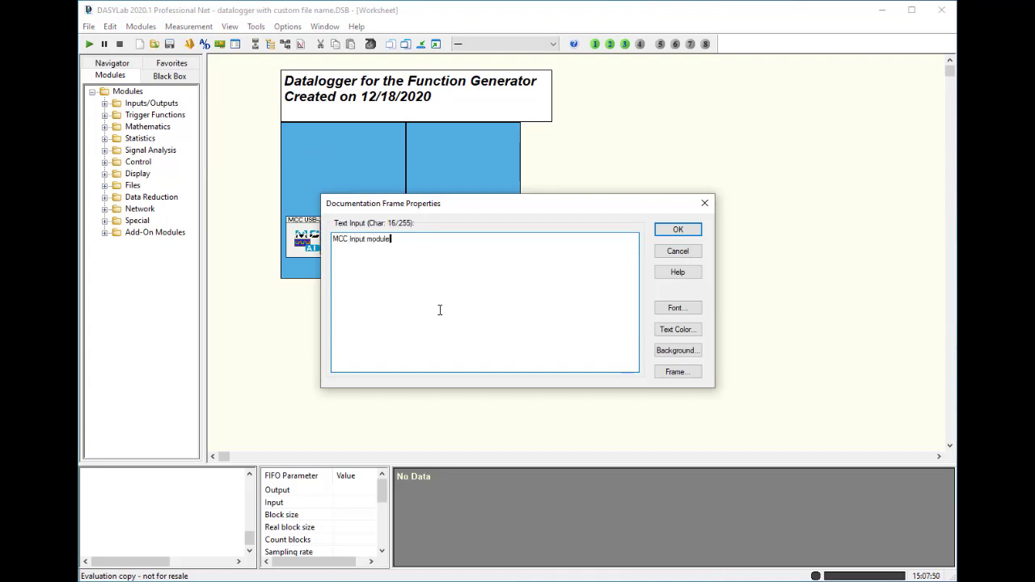
left_click(679, 229)
right_click(440, 147)
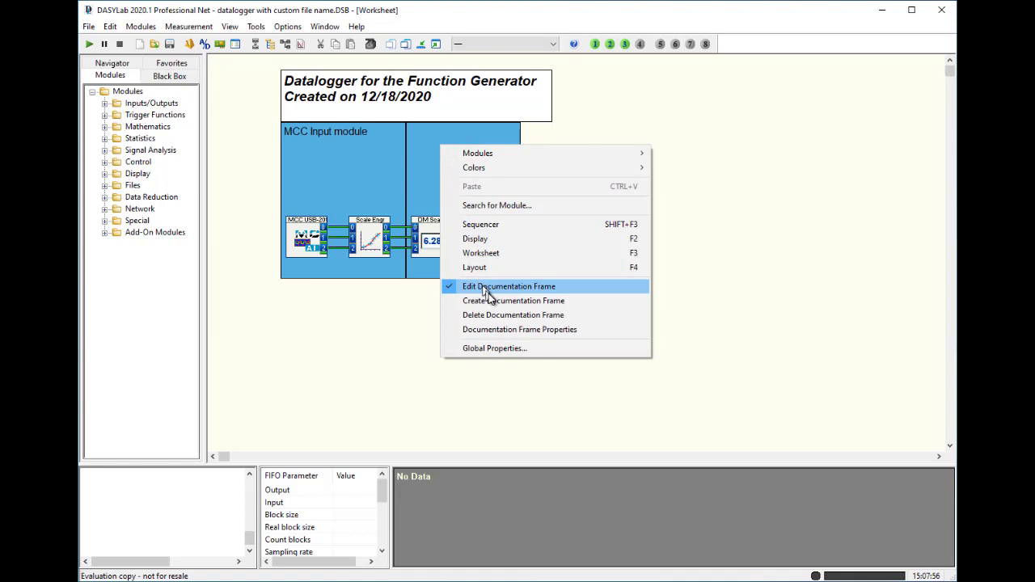
left_click(503, 331)
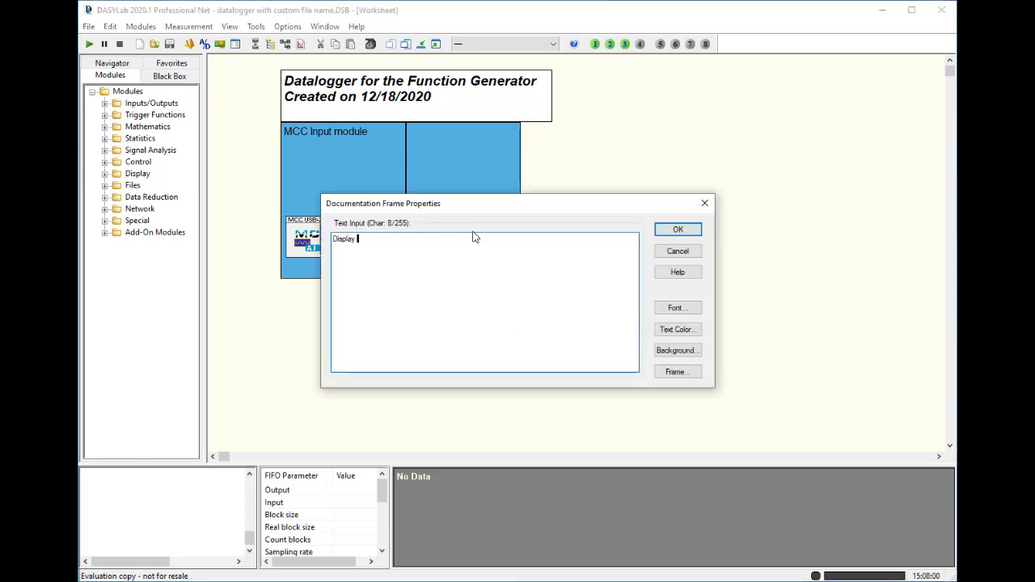
type("Display modules")
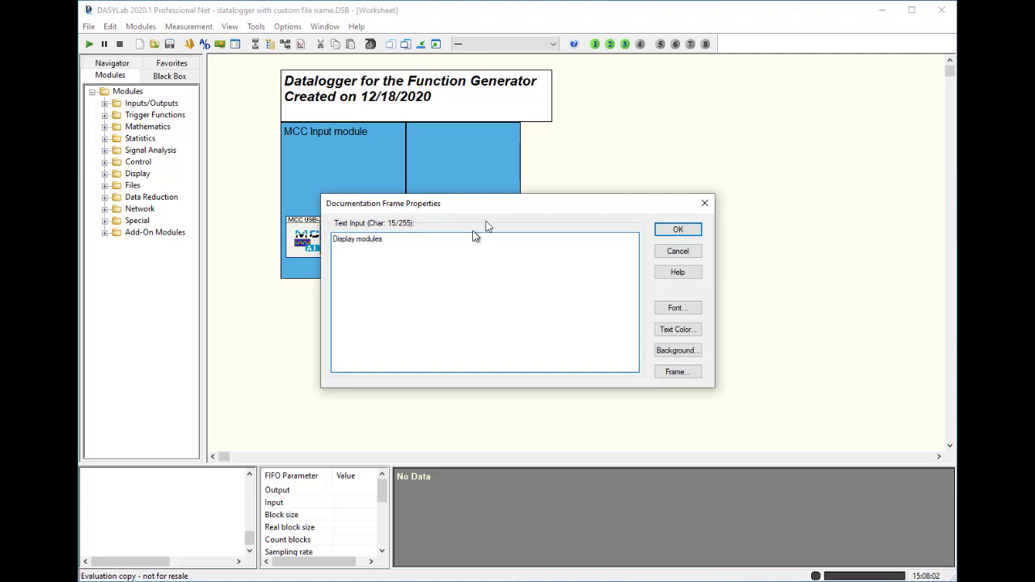
left_click(677, 229)
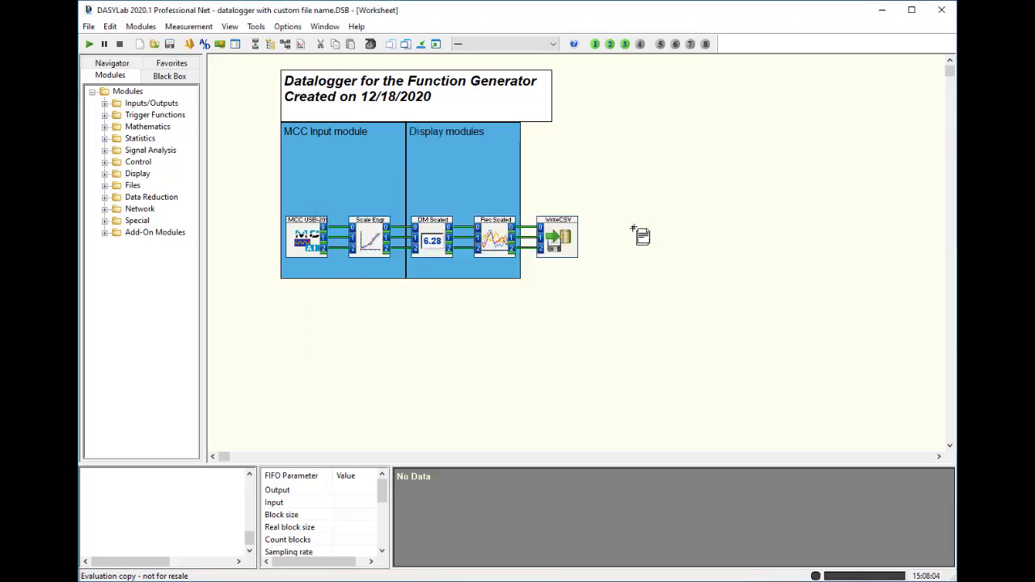
- Create a documentation frame around the WriteCSV module, flush against the Display modules frame and equally tall
right_click(593, 152)
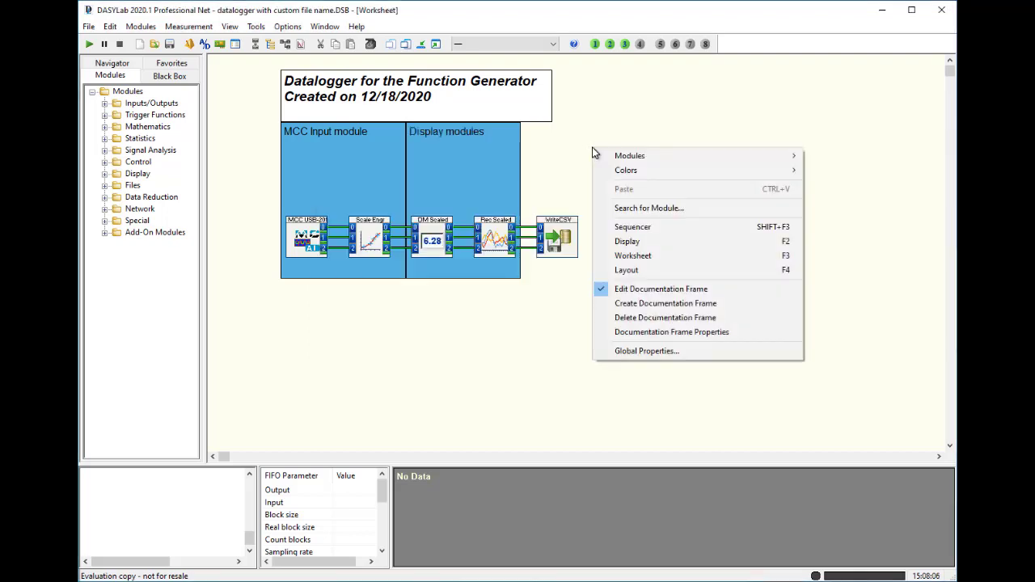
left_click(659, 303)
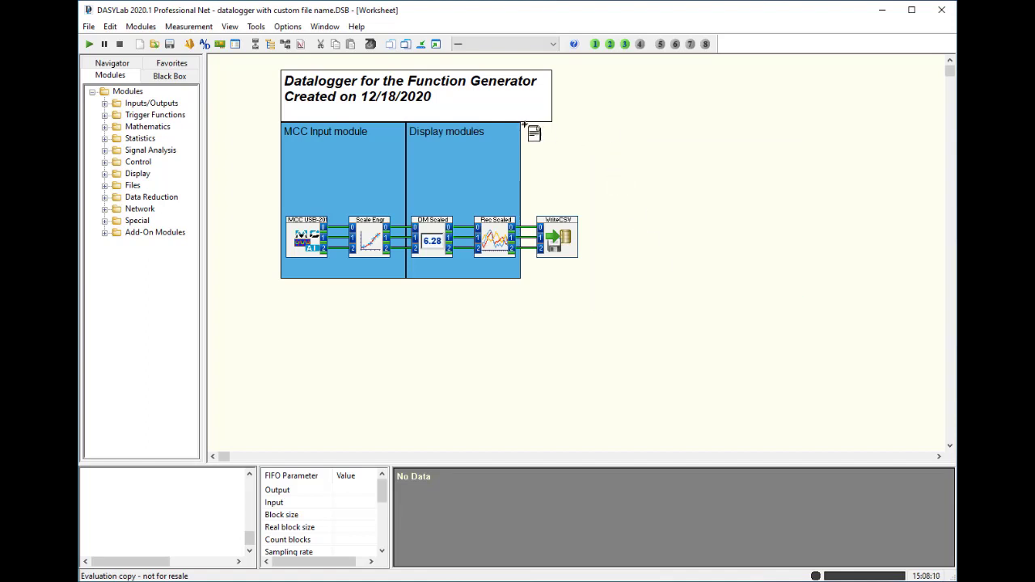
mouse_move(527, 127)
left_mouse_down()
mouse_move(677, 263)
mouse_move(677, 276)
mouse_move(643, 280)
mouse_move(520, 123)
left_mouse_up()
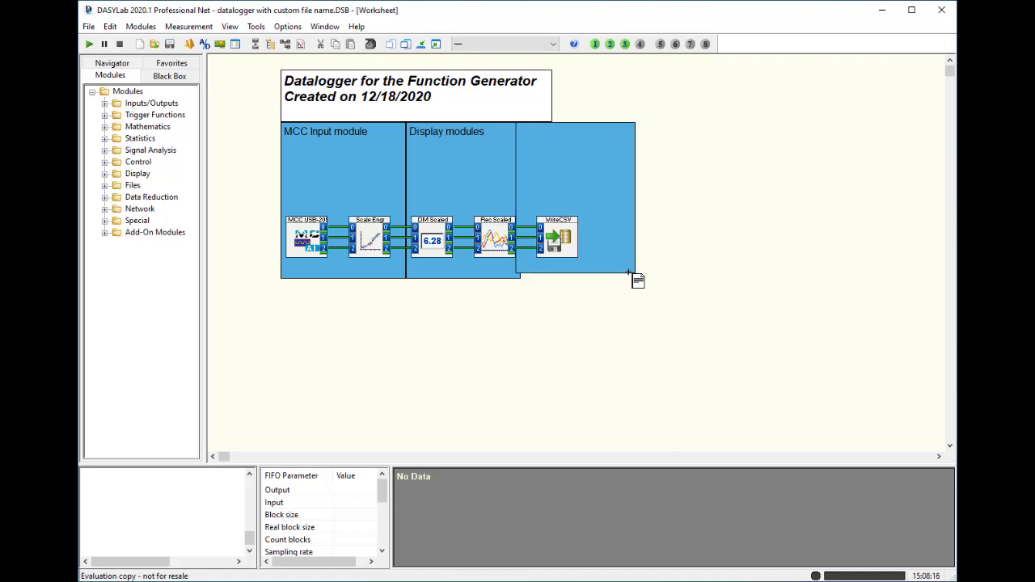
left_click_drag(632, 273, 642, 279)
left_click_drag(591, 187, 525, 124)
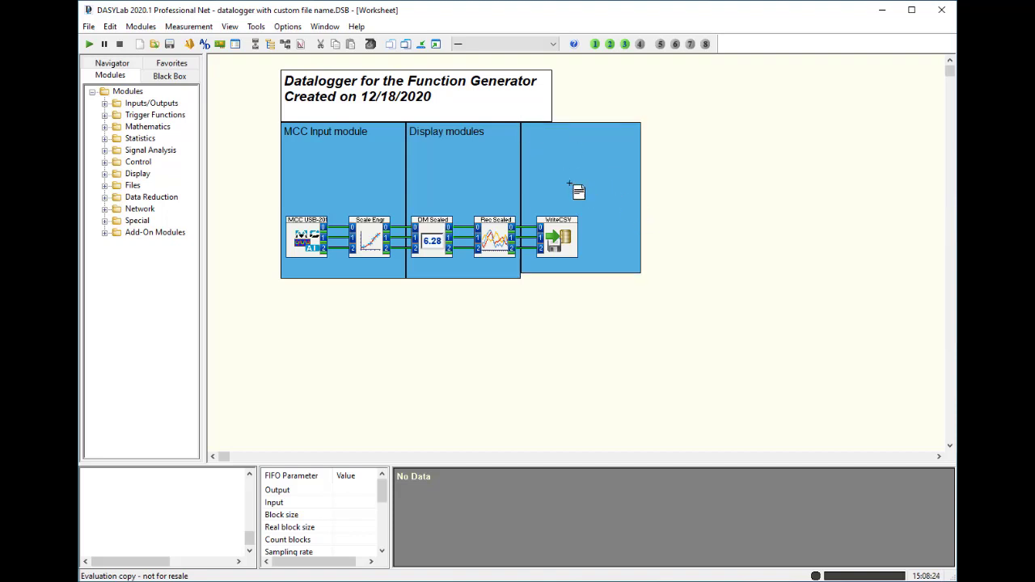
left_click_drag(641, 273, 640, 279)
- Label the frame around the WriteCSV module "Save data to the hard drive"
right_click(548, 153)
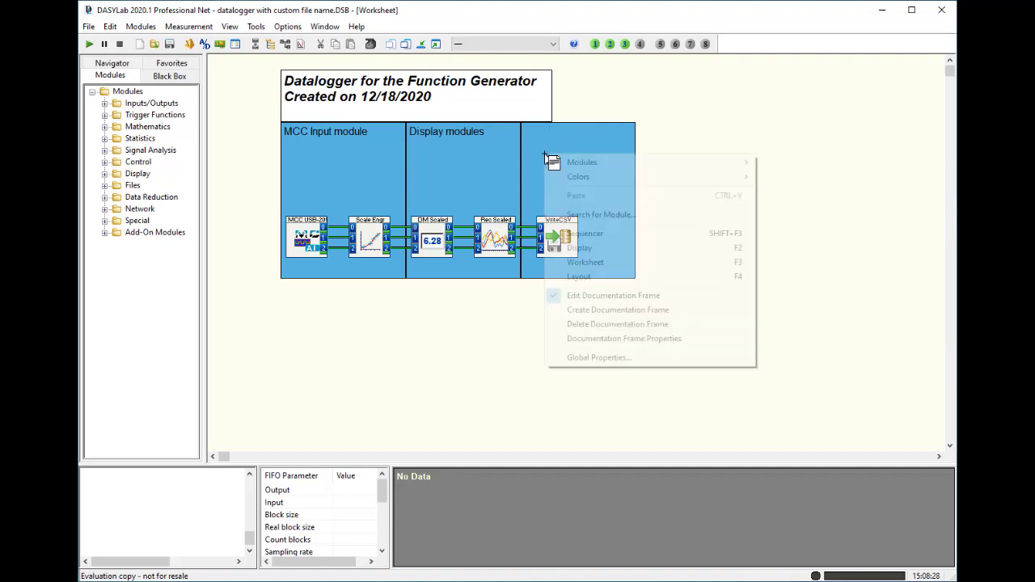
left_click(574, 337)
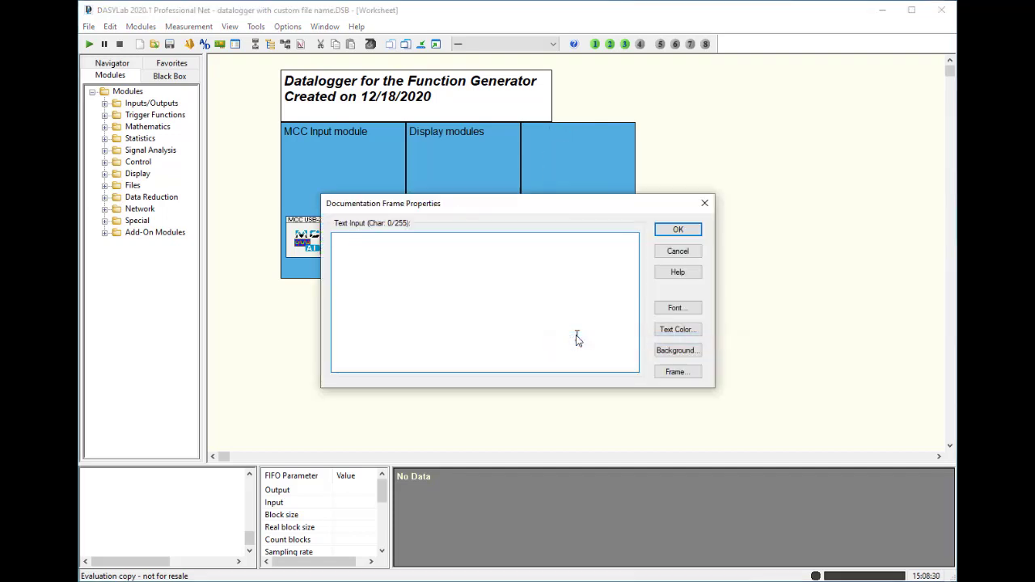
type("Save data to the ")
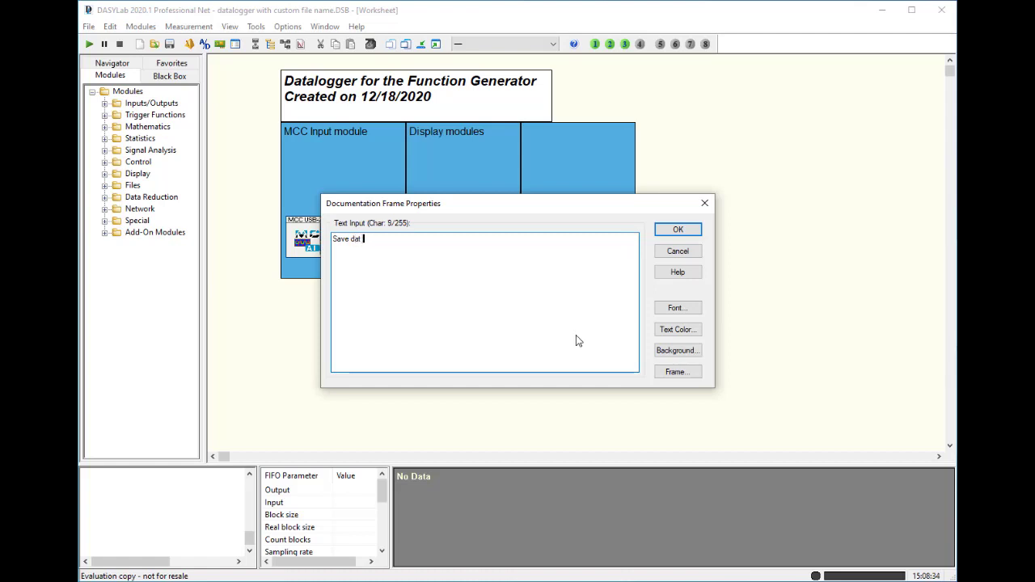
type("hard drive")
left_click(667, 229)
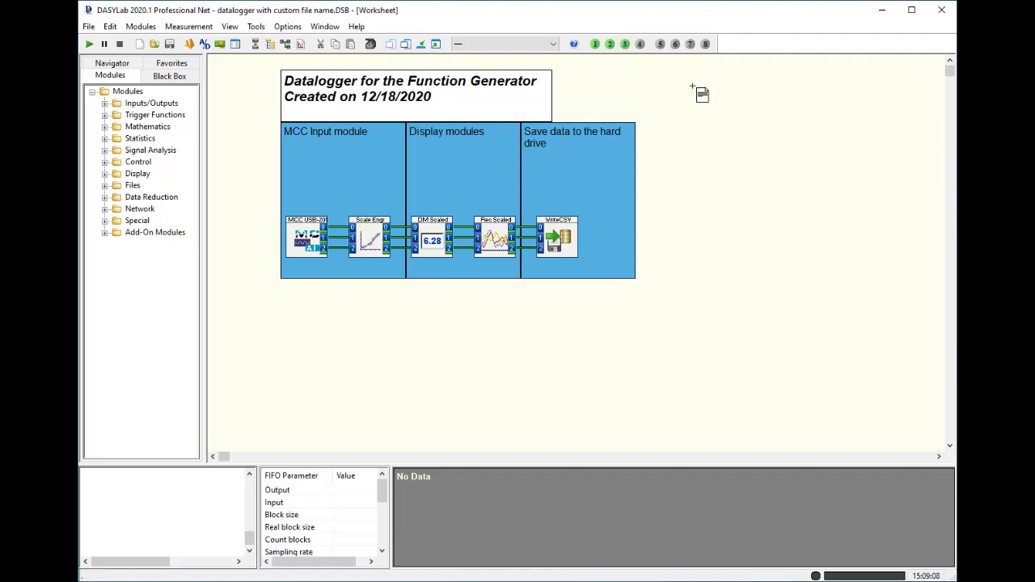
- Create a large, separate documentation frame to the right of the module frames, starting at the worksheet's upper edge
right_click(656, 82)
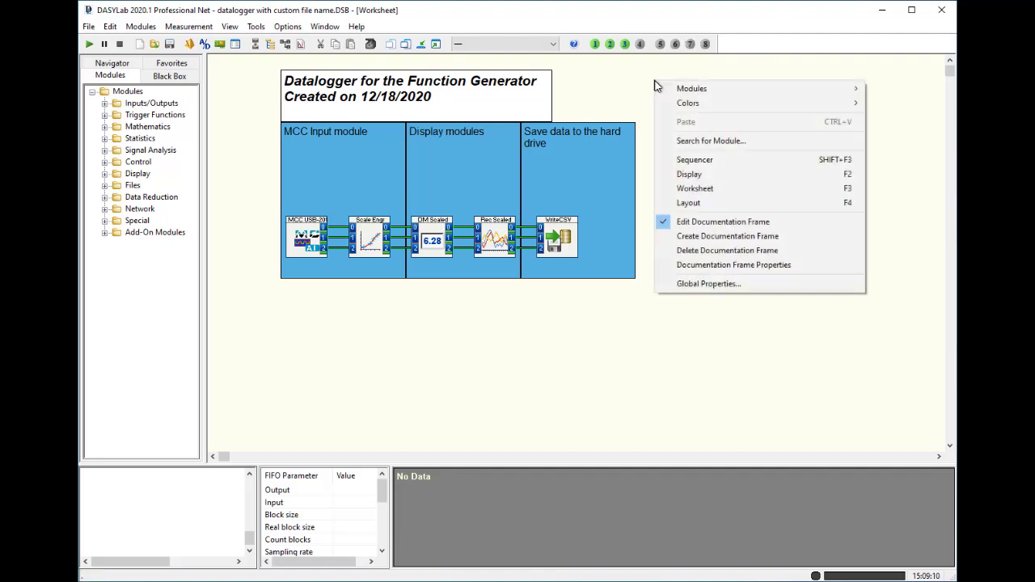
left_click(699, 236)
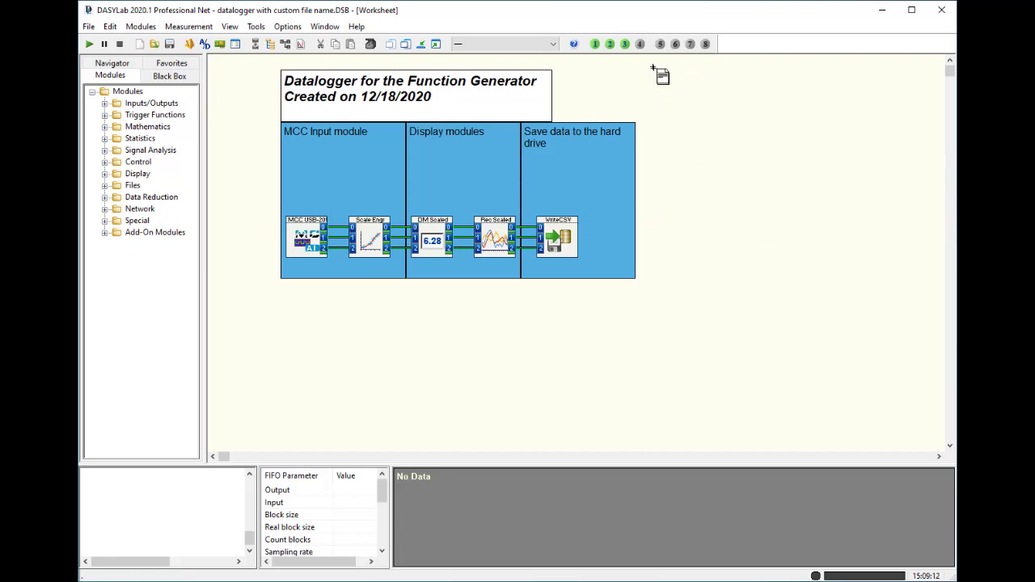
left_click_drag(655, 58, 881, 205)
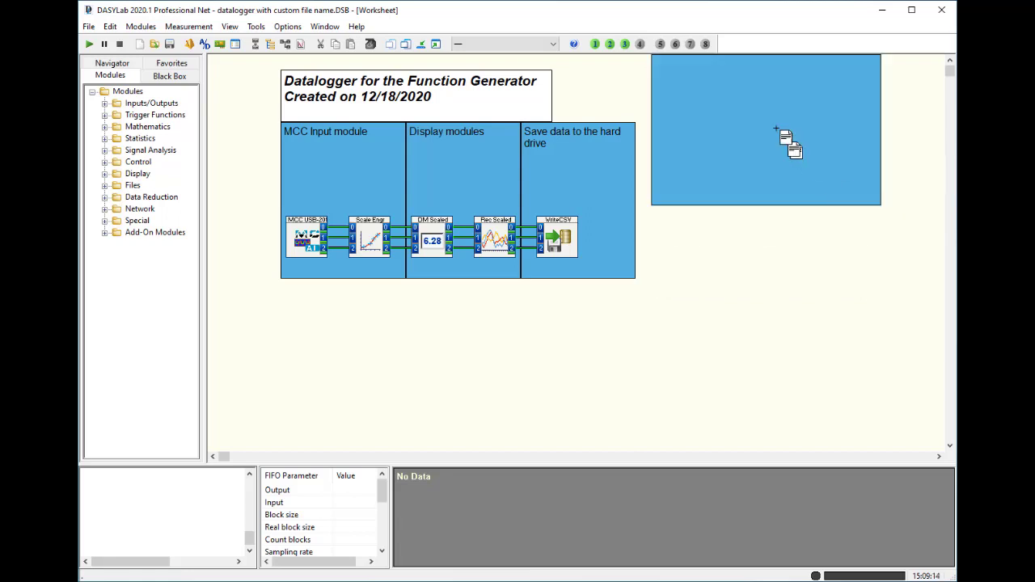
- Enter "To set up this test, do the following" with the lines "1. a", "2. b" and "c. 3" in the new frame, and turn off documentation frame editing
right_click(764, 118)
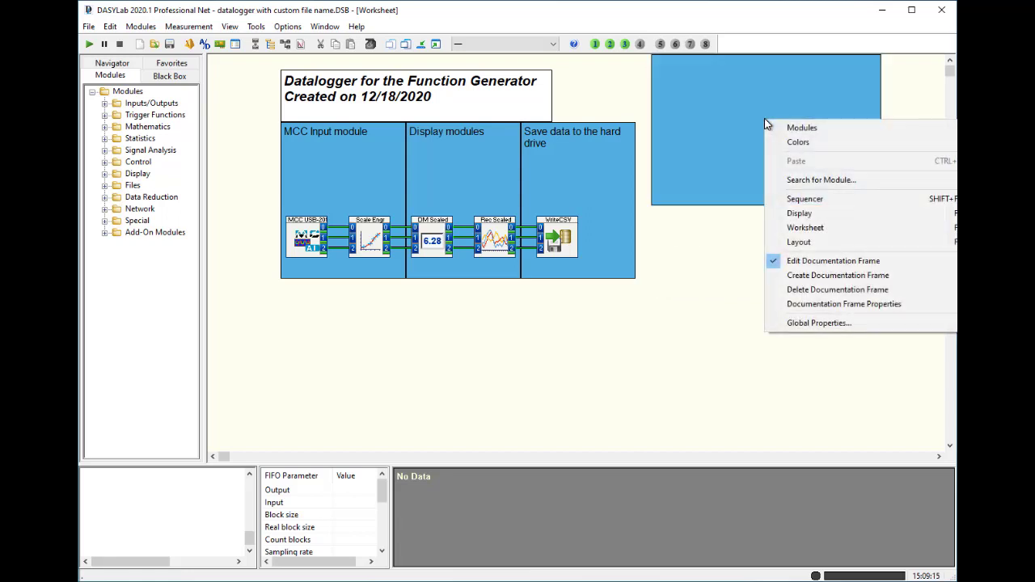
left_click(806, 306)
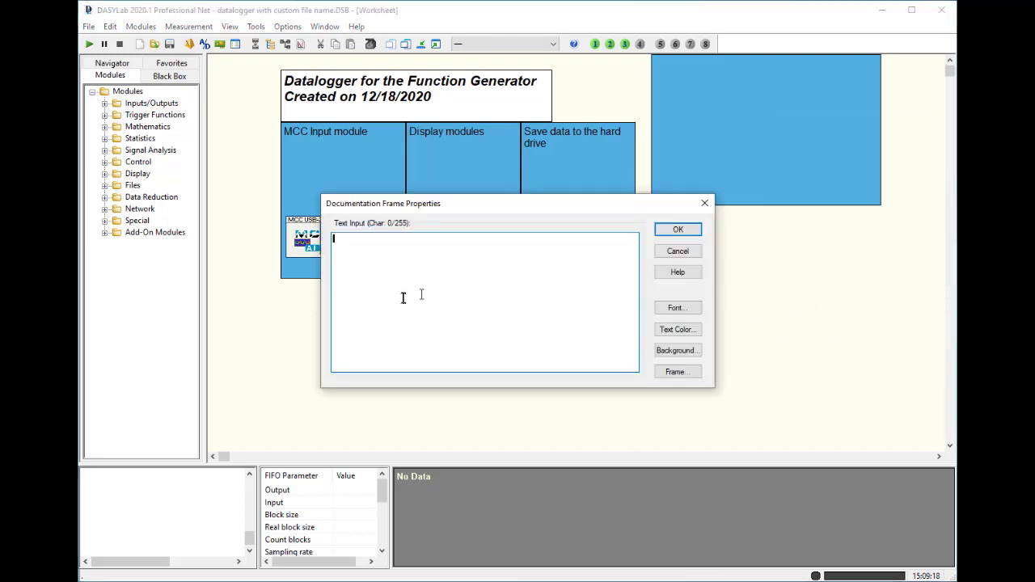
type("To set up this test, do th")
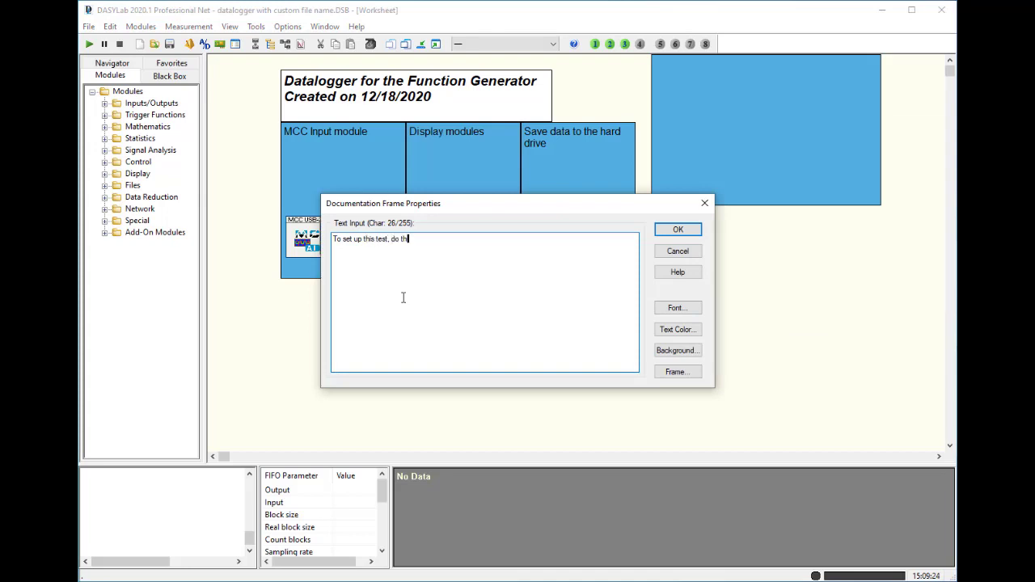
type("e following")
key("Return")
type("1. a")
key("Return")
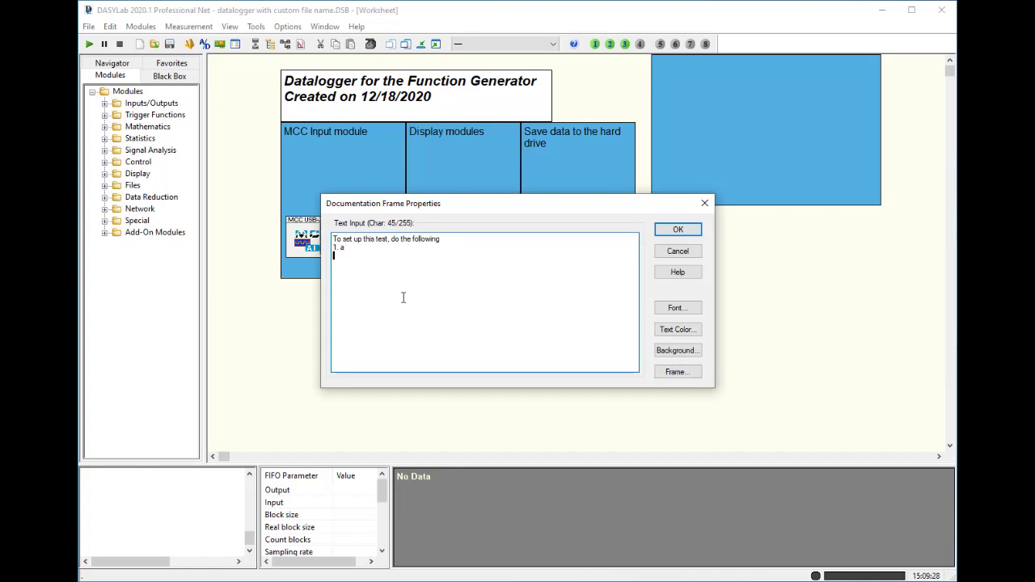
type("2. b")
key("Return")
type("c . 3")
left_click(677, 231)
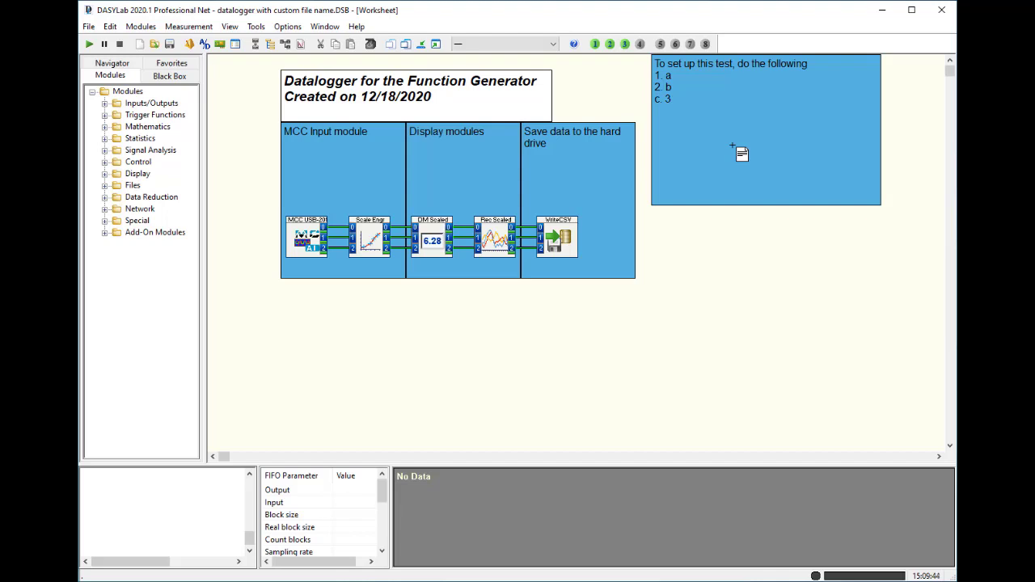
right_click(733, 148)
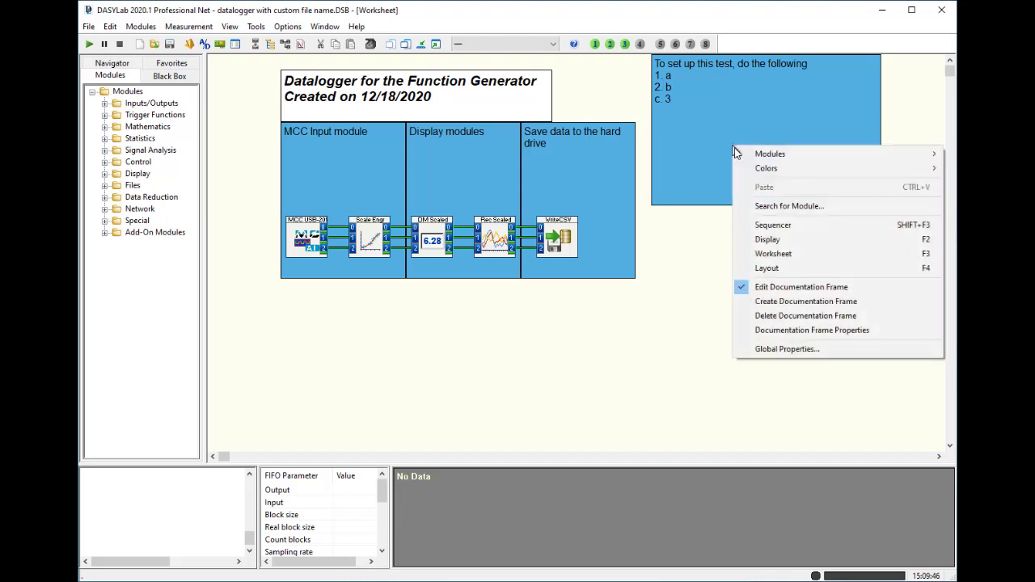
left_click(774, 291)
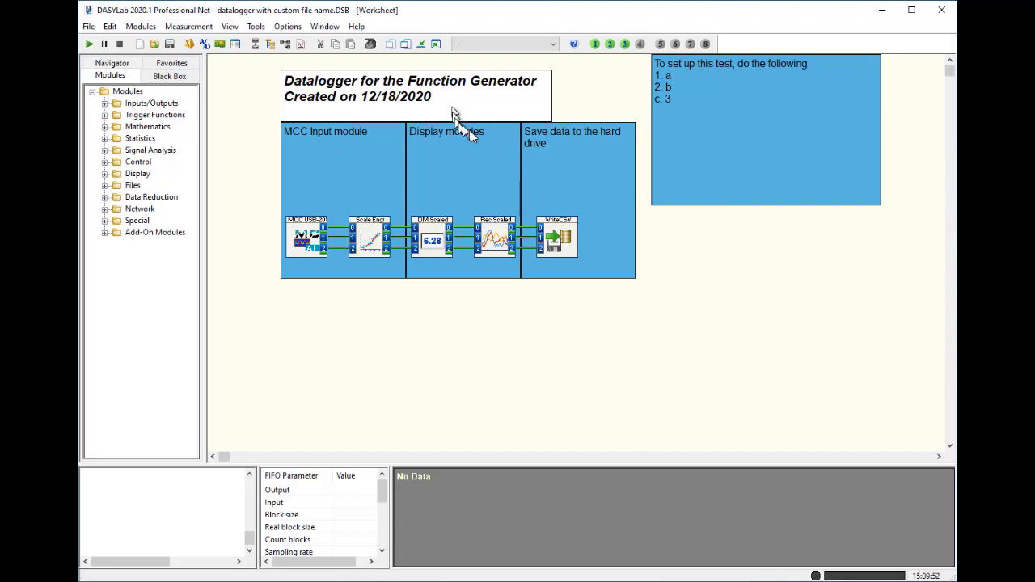
- Set the title frame's border color to white
double_click(364, 95)
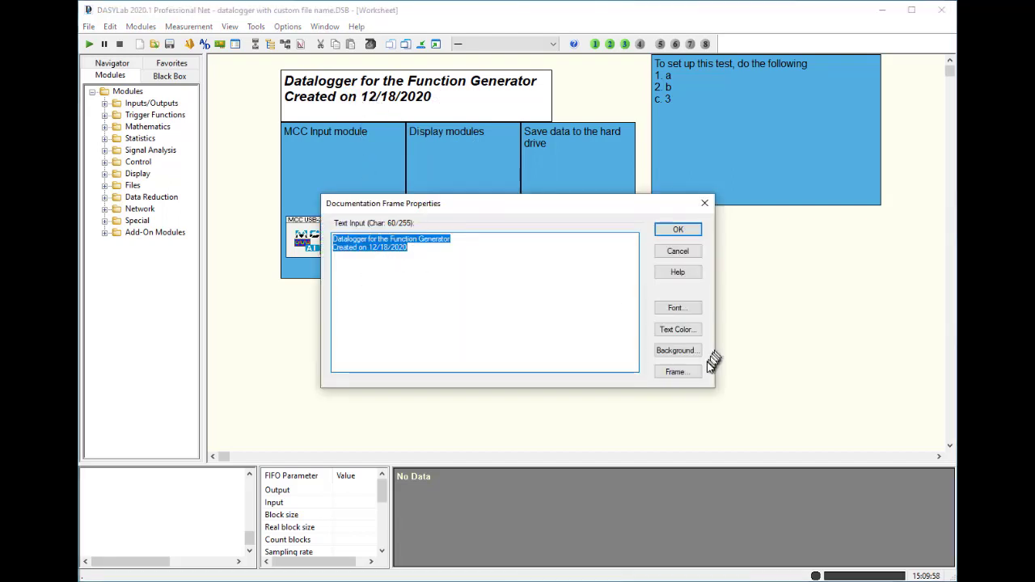
left_click(677, 371)
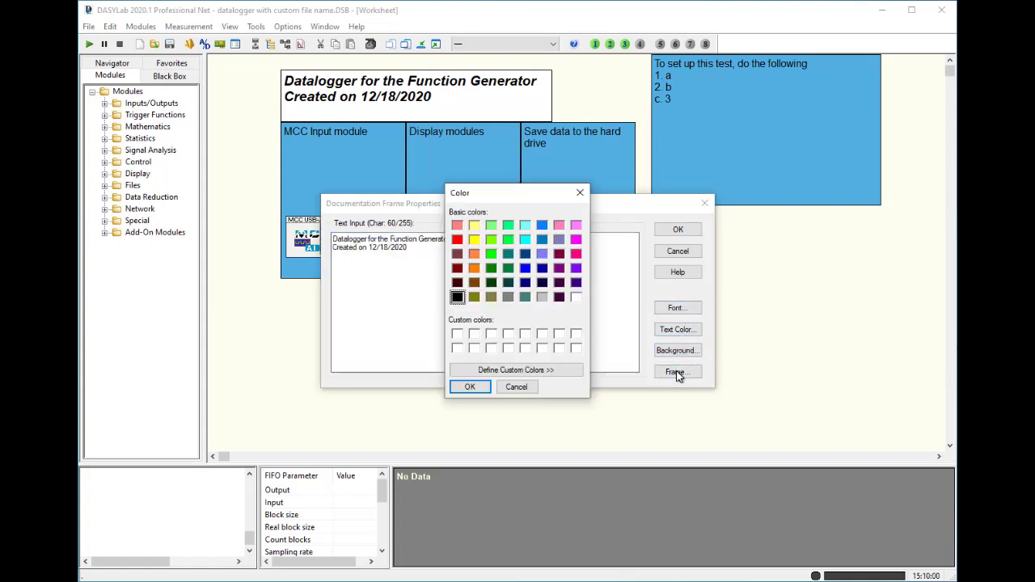
left_click(577, 299)
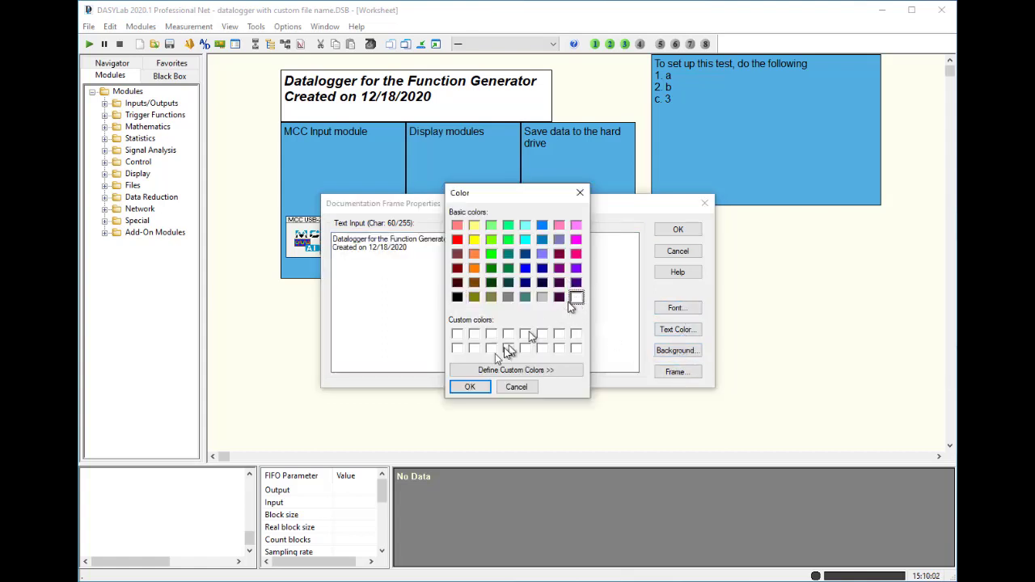
left_click(470, 387)
left_click(678, 230)
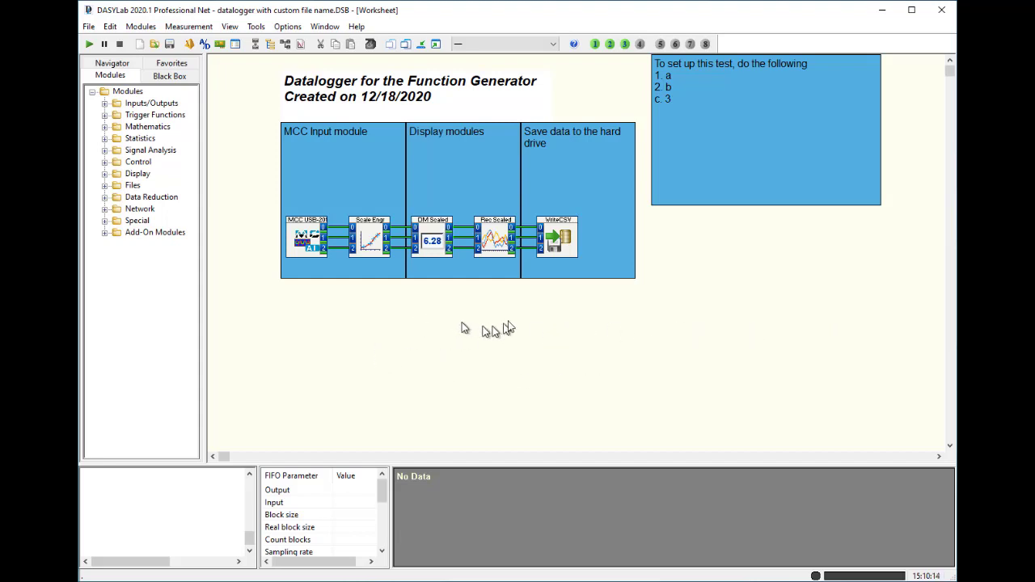
right_click(532, 328)
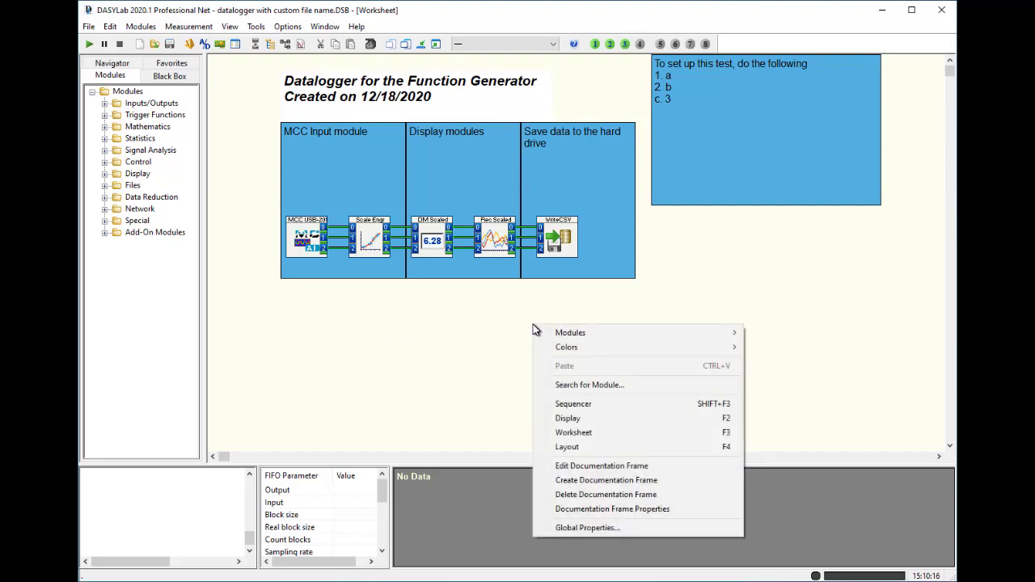
mouse_move(549, 342)
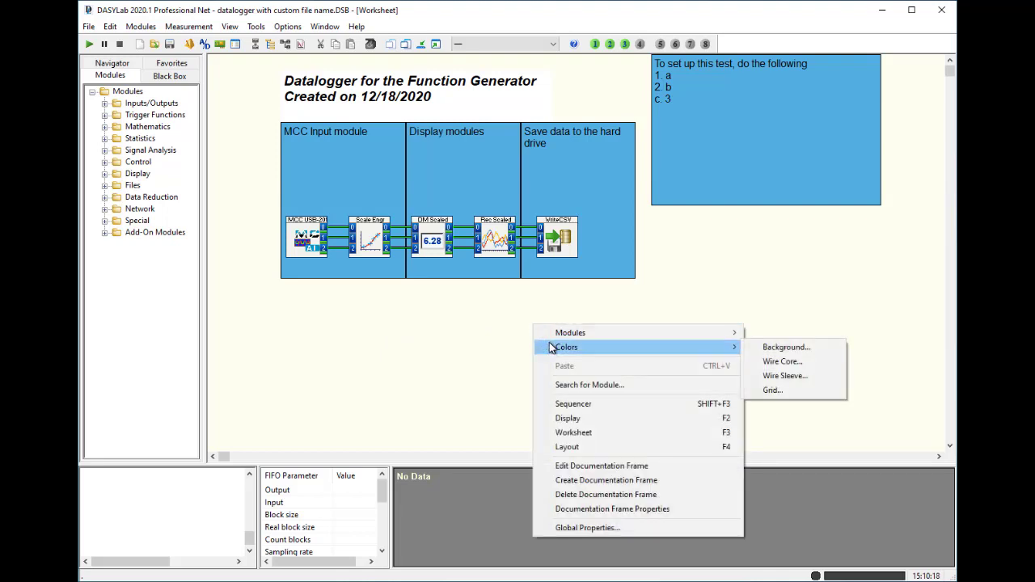
left_click(782, 349)
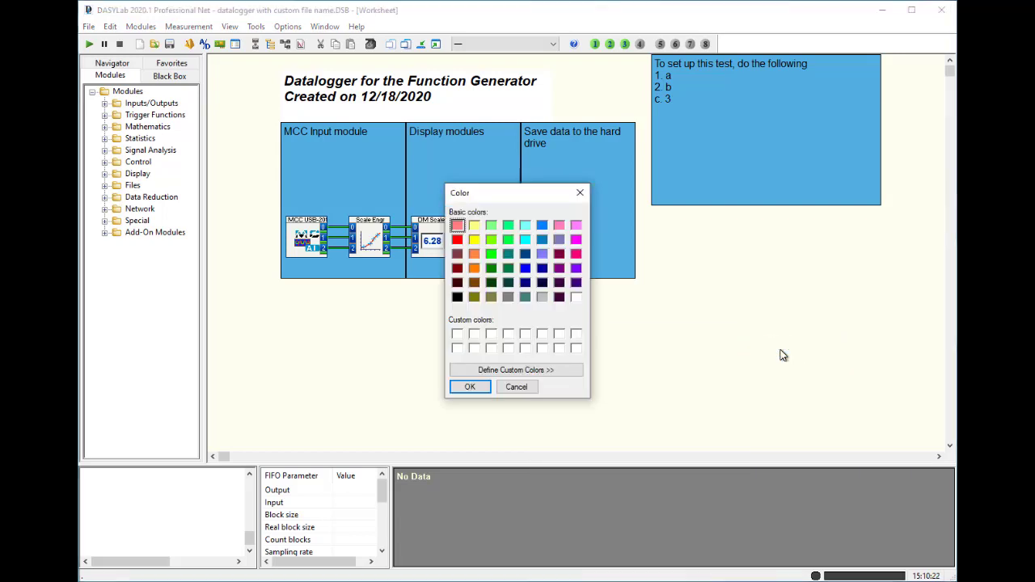
left_click(567, 370)
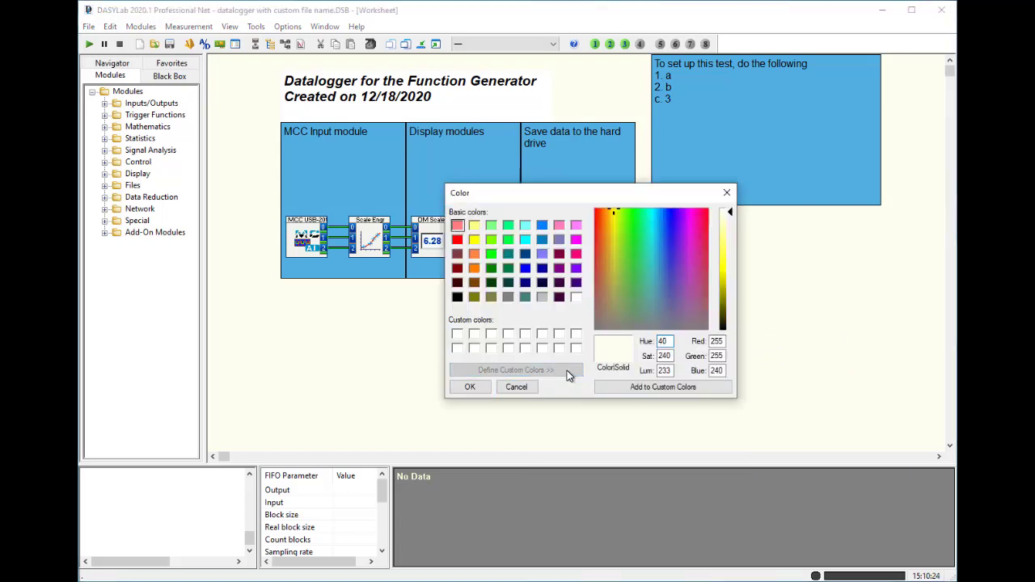
left_click(458, 336)
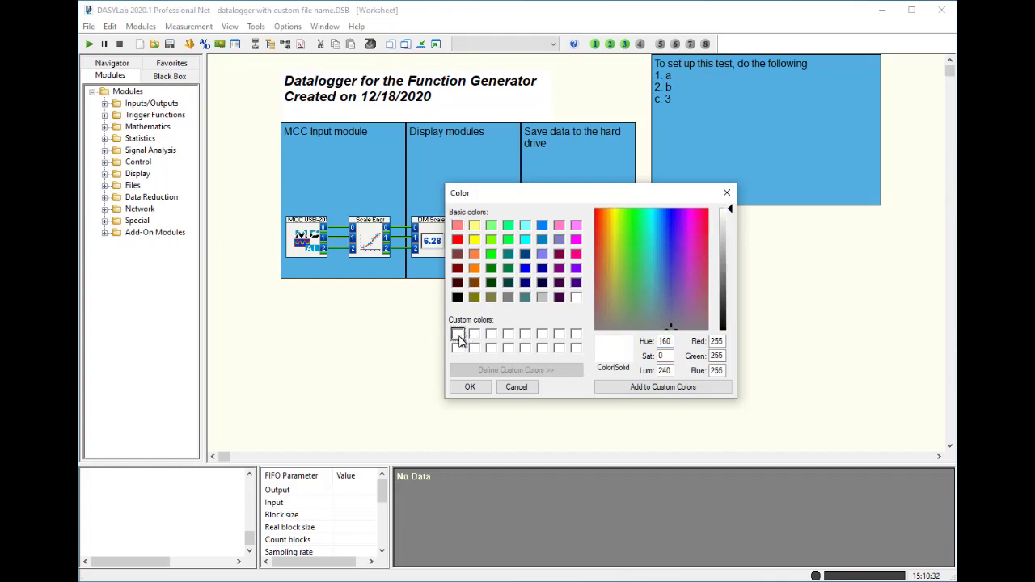
left_click(522, 388)
- Store the worksheet's current background color as a custom color and apply it to the worksheet background
right_click(594, 364)
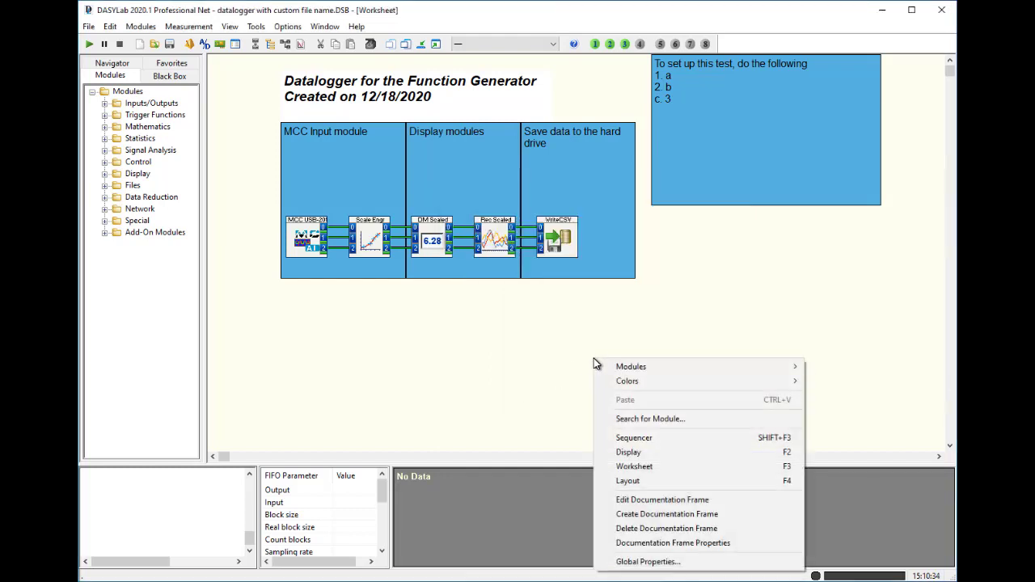
mouse_move(639, 384)
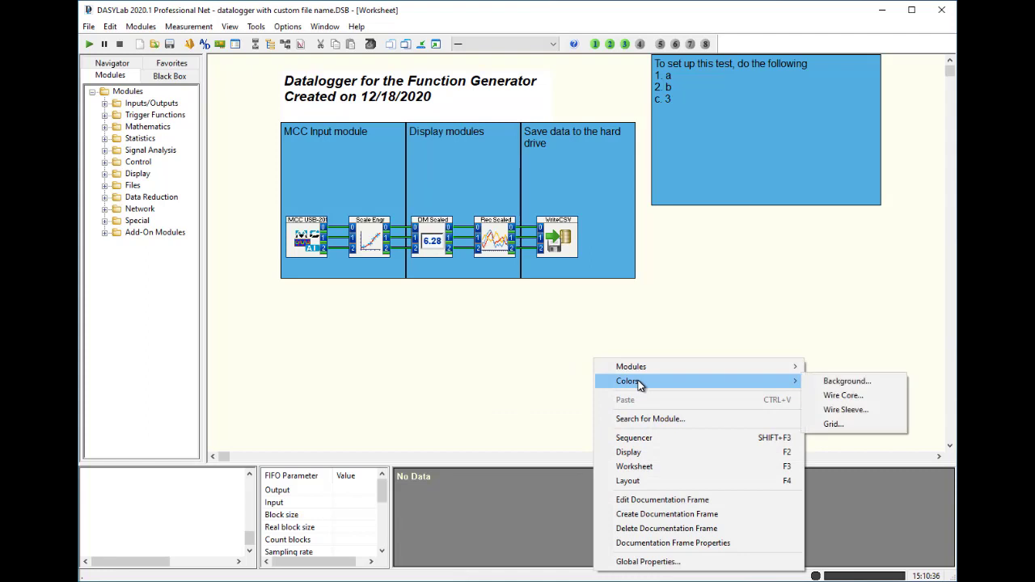
left_click(880, 386)
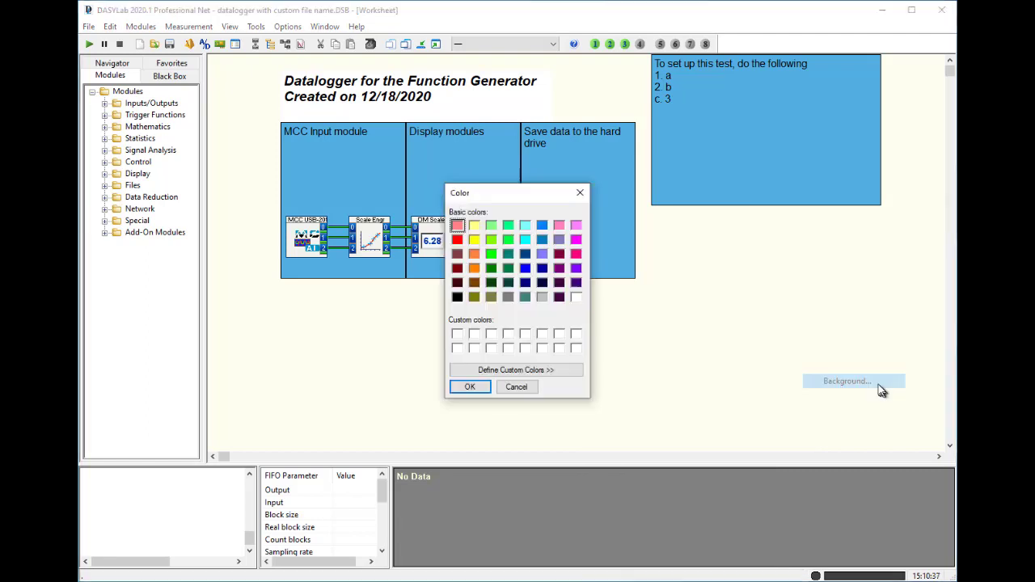
left_click(528, 370)
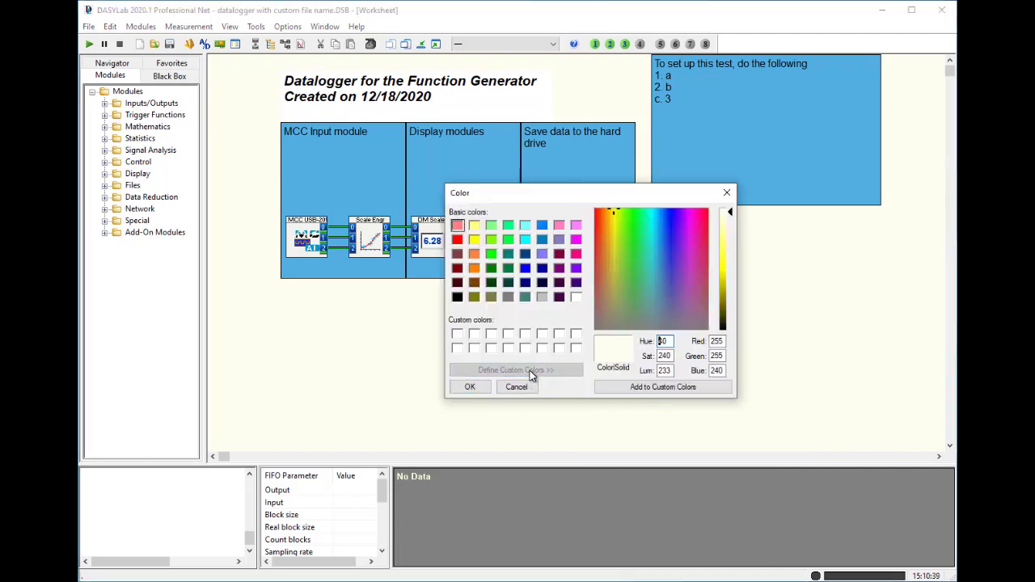
left_click(619, 389)
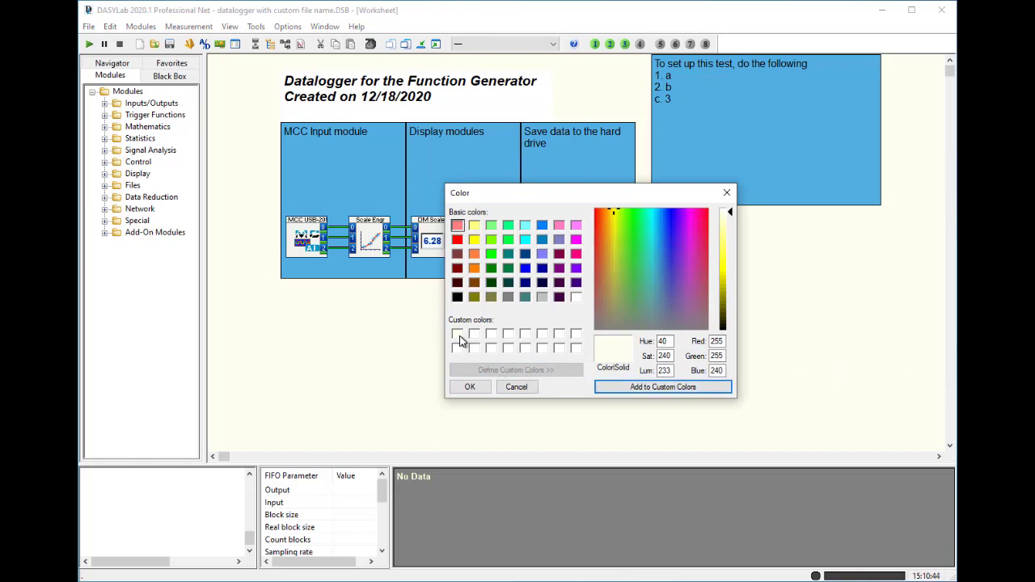
left_click(471, 387)
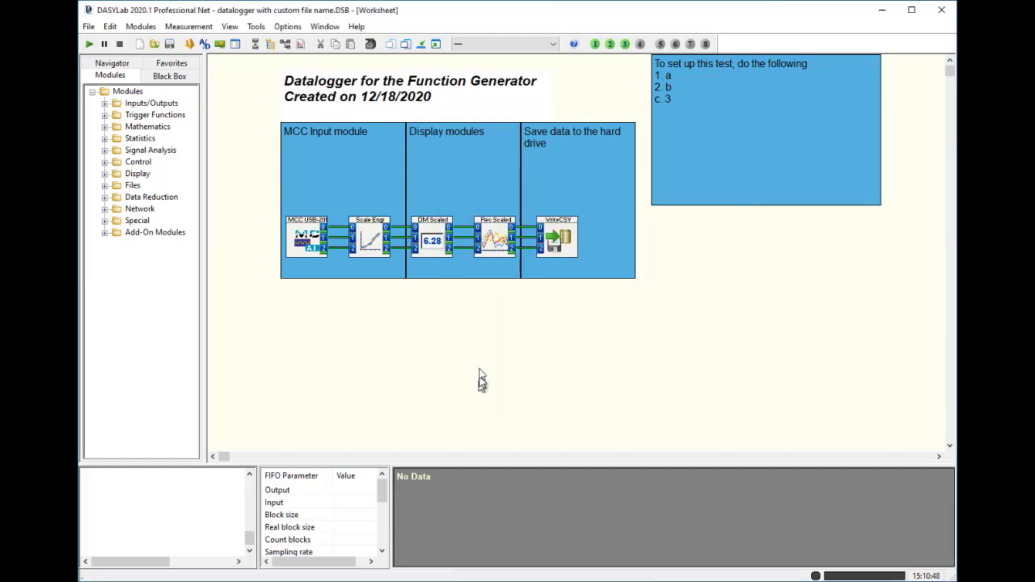
- Set the title frame's background to the stored custom color so it matches the worksheet background
right_click(451, 99)
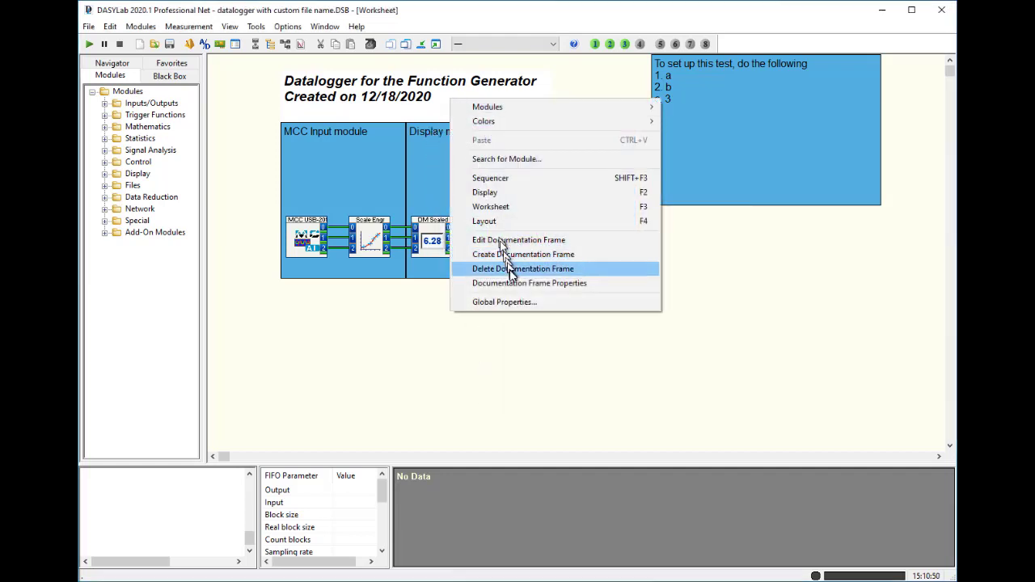
left_click(515, 284)
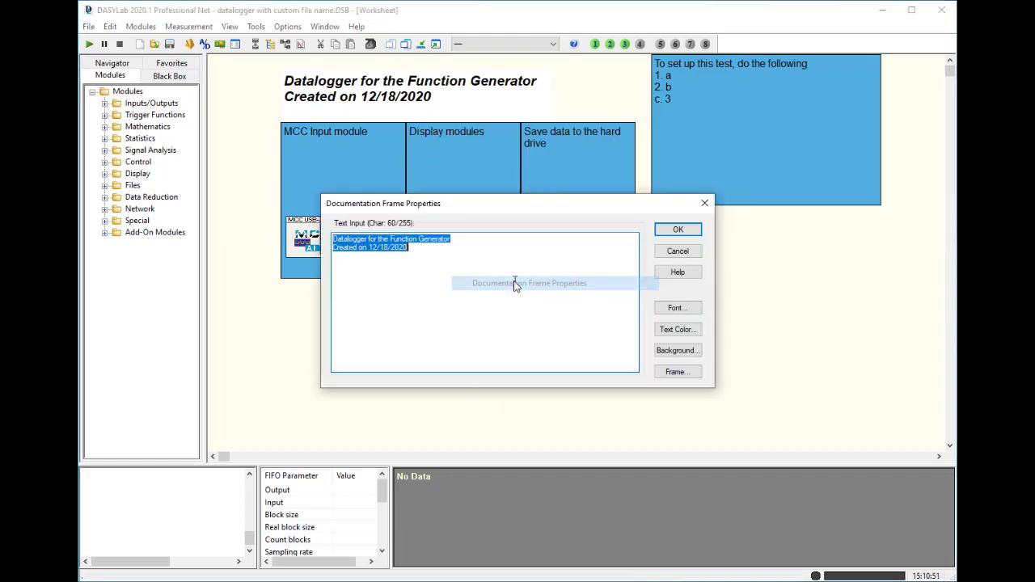
left_click(693, 356)
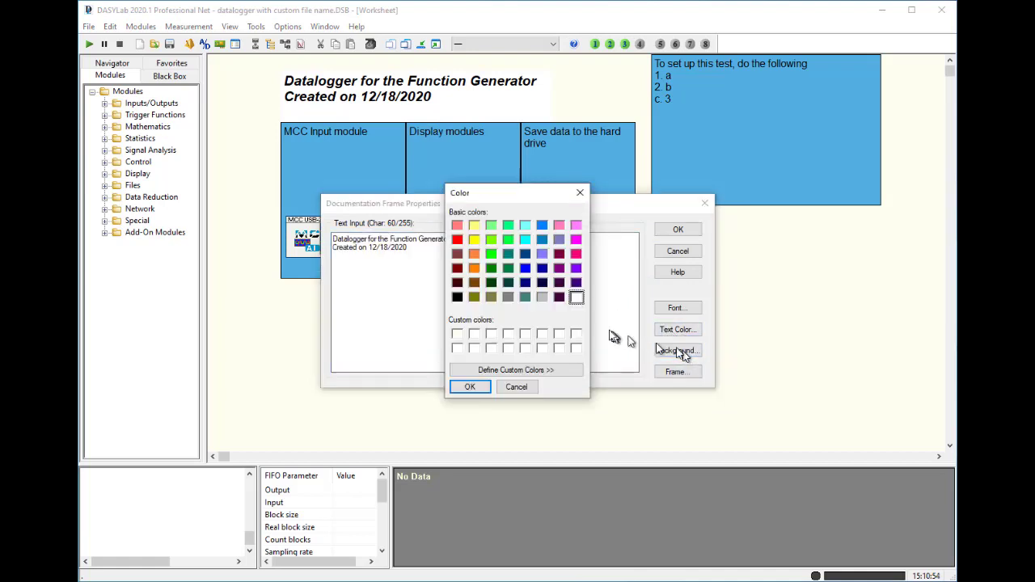
left_click(457, 333)
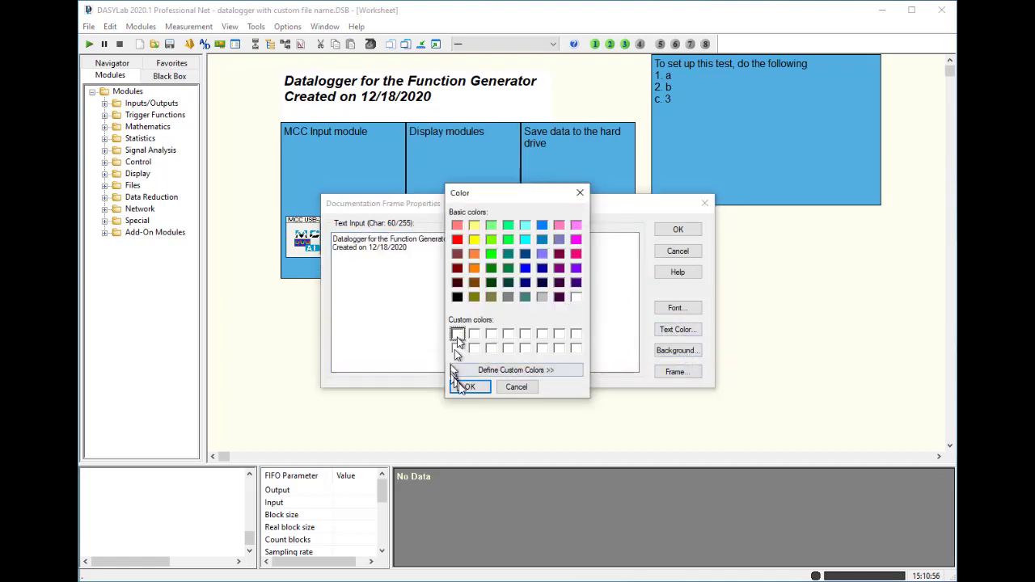
left_click(471, 386)
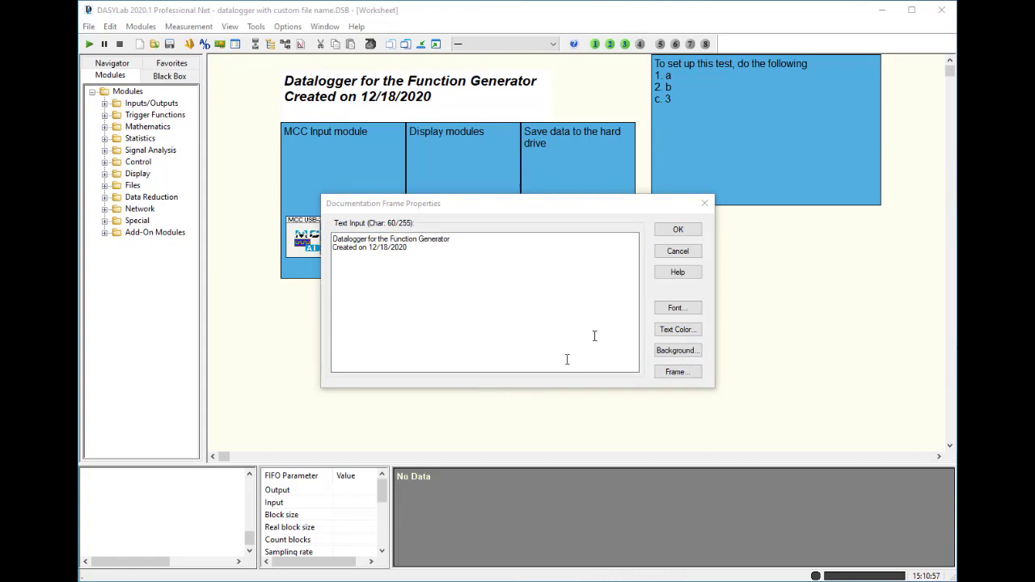
left_click(675, 230)
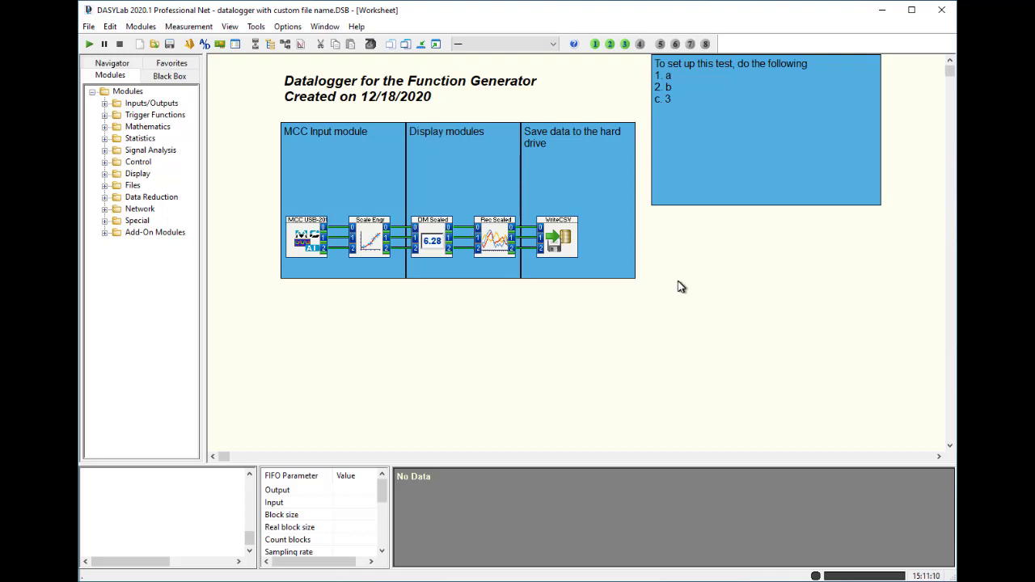
- Set the "Display modules" frame's background to a bright green with hue 100, saturation 234 and luminance 114
right_click(456, 171)
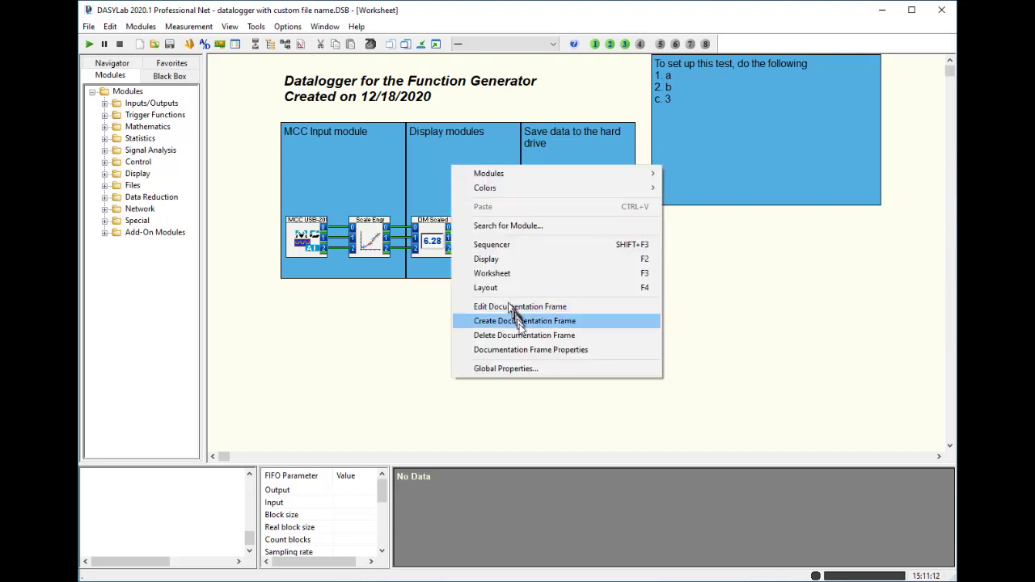
left_click(526, 350)
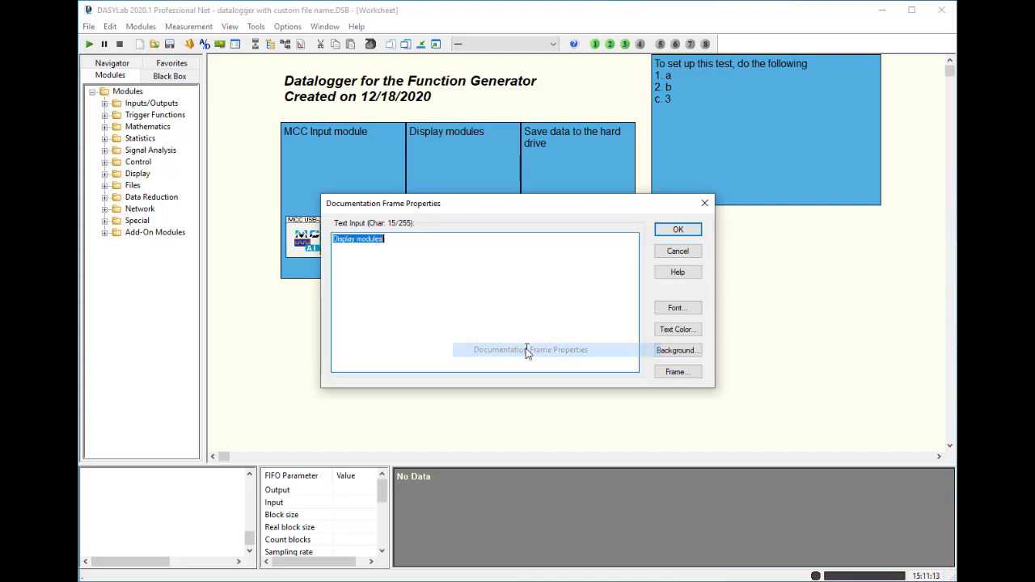
left_click(676, 350)
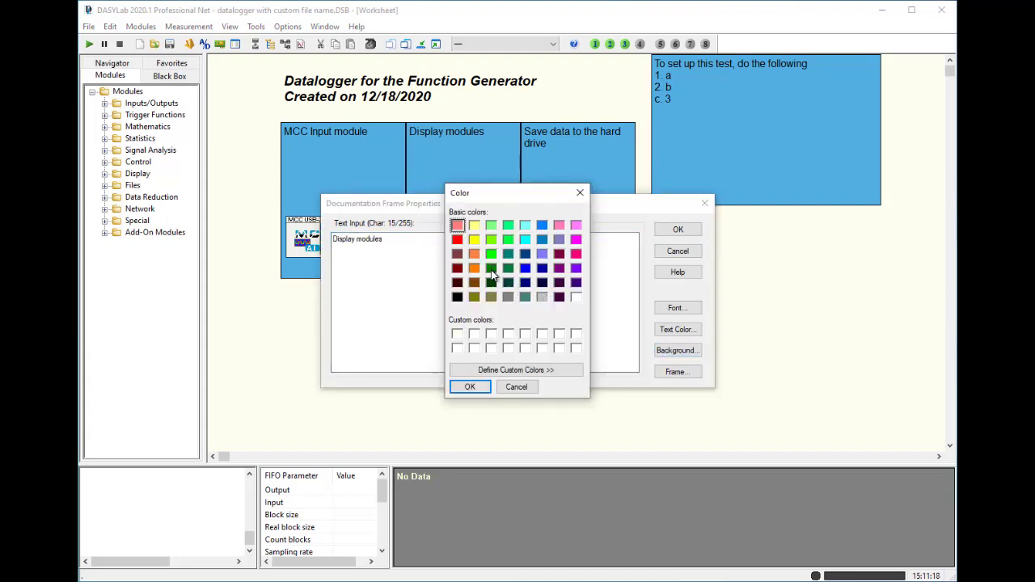
left_click(492, 268)
left_click(522, 370)
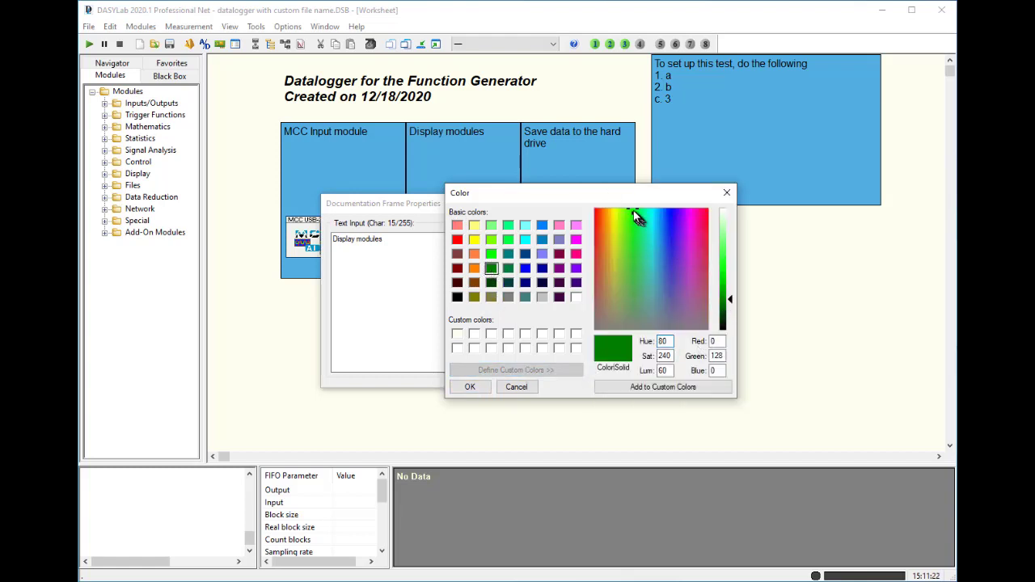
left_click_drag(631, 212, 635, 211)
left_click_drag(730, 302, 729, 272)
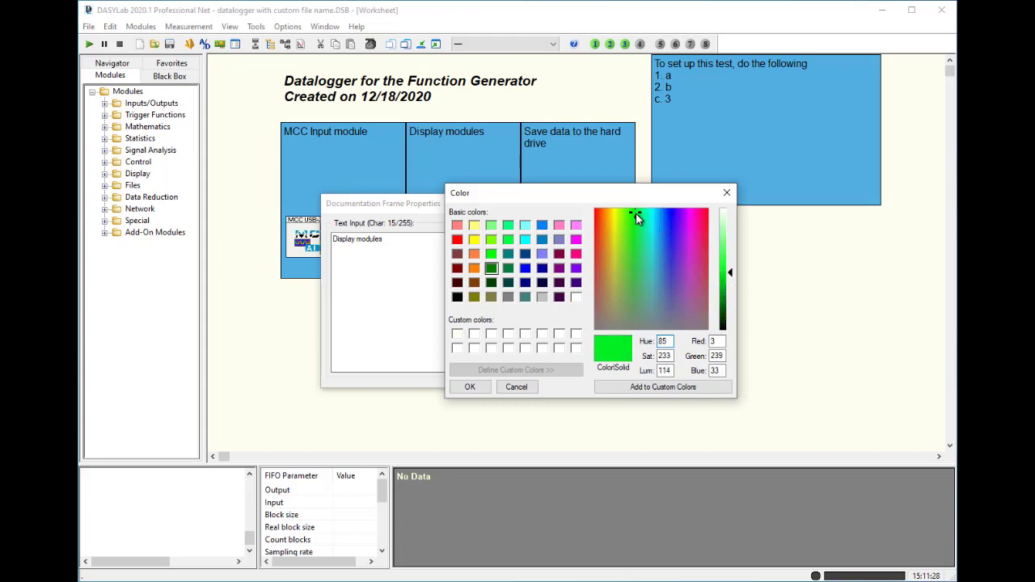
left_click_drag(636, 213, 642, 211)
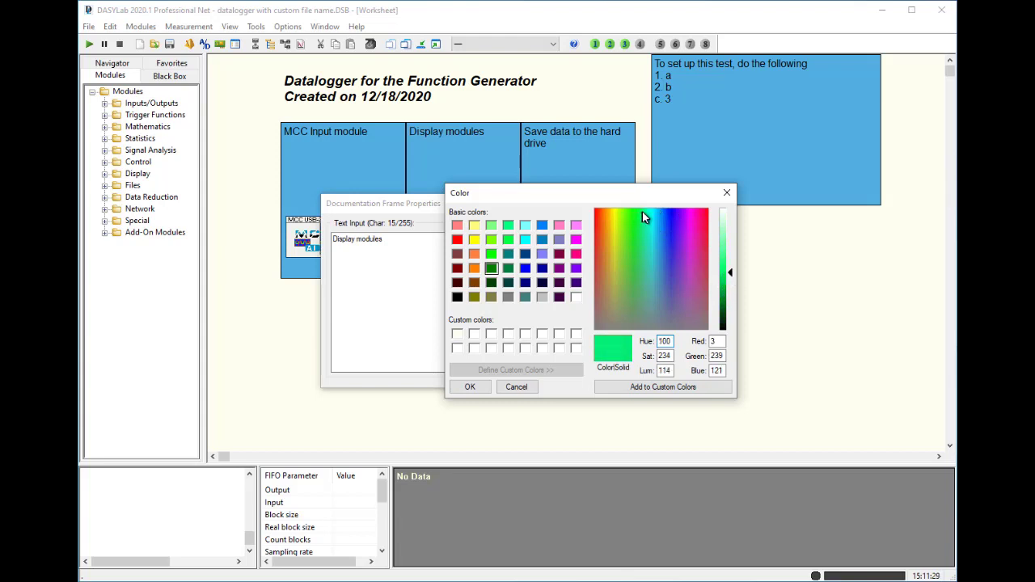
left_click(469, 387)
left_click(679, 231)
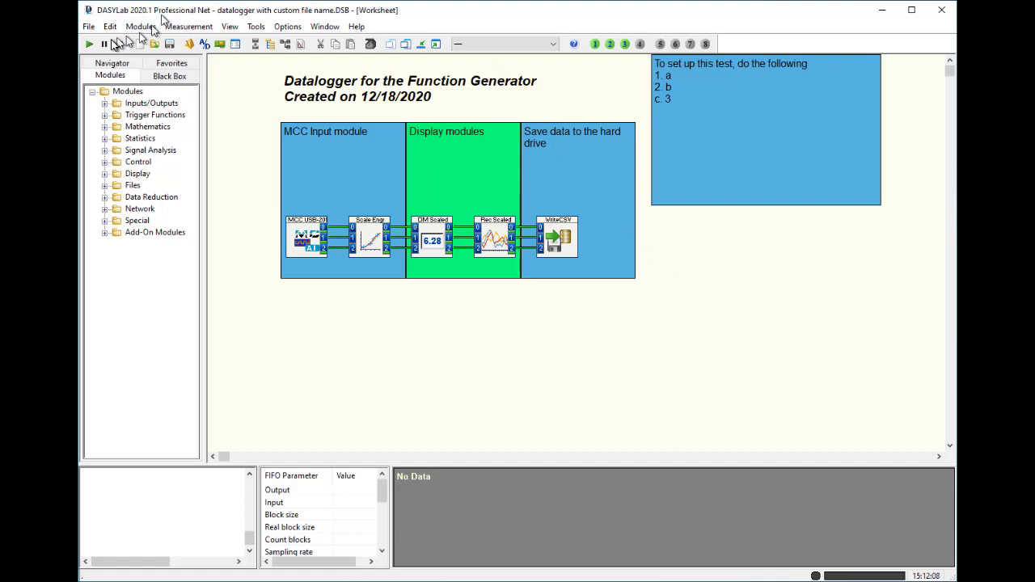
- In the worksheet info, enter the department "DASYLab Sales and Support" and the title "Three Channel Datalogger"
left_click(88, 27)
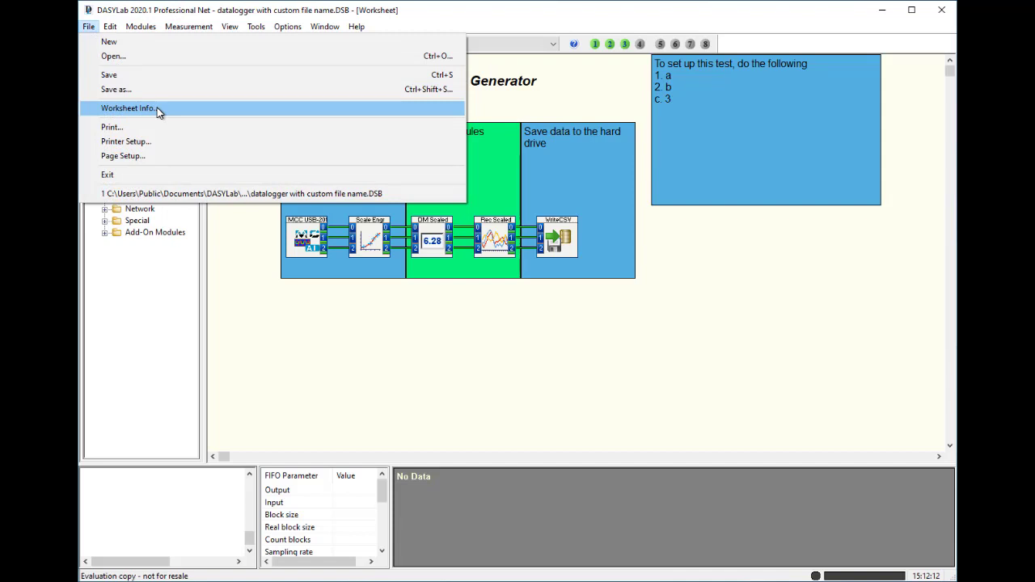
left_click(261, 257)
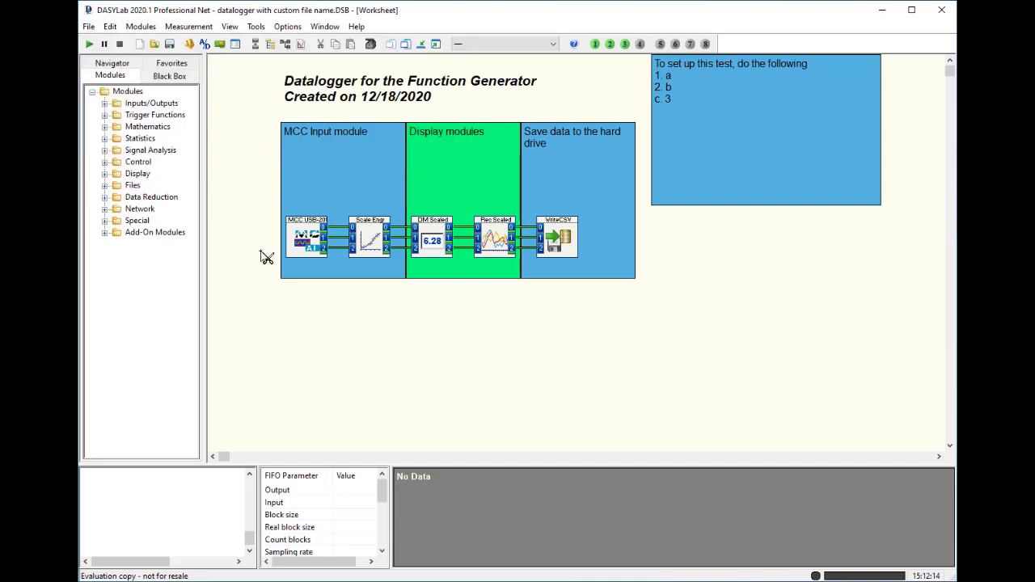
left_click(236, 45)
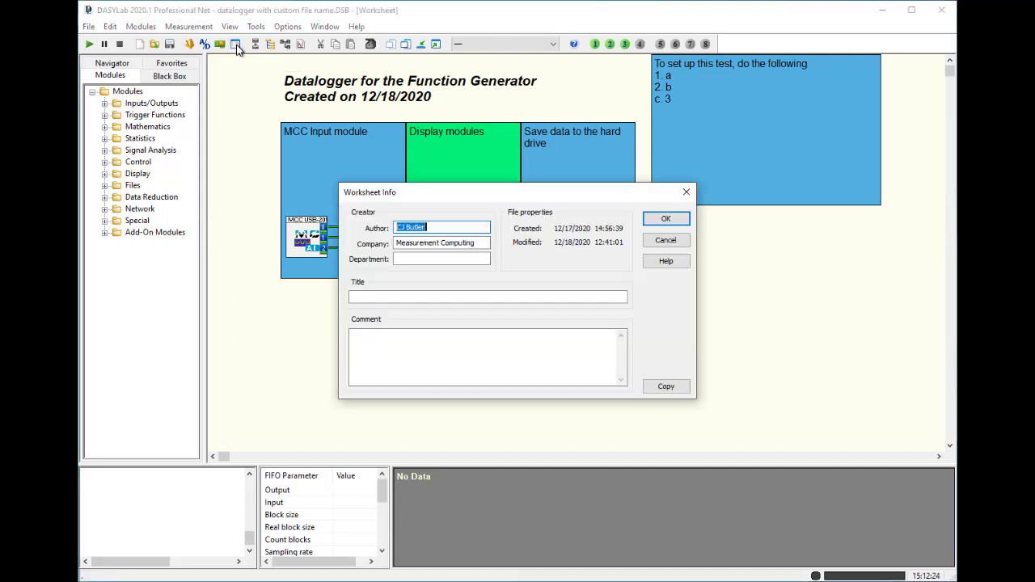
left_click(453, 227)
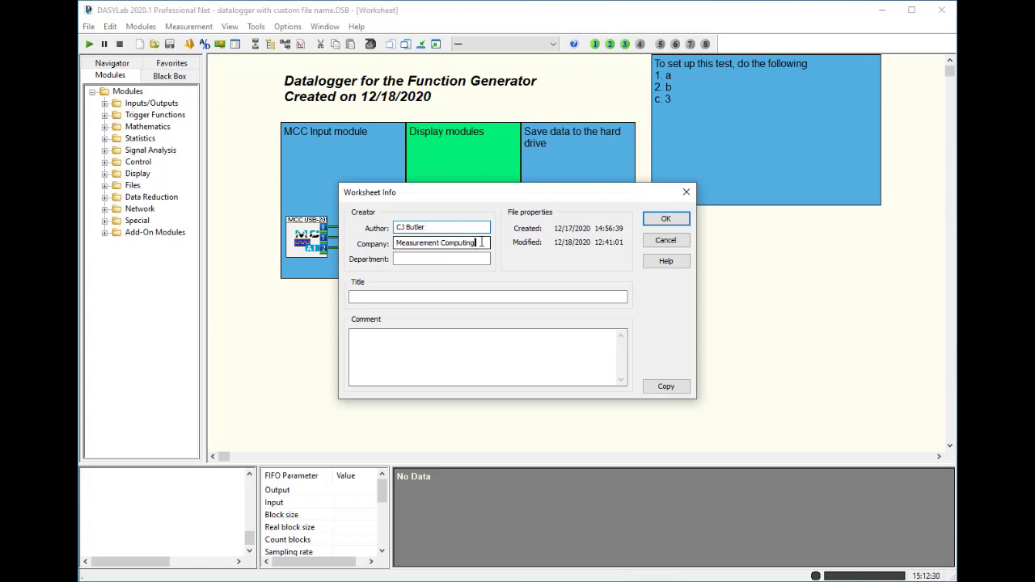
left_click(424, 259)
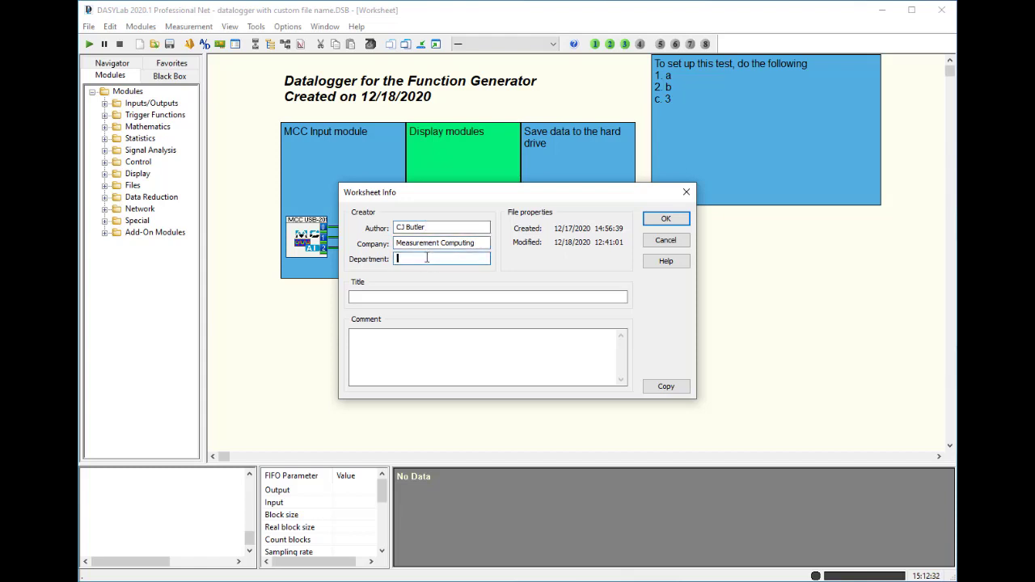
type("DASYLab Sales and Support")
key("Tab")
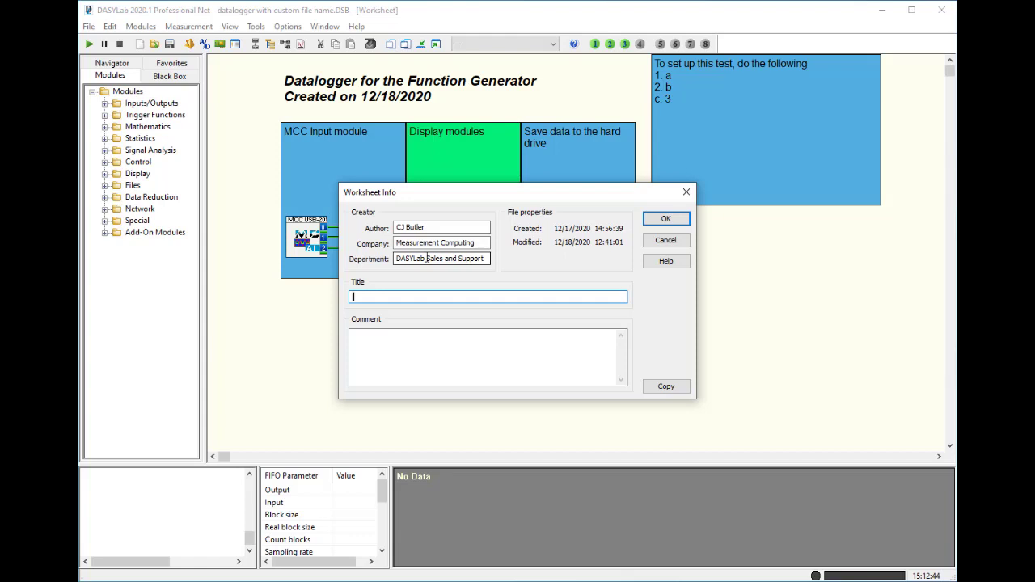
type("Three Channel C")
key("BackSpace")
type("Datalogger")
key("Tab")
- Enter the comment "This worksheet demonstrates the combi file name feature for custom names. It also shows documentation." and apply the worksheet info
type("This wo")
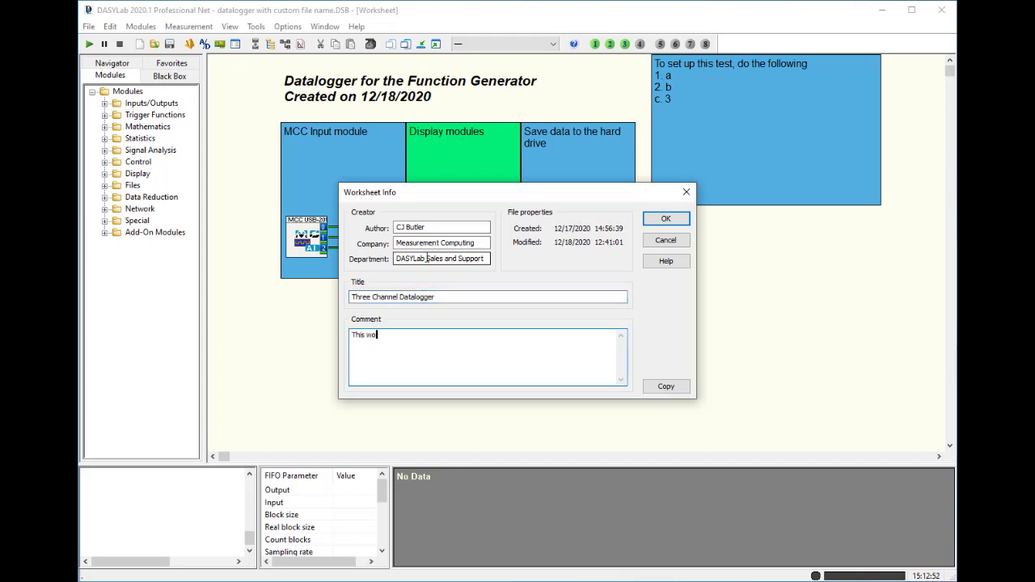
type("rksheet demonstrates the combi file name ")
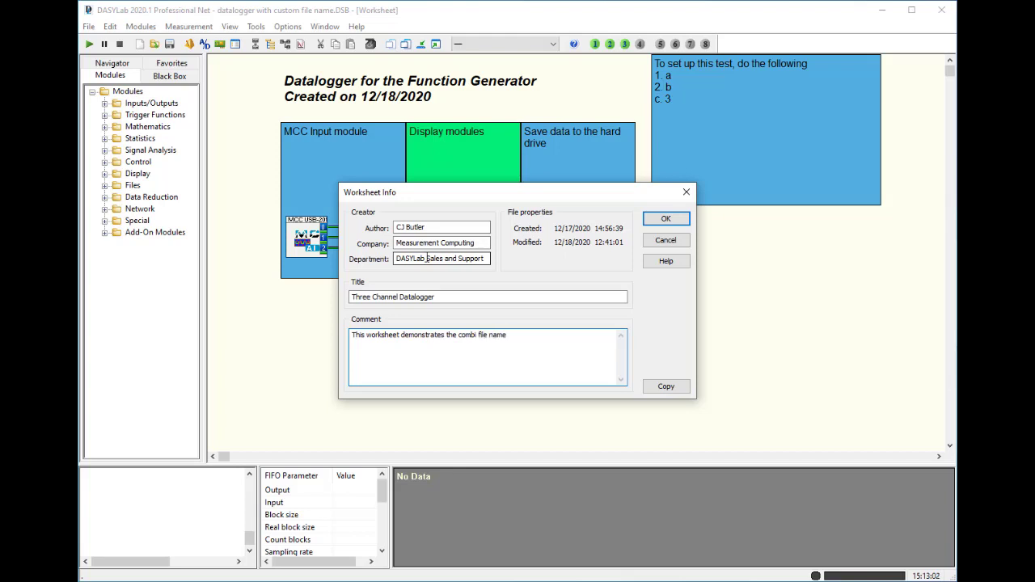
type("feature for custom names. I t also shows documetnation")
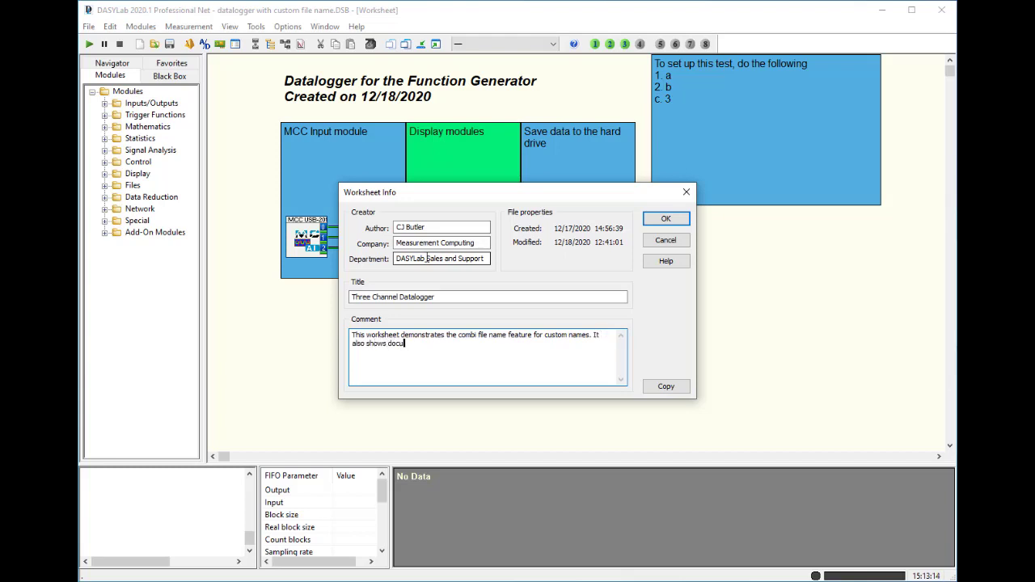
key("BackSpace")
key("BackSpace")
key("BackSpace")
key("BackSpace")
key("BackSpace")
key("BackSpace")
key("BackSpace")
type("ntation.")
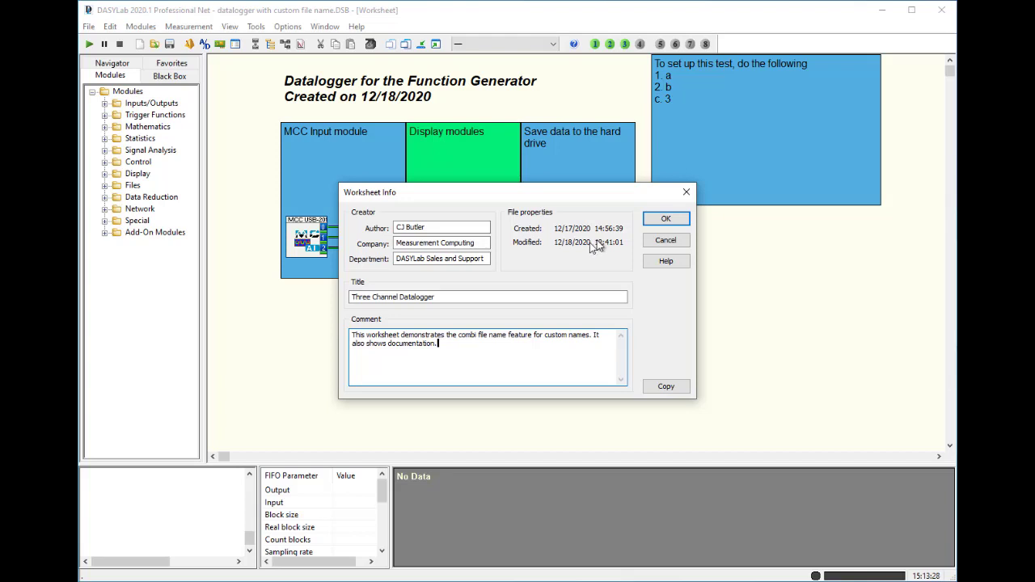
left_click(667, 220)
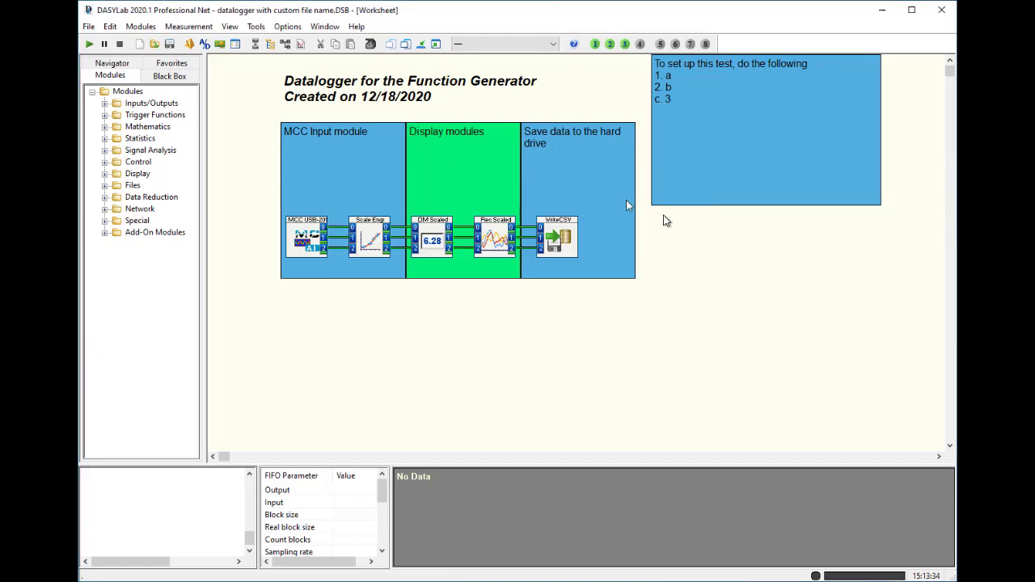
- Enable "Show information when loading worksheet" in the global settings
left_click(291, 27)
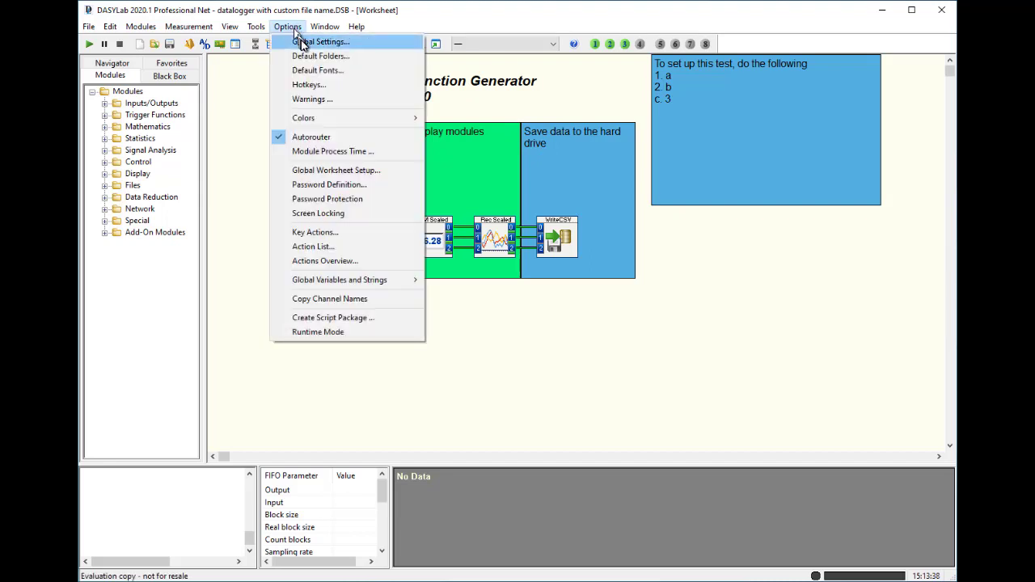
left_click(304, 44)
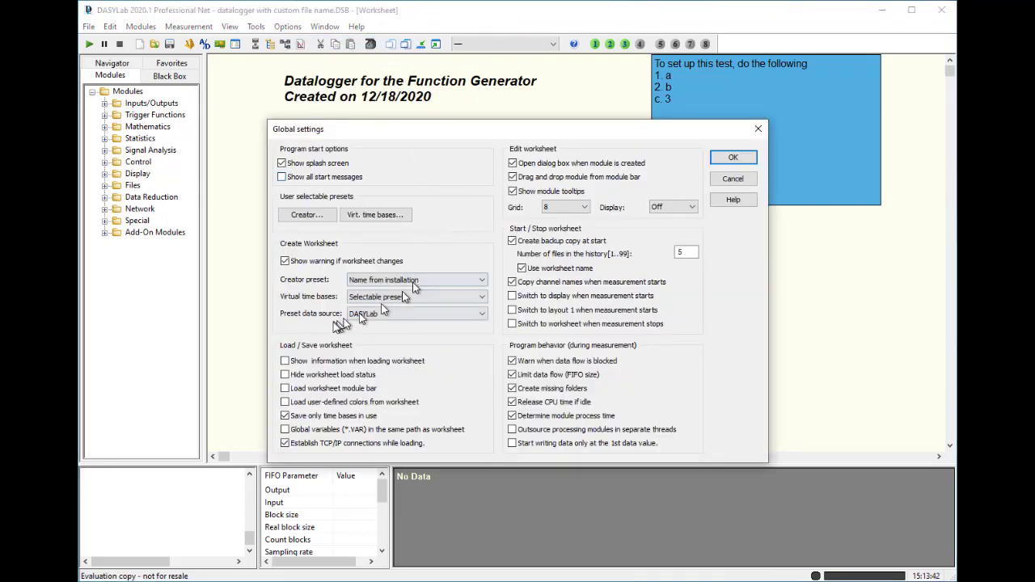
left_click(285, 361)
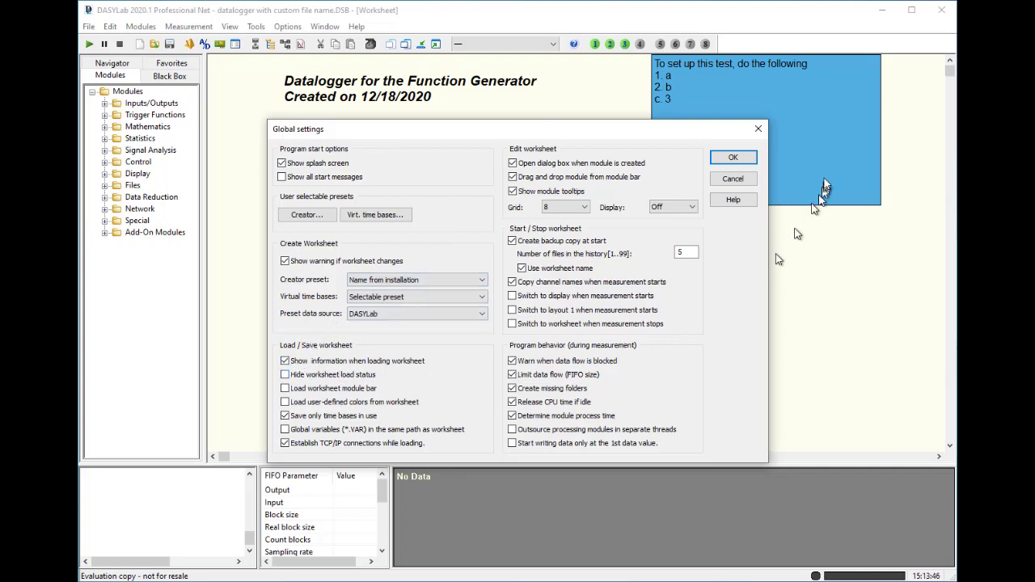
left_click(739, 159)
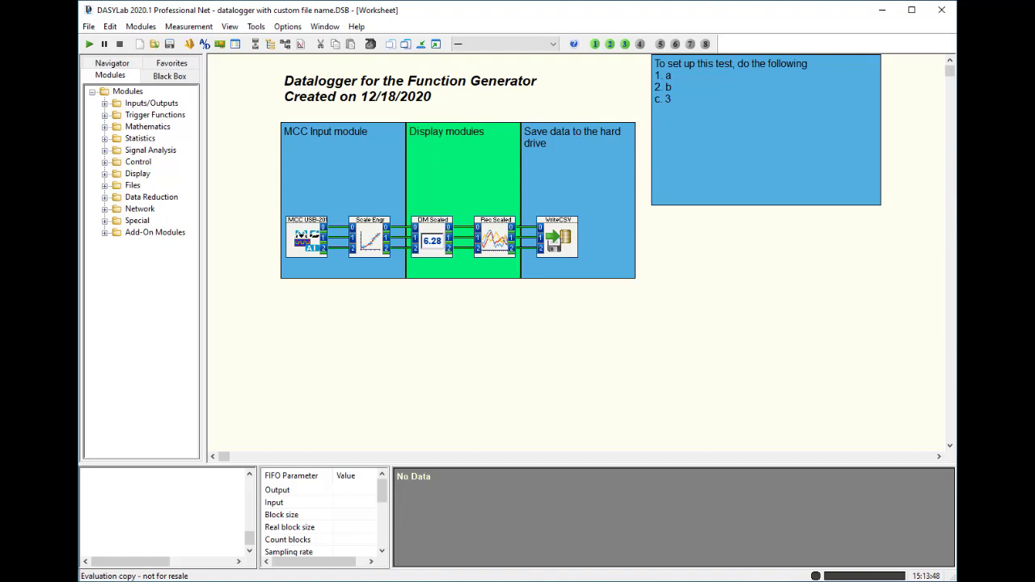
- Save the worksheet under the new name "datalogger with custom file name and documenation.DSB" in the worksheets folder
left_click(89, 27)
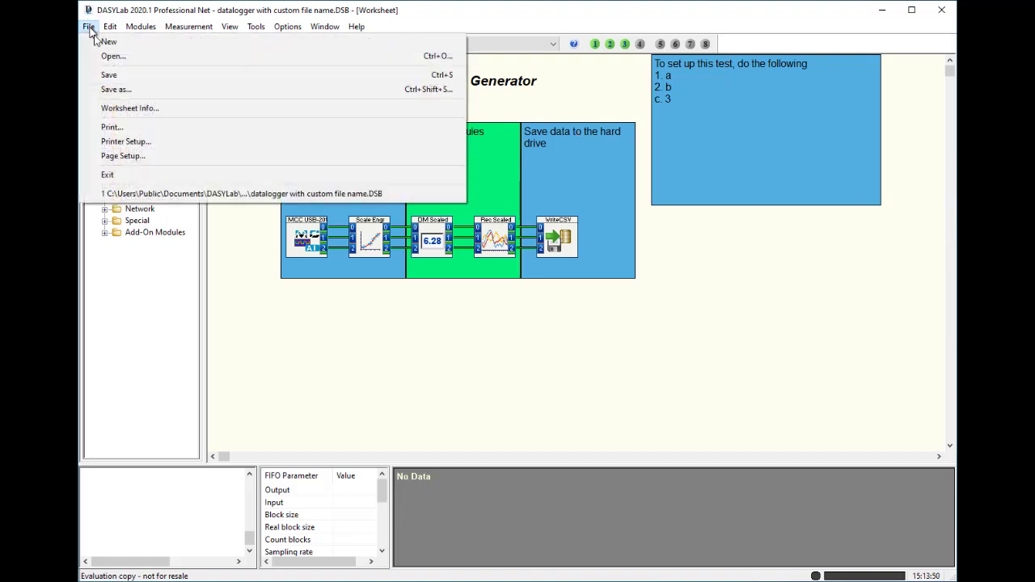
left_click(121, 87)
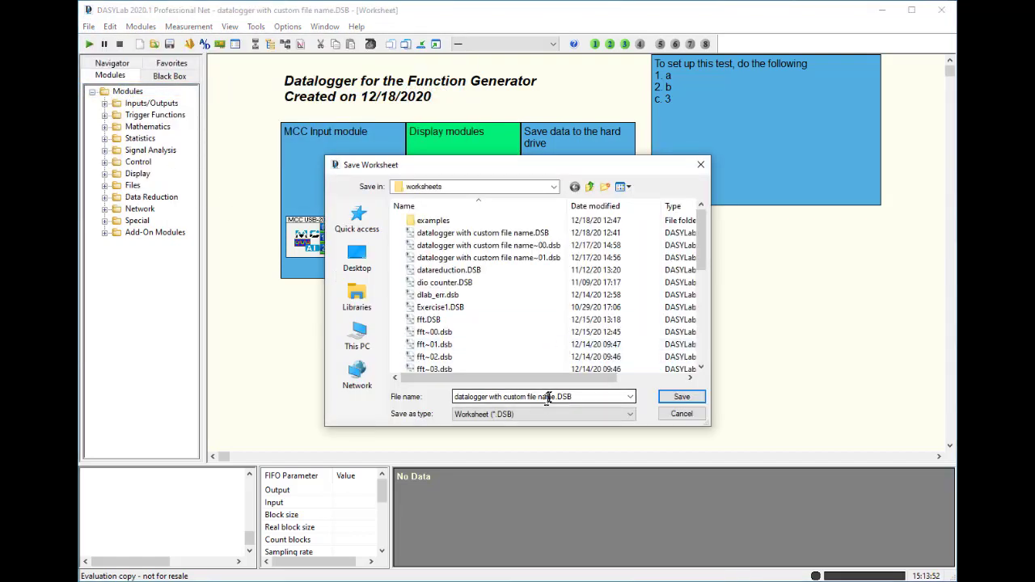
left_click(553, 397)
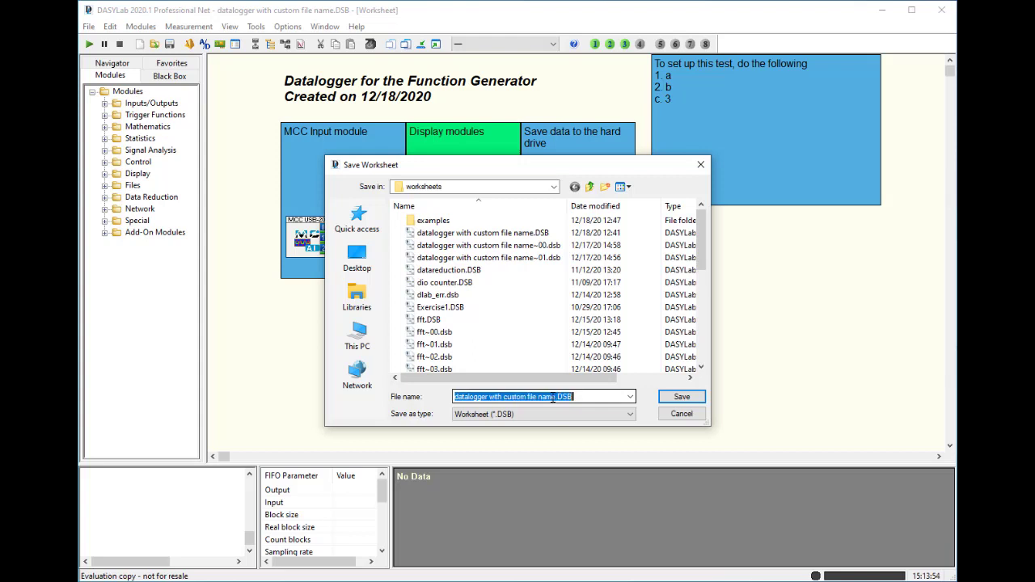
left_click(553, 397)
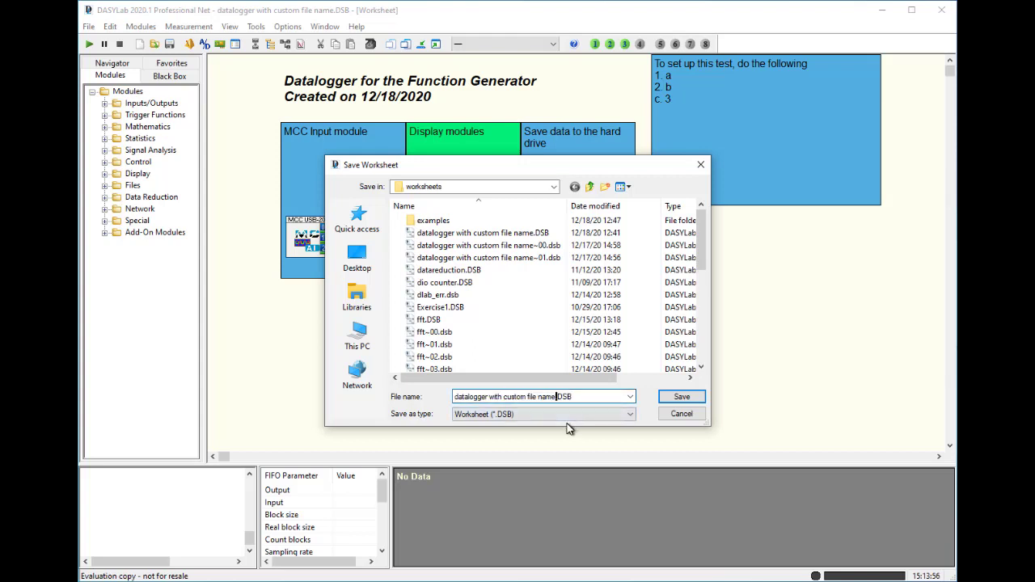
type("and documentation")
key("Return")
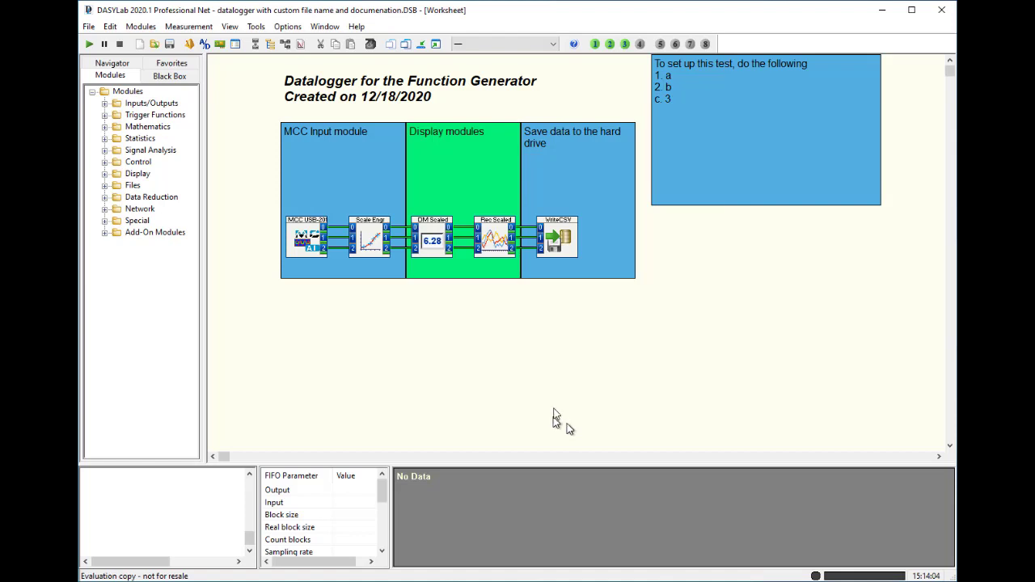
- Restart DASYLab, reopen the recent worksheet "datalogger with custom file name and documenation.DSB" and accept its worksheet info
left_click(942, 10)
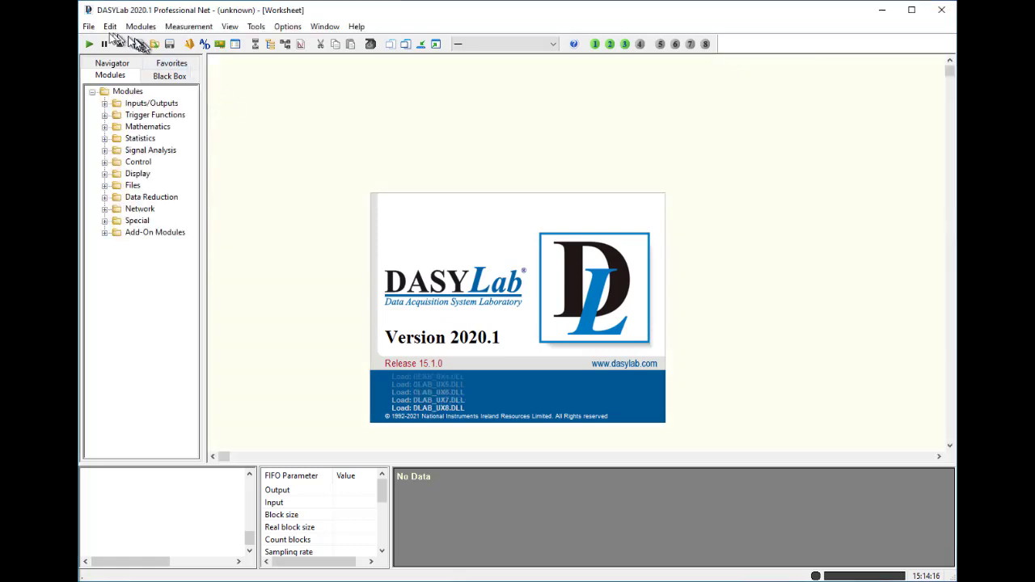
left_click(89, 26)
left_click(231, 194)
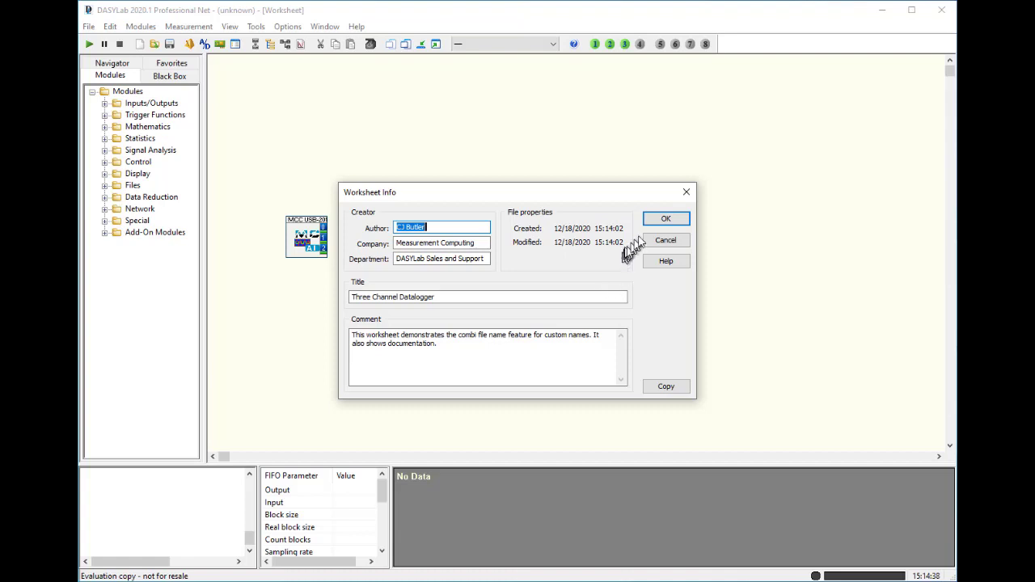
left_click(665, 219)
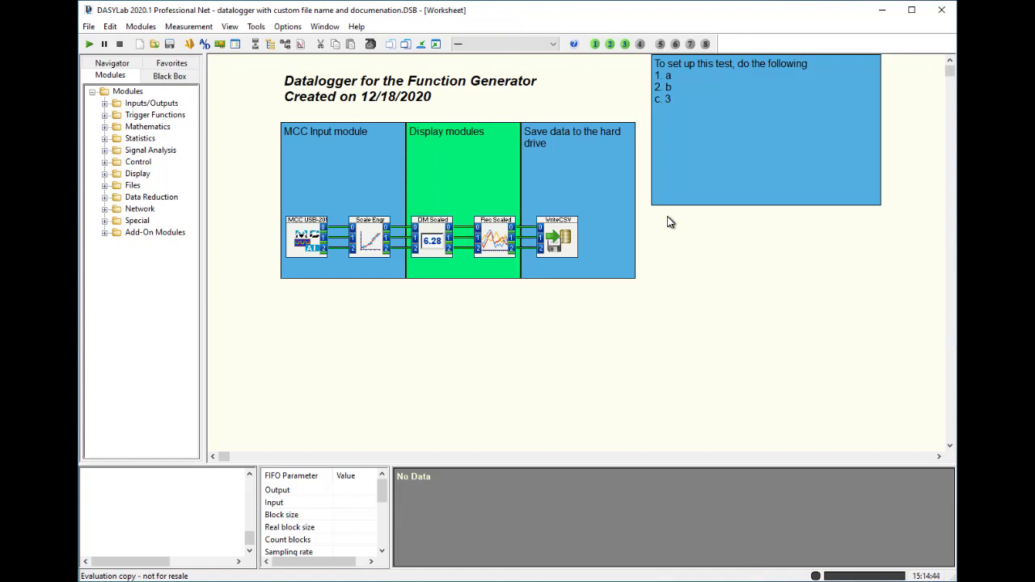
- Save the worksheet as a Documentation (*.TXT) file named "datalogger with custom file name and documenation.TXT"
left_click(88, 28)
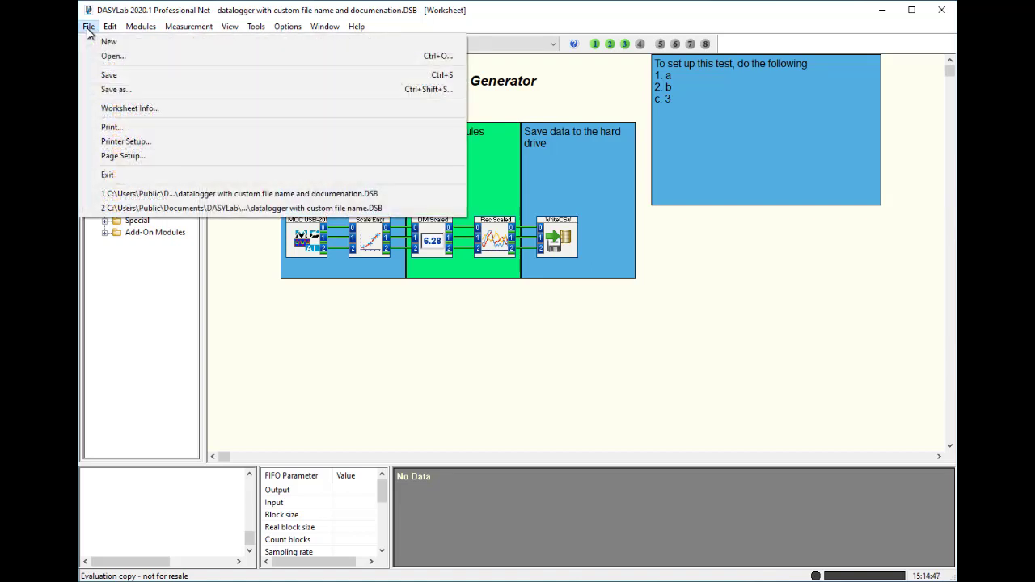
left_click(114, 91)
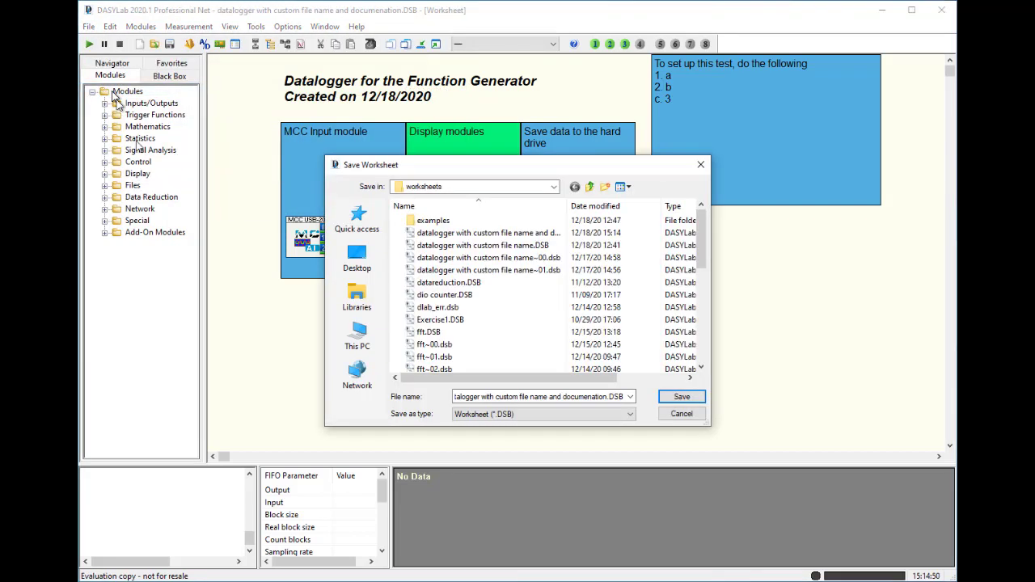
left_click(521, 414)
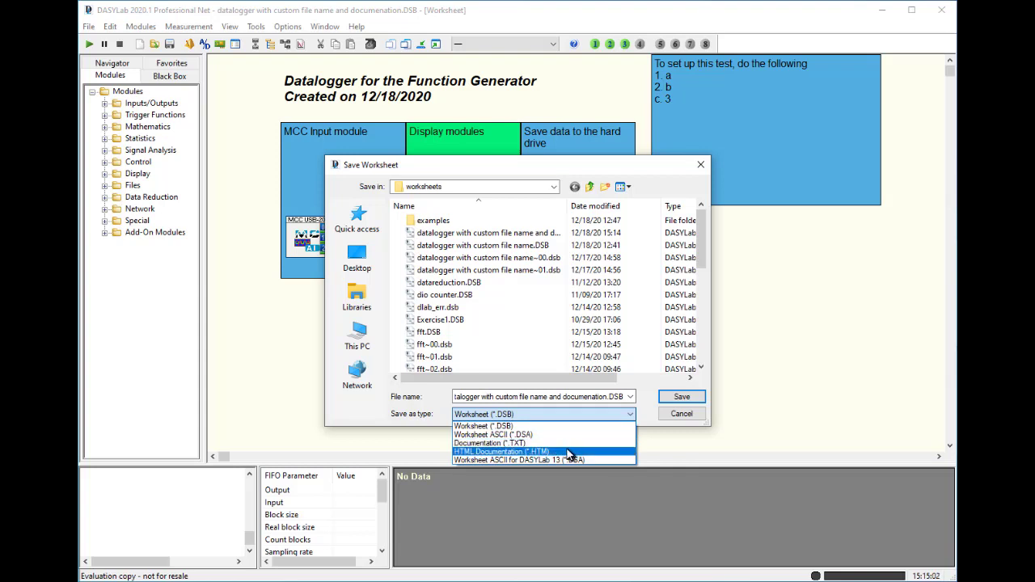
left_click(541, 443)
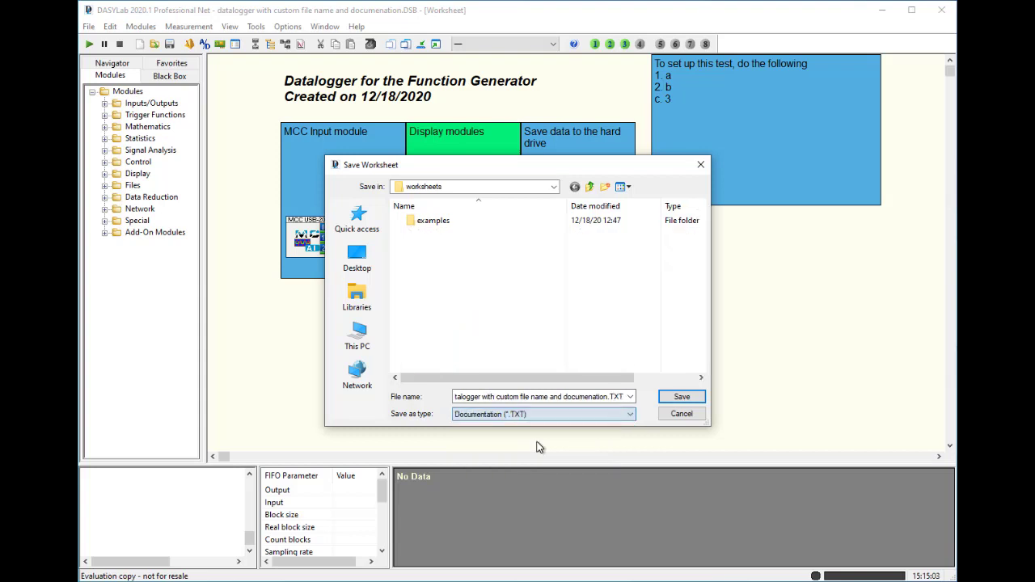
left_click(682, 398)
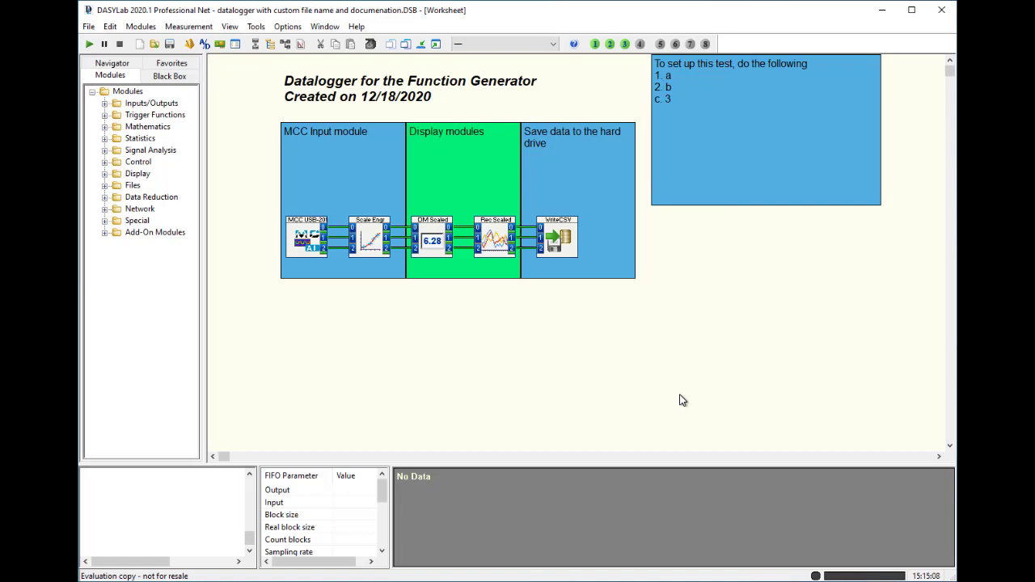
- Save the worksheet as HTML Documentation named "datalogger with custom file name and documenation.HTM", including all module parameters
left_click(89, 27)
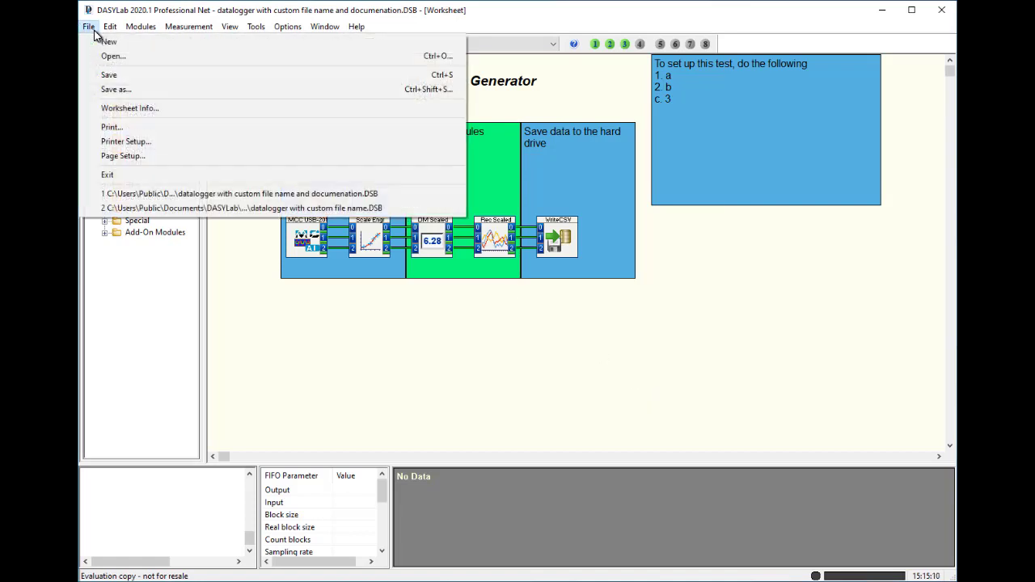
left_click(116, 89)
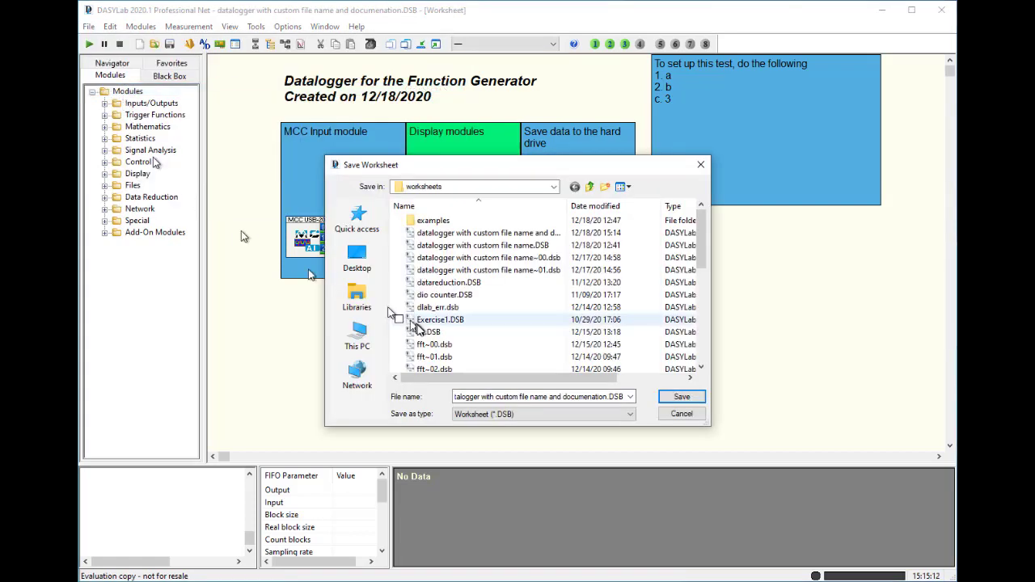
left_click(477, 414)
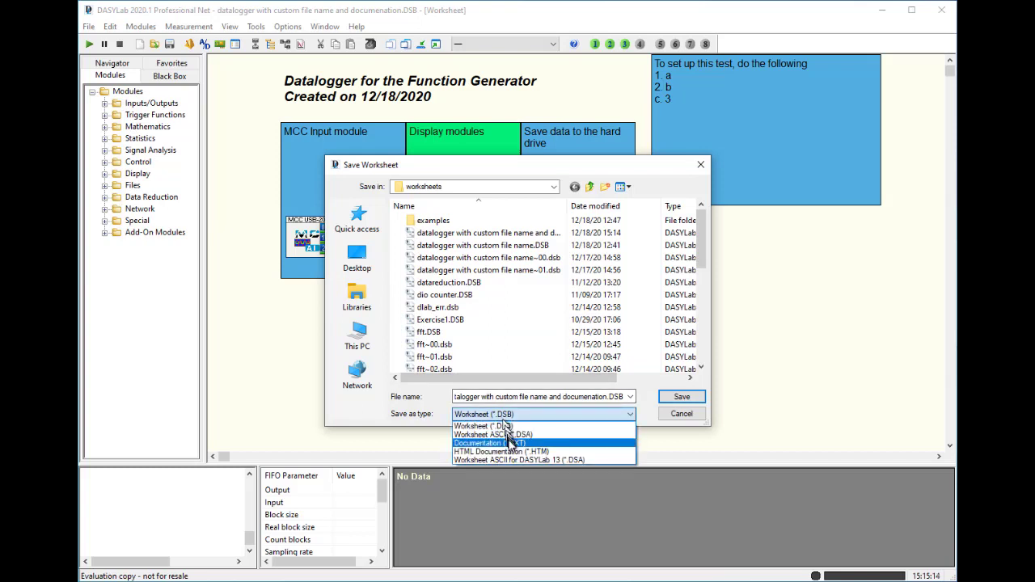
left_click(511, 451)
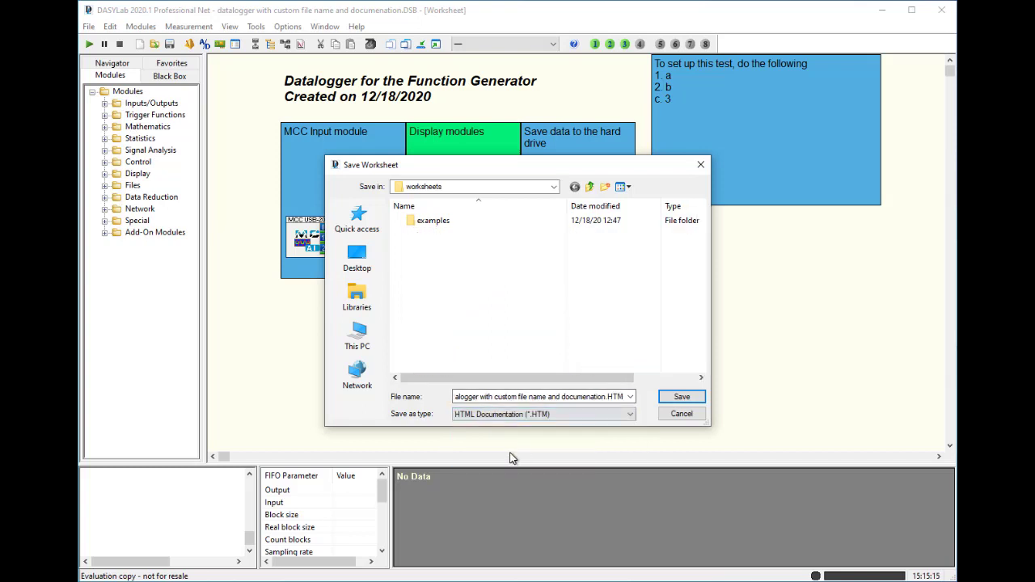
left_click(700, 399)
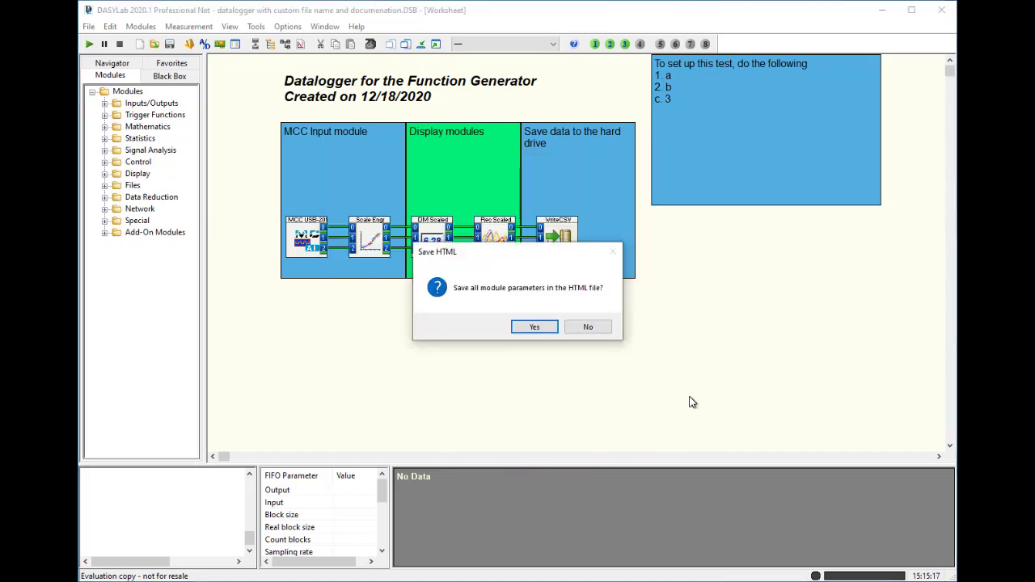
left_click(528, 327)
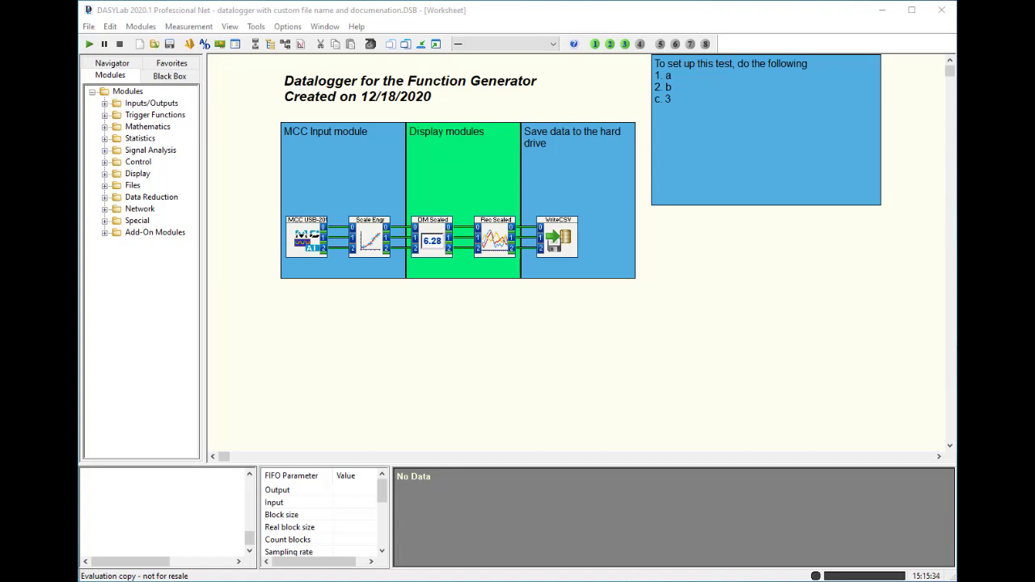
- Switch to File Explorer and open "datalogger with custom file name and documenation.TXT" from the worksheets folder in TextPad
left_click_drag(79, 212, 489, 85)
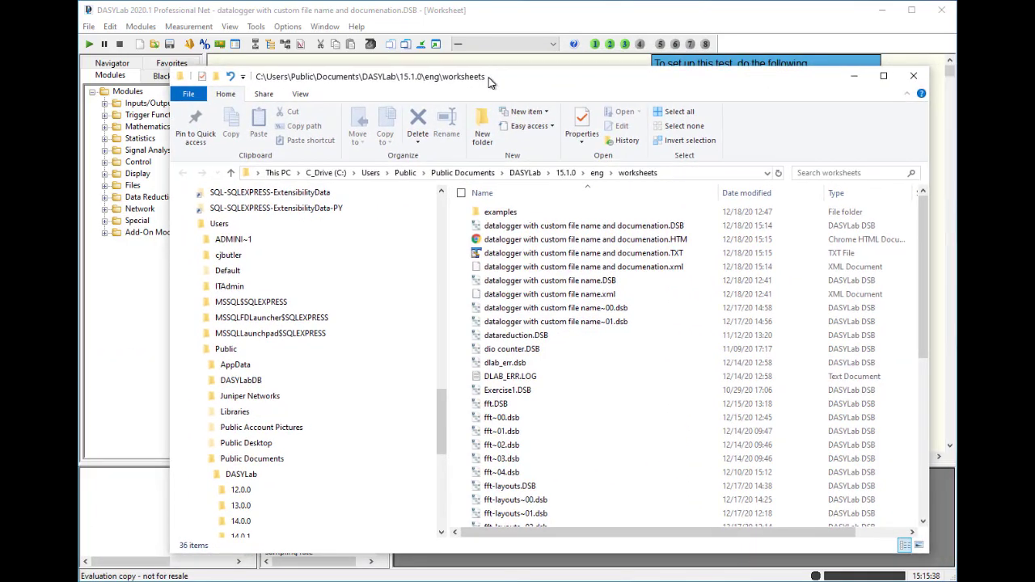
left_click(184, 227)
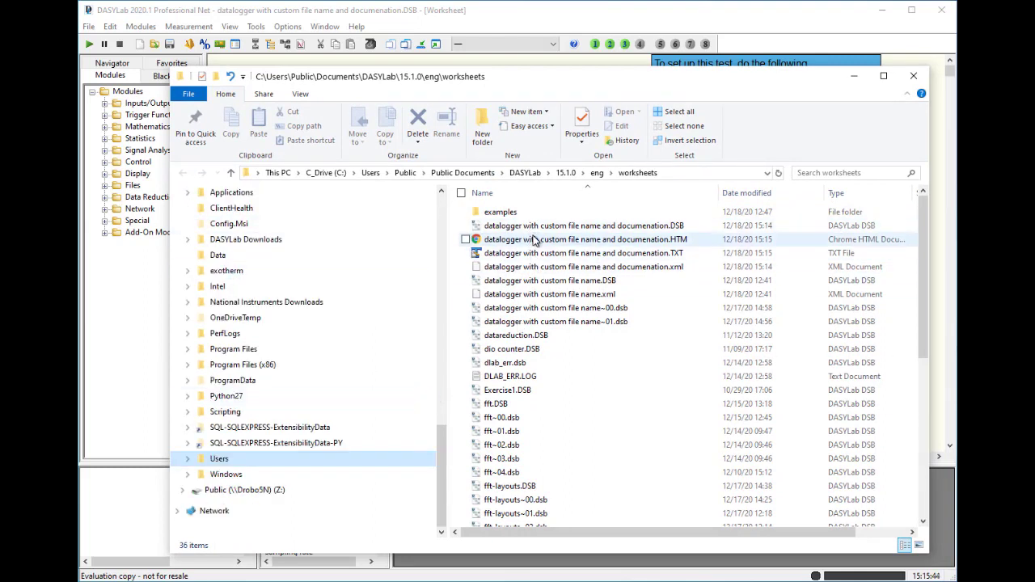
right_click(655, 256)
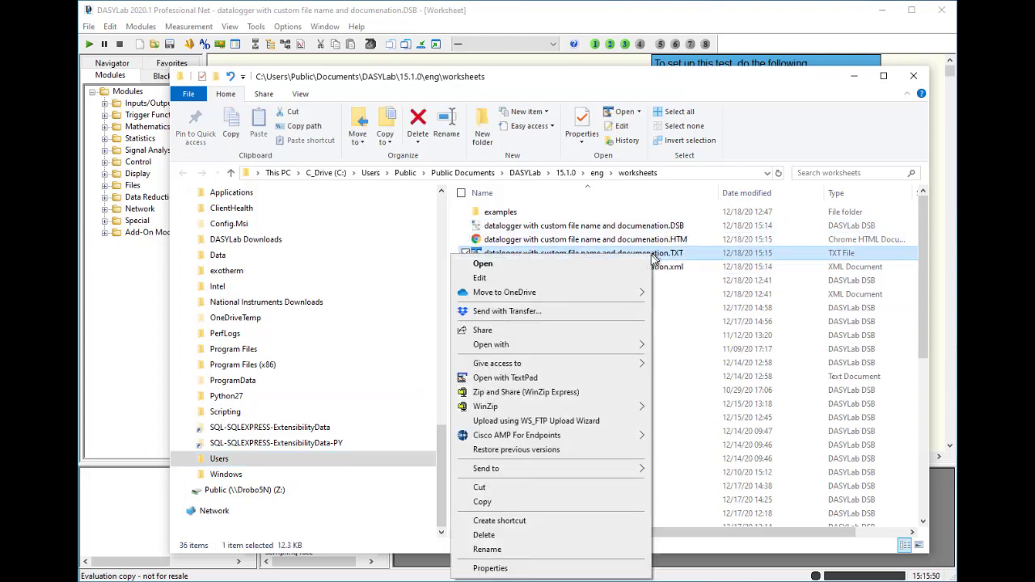
left_click(598, 377)
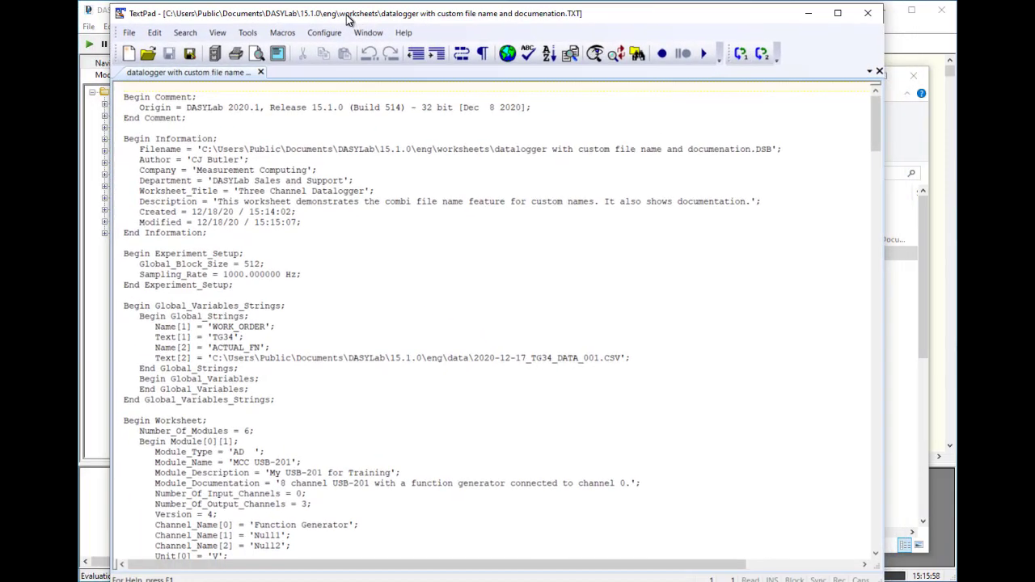
left_click_drag(346, 15, 346, 13)
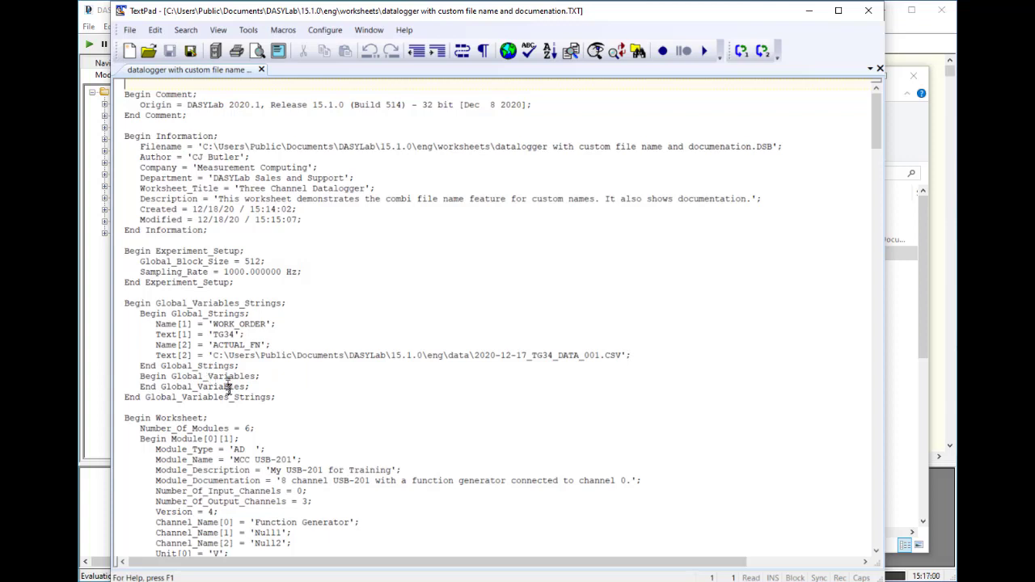
- Examine the global variables and the MCC USB-201 input module's channel, limit and device parameters in the text documentation
left_click(275, 376)
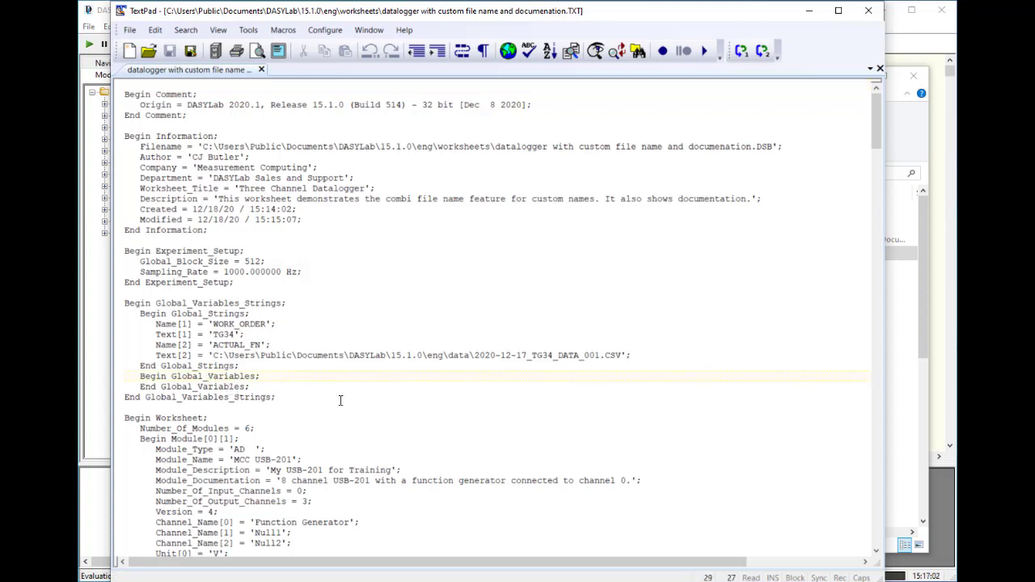
scroll(340, 400, "down", 2)
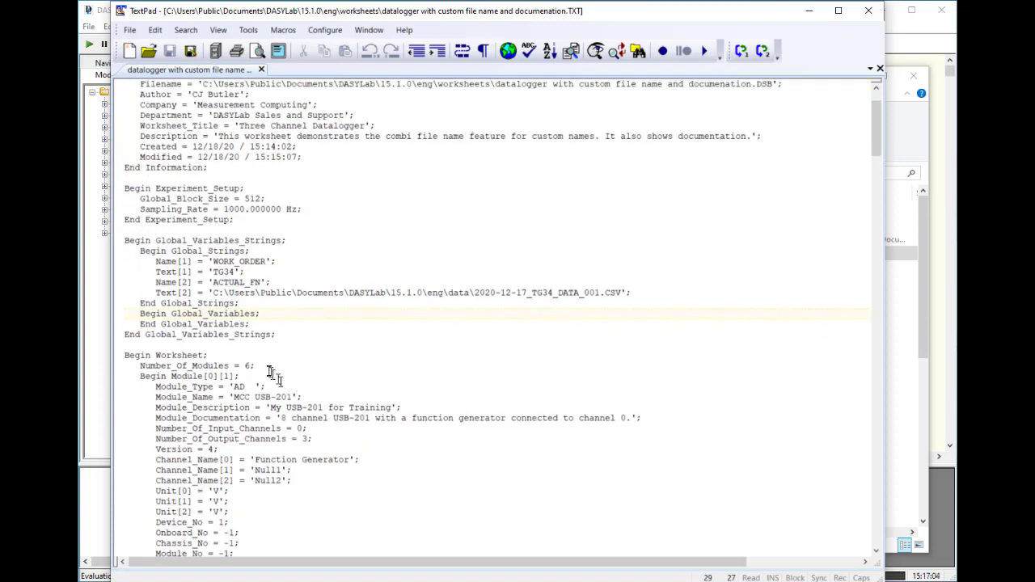
left_click(261, 364)
left_click(261, 375)
scroll(345, 372, "down", 2)
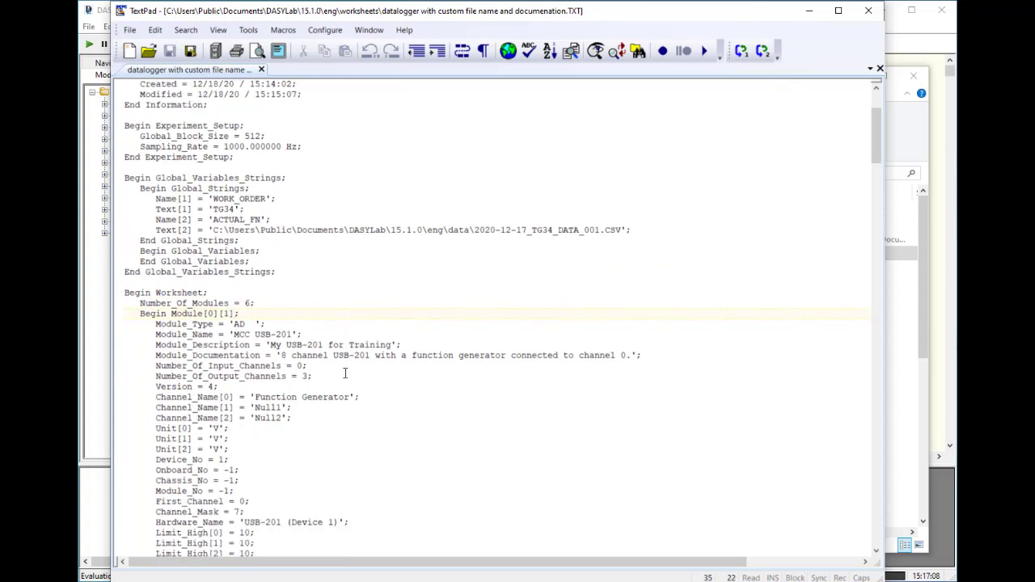
scroll(345, 373, "down", 2)
scroll(345, 373, "down", 1)
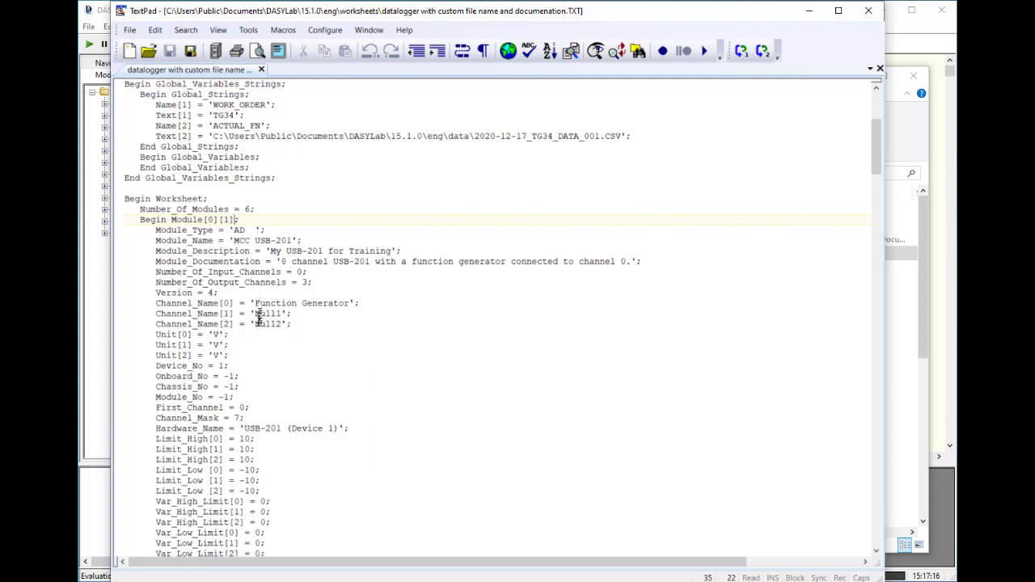
scroll(313, 354, "down", 3)
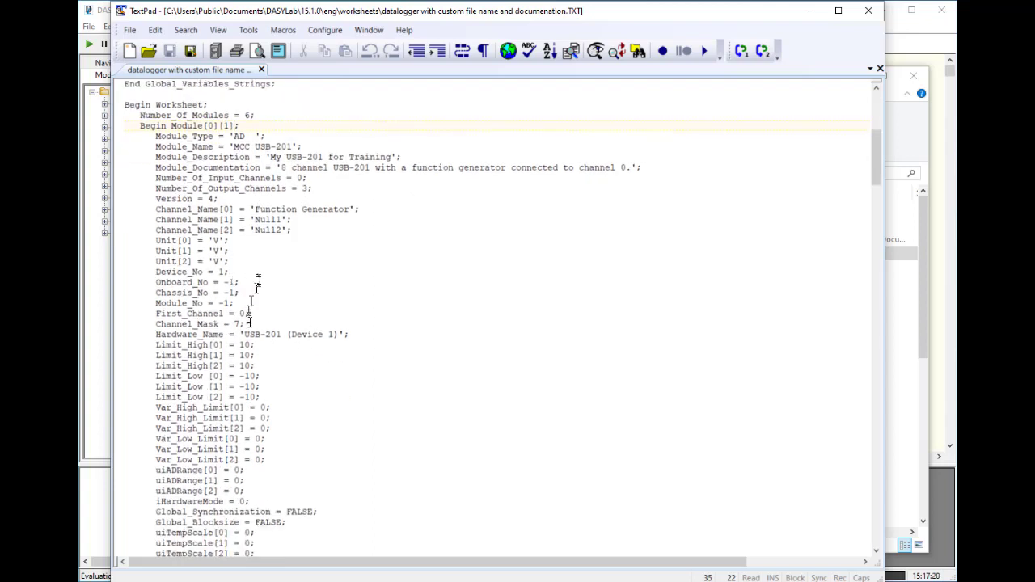
scroll(265, 466, "down", 3)
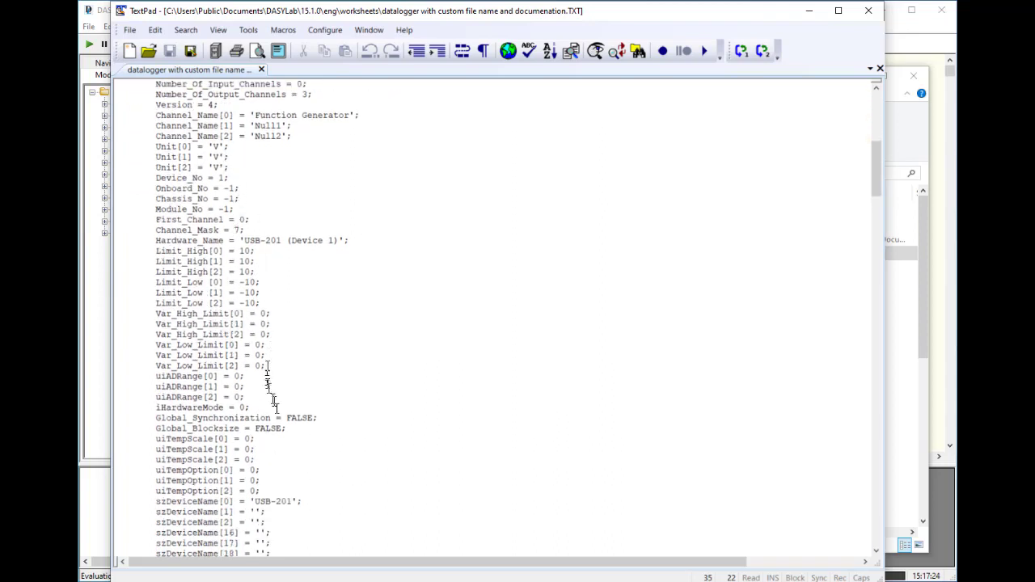
scroll(276, 421, "down", 3)
scroll(277, 421, "down", 6)
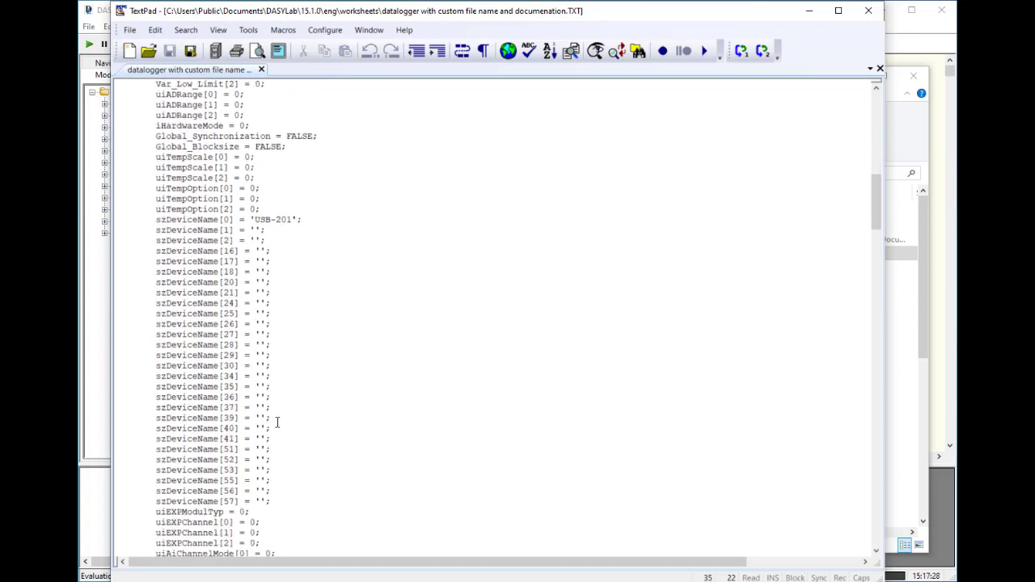
left_click(301, 219)
- Examine the Scale Engr scaling module's channel, function, bound, interpolation, temperature, offset and unit parameters in the text documentation
scroll(340, 230, "down", 10)
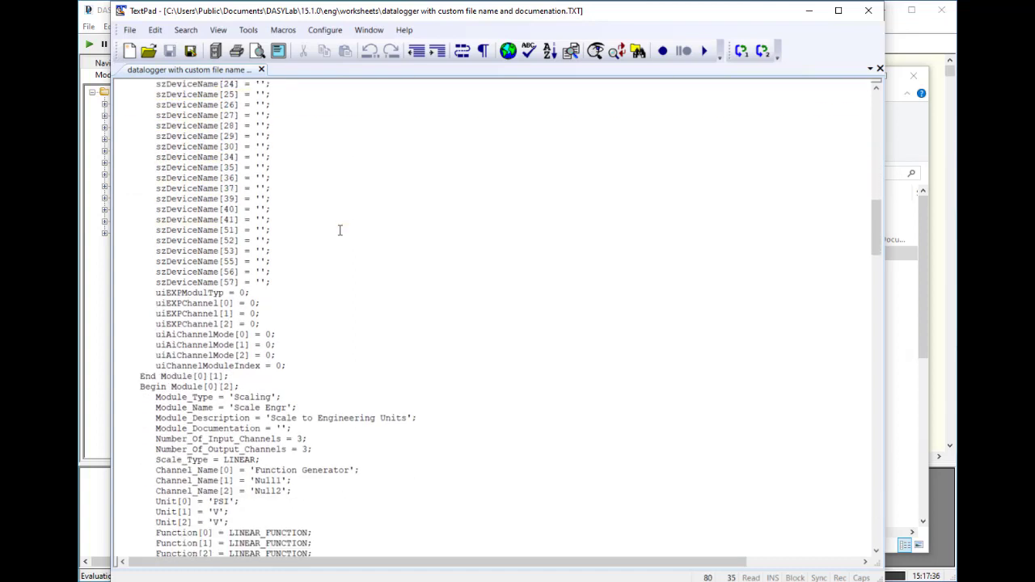
scroll(339, 230, "down", 4)
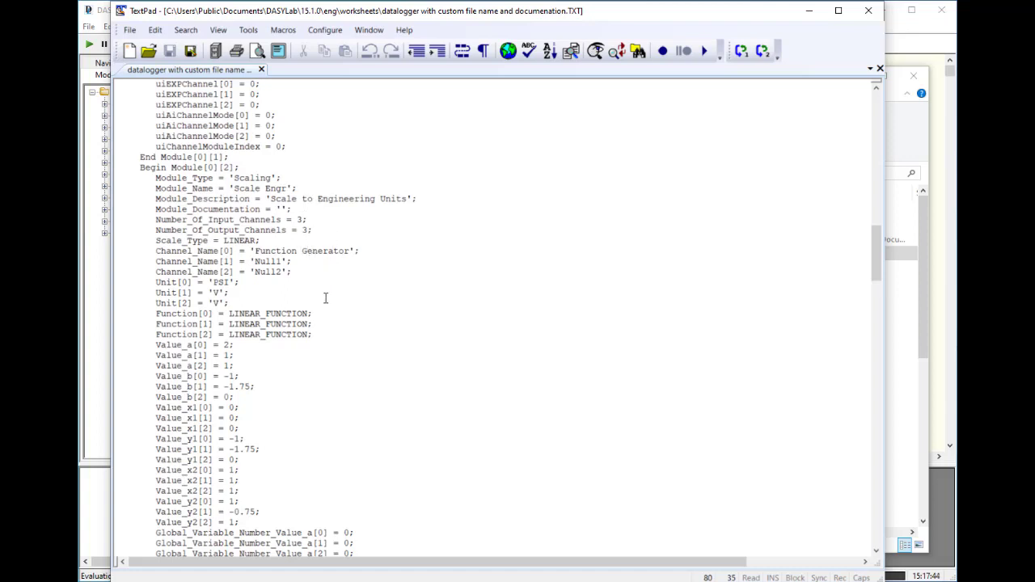
scroll(326, 299, "down", 2)
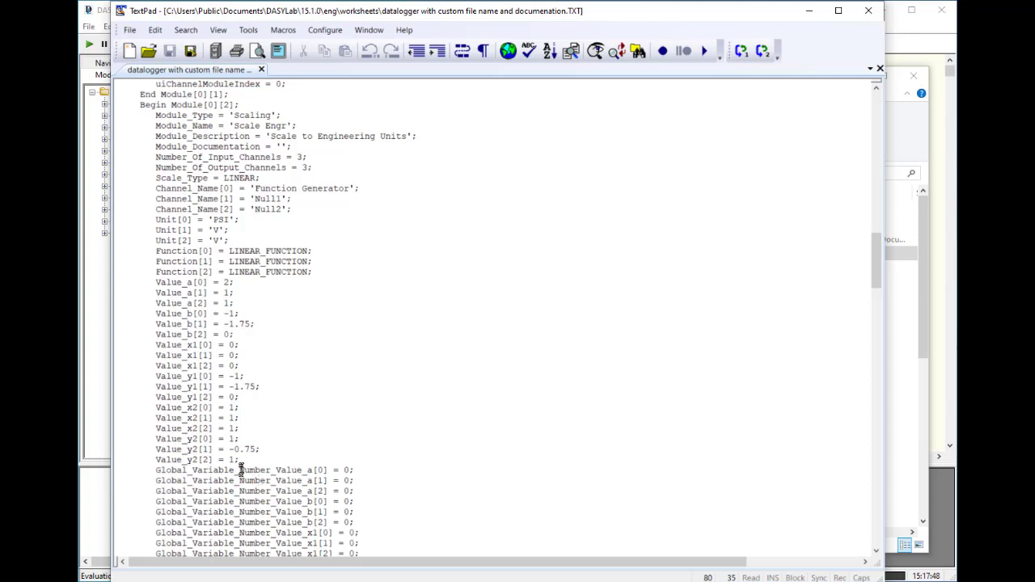
scroll(327, 437, "down", 5)
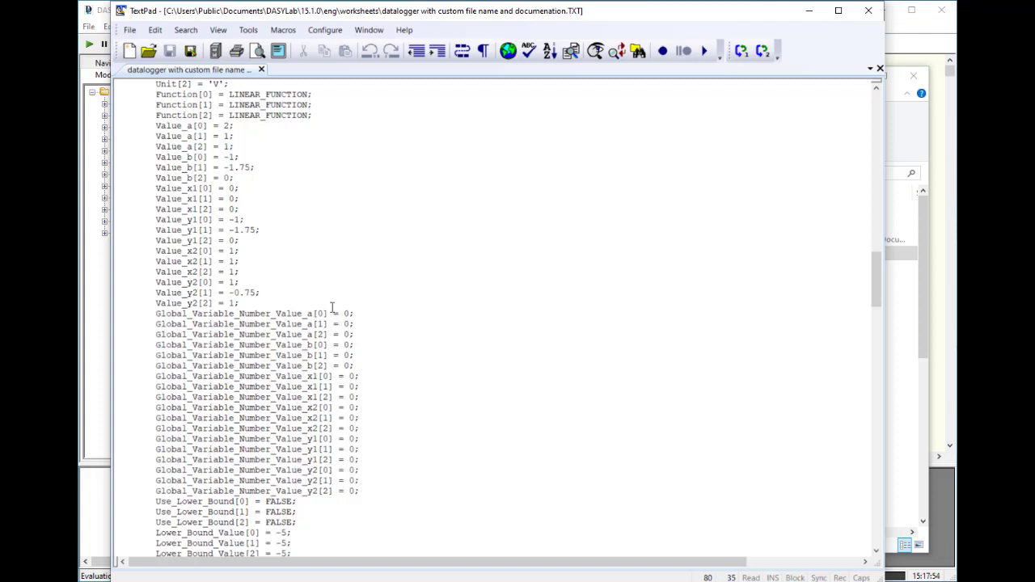
scroll(332, 307, "down", 4)
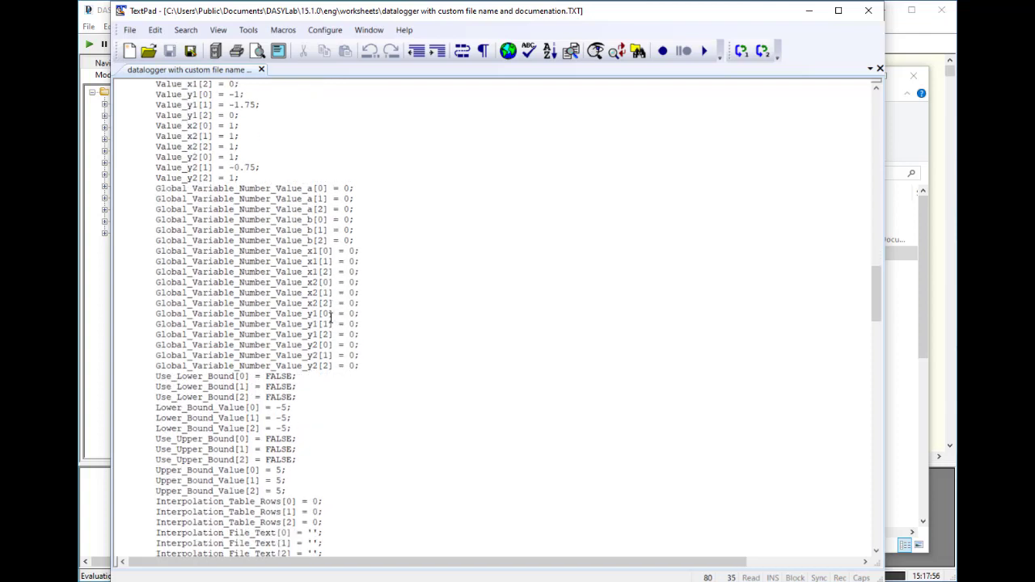
scroll(331, 318, "down", 3)
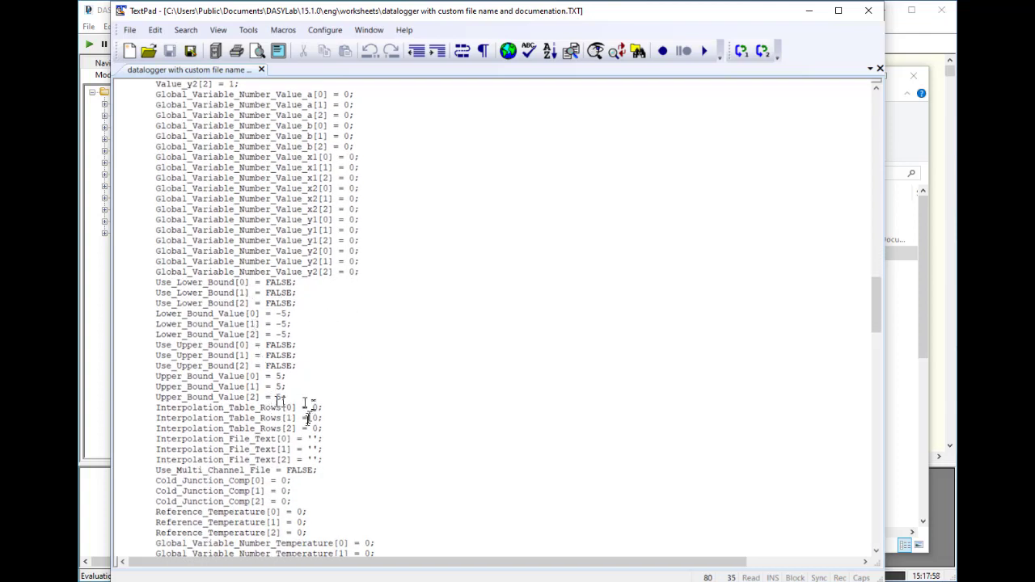
scroll(332, 437, "down", 3)
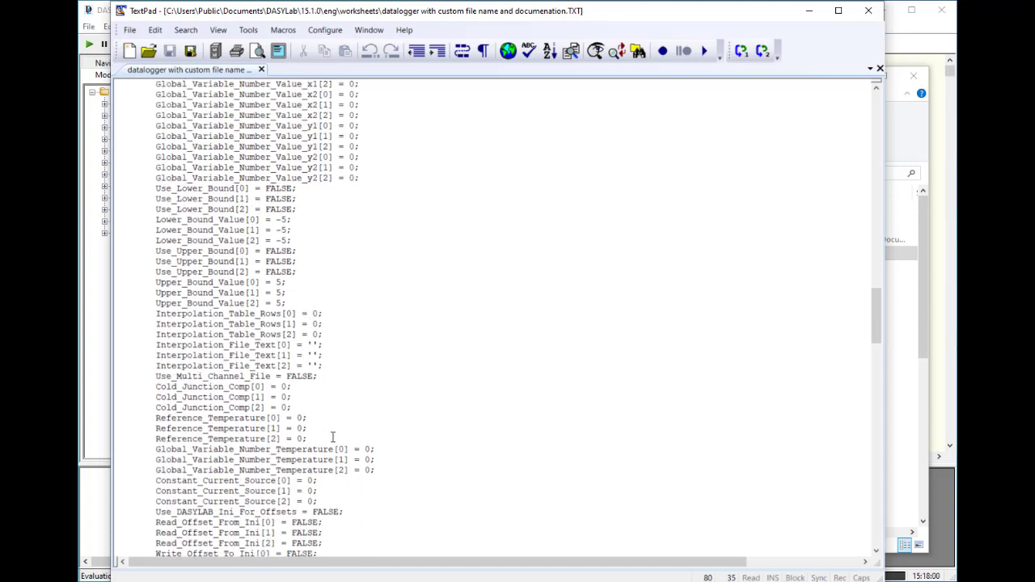
scroll(326, 447, "down", 4)
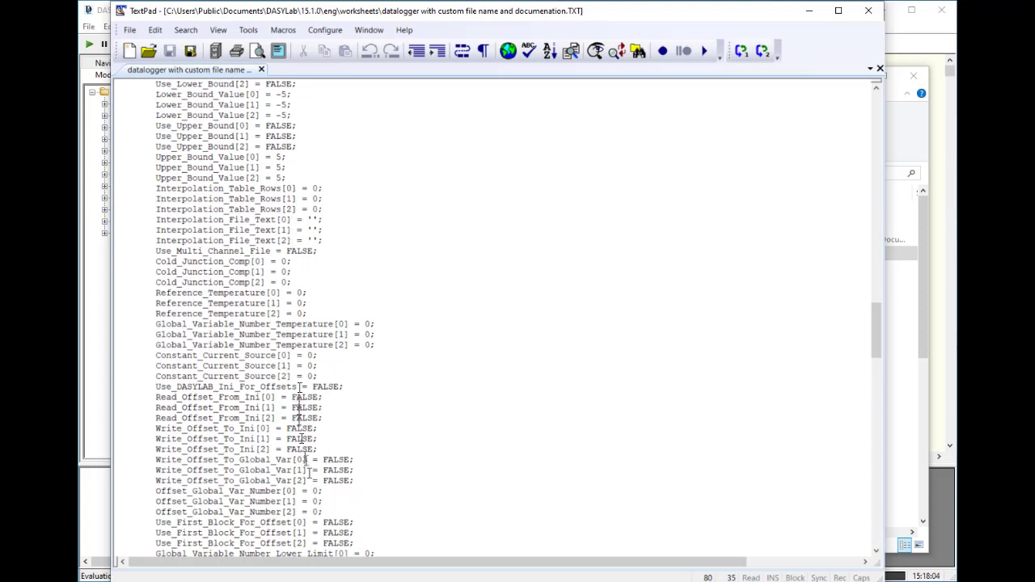
scroll(357, 416, "down", 4)
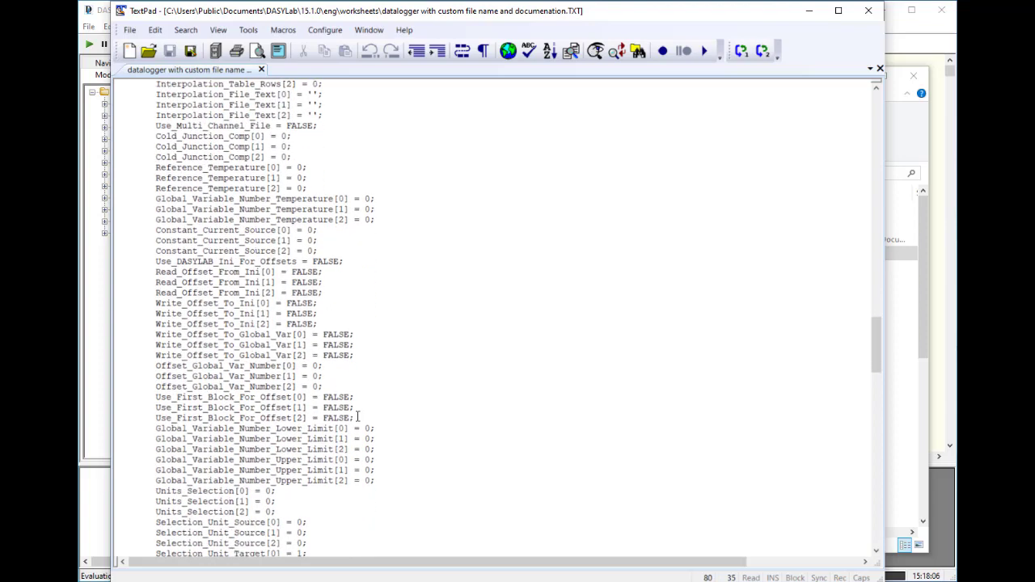
scroll(356, 417, "down", 6)
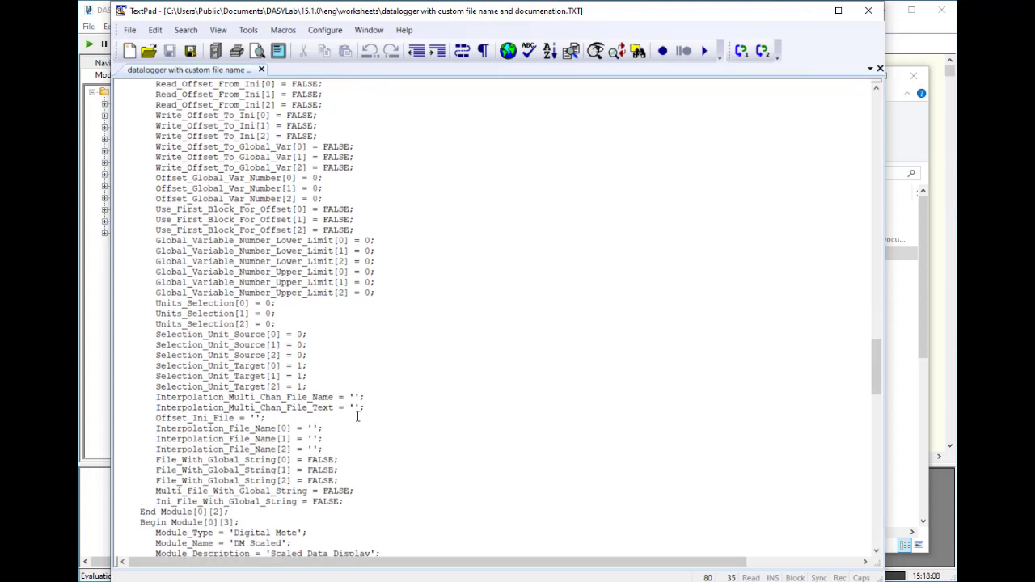
- Examine the digital meter, recorder and WriteCSV module parameters, the time bases and the global worksheet parameters in the text documentation
scroll(356, 417, "down", 8)
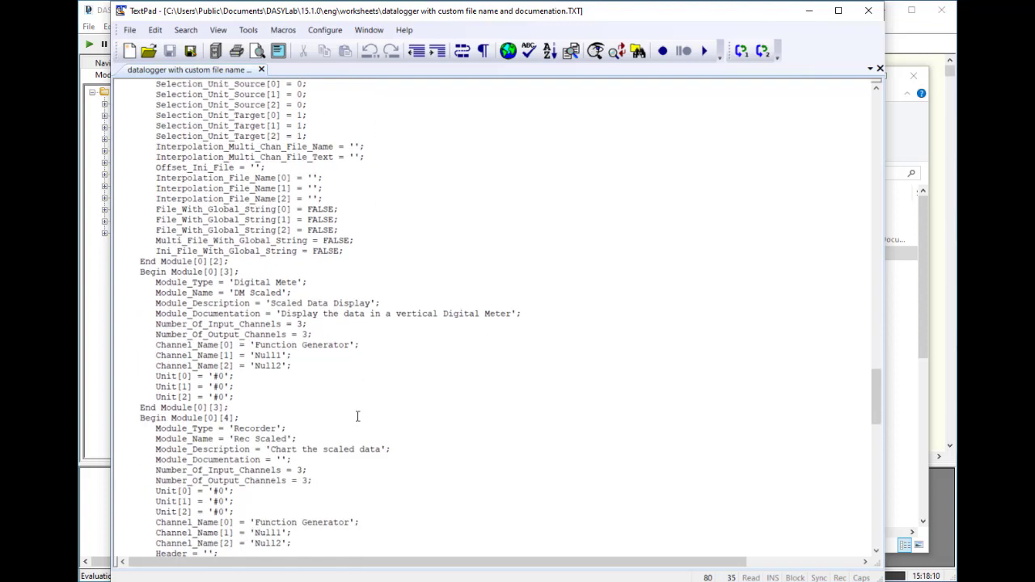
scroll(369, 380, "down", 5)
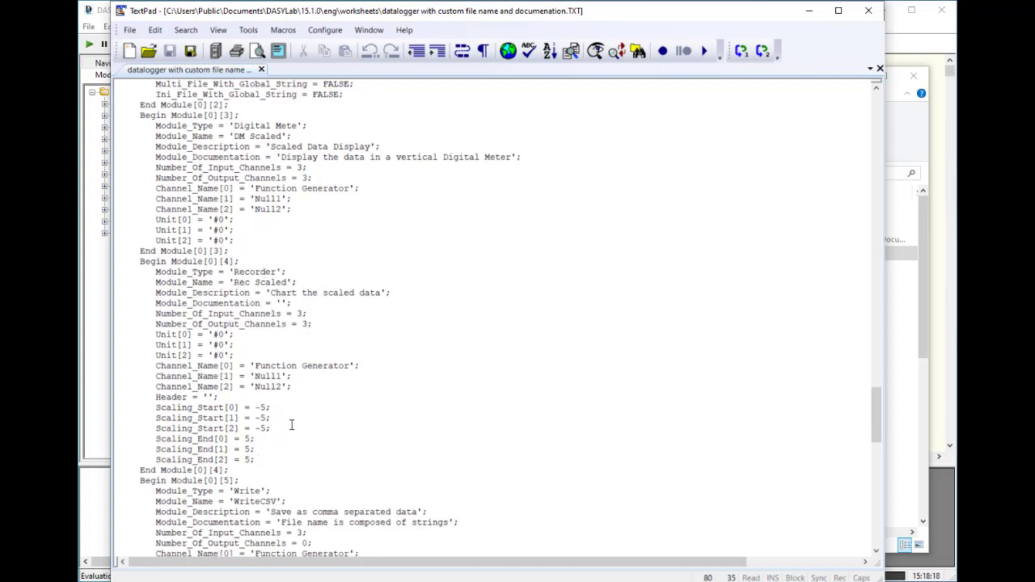
scroll(362, 406, "down", 9)
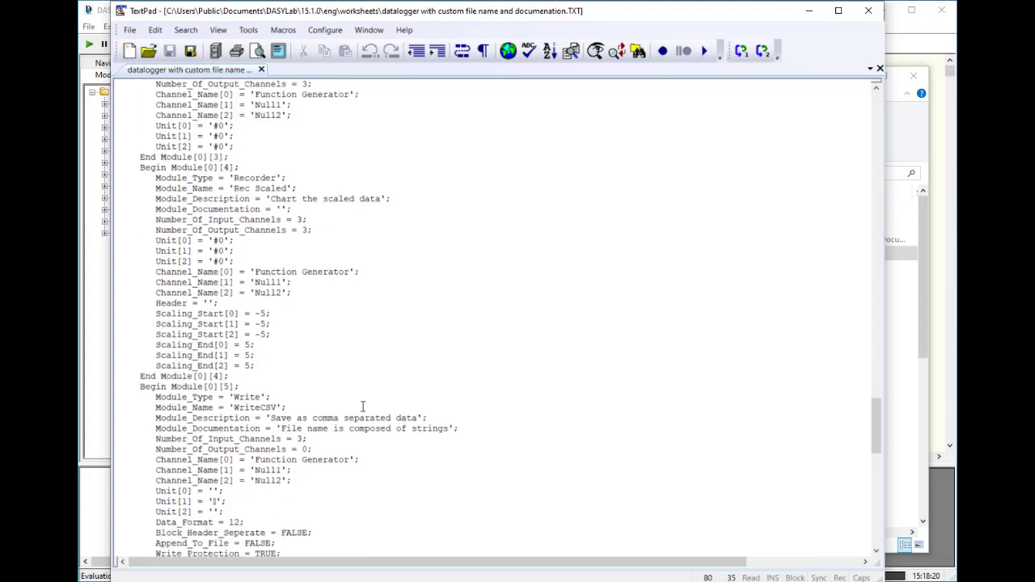
scroll(362, 405, "down", 9)
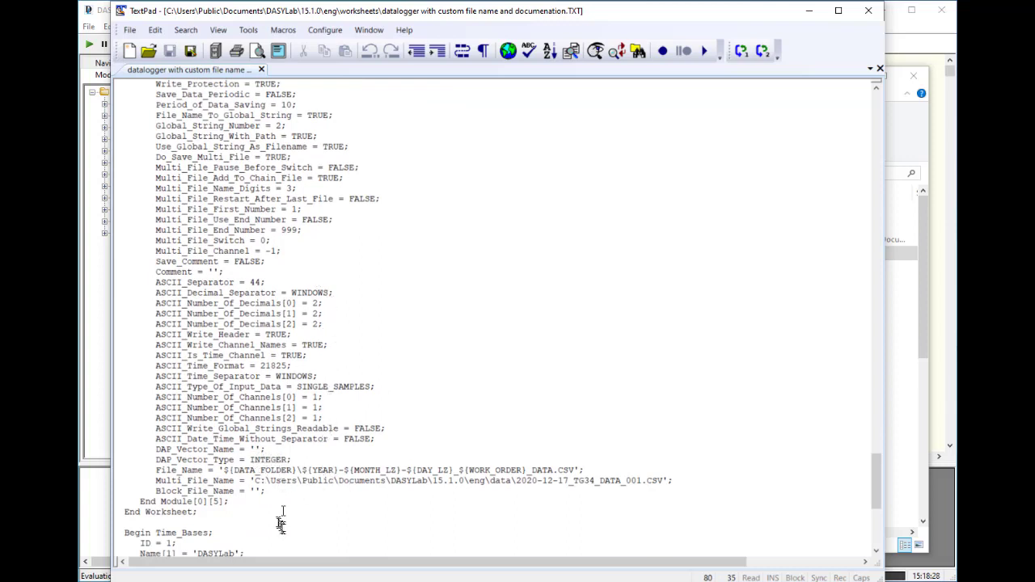
scroll(278, 521, "down", 7)
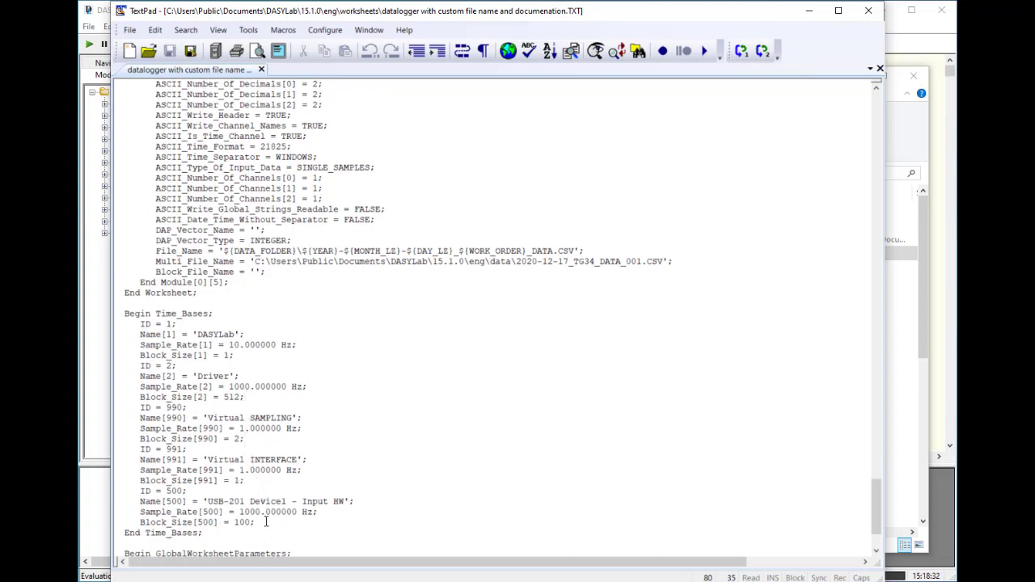
scroll(272, 457, "down", 6)
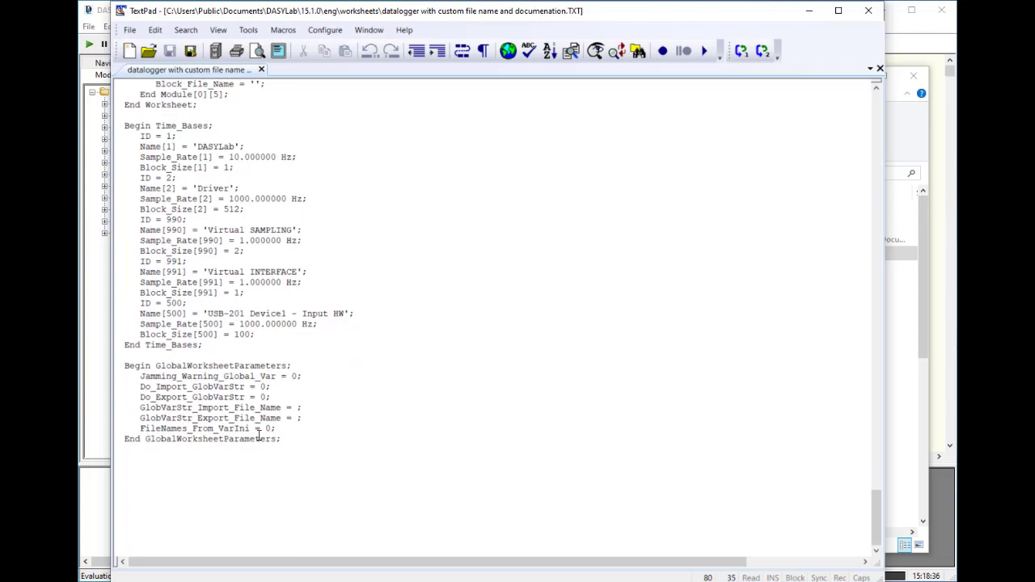
- Return to the start of the text documentation and review the worksheet information, global strings and MCC USB-201 module entries
scroll(387, 400, "up", 20)
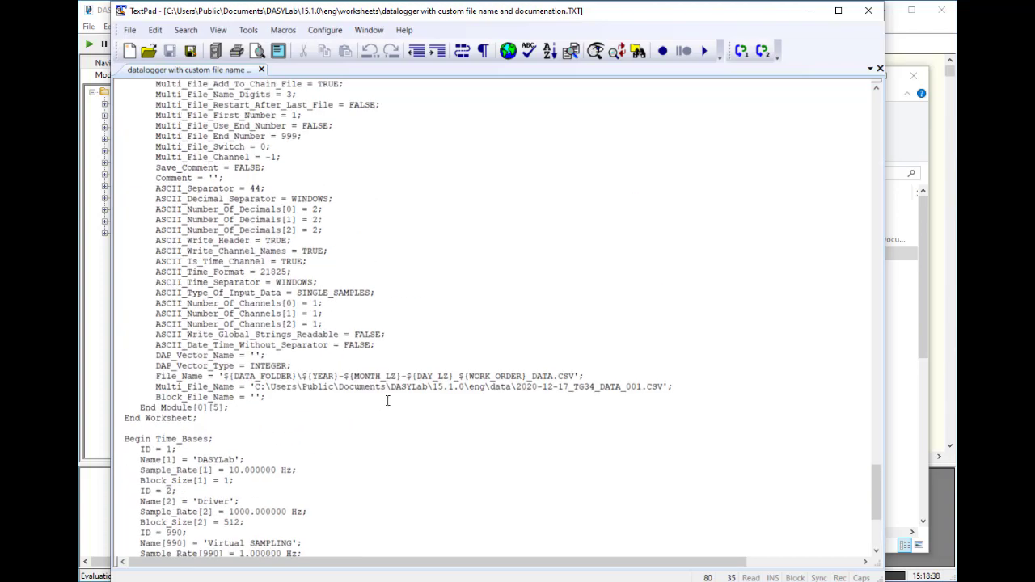
scroll(387, 400, "up", 20)
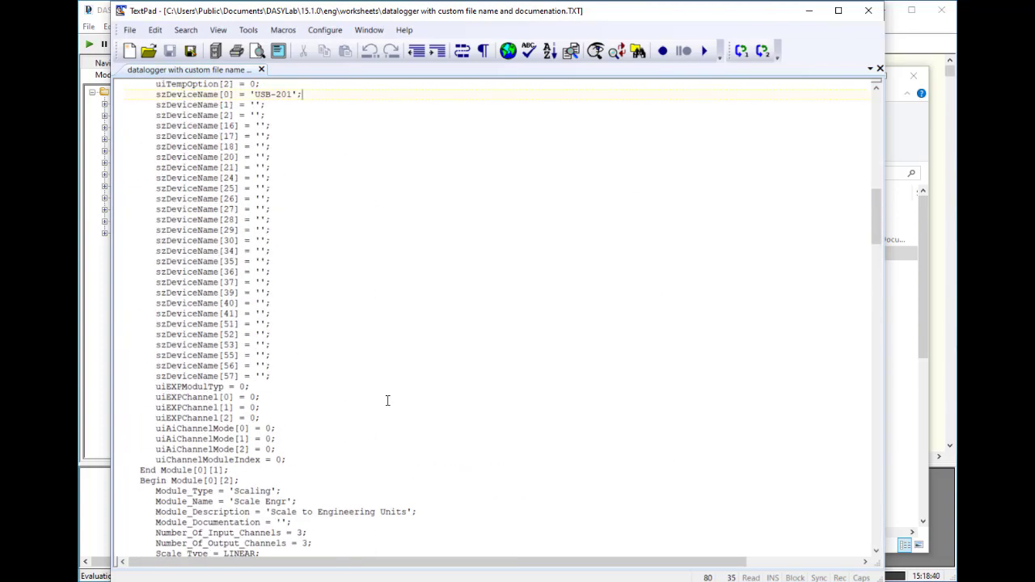
scroll(387, 400, "up", 4)
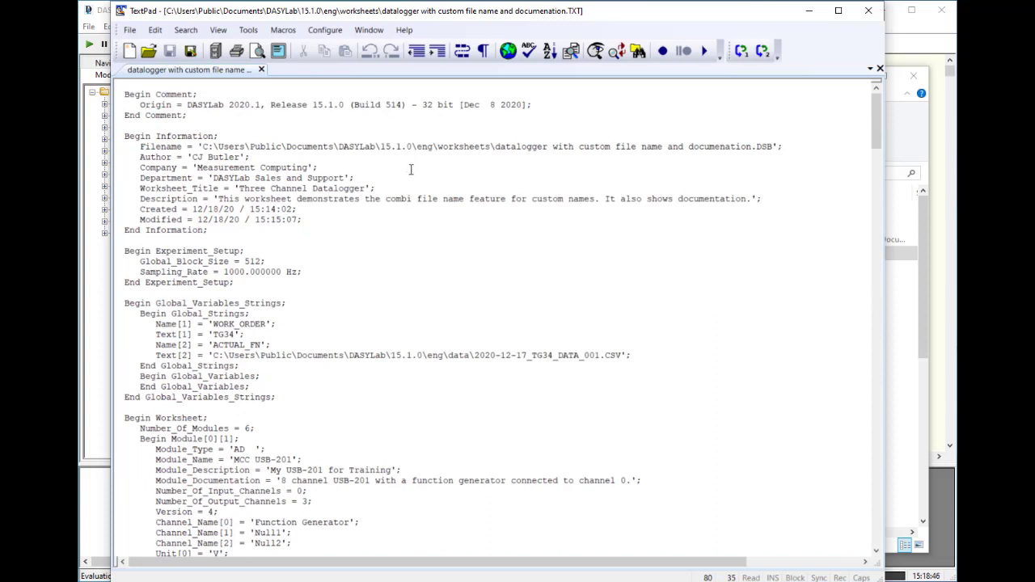
scroll(412, 170, "down", 6)
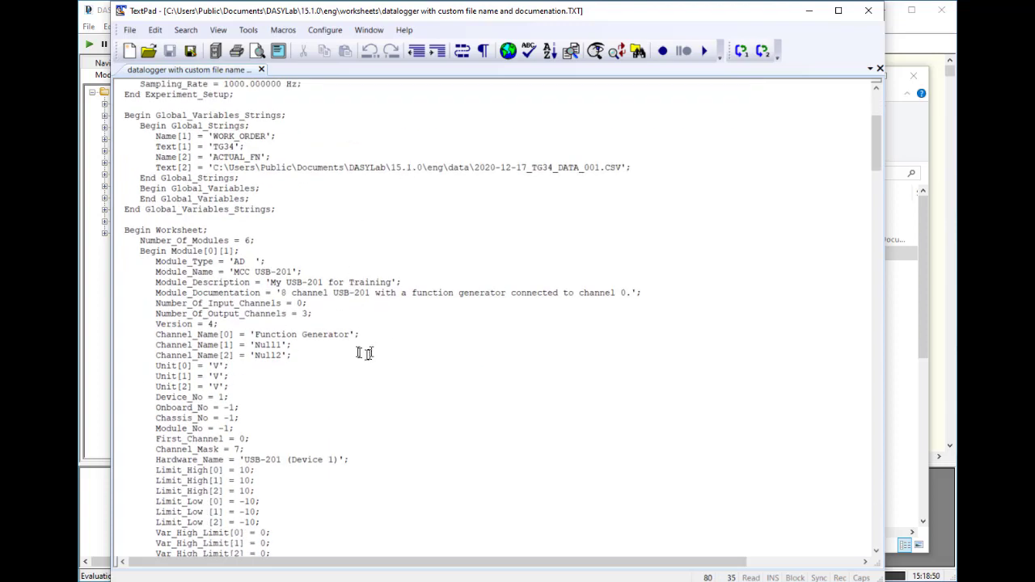
scroll(358, 351, "down", 4)
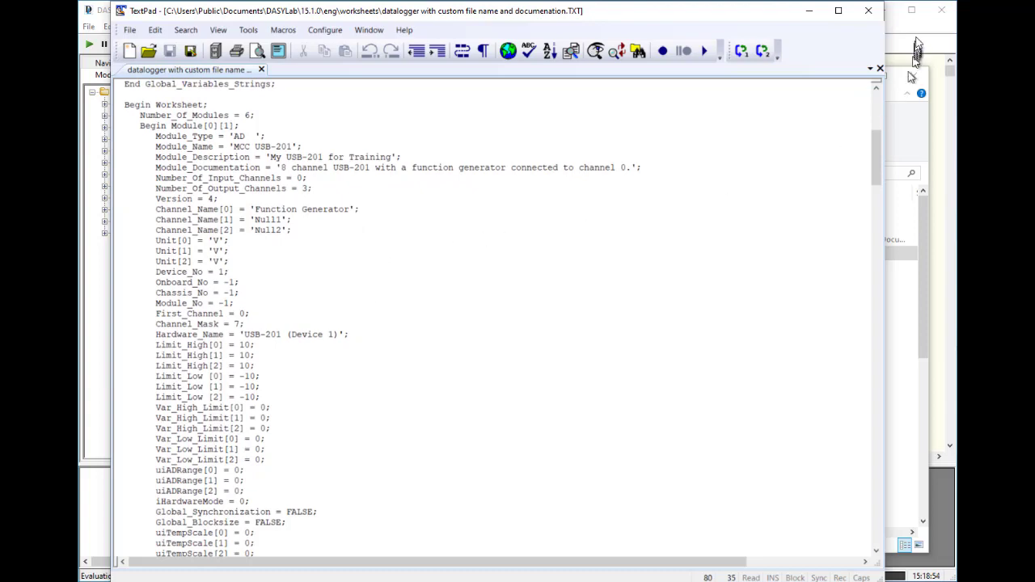
- Close TextPad and open "datalogger with custom file name and documenation.HTM" from the worksheets folder in Chrome, with its window fully in view
left_click(868, 11)
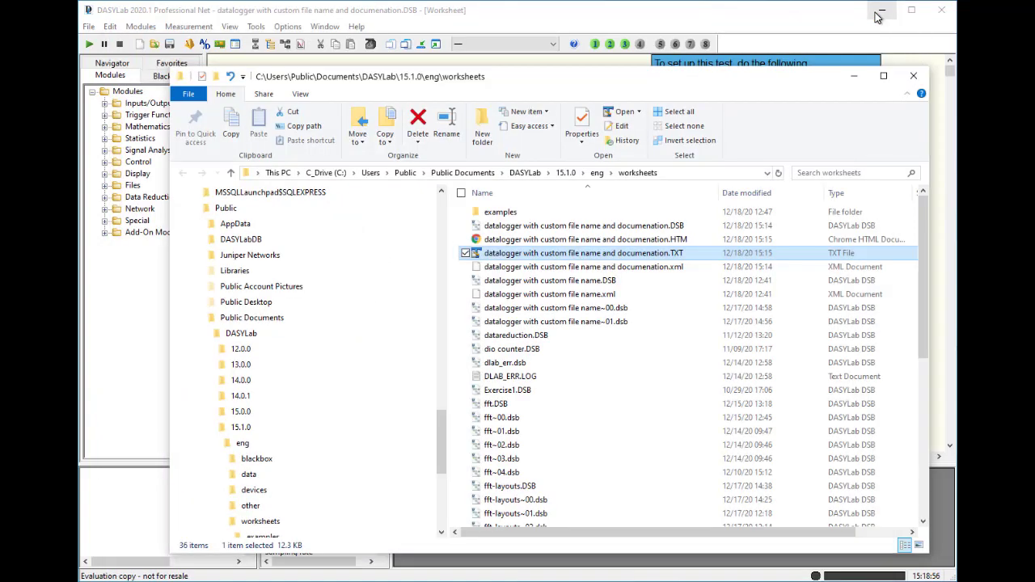
left_click(638, 241)
double_click(638, 241)
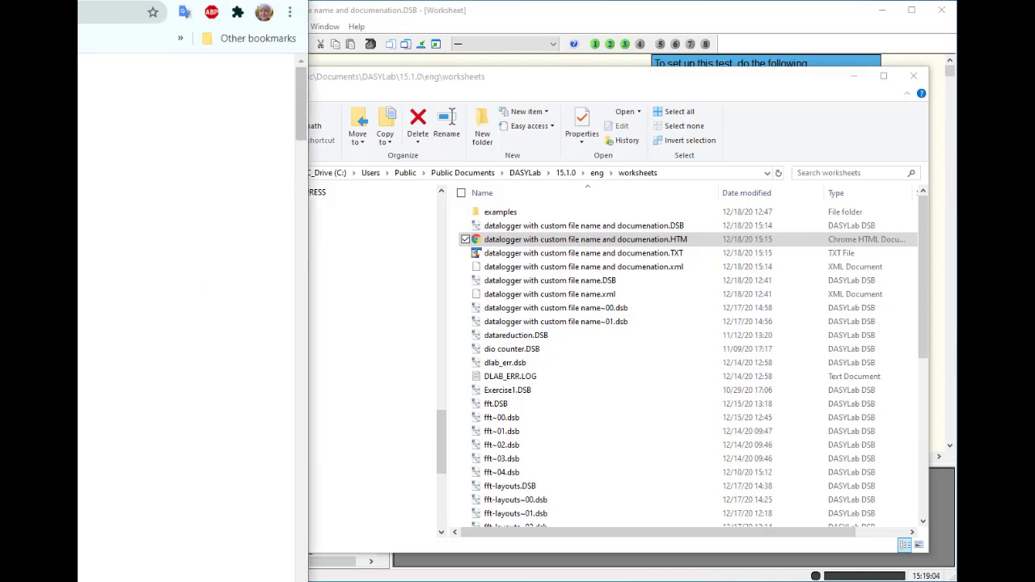
left_click_drag(349, 42, 351, 34)
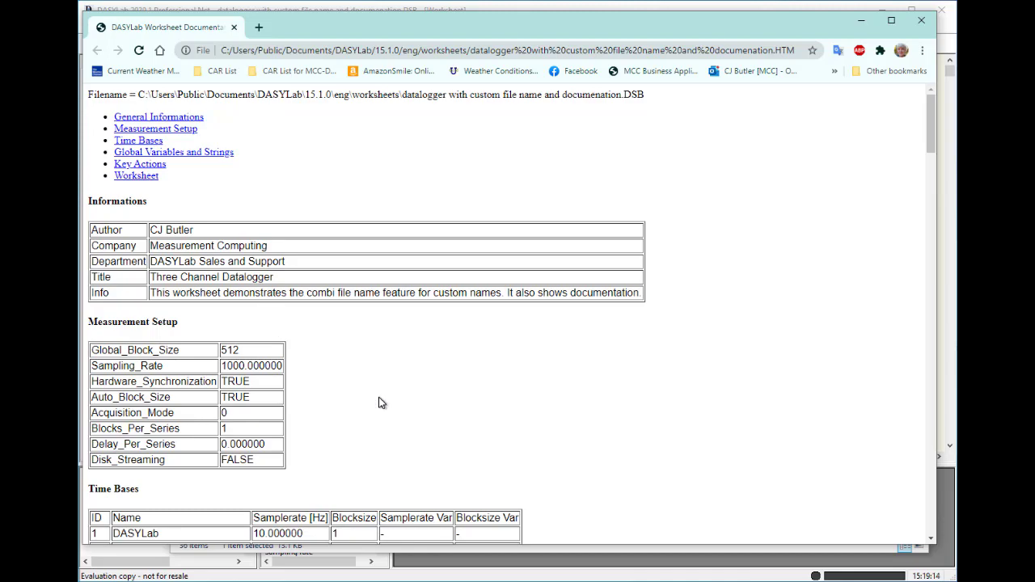
- Examine the measurement setup, time bases, global strings, module list and MCC_USB-201 parameters in the HTML documentation
scroll(368, 323, "down", 5)
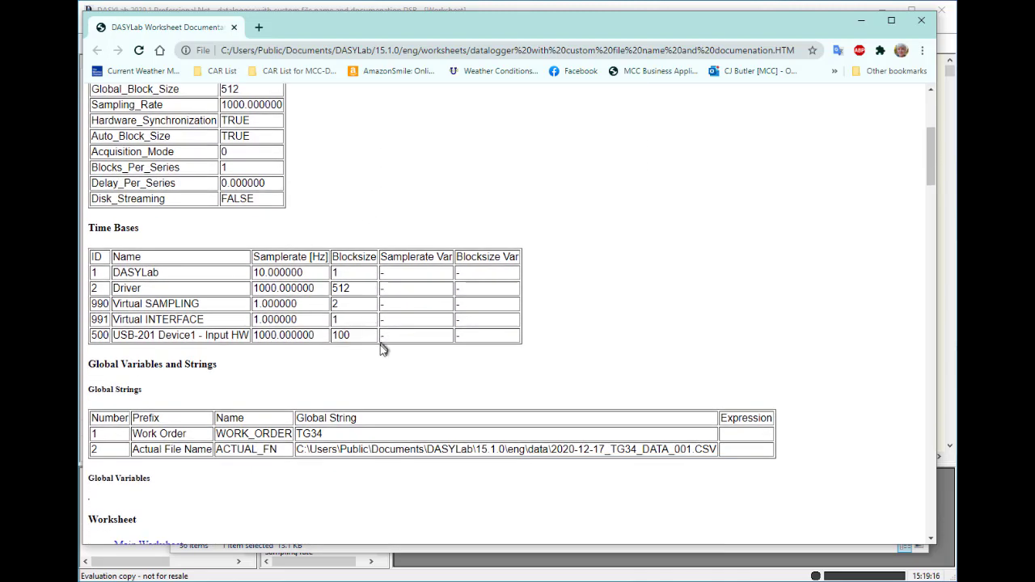
scroll(384, 349, "down", 6)
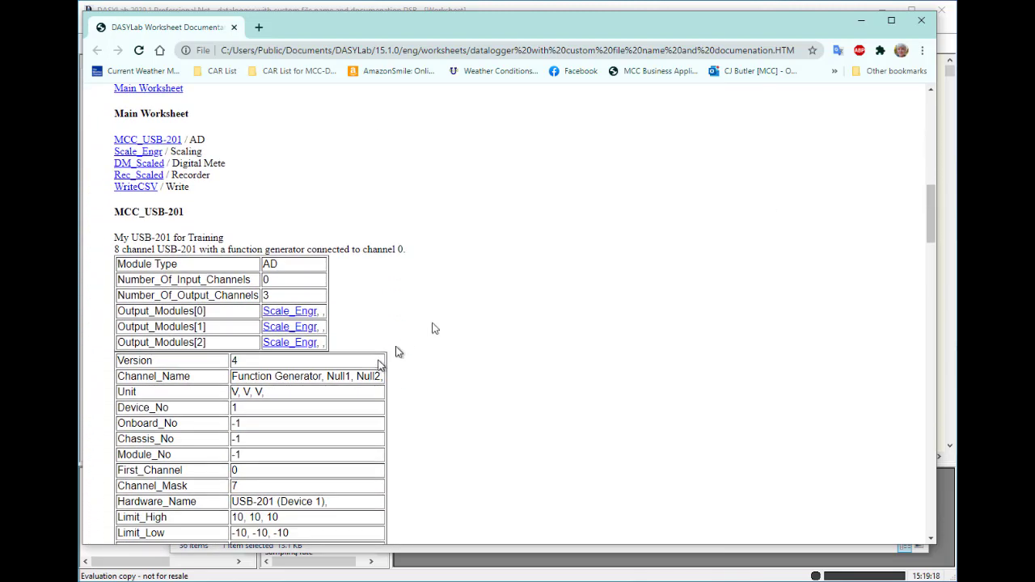
scroll(476, 367, "down", 3)
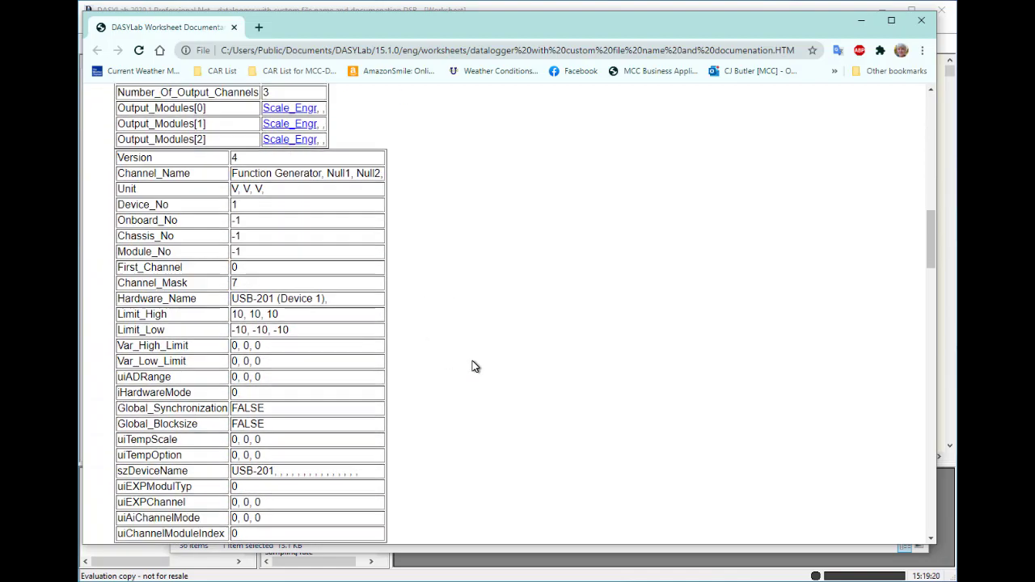
- Follow the documentation's module links from Scale_Engr through DM_Scaled and Rec_Scaled to WriteCSV and examine the WriteCSV settings
scroll(476, 366, "down", 6)
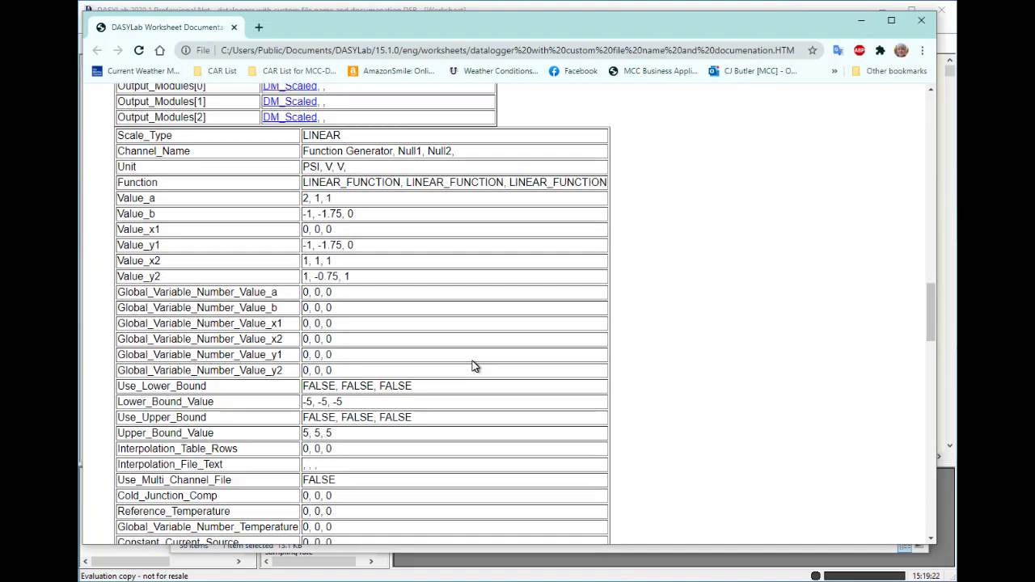
scroll(475, 366, "up", 3)
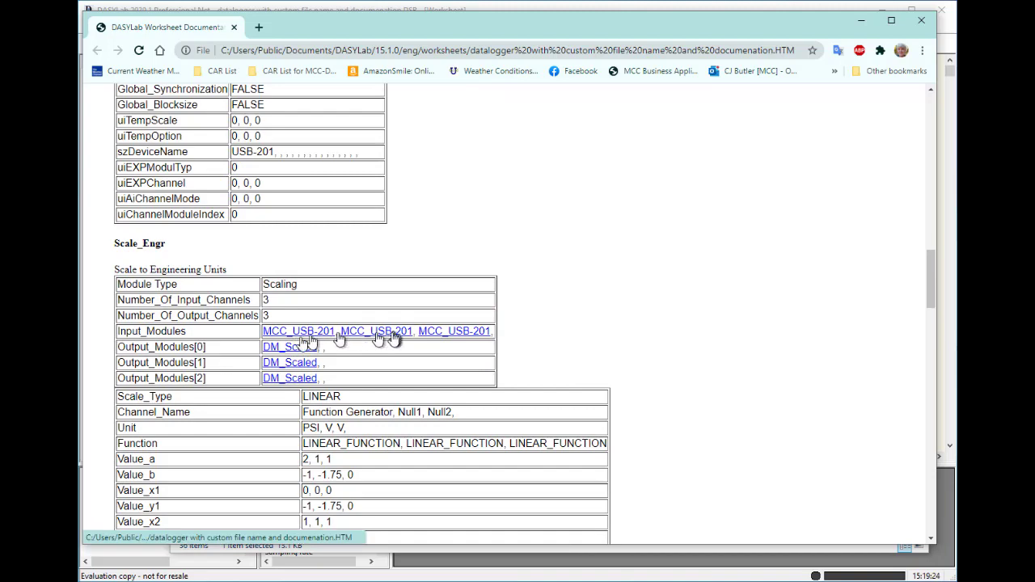
left_click(295, 379)
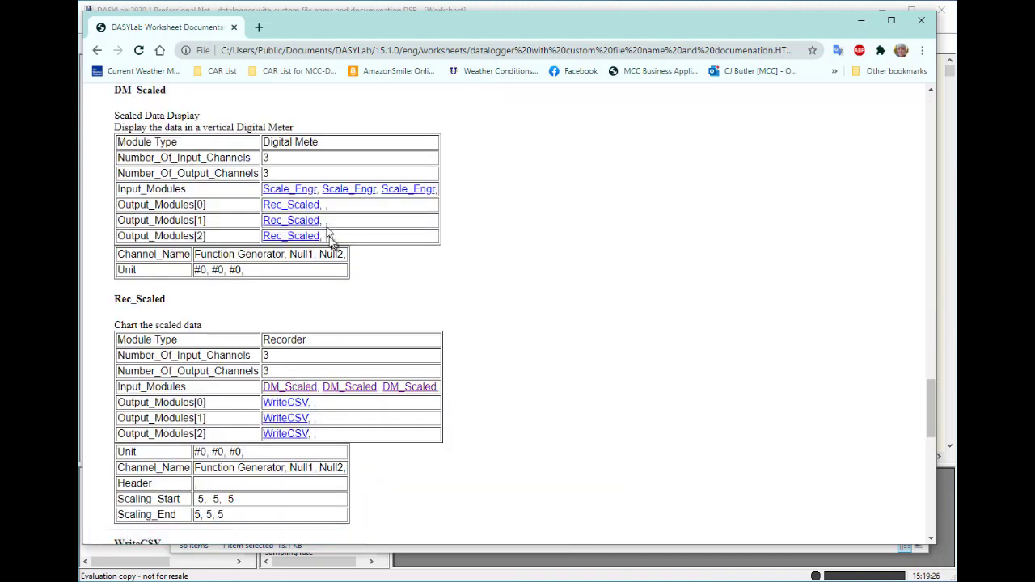
left_click(303, 235)
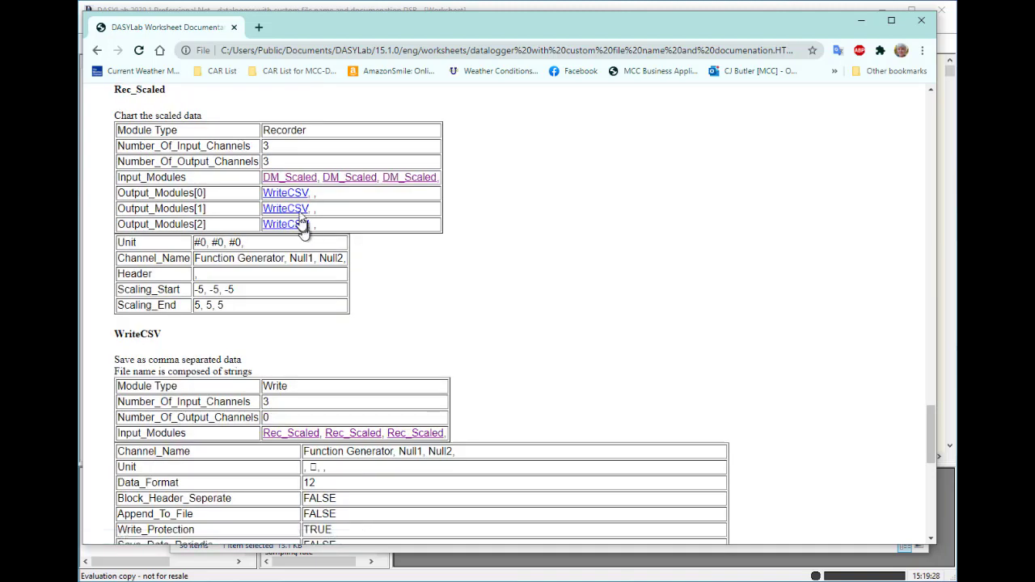
left_click(299, 227)
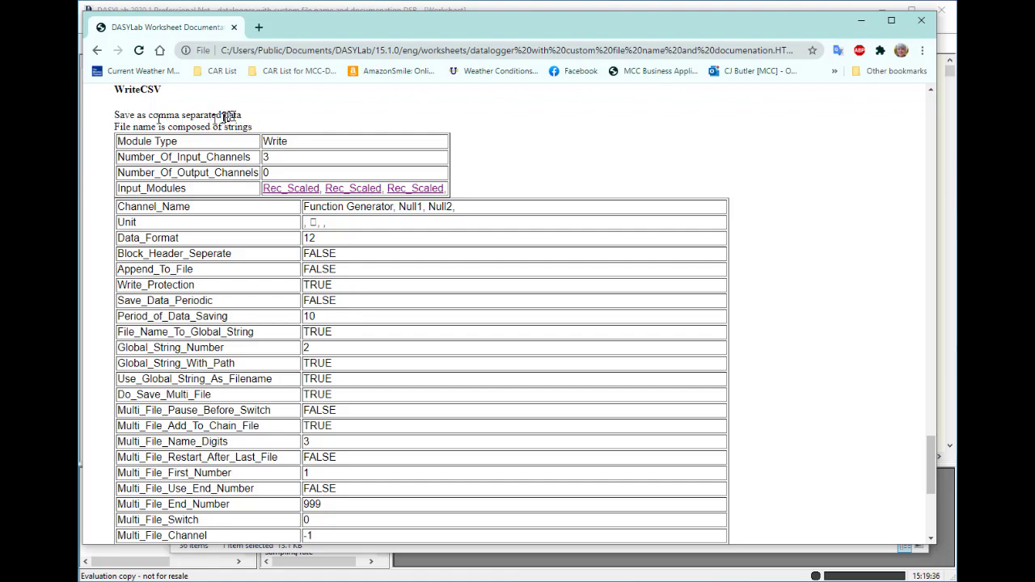
scroll(361, 270, "down", 4)
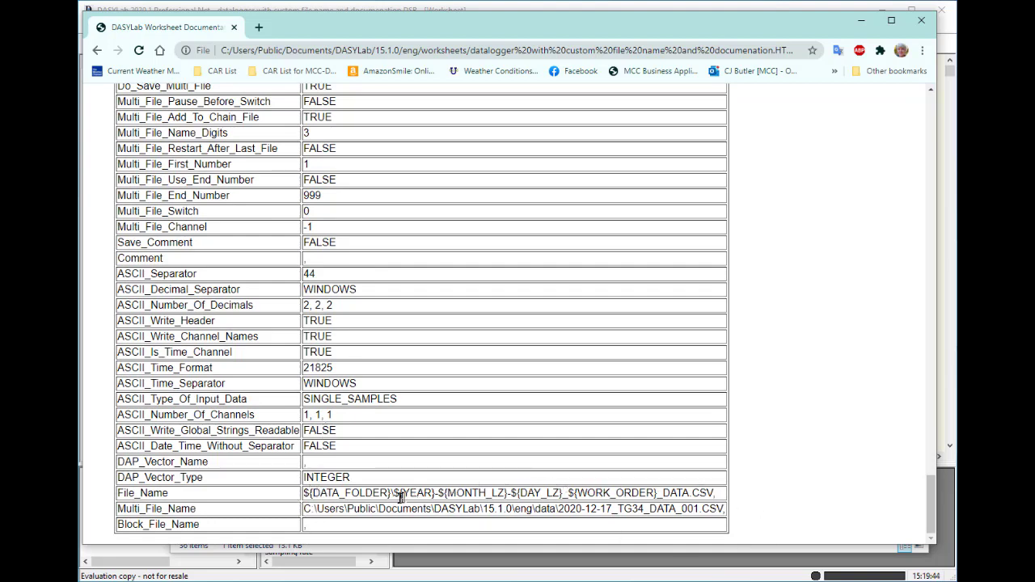
- Review the documentation's general information, time bases and global strings, and return to the DASYLab worksheet
scroll(327, 428, "up", 20)
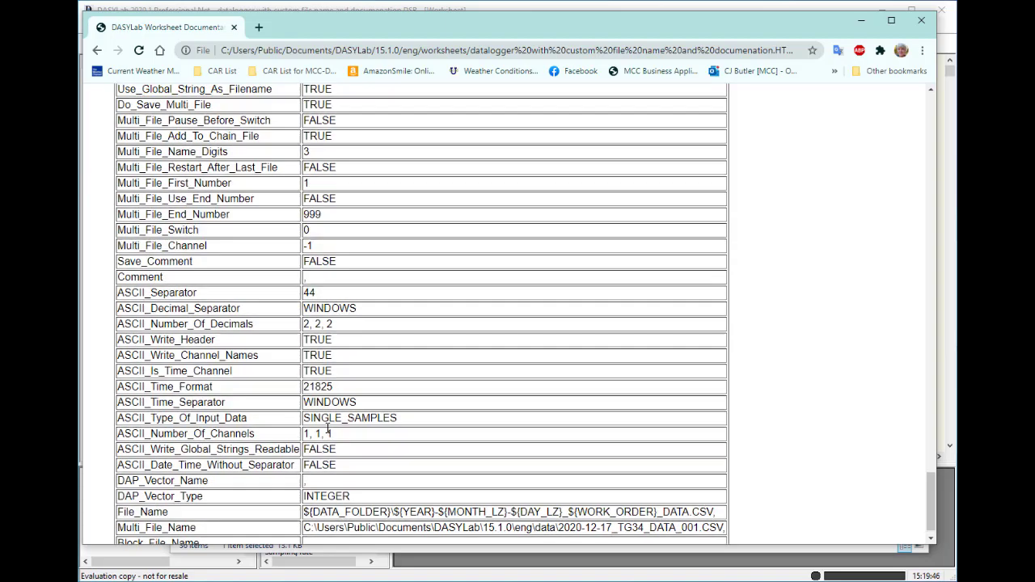
scroll(328, 428, "up", 6)
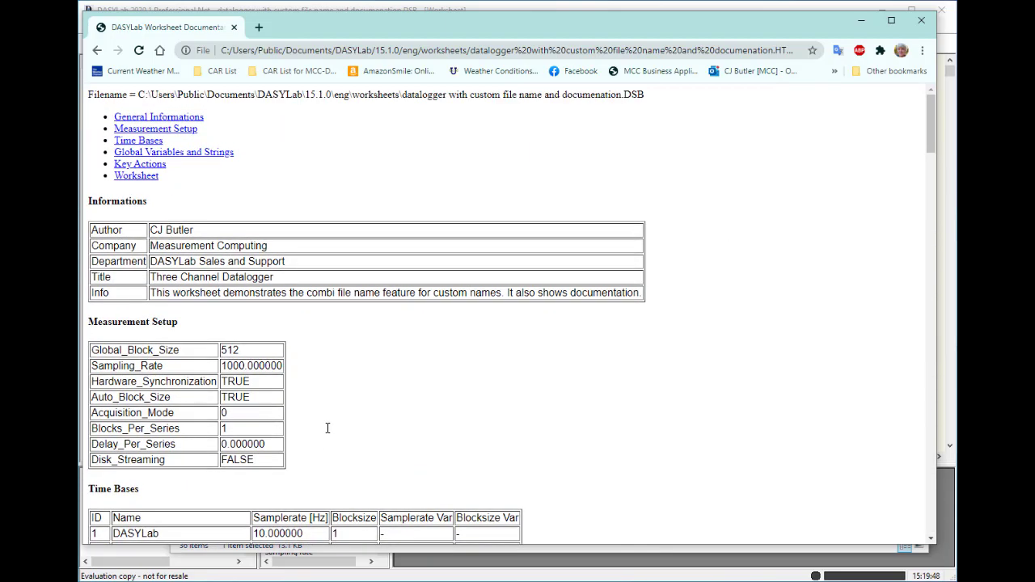
scroll(329, 429, "down", 3)
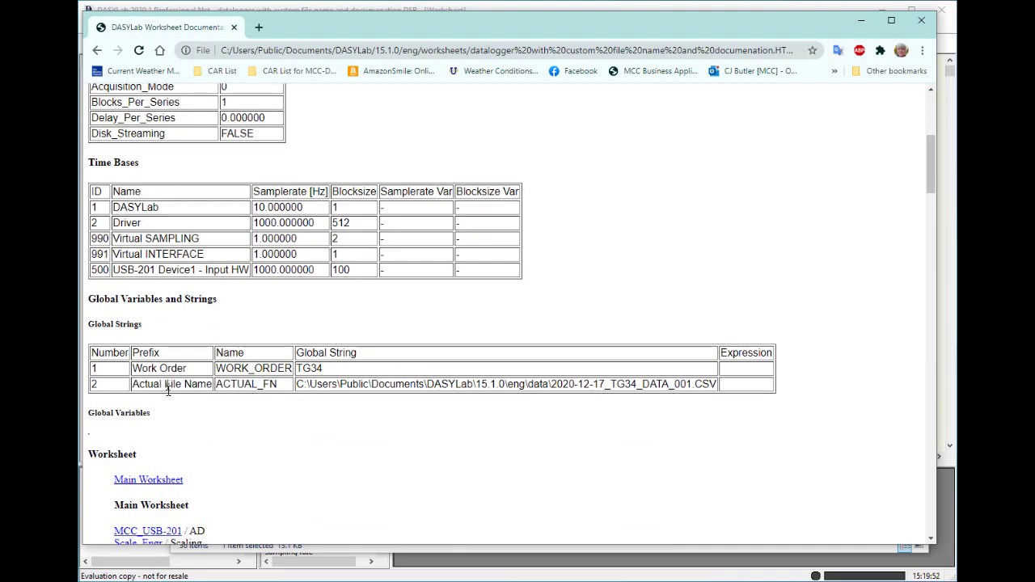
scroll(172, 423, "down", 3)
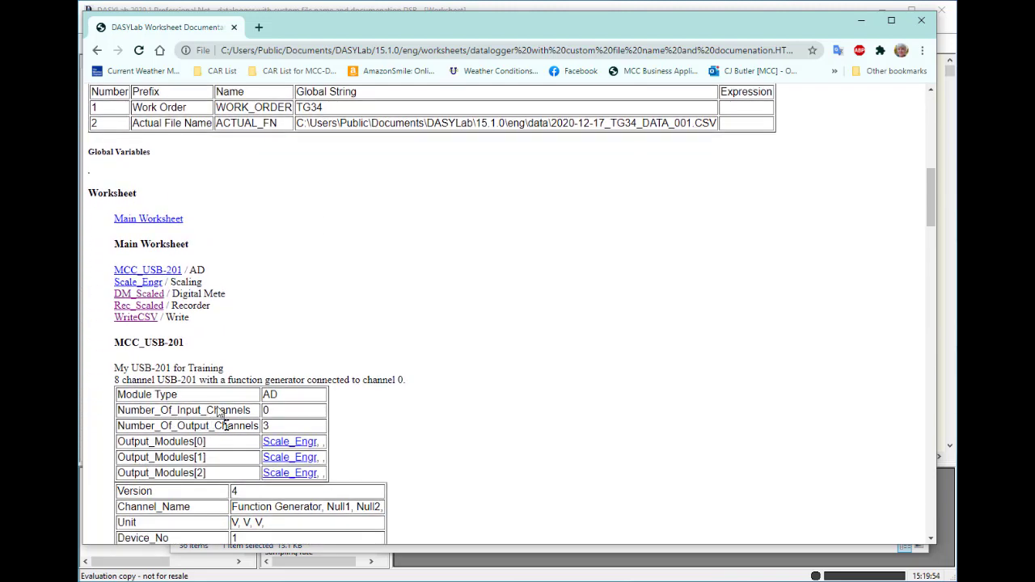
scroll(360, 257, "up", 7)
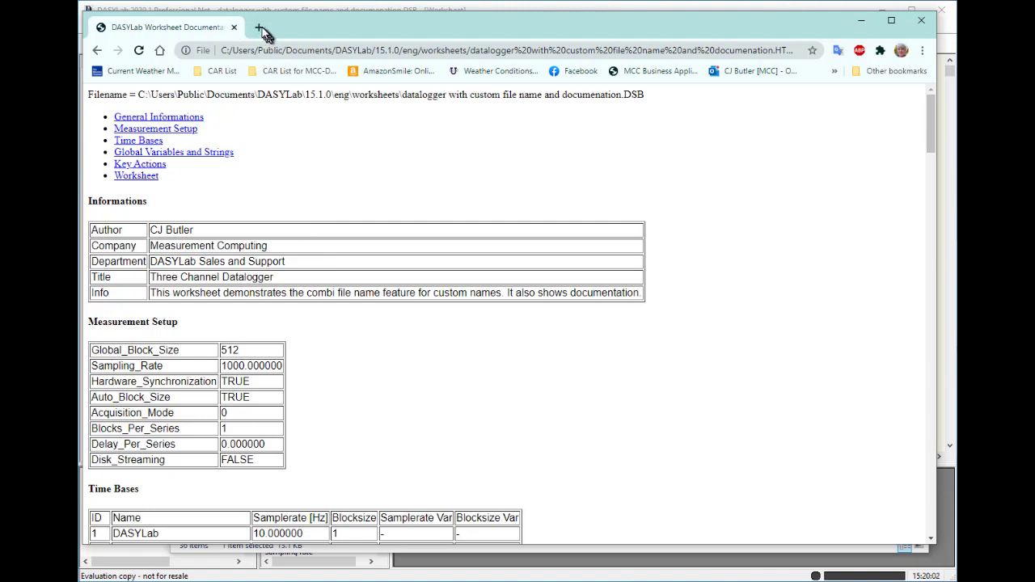
left_click(922, 22)
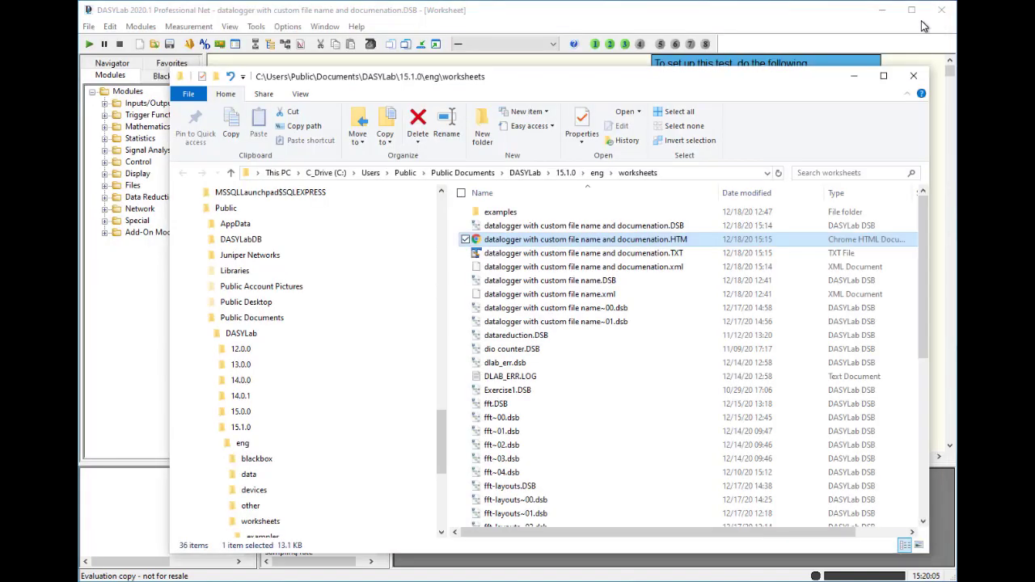
left_click(854, 79)
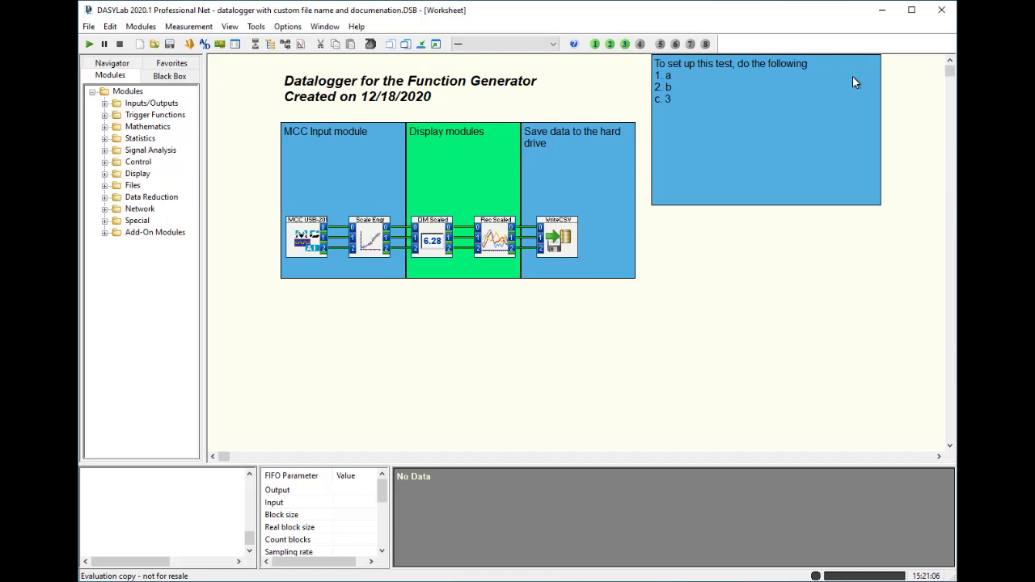
- Open the global settings and examine the worksheet backup options, including the number of files in the history
left_click(287, 27)
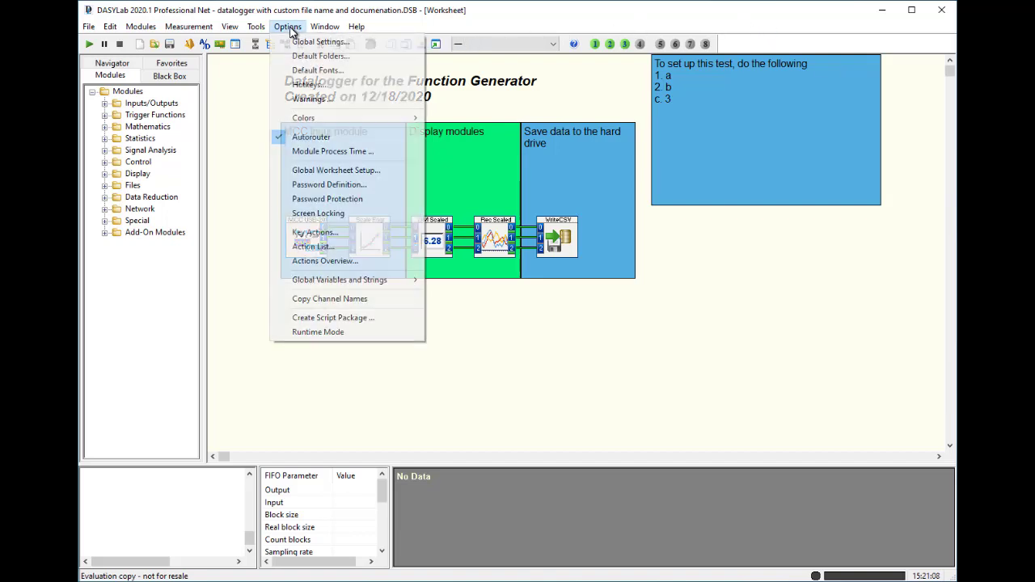
left_click(302, 42)
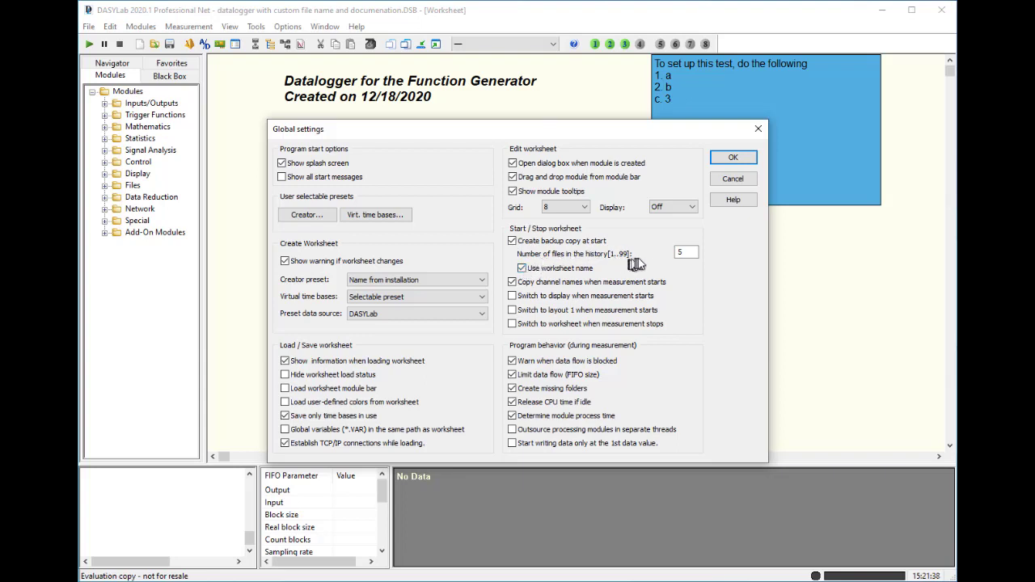
left_click(685, 253)
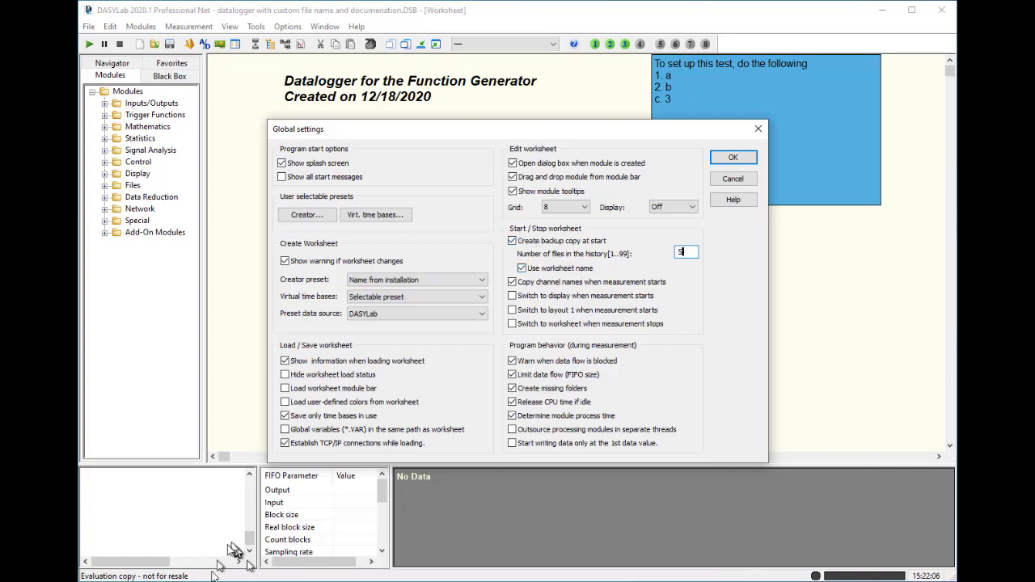
- Examine the numbered backup worksheets in the DASYLab worksheets folder in File Explorer, and return to DASYLab to accept the global settings
key("alt+Tab")
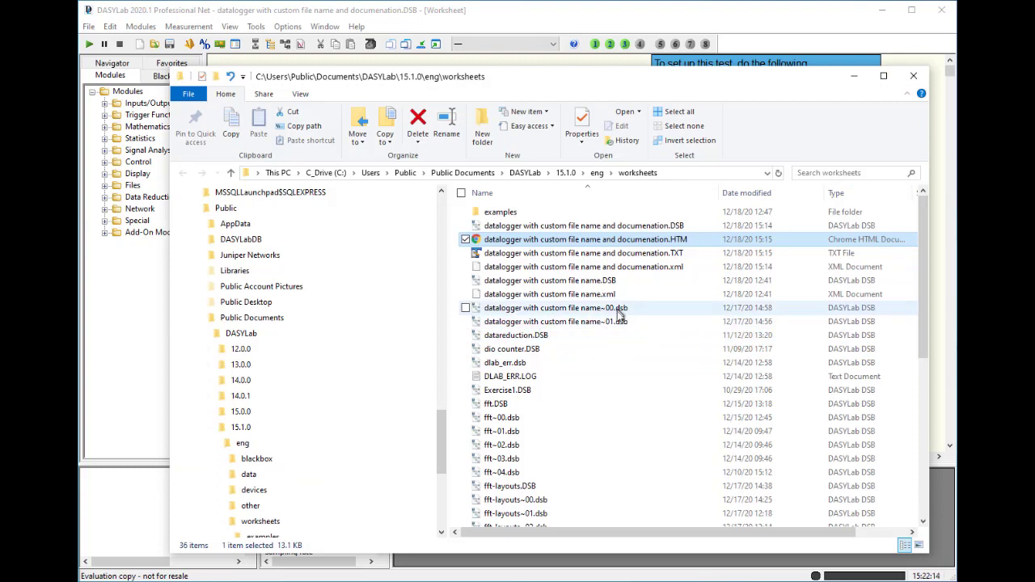
left_click(616, 325)
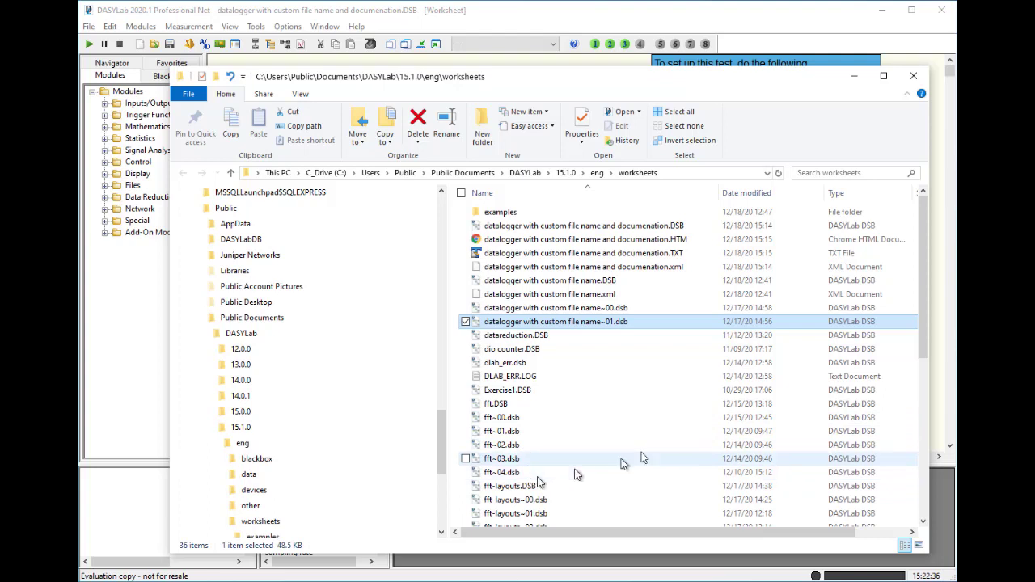
left_click(693, 423)
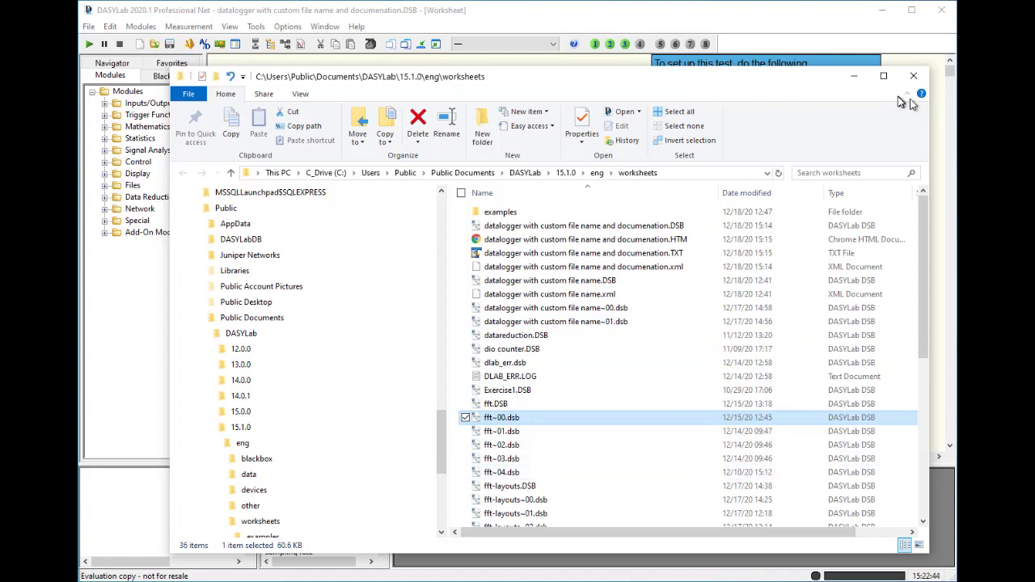
left_click(856, 76)
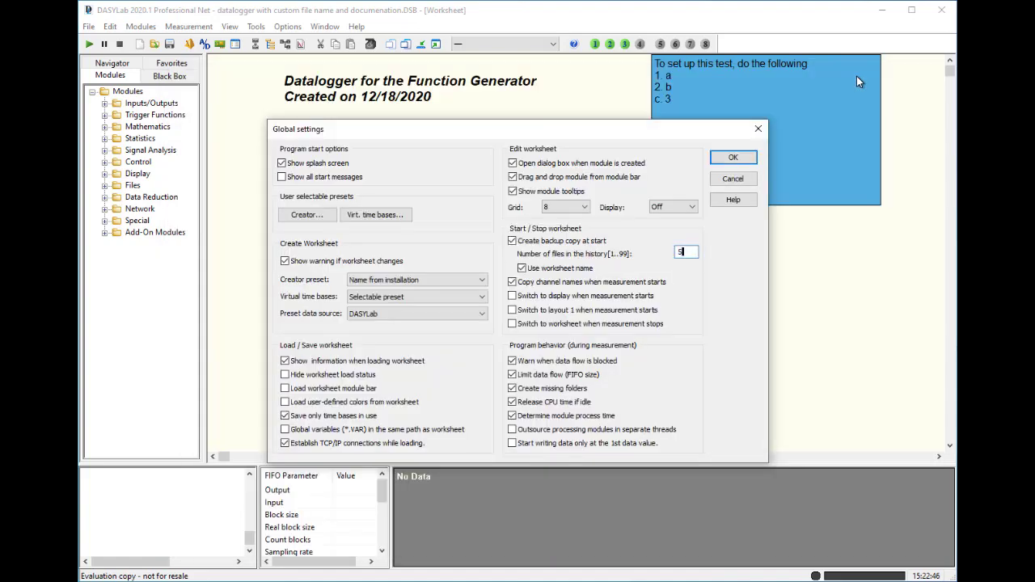
left_click(736, 158)
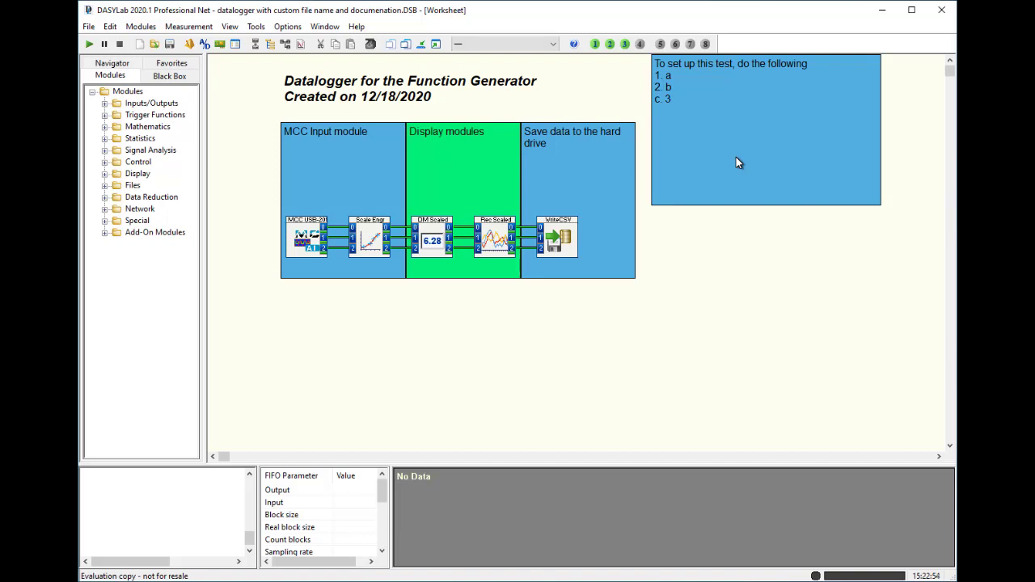
- Copy the entire datalogger worksheet to the clipboard
left_click(115, 31)
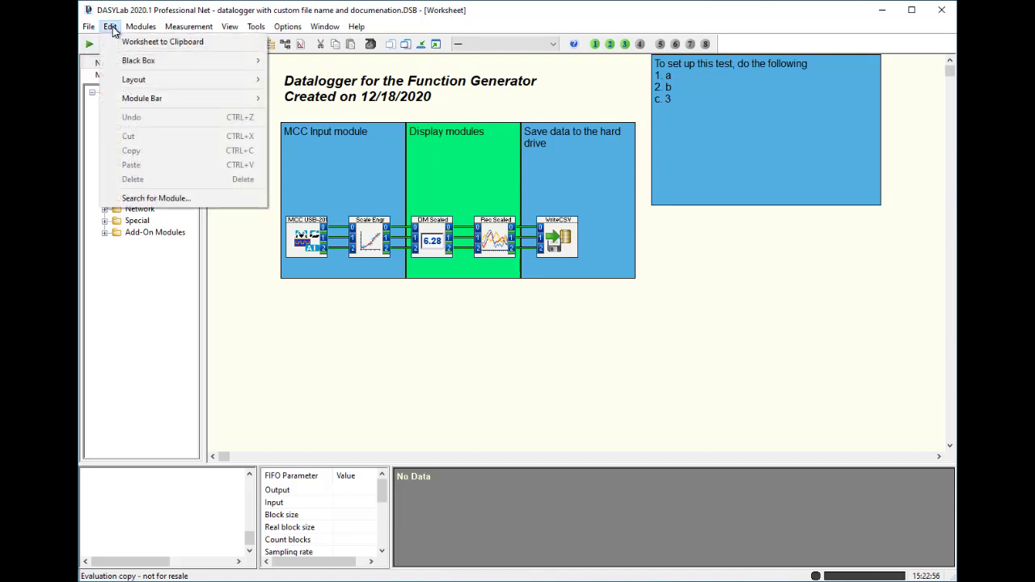
left_click(136, 42)
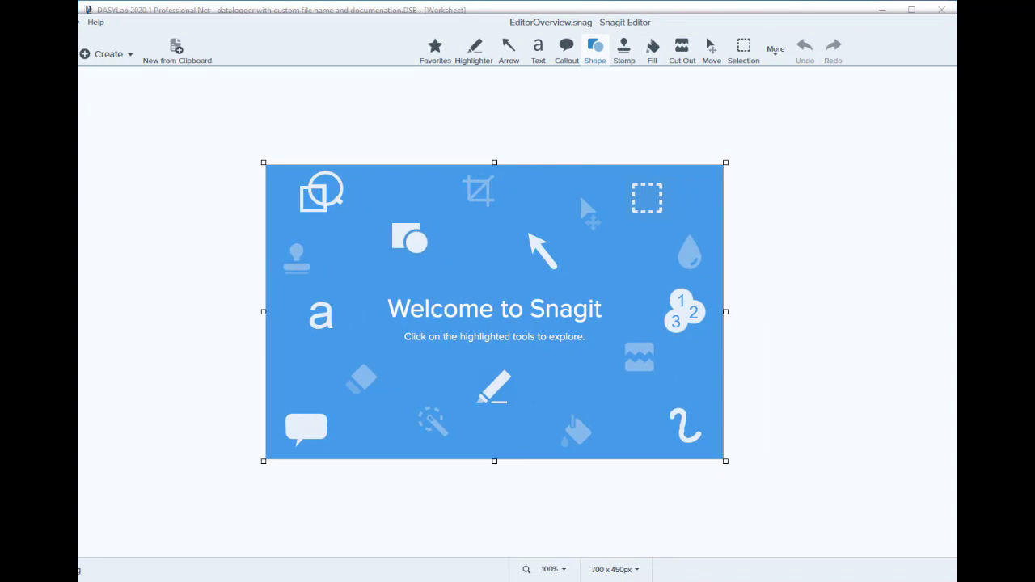
- Fit the Snagit Editor window on the screen and create a new image from the clipboard
left_click_drag(1034, 65, 890, 65)
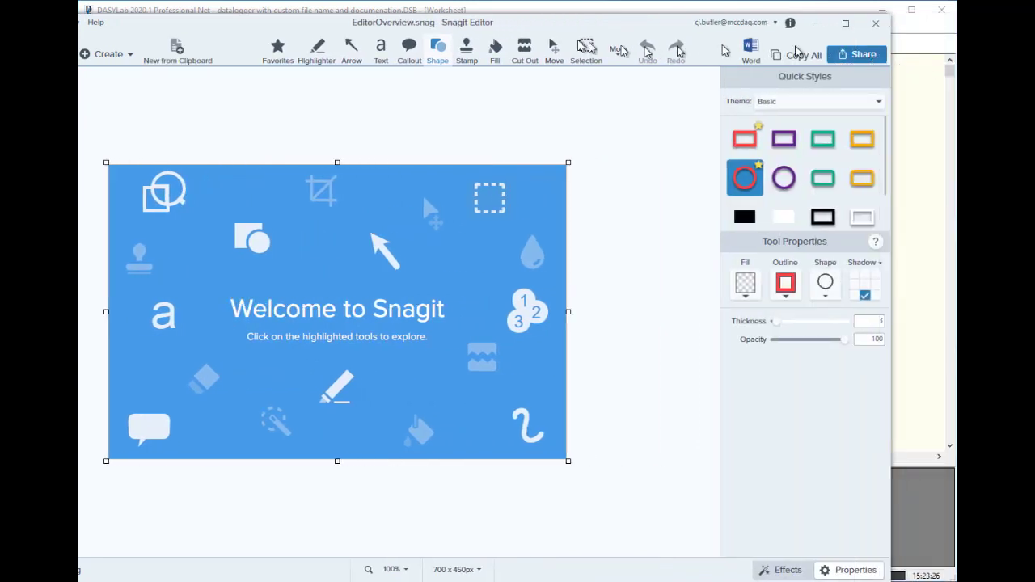
left_click_drag(550, 28, 598, 25)
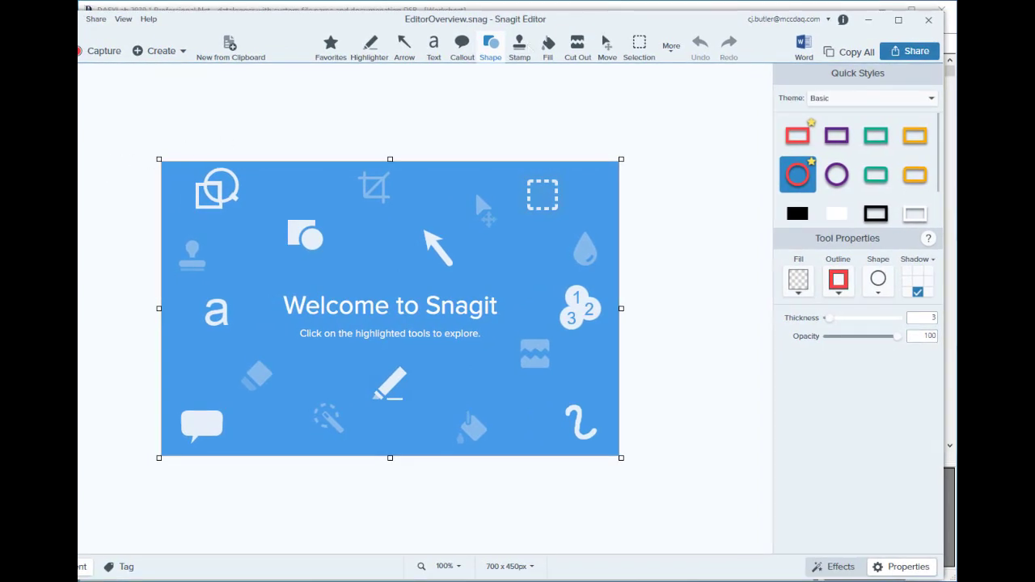
left_click_drag(78, 356, 110, 335)
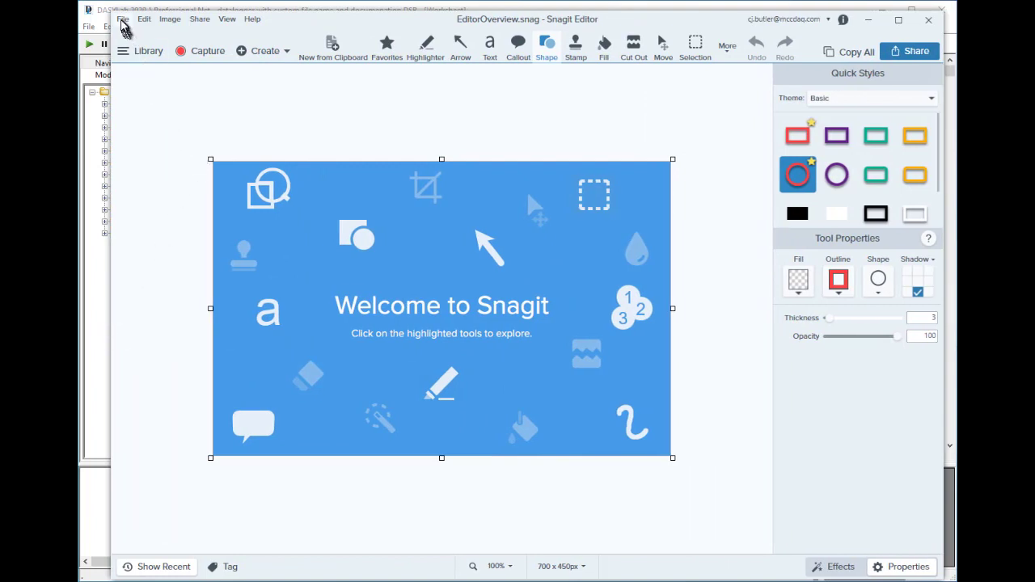
left_click(122, 20)
mouse_move(130, 35)
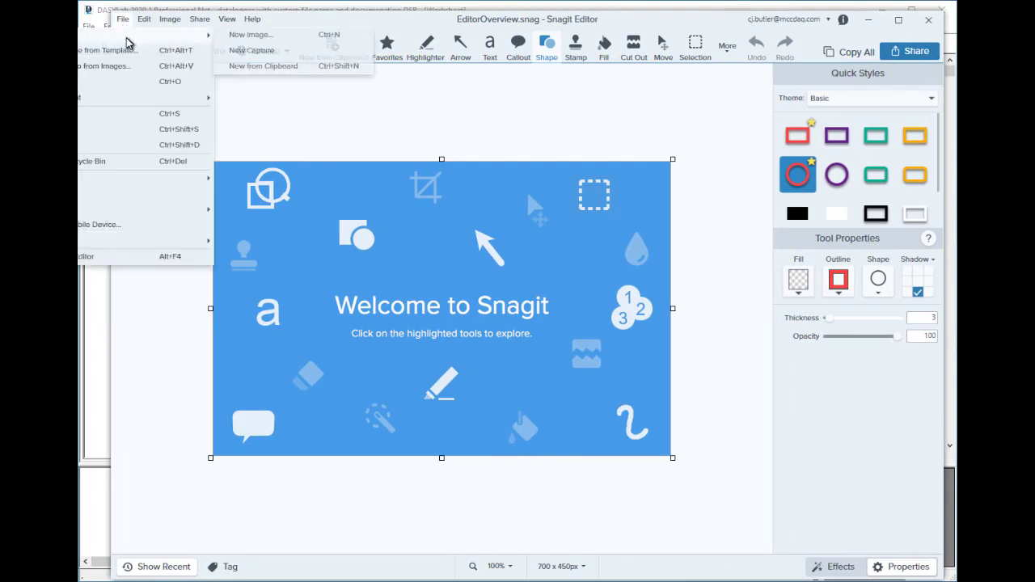
left_click(324, 67)
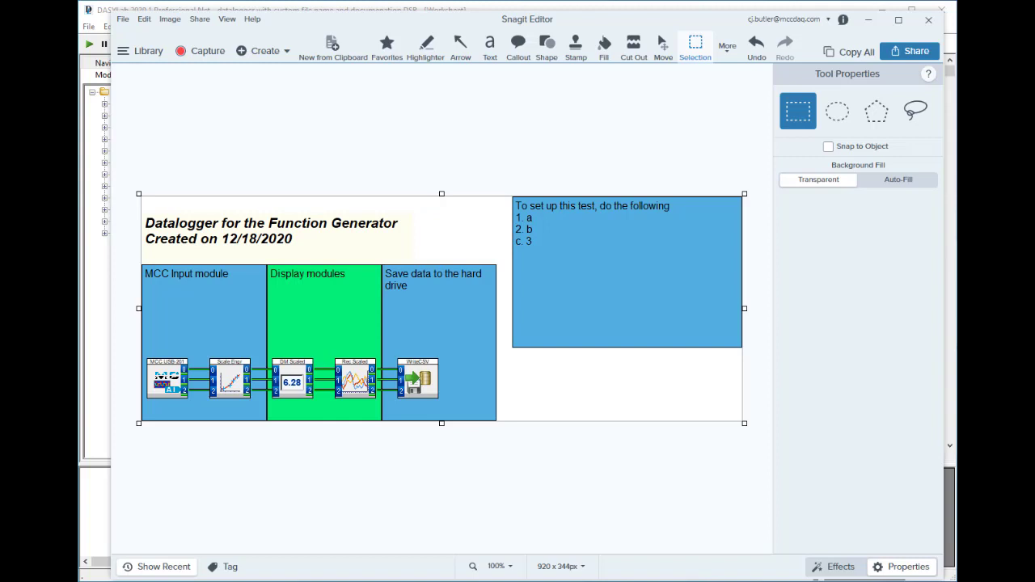
- Switch to Word, paste the worksheet image into the blank document and inspect it at different magnifications
left_click_drag(1, 307, 471, 50)
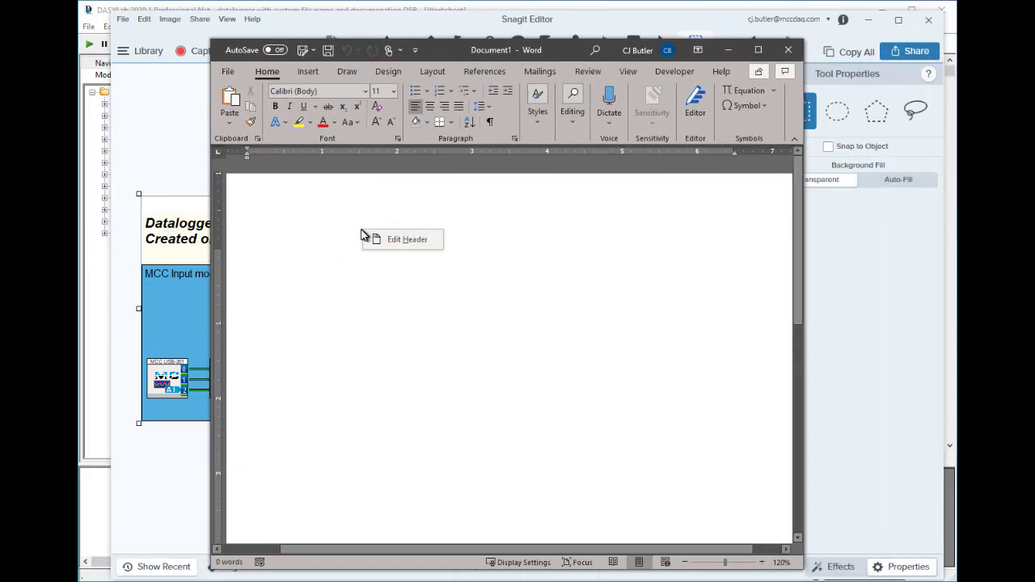
left_click(229, 99)
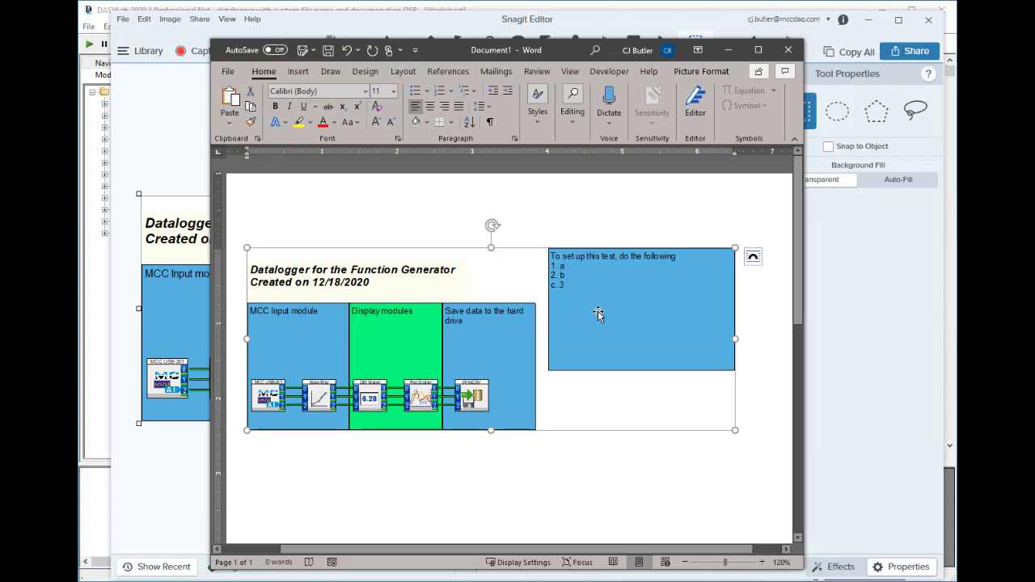
scroll(414, 314, "up", 6, "ctrl")
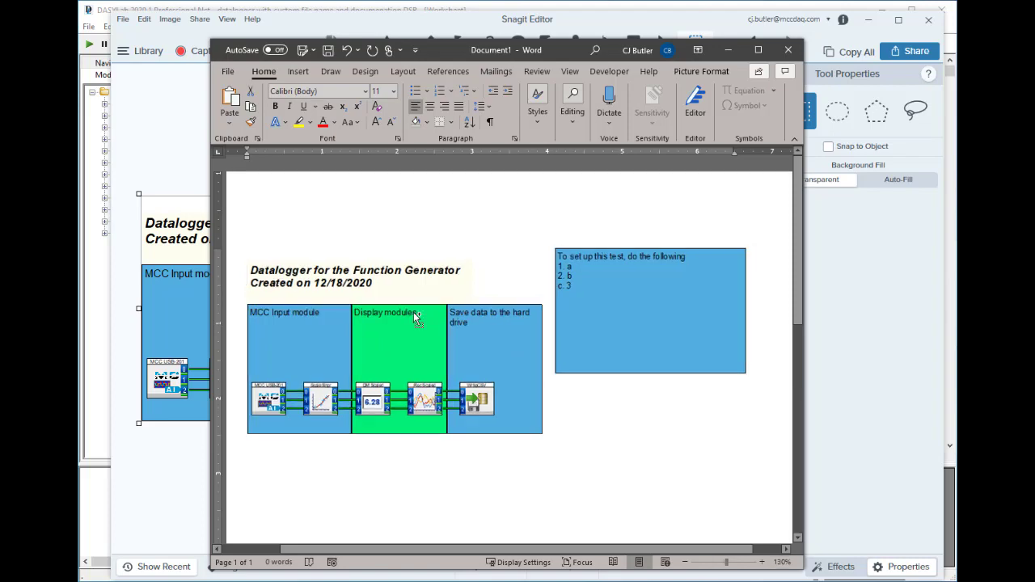
scroll(415, 318, "up", 9, "ctrl")
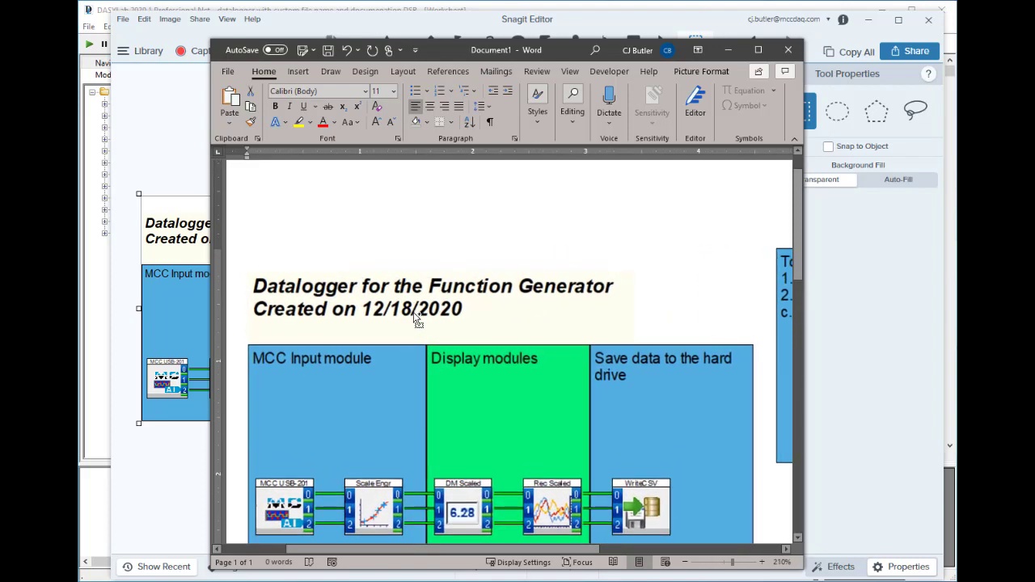
scroll(415, 317, "up", 12, "ctrl")
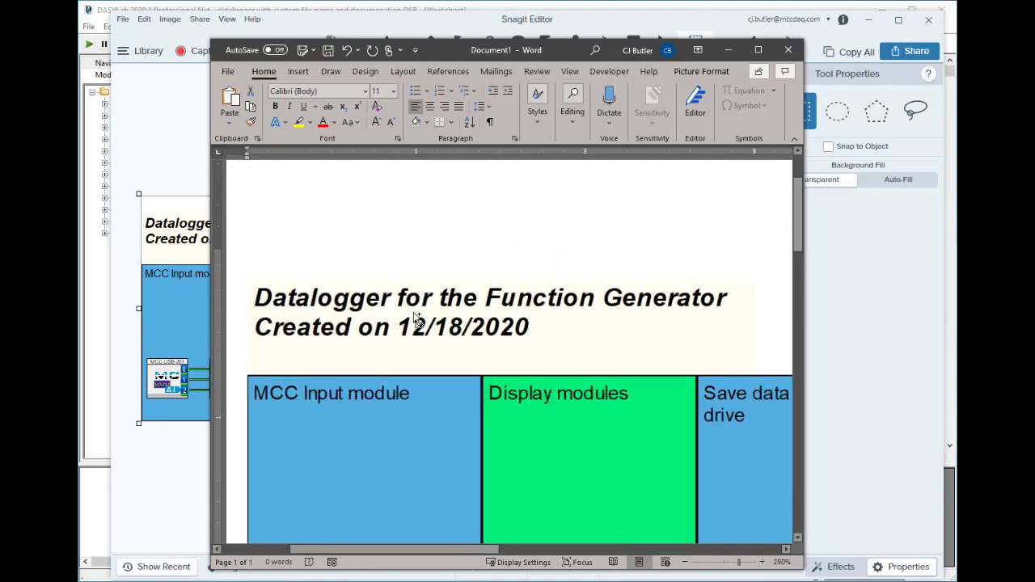
scroll(415, 318, "down", 18, "ctrl")
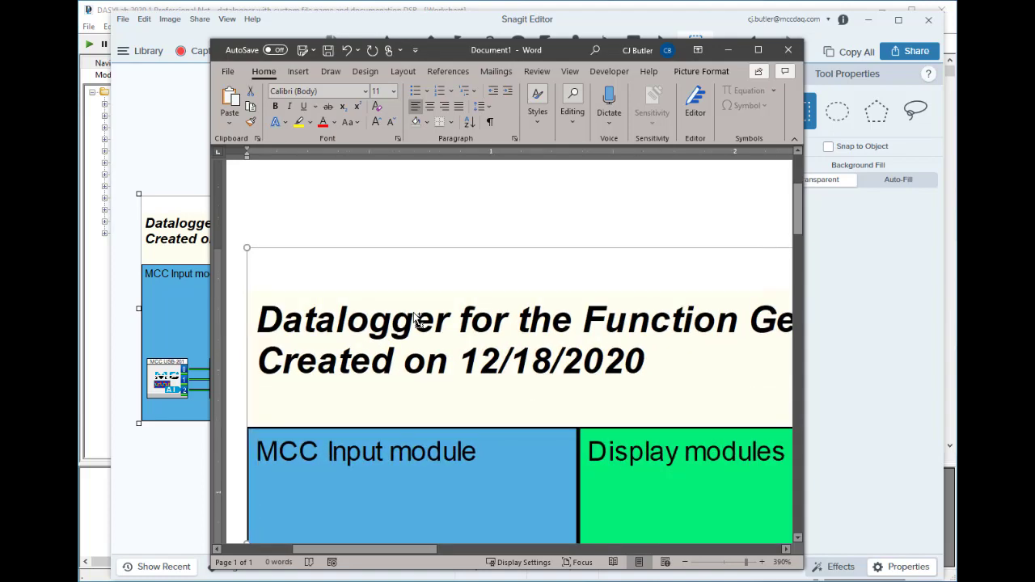
scroll(415, 318, "down", 6, "ctrl")
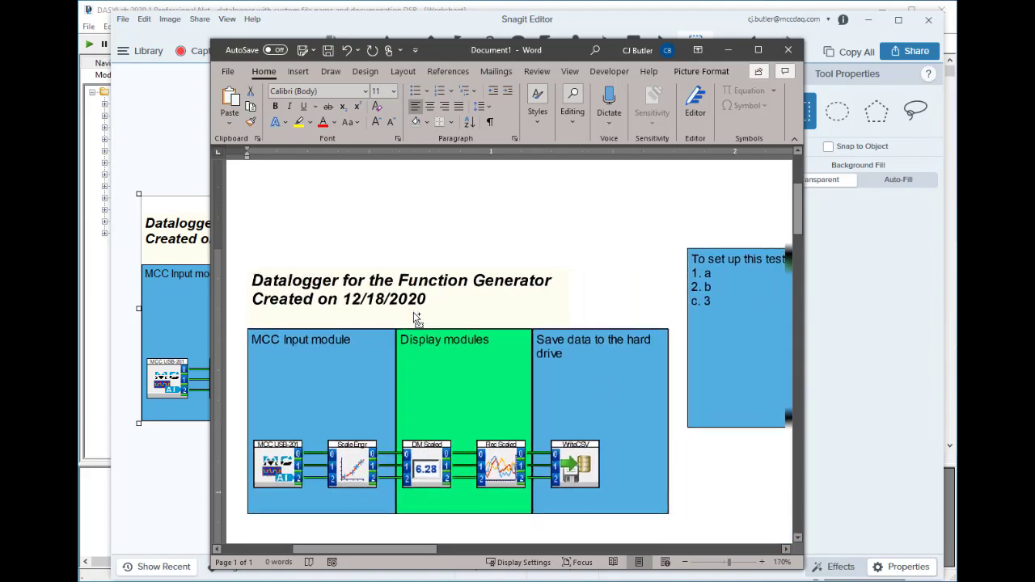
- Put away the Word document and Snagit Editor to return to the DASYLab worksheet
scroll(415, 318, "down", 3, "ctrl")
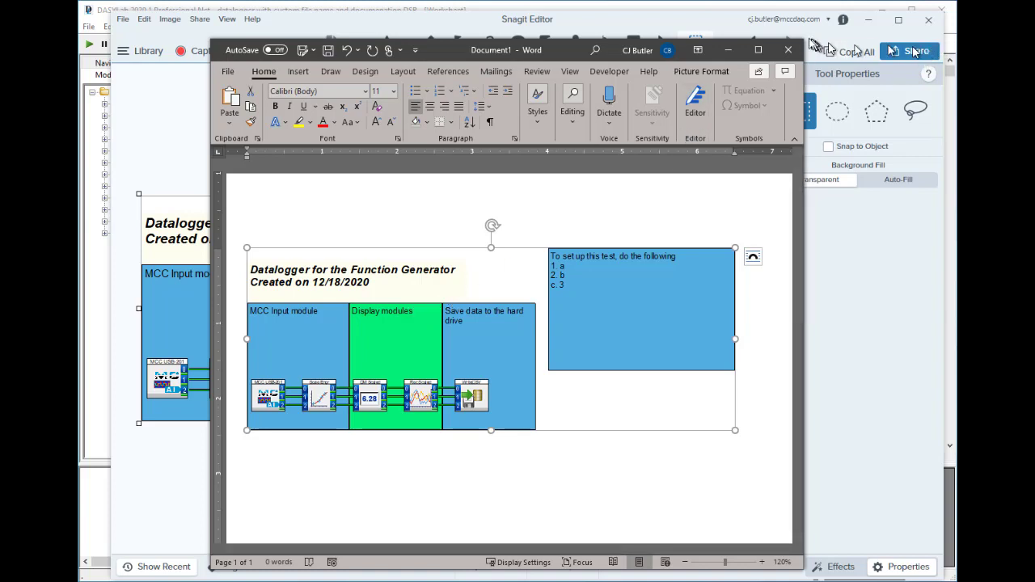
left_click(731, 50)
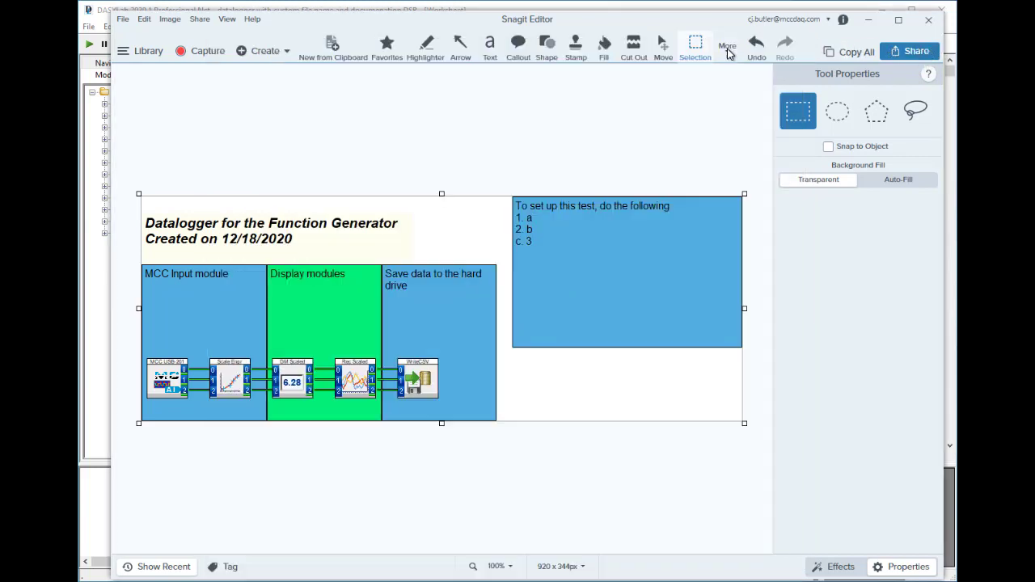
left_click(867, 24)
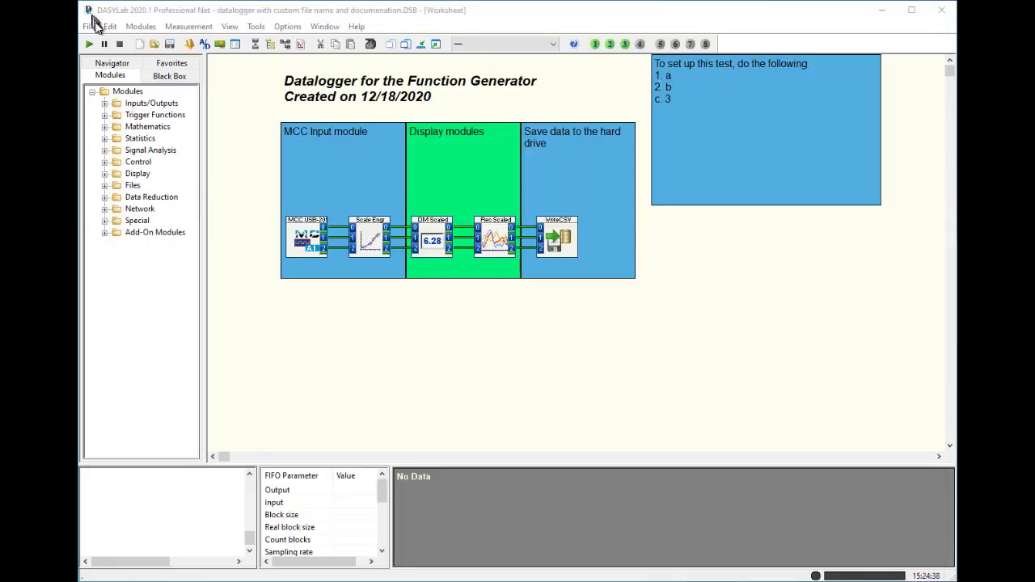
- Print the datalogger worksheet, review the output page in Snagit Editor and return to DASYLab
left_click(92, 26)
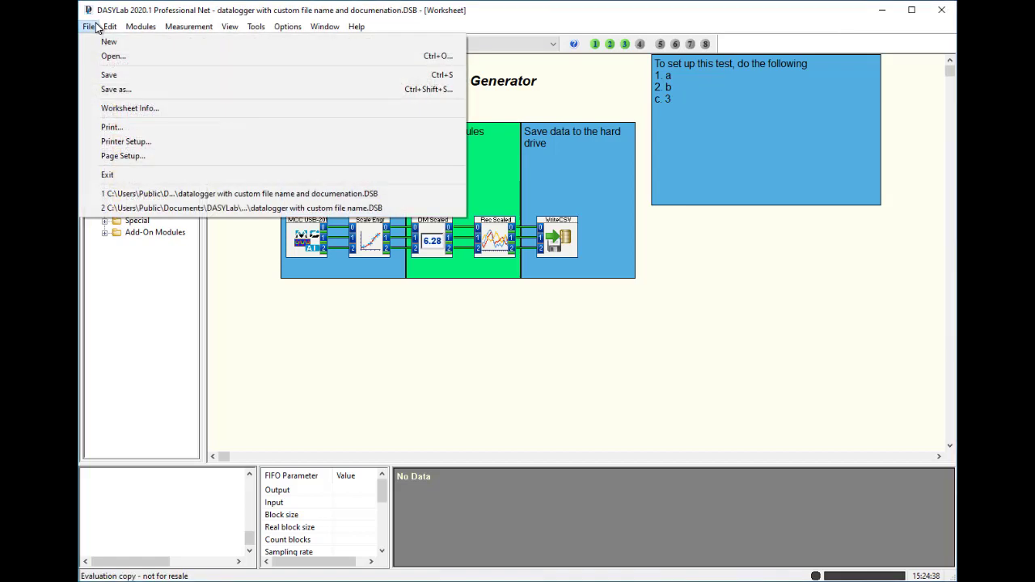
left_click(123, 131)
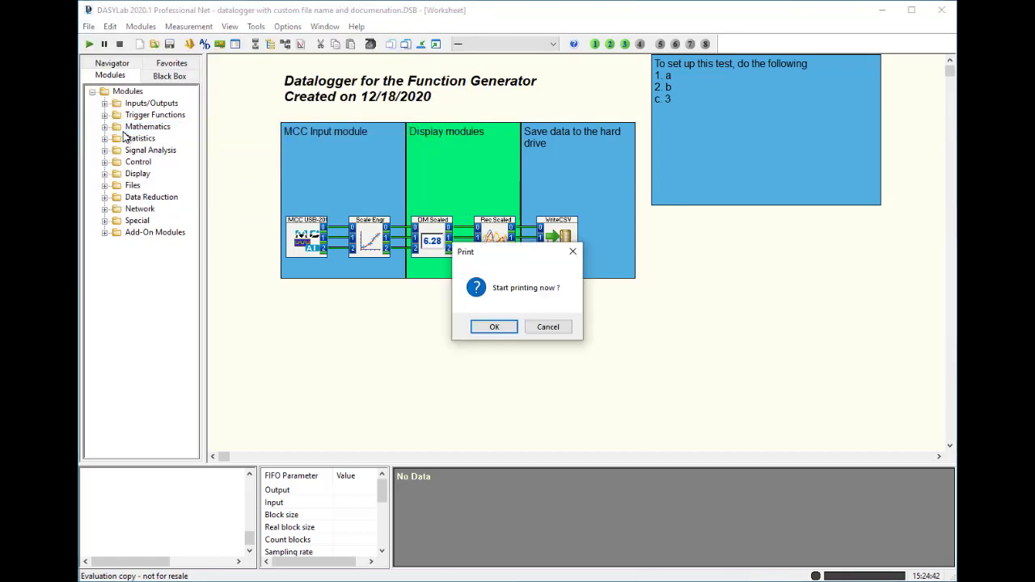
left_click(494, 329)
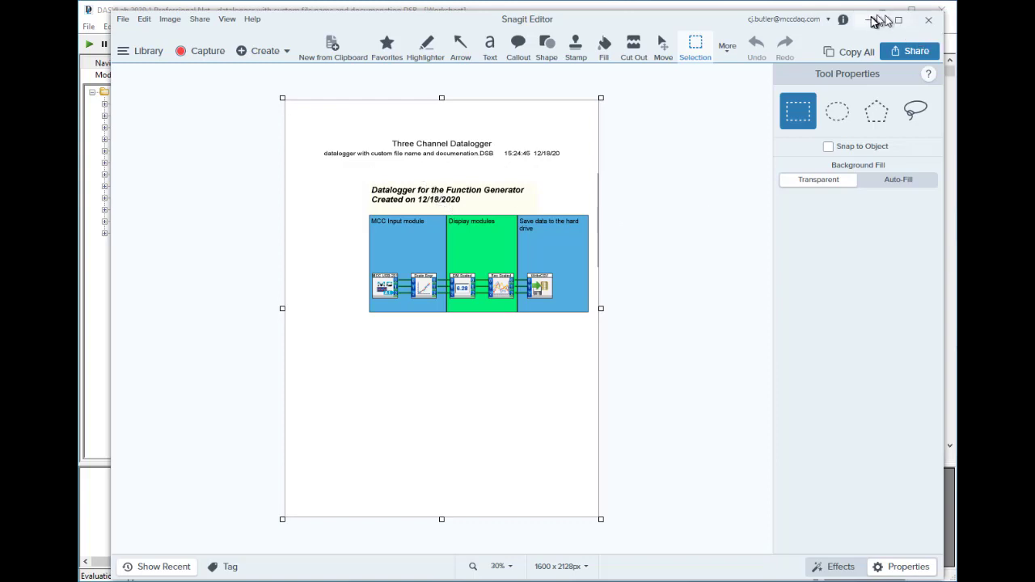
left_click(870, 19)
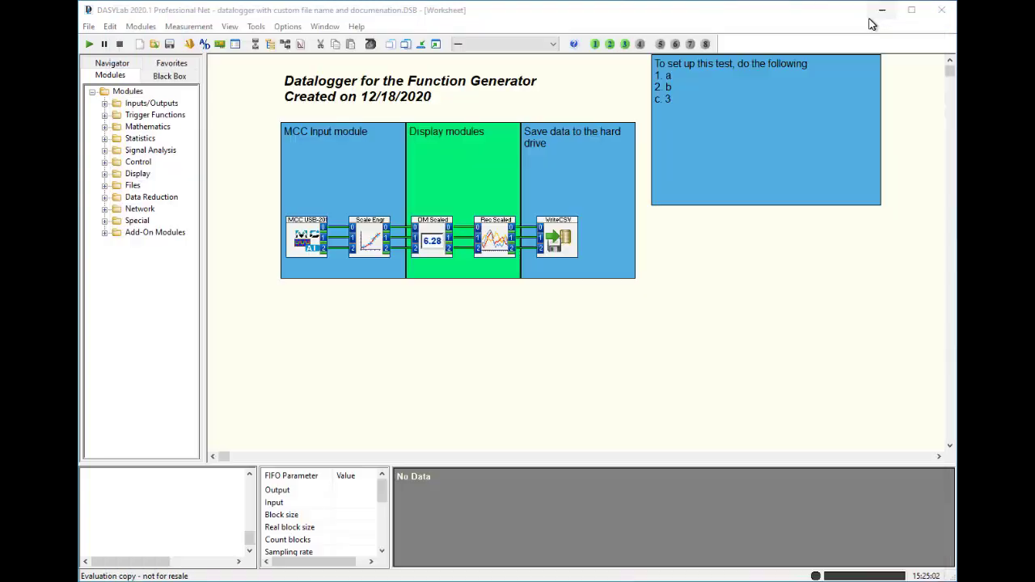
- In the page setup, include the author, department, comment, company and worksheet name in the printed footer
left_click(88, 26)
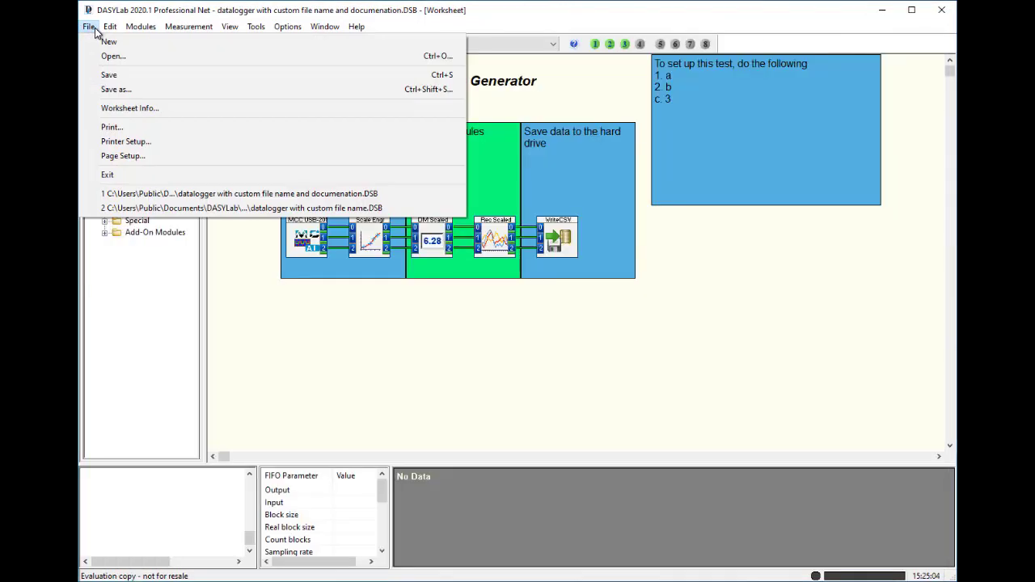
left_click(146, 155)
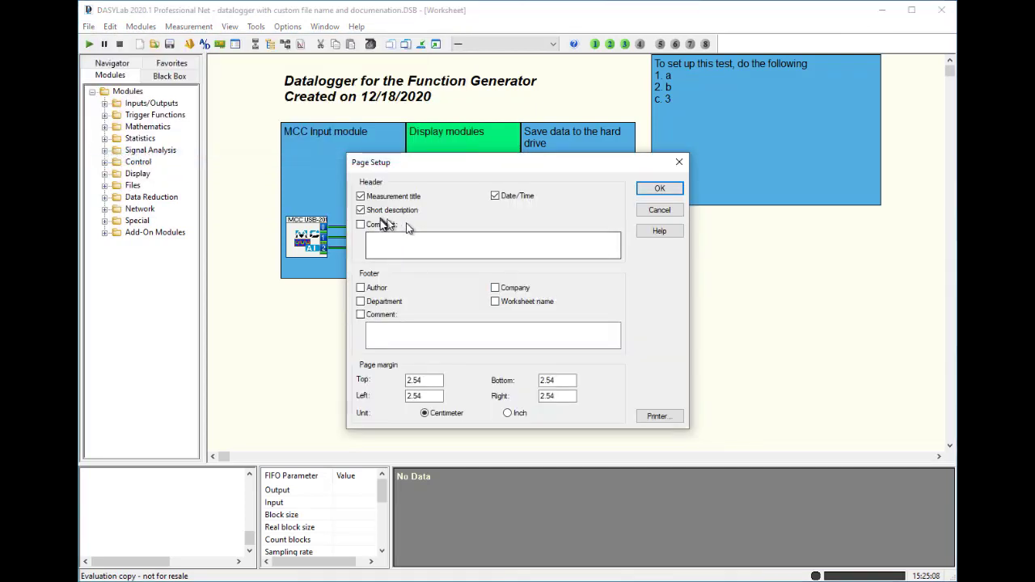
left_click(376, 289)
left_click(375, 301)
left_click(375, 316)
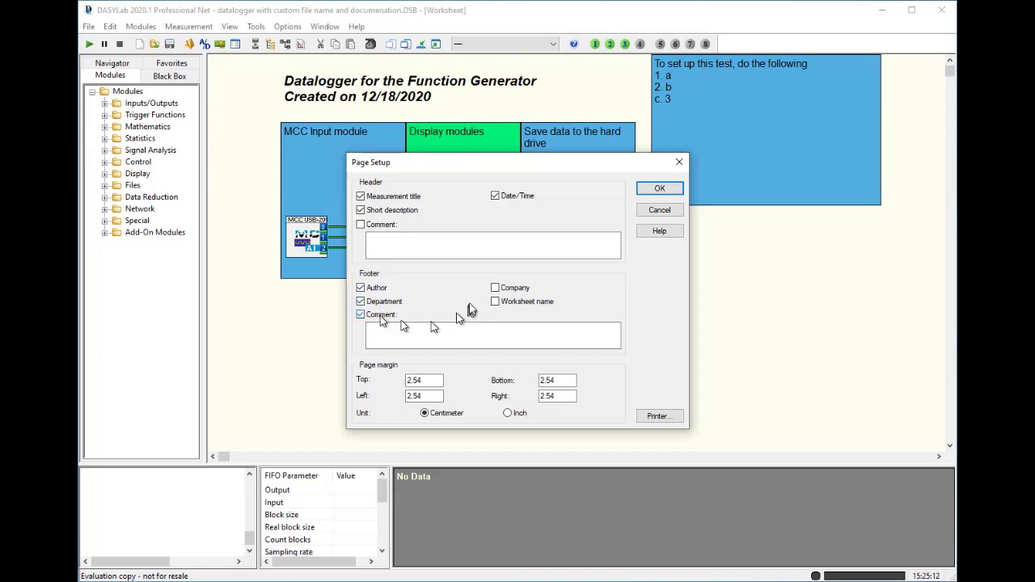
left_click(497, 290)
left_click(510, 303)
- Enable the header comment, enter "short header comment" for the header and "footer comment" for the footer, and accept the page setup
left_click(388, 226)
left_click(454, 250)
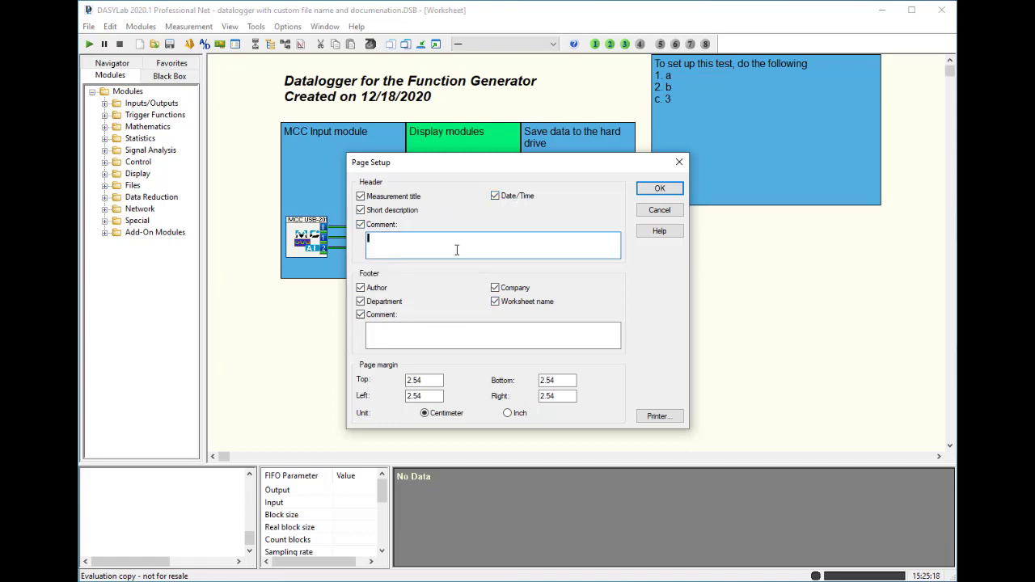
type("short header comment")
left_click(388, 328)
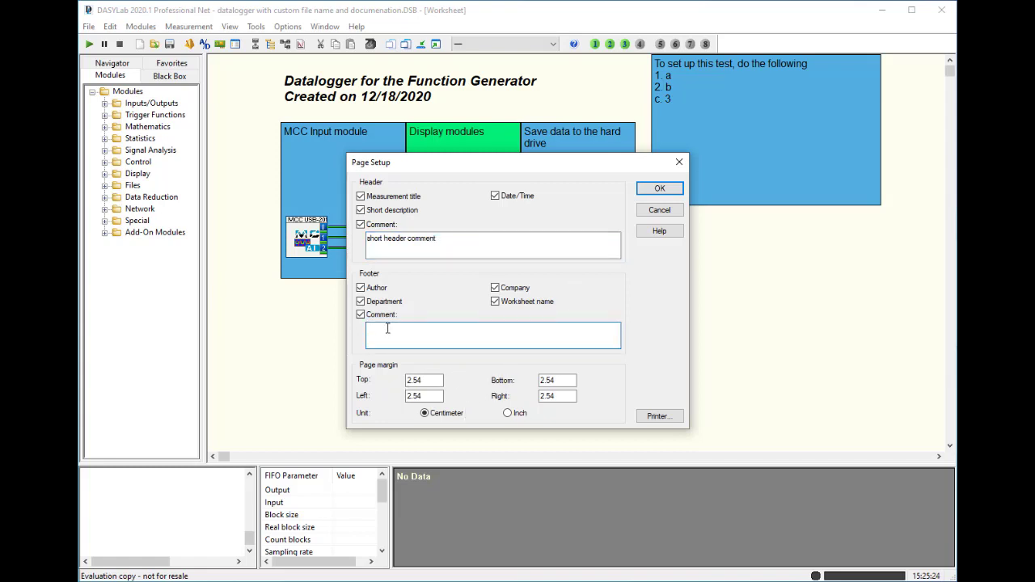
type("footer comment")
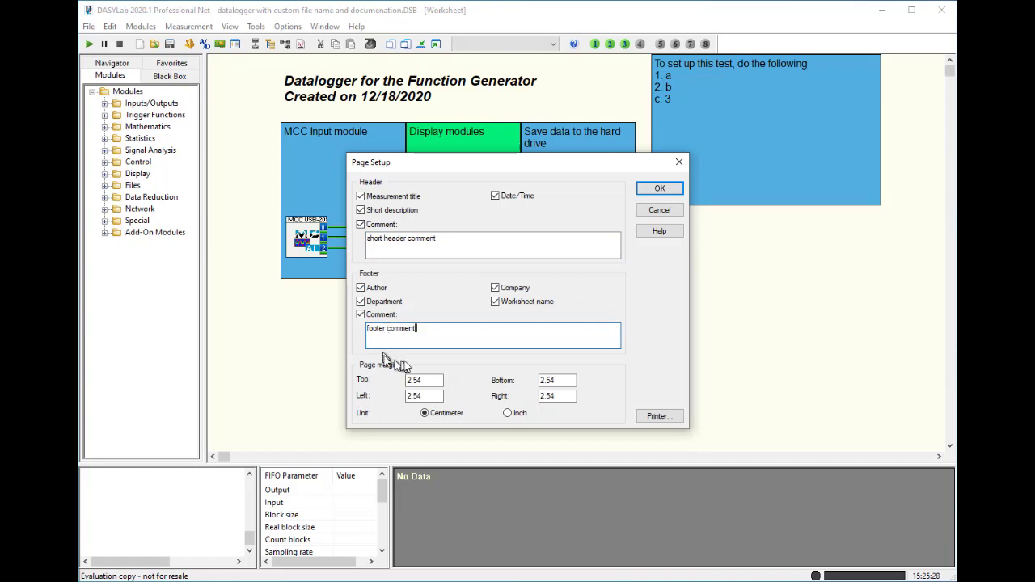
left_click(660, 188)
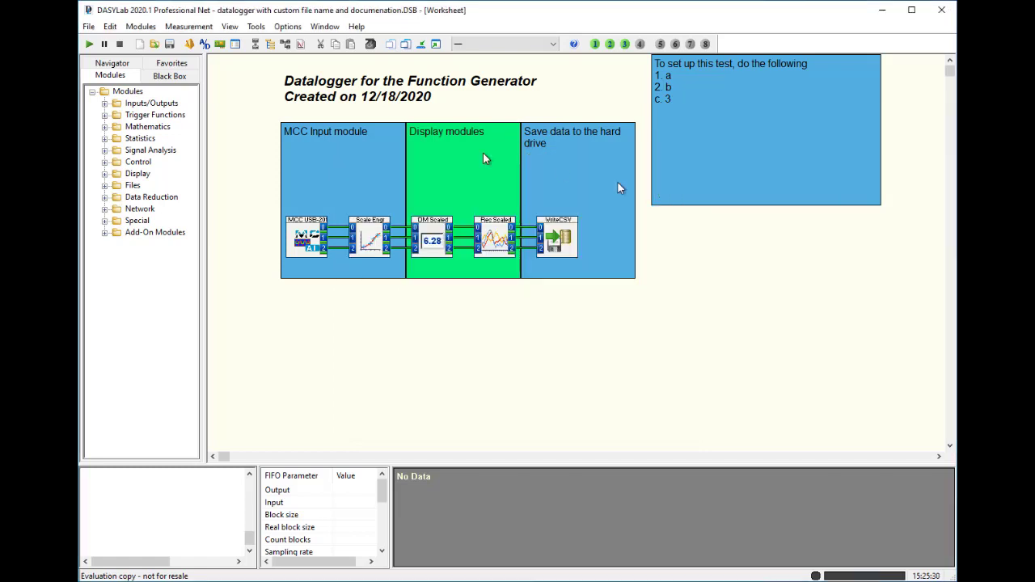
- Print the worksheet again with the new header and footer, check the page in Snagit Editor and return to DASYLab
left_click(88, 26)
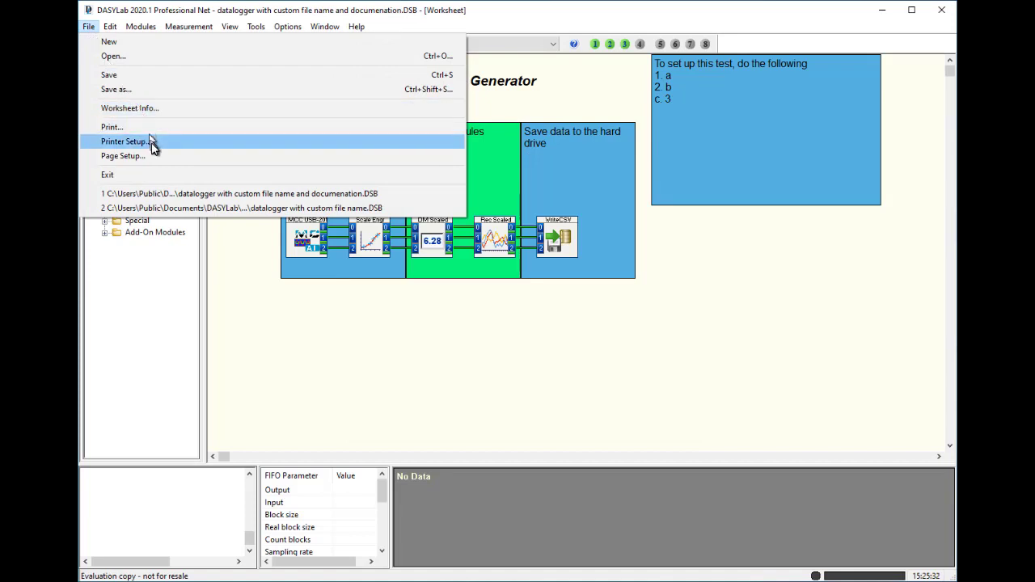
left_click(142, 128)
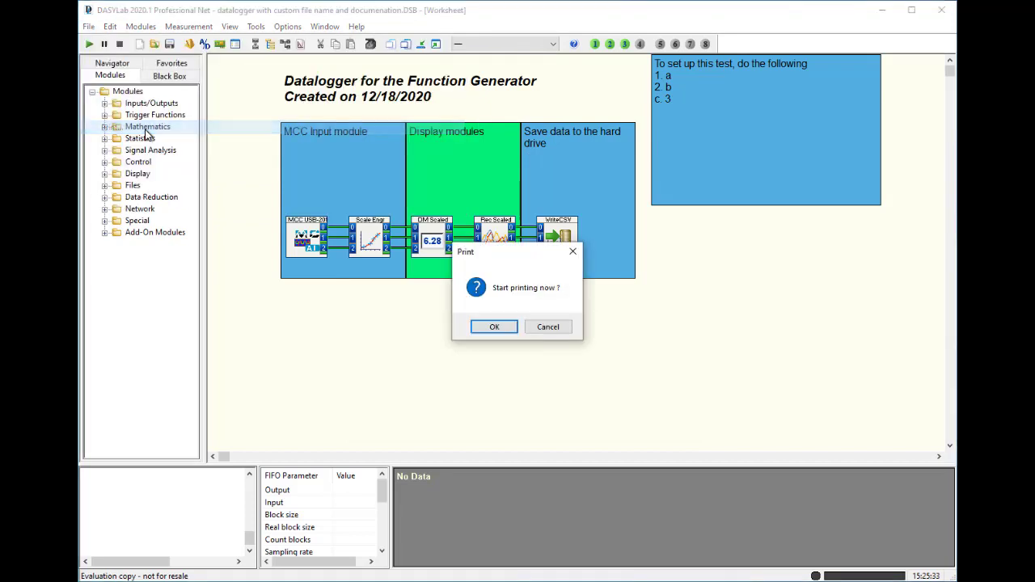
left_click(490, 328)
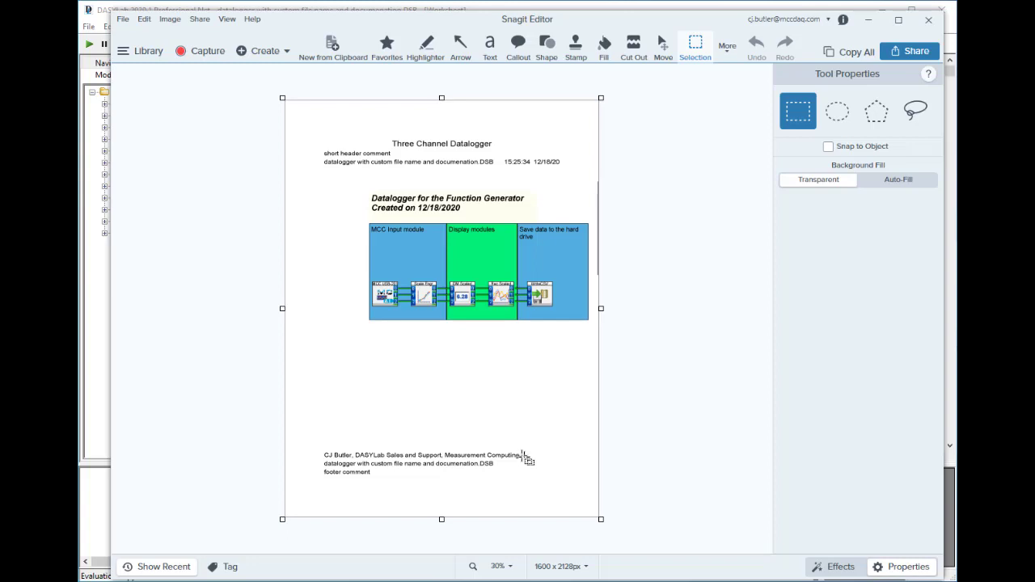
left_click(870, 19)
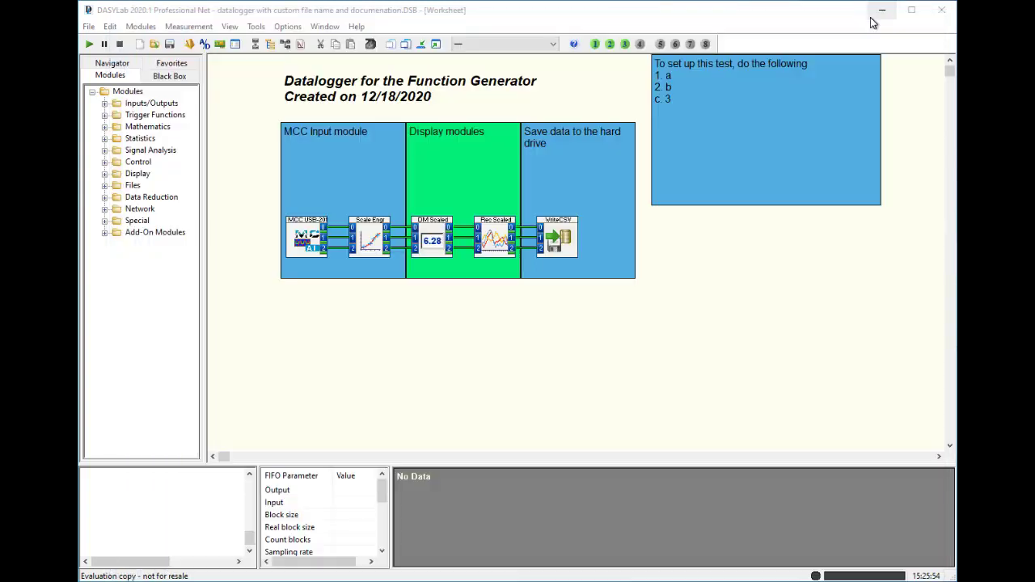
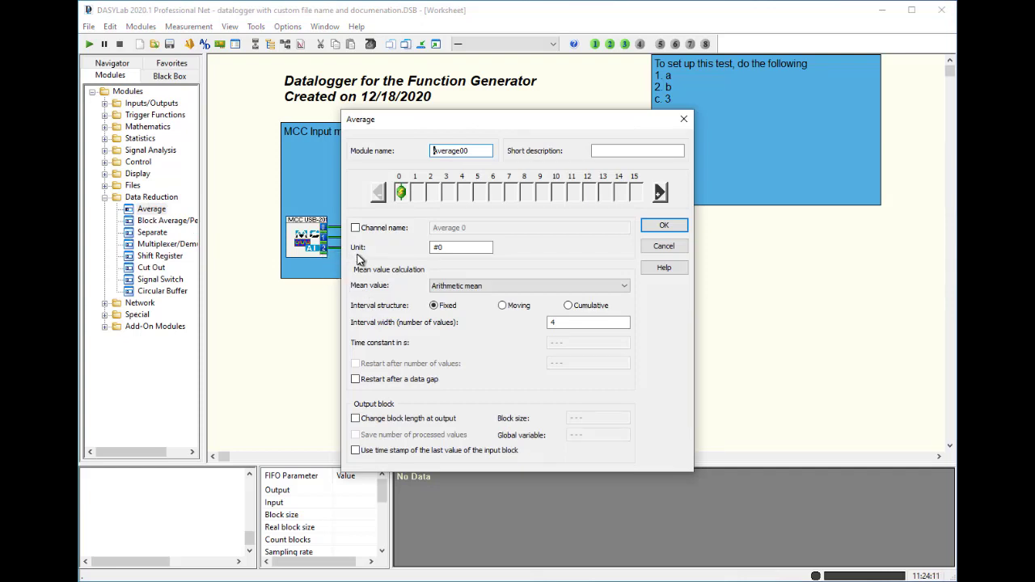
- Extend the Average module to three channels and set channel 0's interval width to 100 values
left_click(660, 192)
left_click(660, 192)
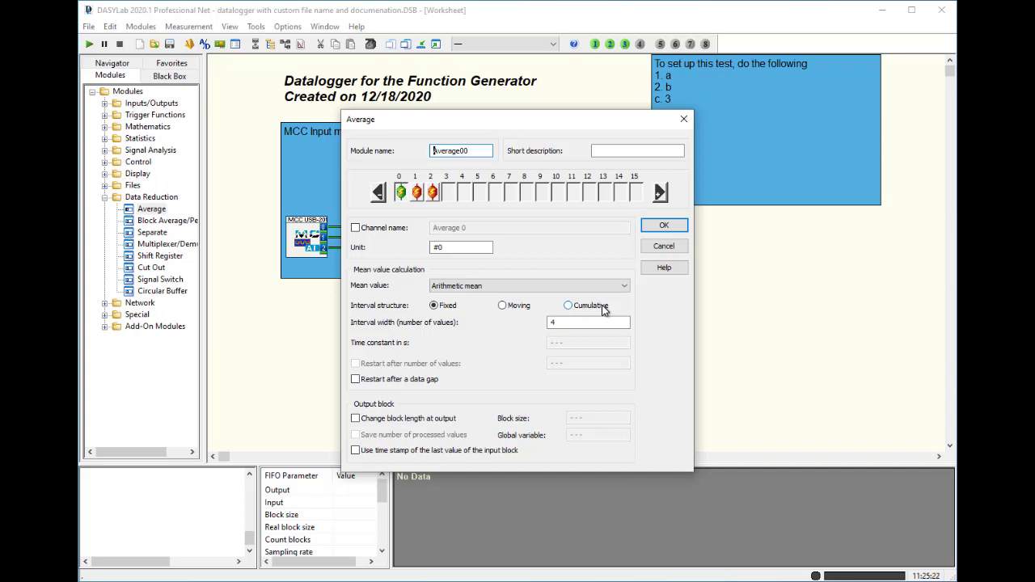
left_click(569, 322)
key("BackSpace")
type("100")
- Enable changing the block length at output for channel 0 and set the block size to 10
left_click(355, 418)
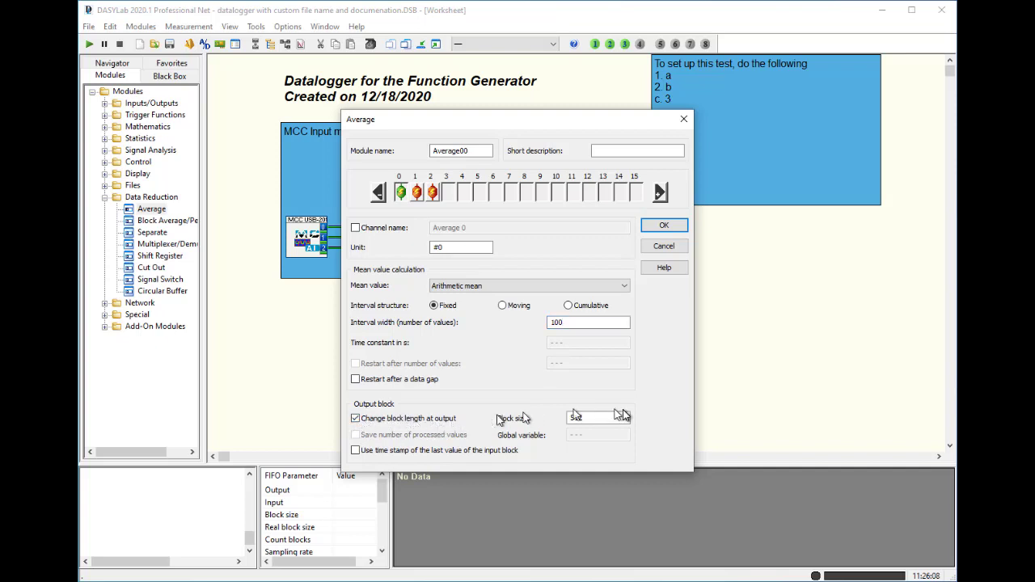
left_click_drag(608, 419, 570, 418)
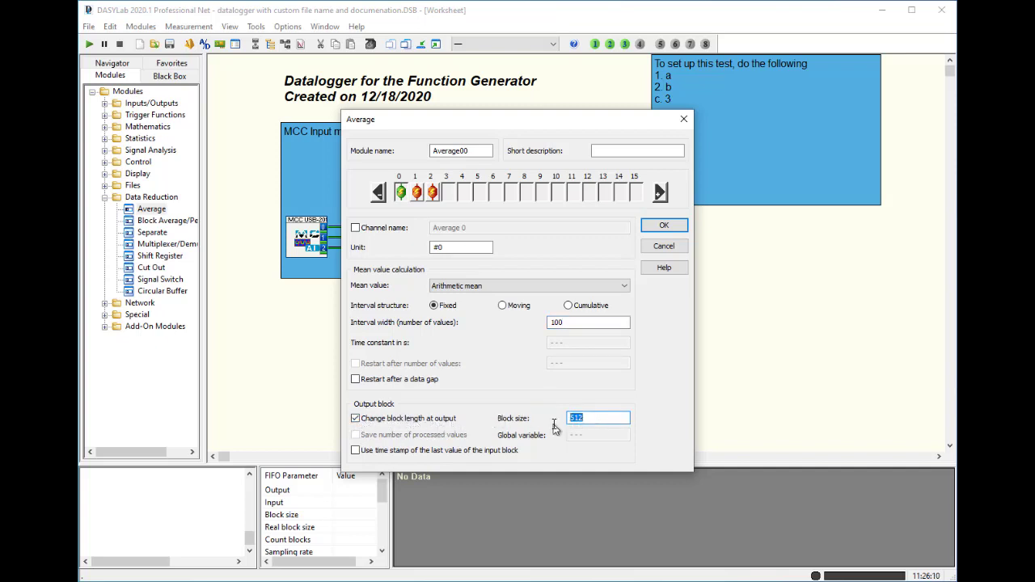
key("Right")
key("BackSpace")
key("BackSpace")
key("BackSpace")
type("10")
- Examine the averaging settings of channels 1 and 2 in the Average module
left_click(416, 192)
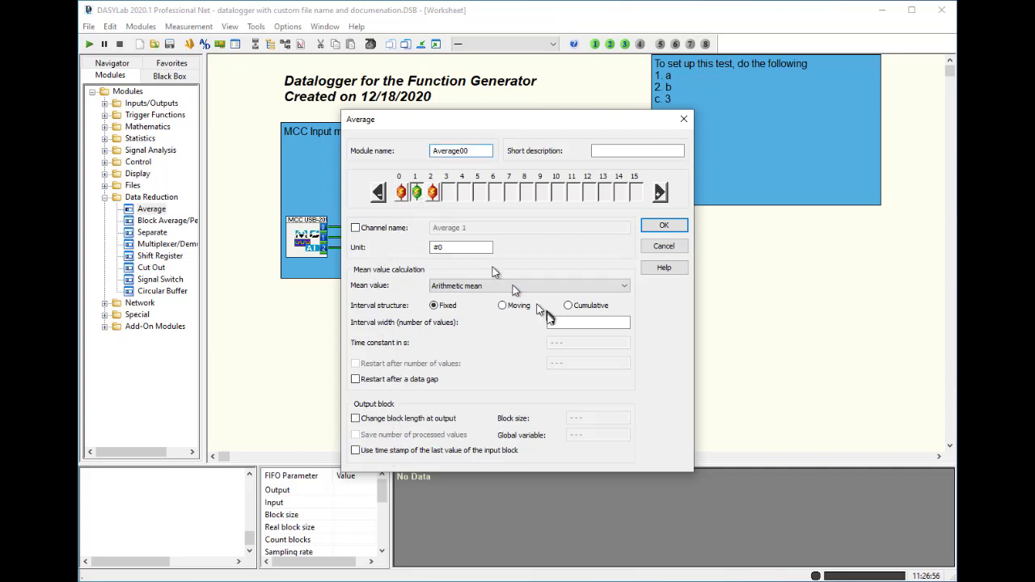
left_click(550, 322)
type("4")
left_click(432, 194)
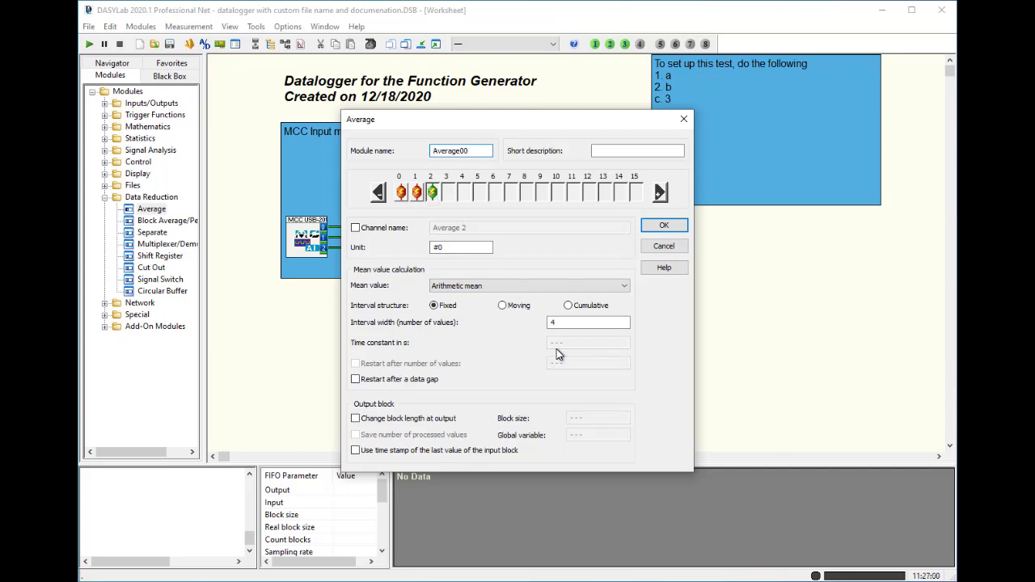
- Copy channel 0's averaging settings to channels 1 and 2 and accept the Average module's properties
left_click(400, 192)
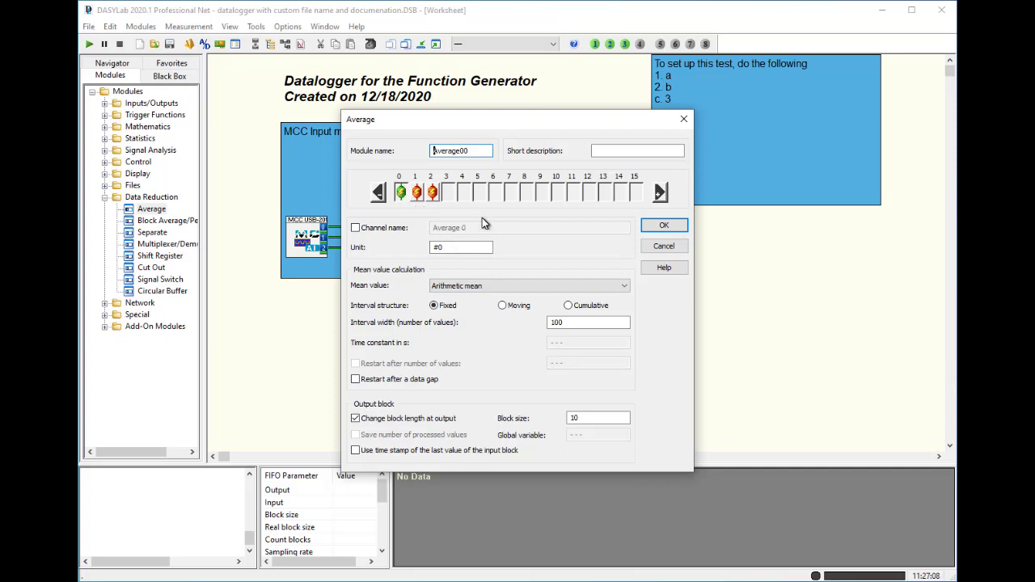
left_click(416, 193)
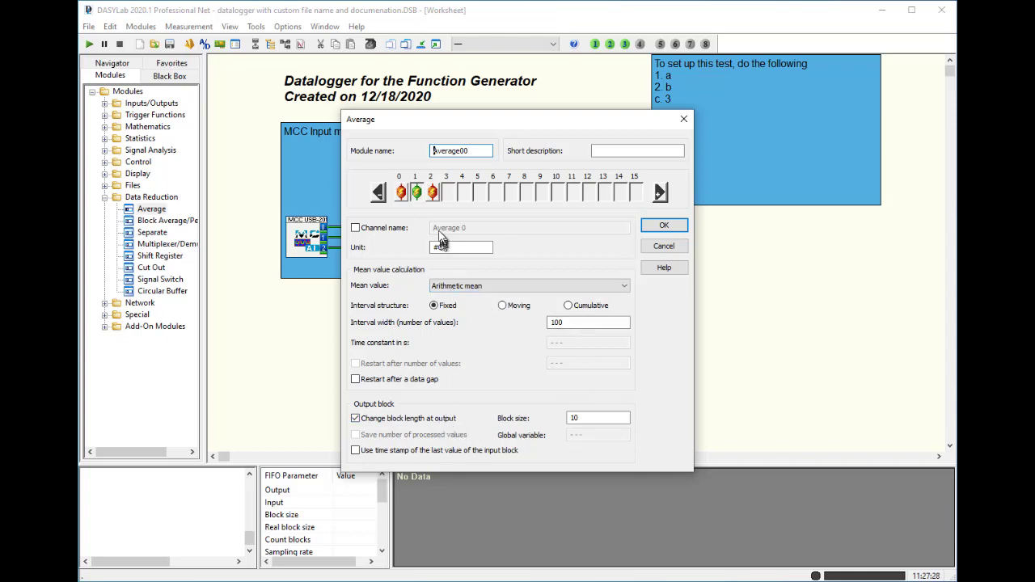
left_click(433, 192)
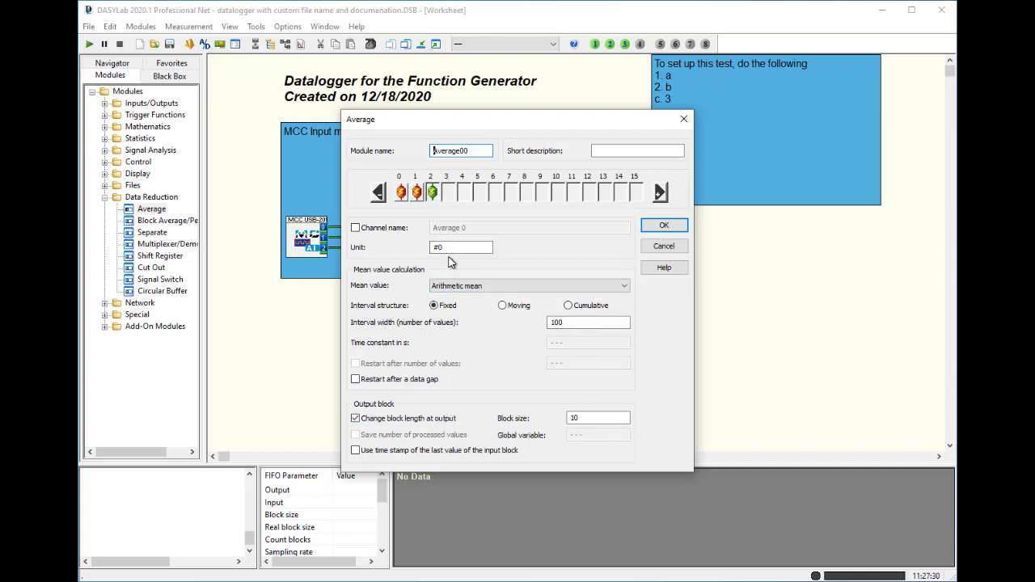
left_click(660, 225)
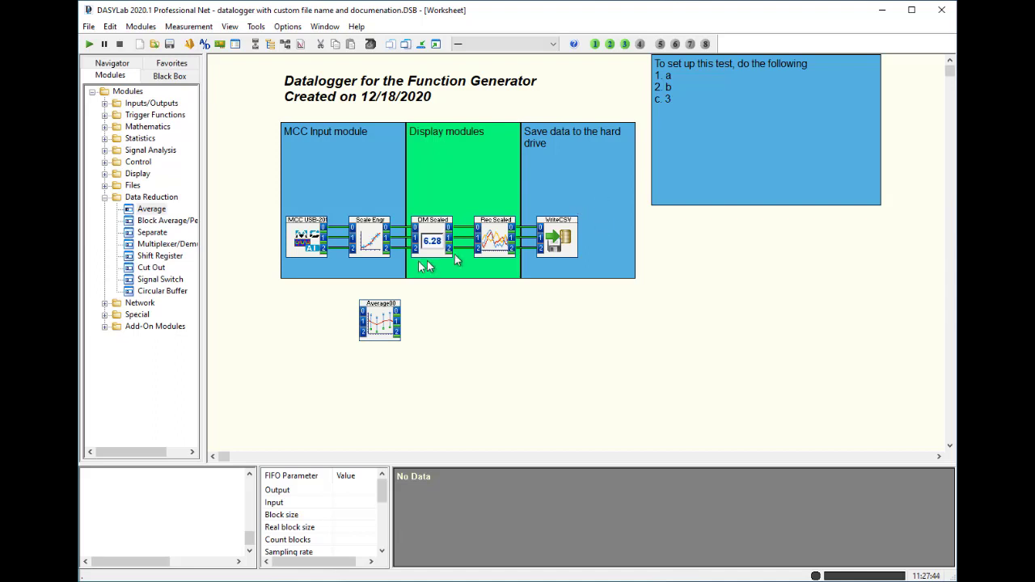
- Delete the Scale Engr module's input connections and shift the four modules from Scale Engr to WriteCSV away from the MCC input module
right_click(367, 234)
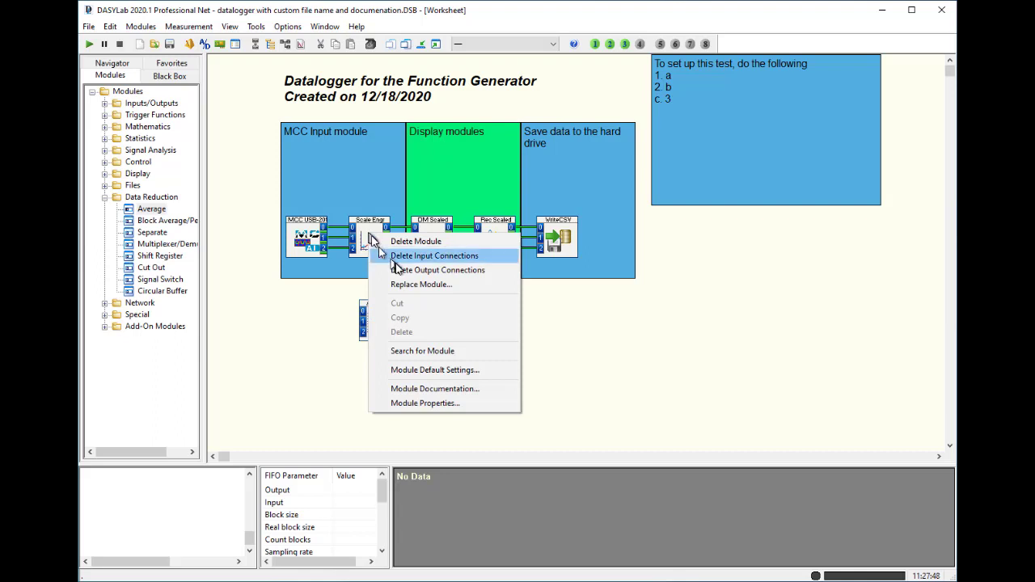
left_click(401, 256)
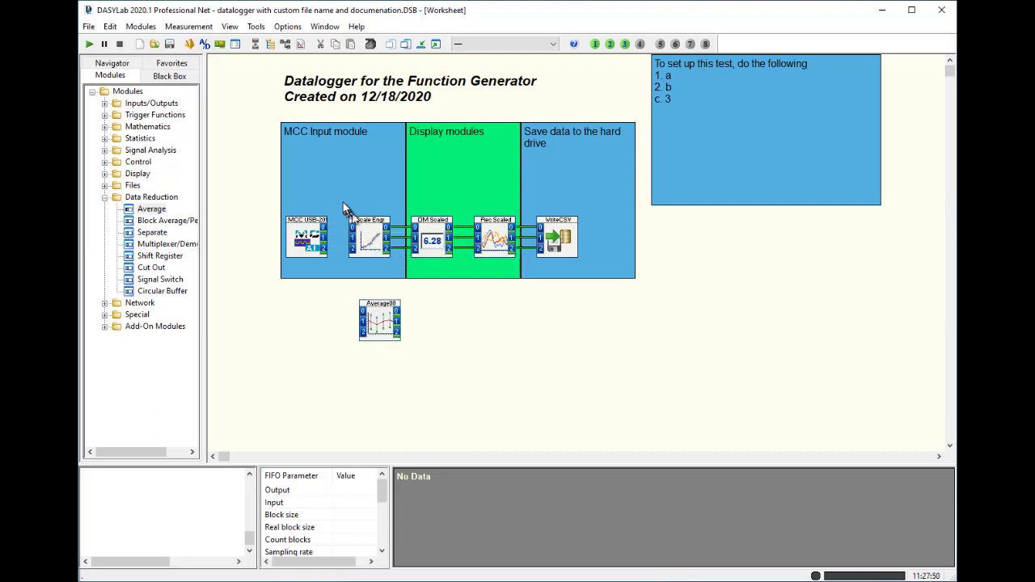
left_click_drag(337, 197, 596, 273)
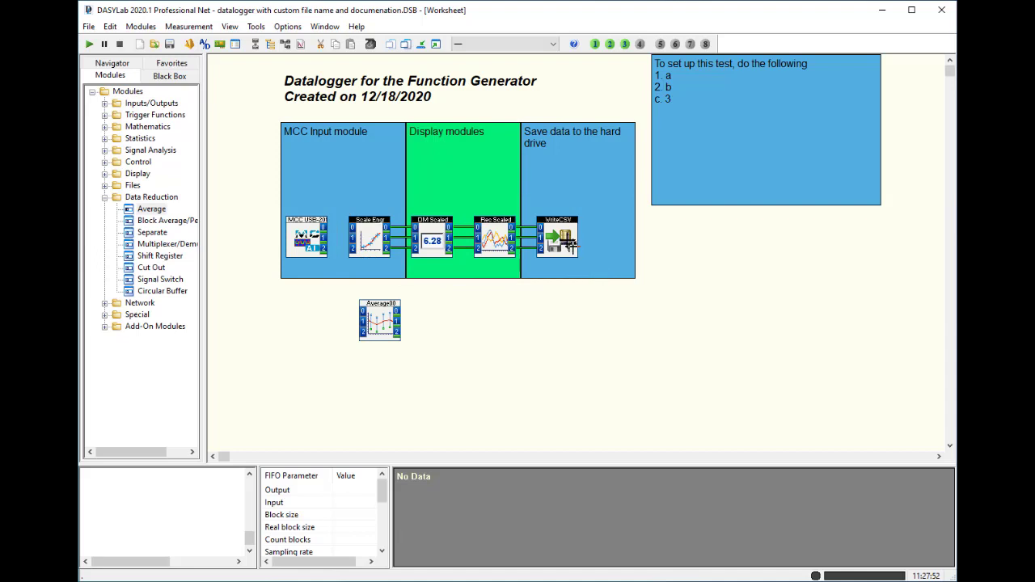
left_click_drag(560, 236, 655, 239)
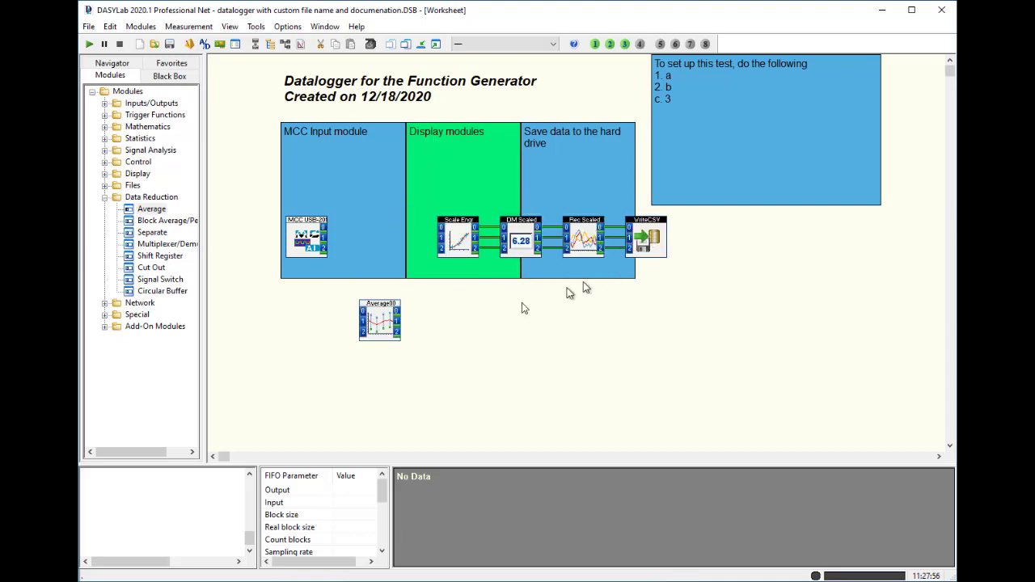
- Insert the Average module between the MCC input and Scale Engr modules, connecting it to both, and space out the remaining modules in the chain
left_click_drag(386, 329, 361, 236)
left_click_drag(474, 237, 420, 236)
left_click_drag(537, 237, 504, 237)
left_click_drag(585, 238, 562, 238)
left_click_drag(652, 234, 583, 241)
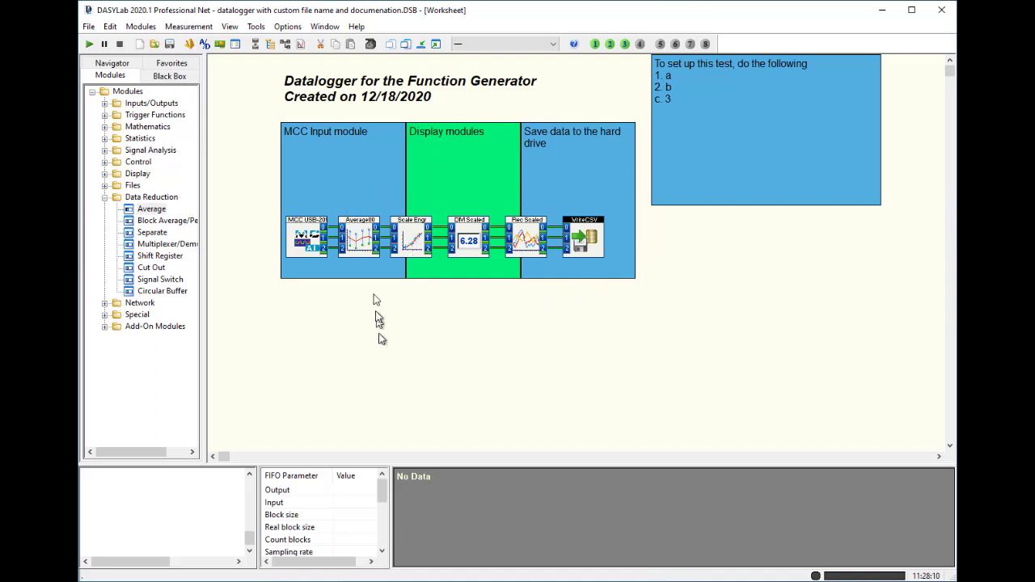
- Enable documentation frame editing and shift the "Save data to the hard drive" and "Display modules" frames right, opening a gap beside the MCC Input frame
right_click(371, 287)
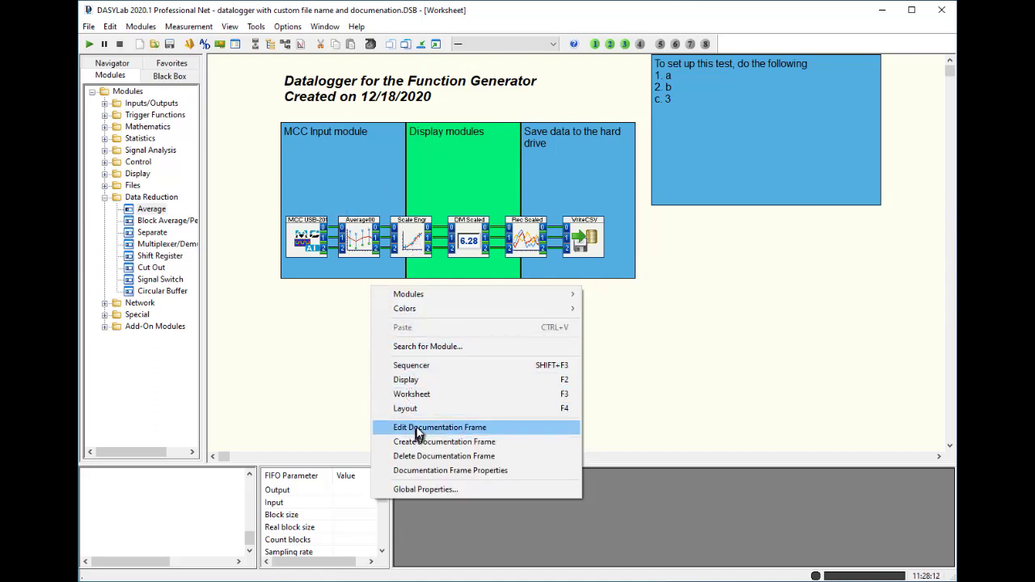
left_click(473, 429)
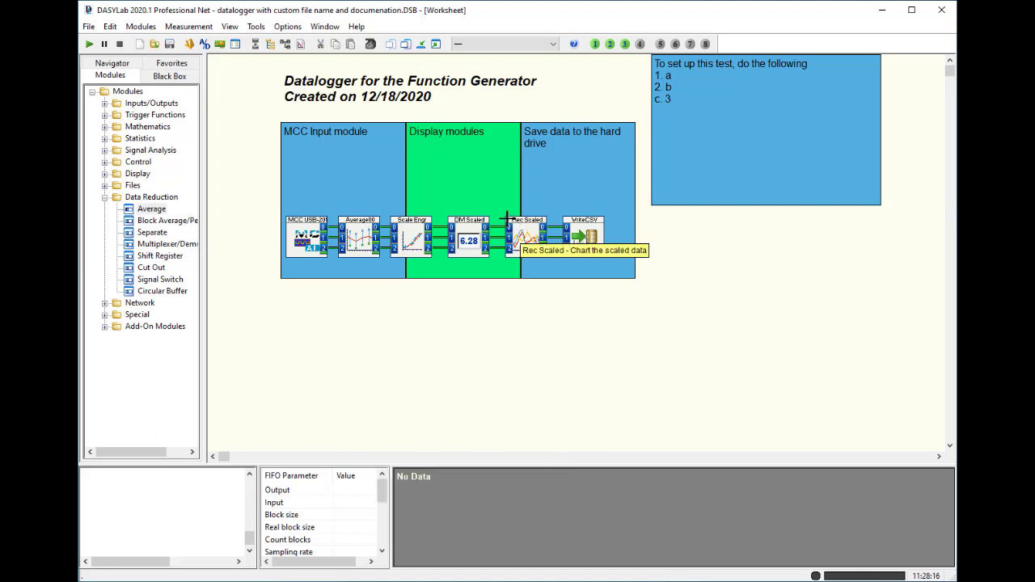
left_click_drag(590, 195, 558, 126)
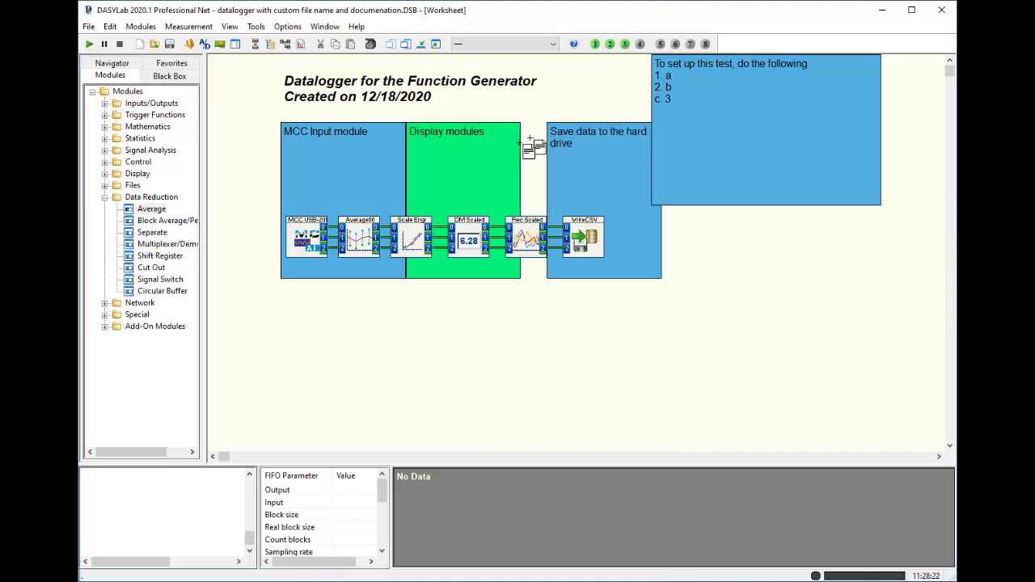
left_click_drag(415, 130, 443, 132)
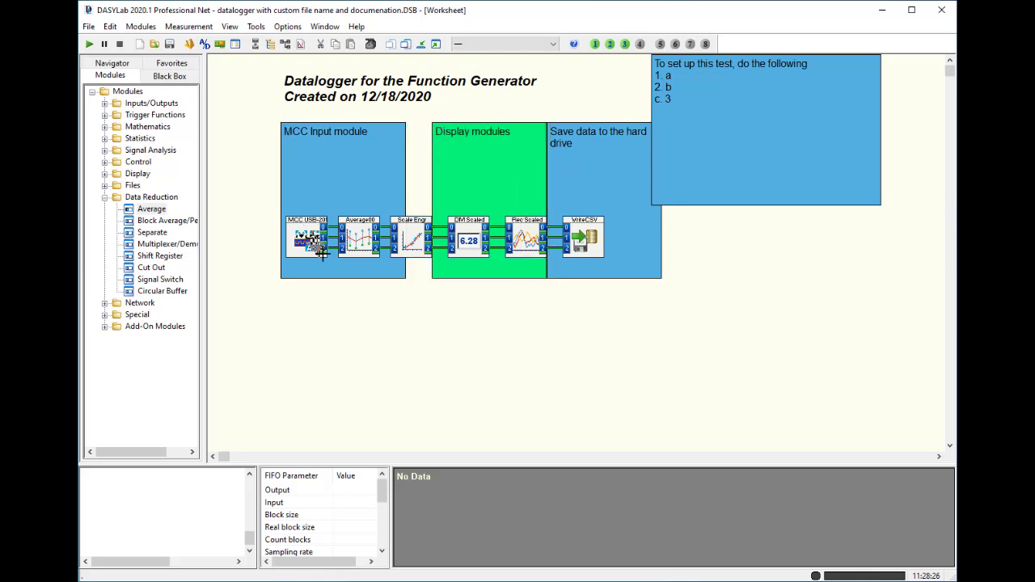
- Widen the MCC Input frame around Scale Engr, narrow the Display modules frame to meet it, end frame editing, and fit Rec Scaled inside the green frame
left_click_drag(406, 279, 434, 281)
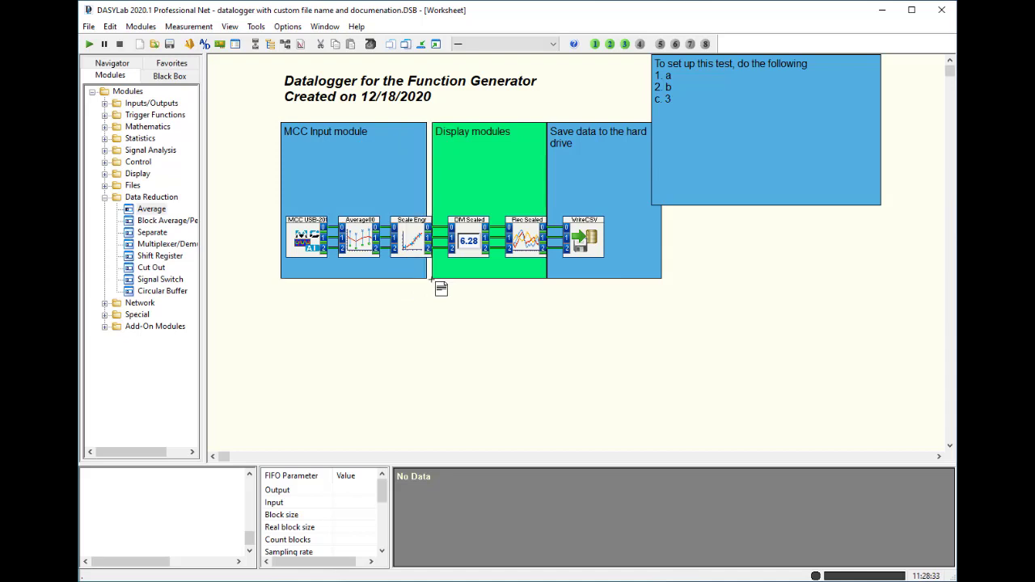
left_click_drag(425, 280, 439, 280)
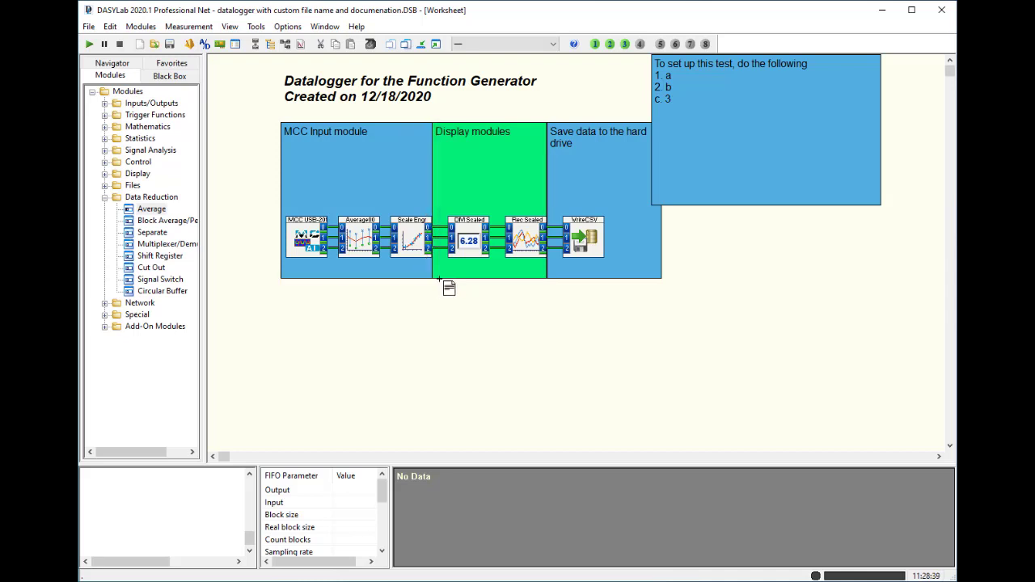
left_click_drag(436, 122, 442, 123)
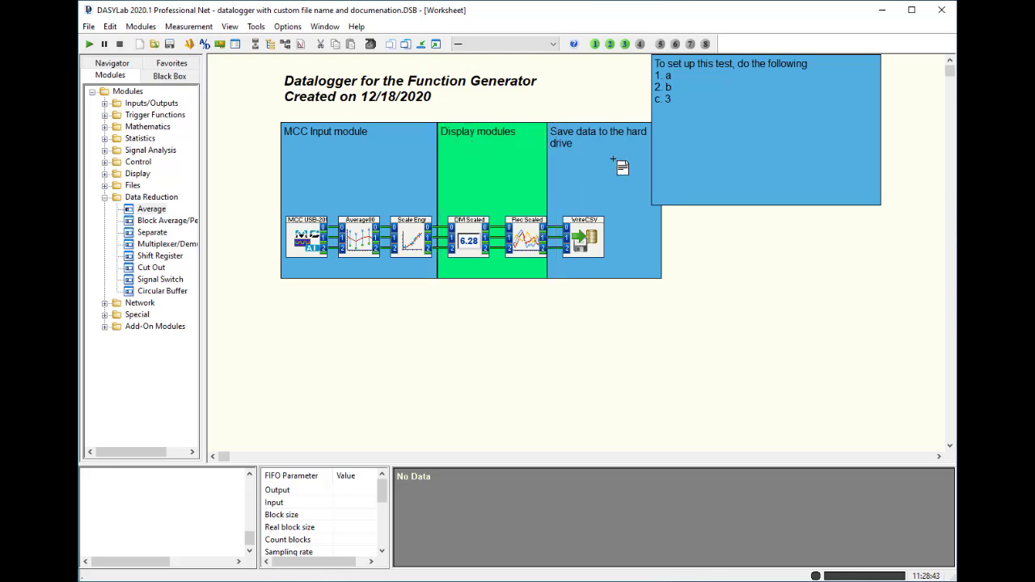
mouse_move(548, 122)
left_mouse_down()
mouse_move(558, 116)
mouse_move(548, 123)
left_mouse_up()
right_click(523, 331)
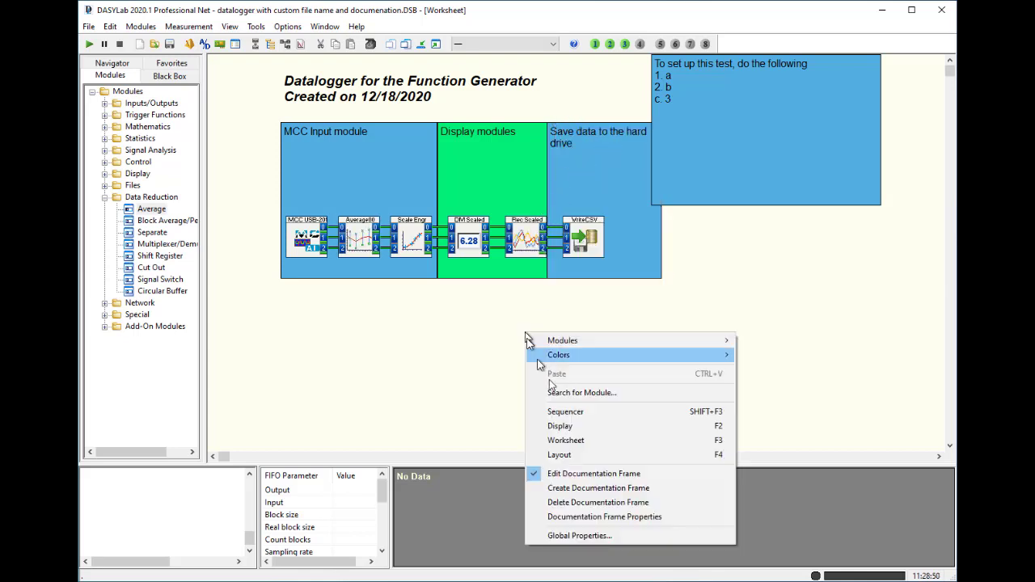
left_click(586, 476)
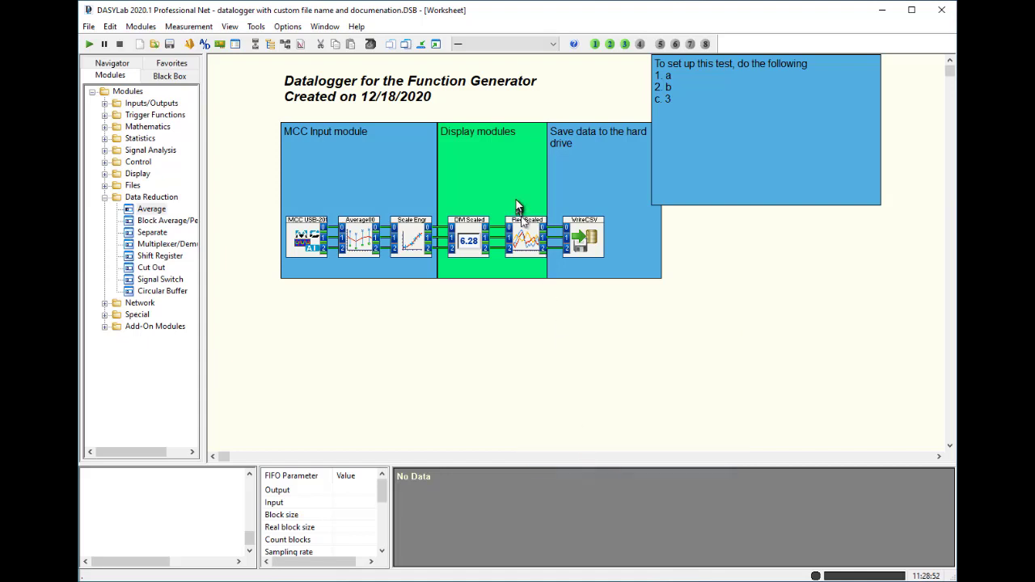
left_click(524, 232)
left_click_drag(525, 232, 522, 232)
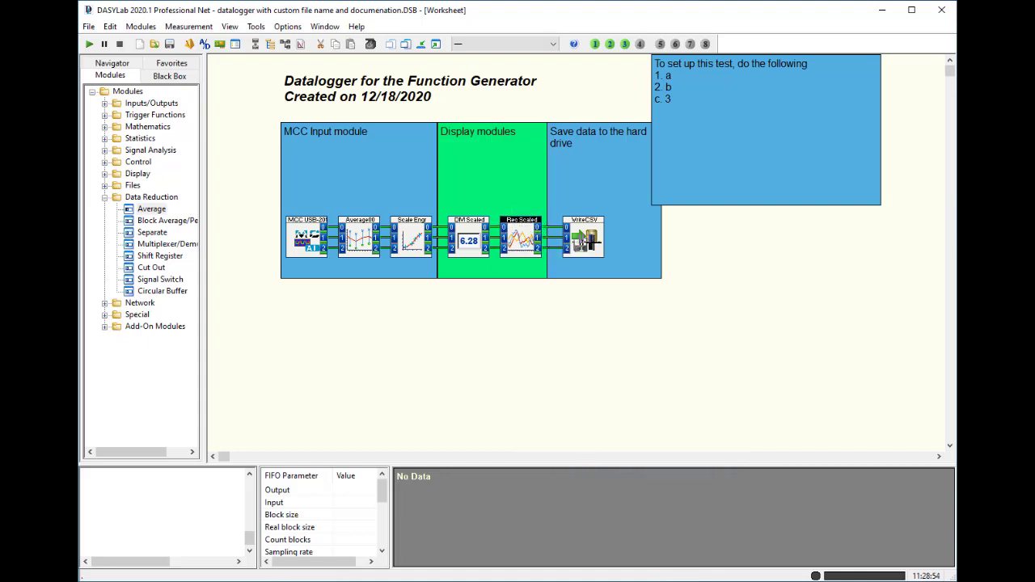
- Change the MCC Input frame's text to "MCC Input module with average and scaling"
double_click(341, 153)
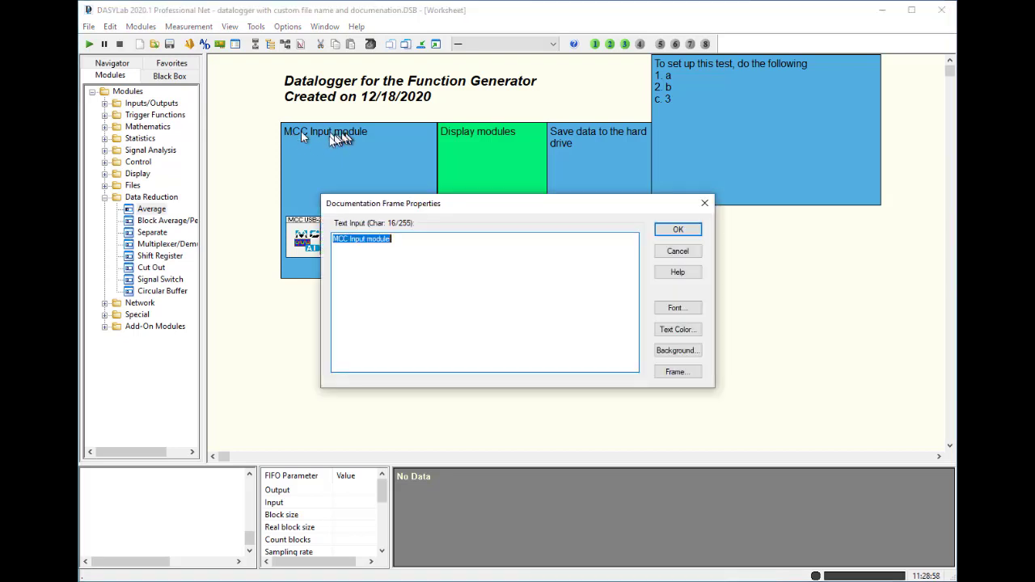
left_click(404, 240)
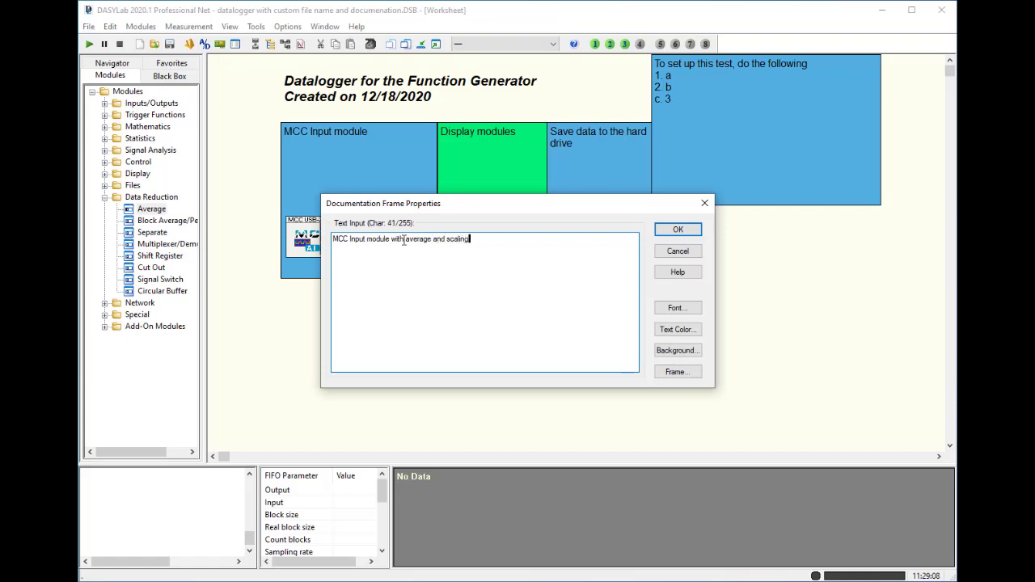
left_click(678, 230)
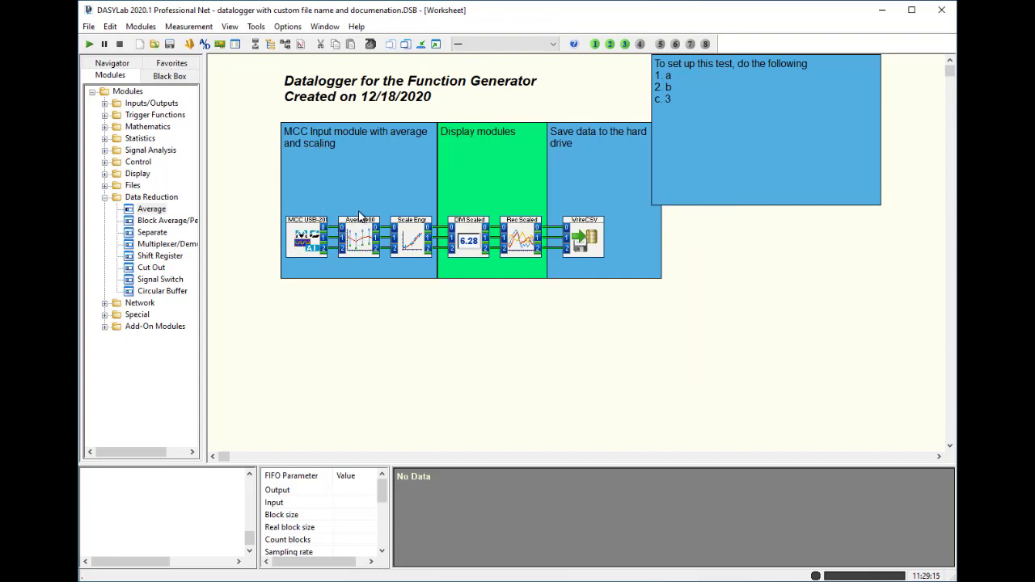
- Rename the Average module as Average-100 and copy the channel names through the worksheet
right_click(354, 234)
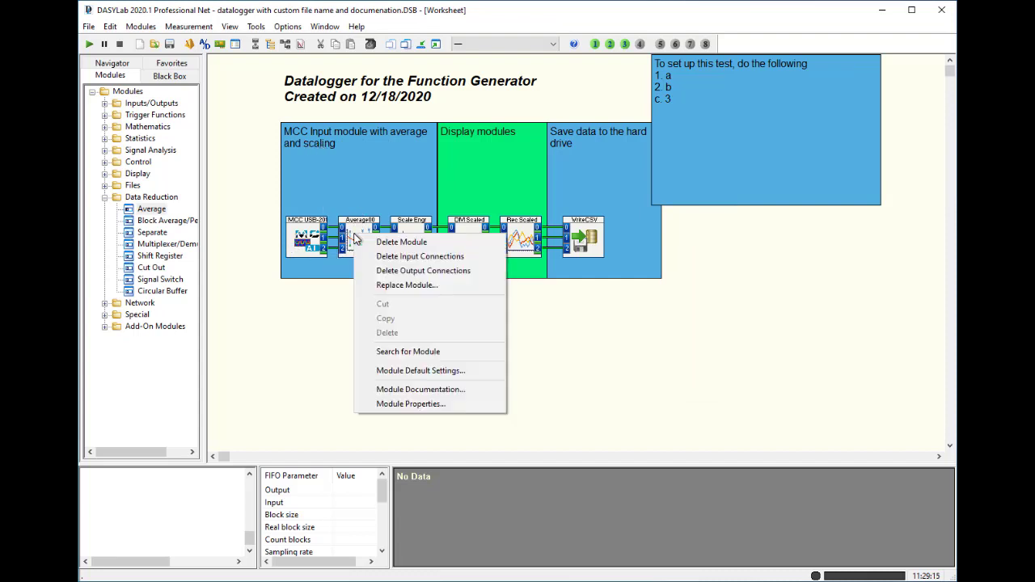
left_click(410, 404)
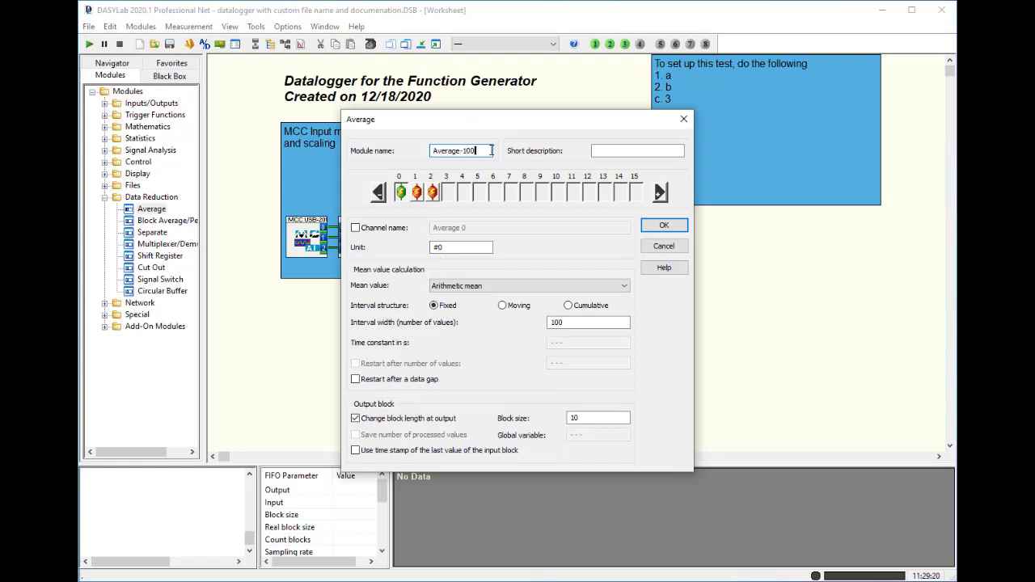
left_click(674, 227)
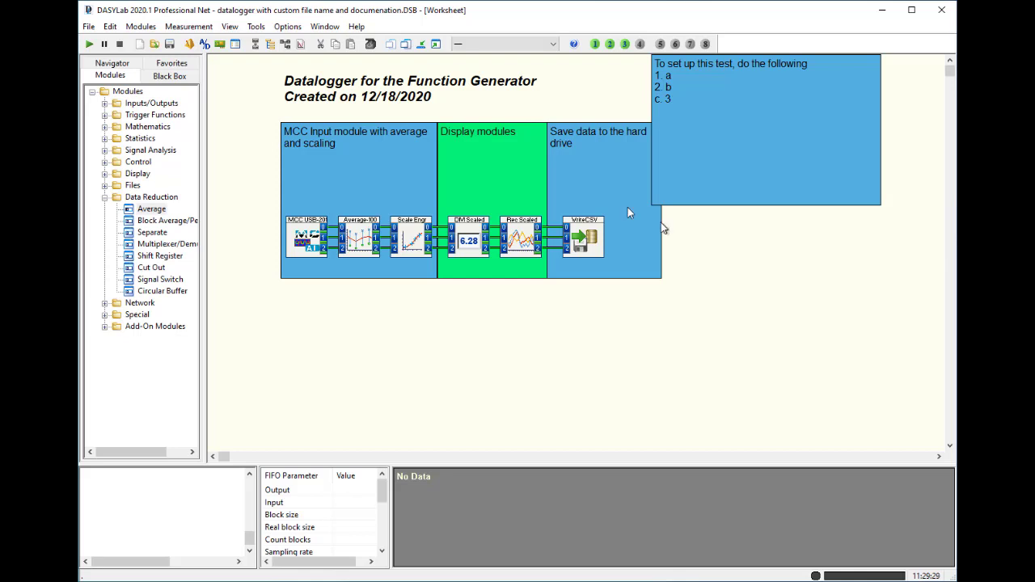
left_click(289, 27)
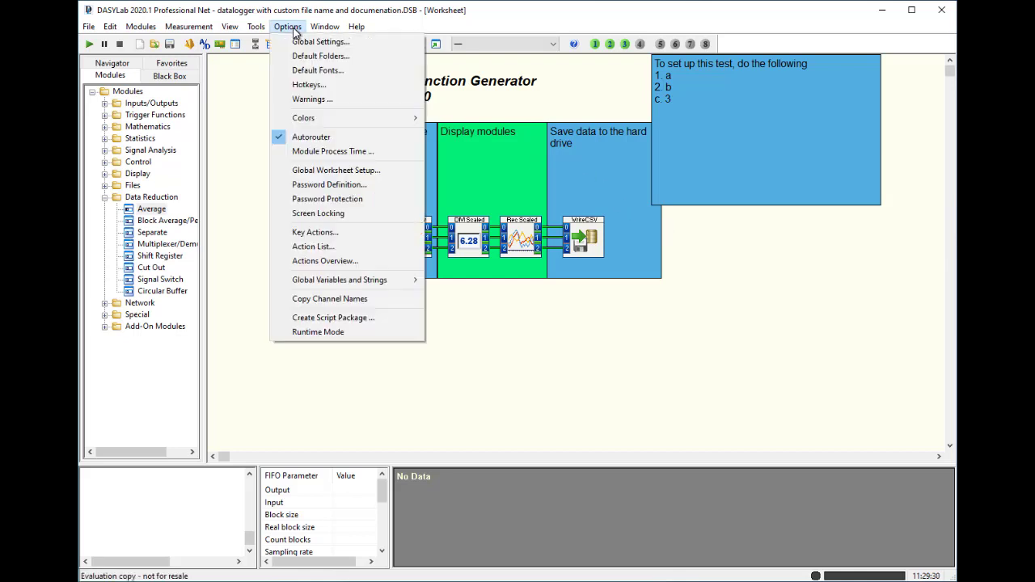
left_click(330, 298)
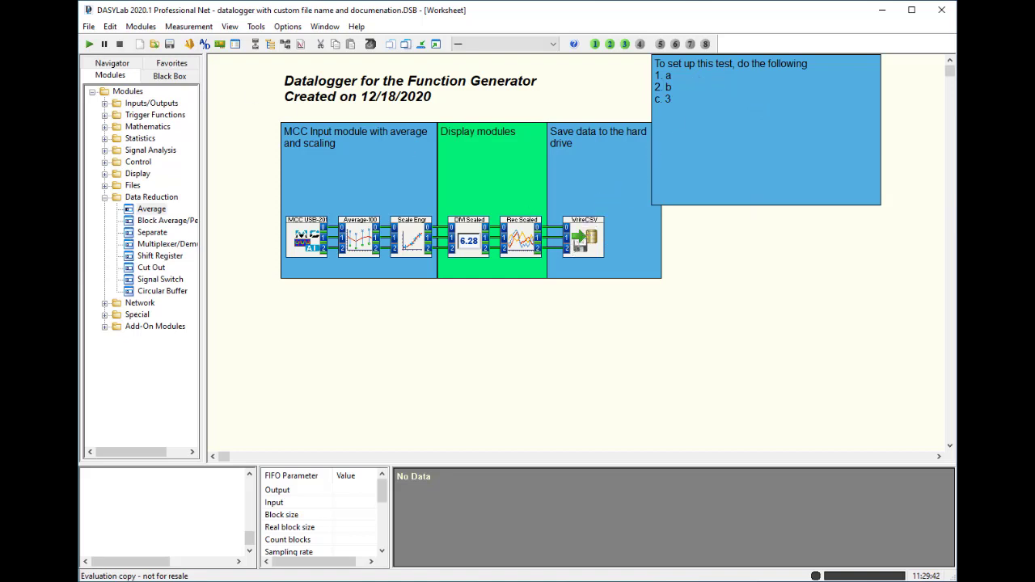
- Start the measurement with the work order "Separate and Average" and enlarge the Rec Scaled window
left_click(90, 47)
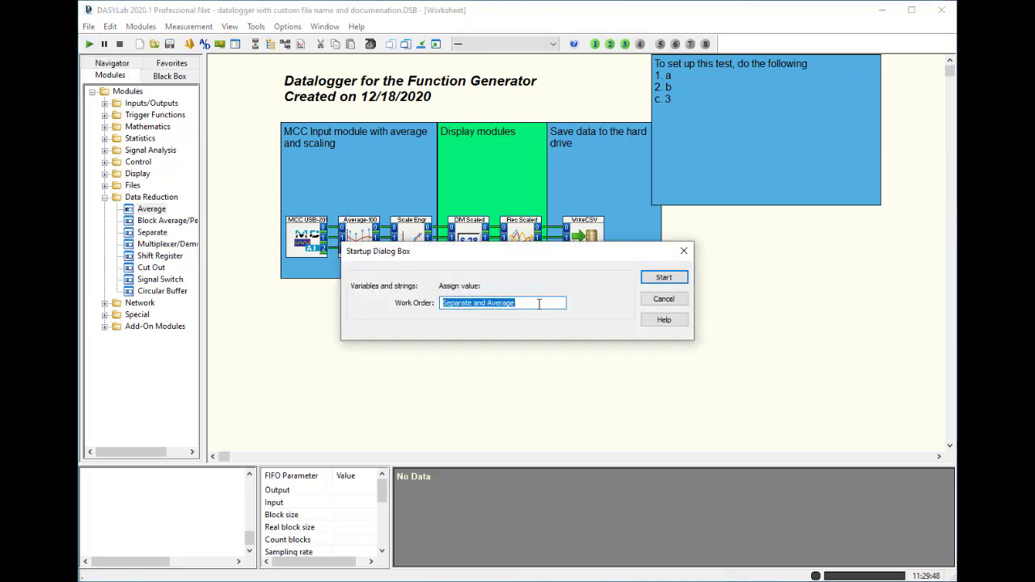
left_click(664, 277)
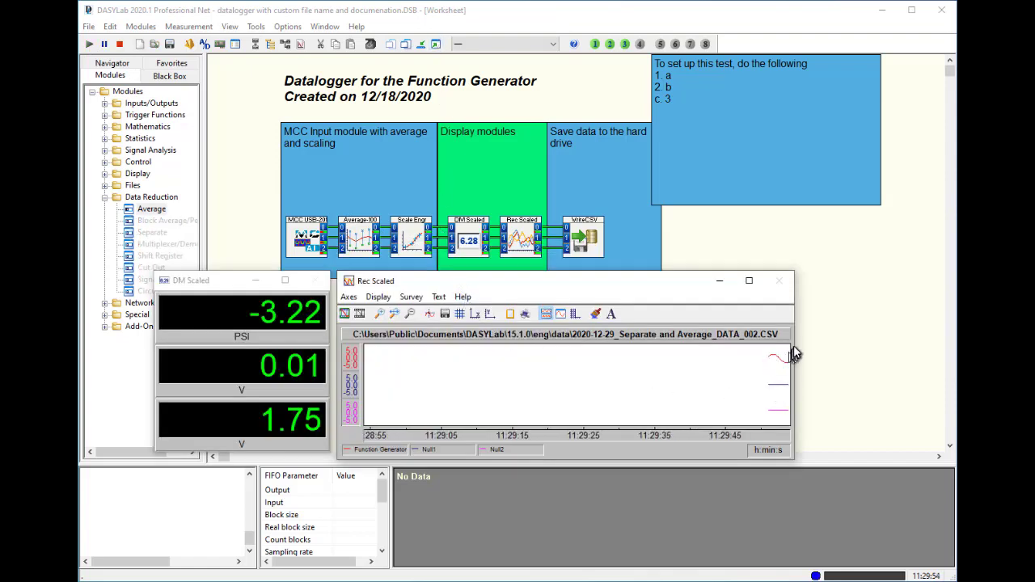
left_click_drag(793, 343, 835, 344)
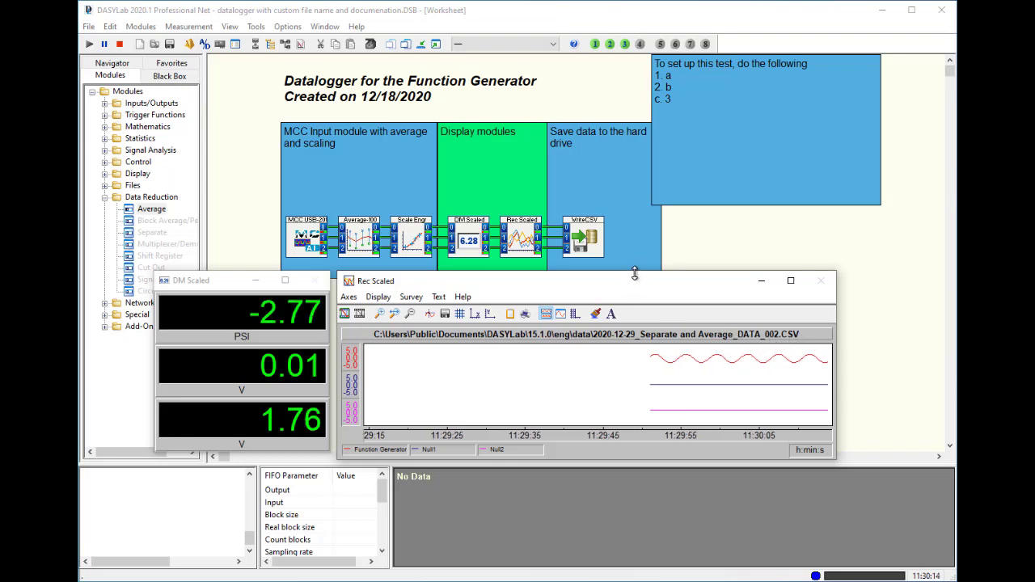
left_click_drag(635, 273, 634, 266)
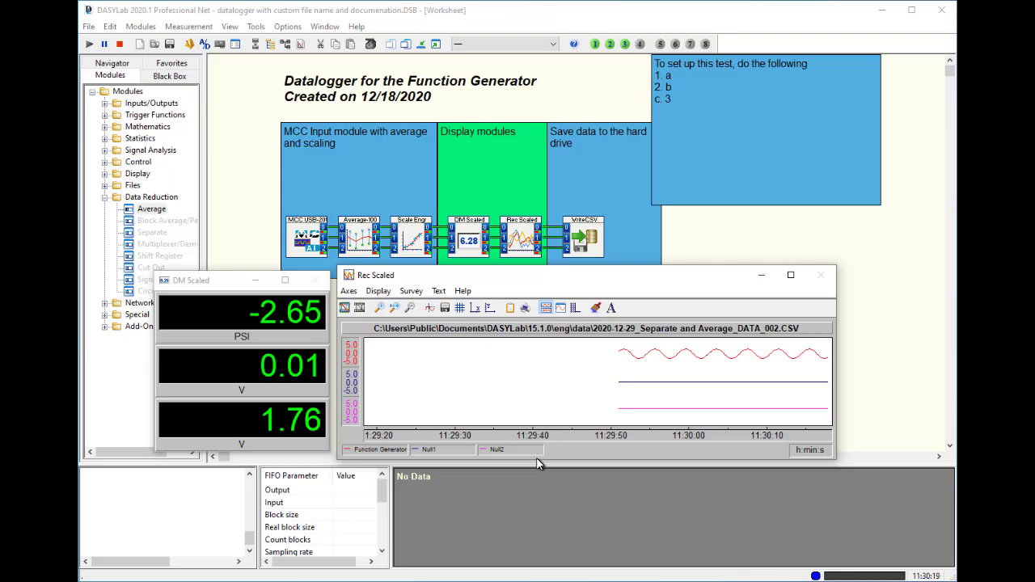
left_click_drag(538, 461, 534, 462)
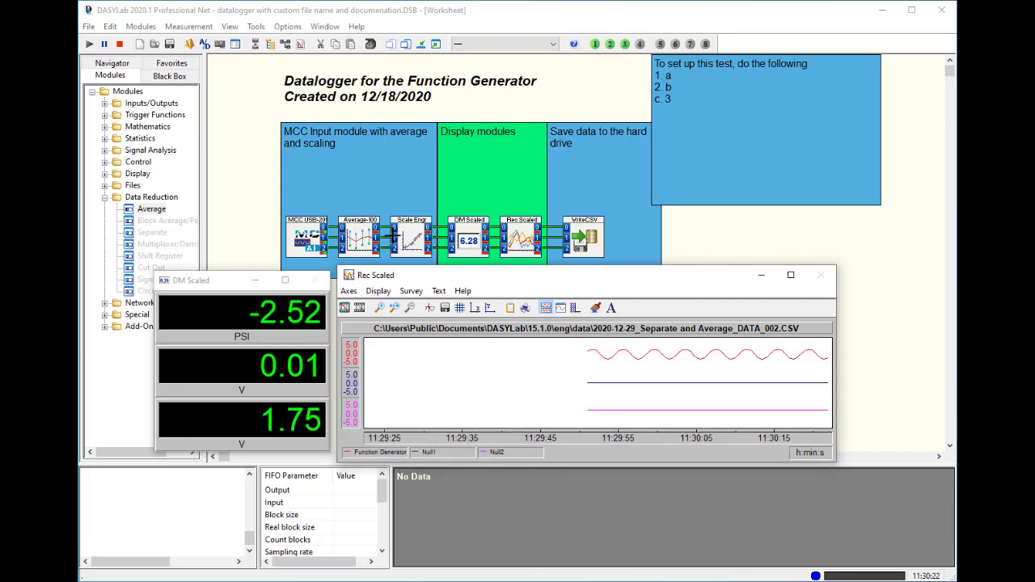
- Inspect the FIFO data between Average-100 and Scale Engr with the parameter list widened, and stop the measurement
left_click(389, 230)
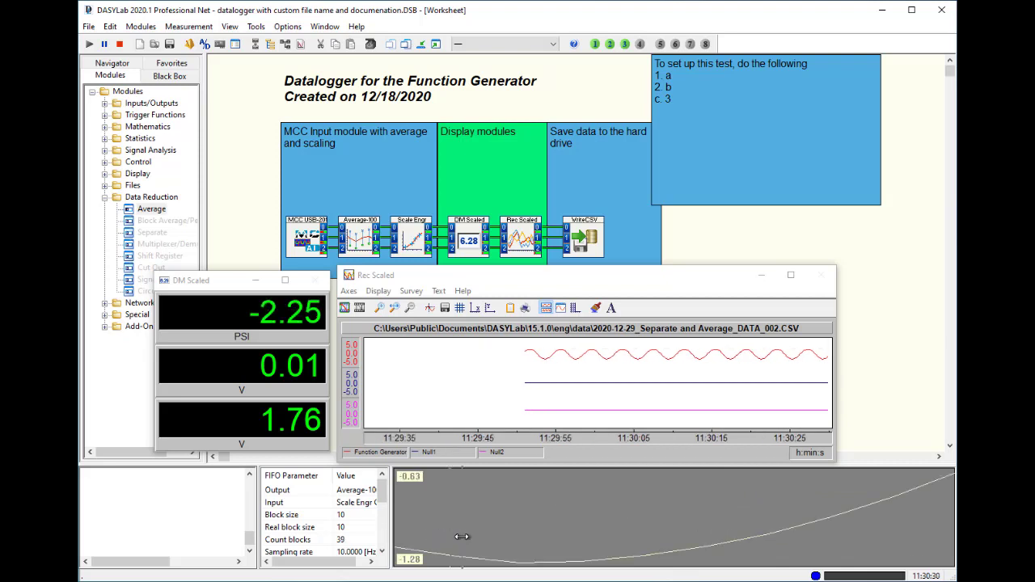
left_click_drag(462, 536, 463, 536)
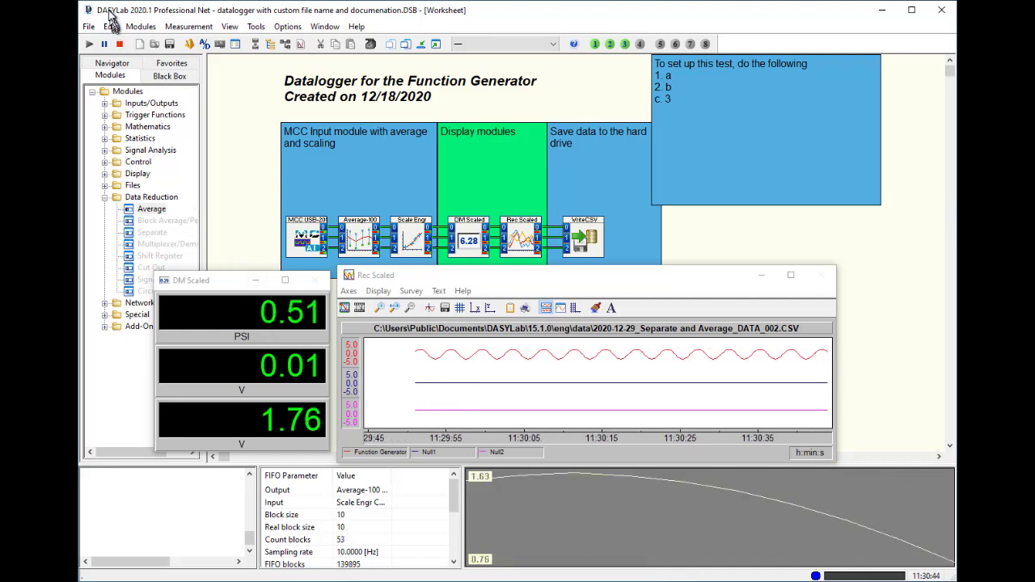
left_click(118, 44)
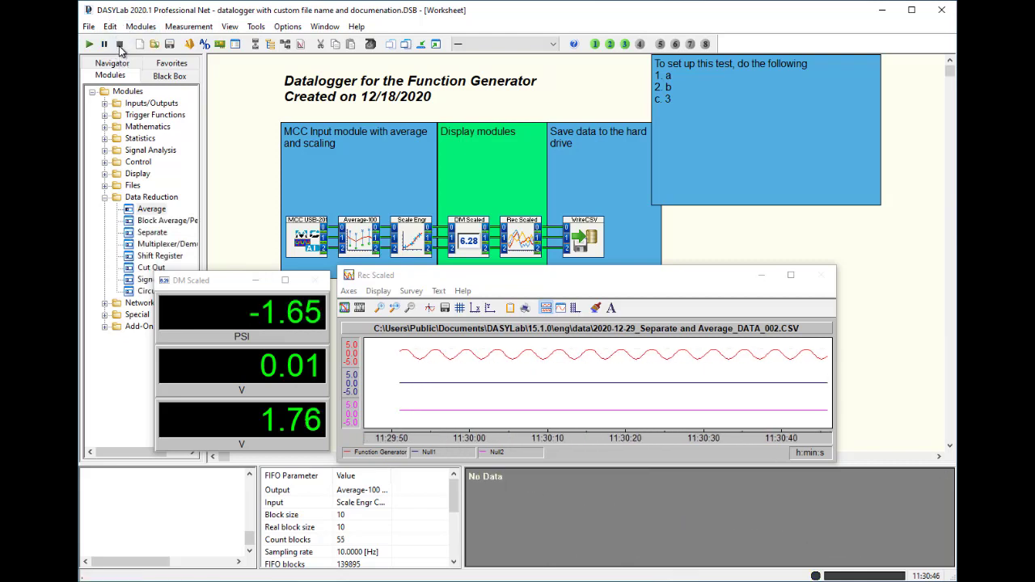
- Set the Average-100 module's output block size to 1, check it on channel 1, and accept the properties
right_click(363, 240)
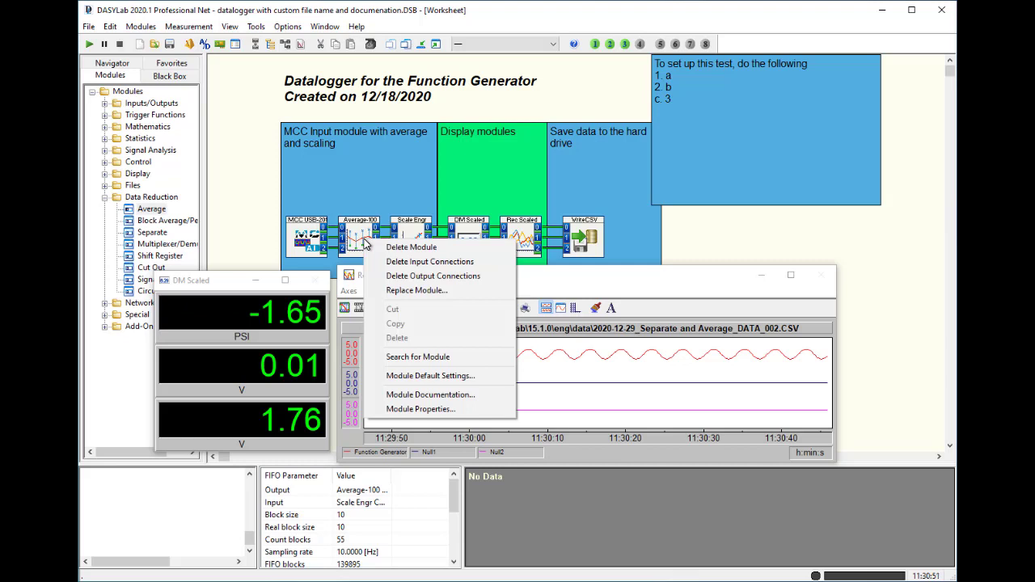
left_click(447, 409)
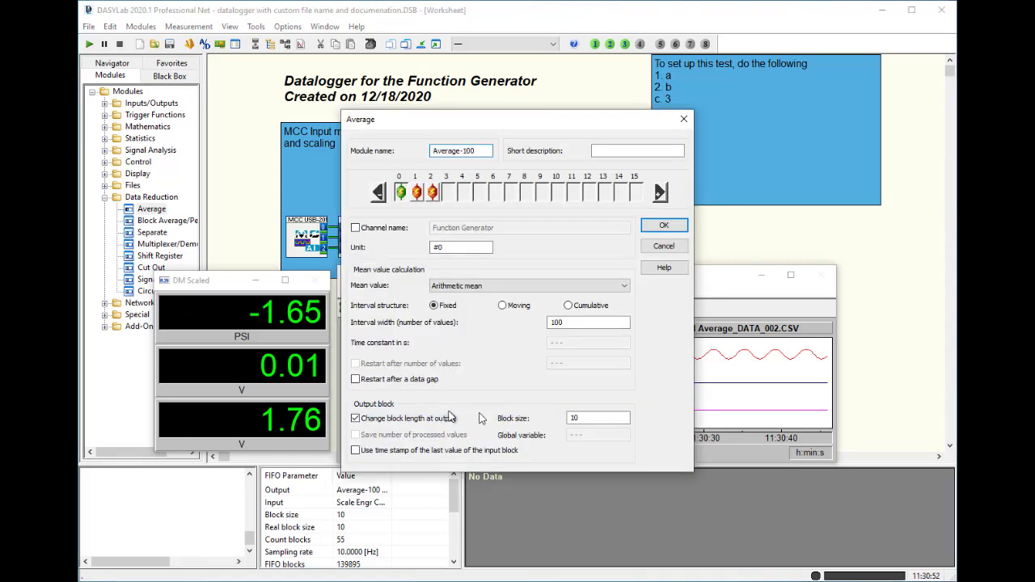
double_click(586, 418)
type("1")
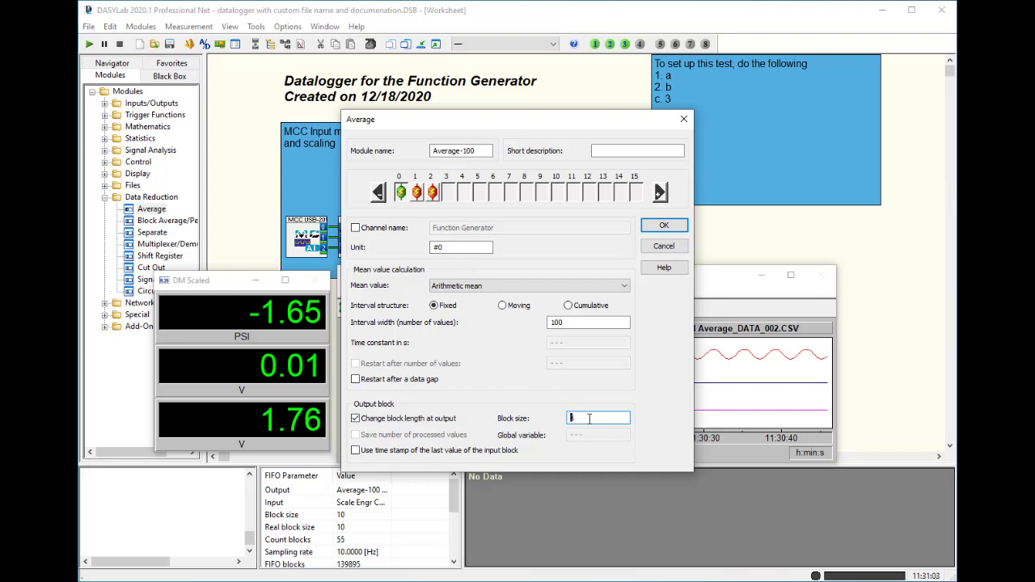
left_click(417, 193)
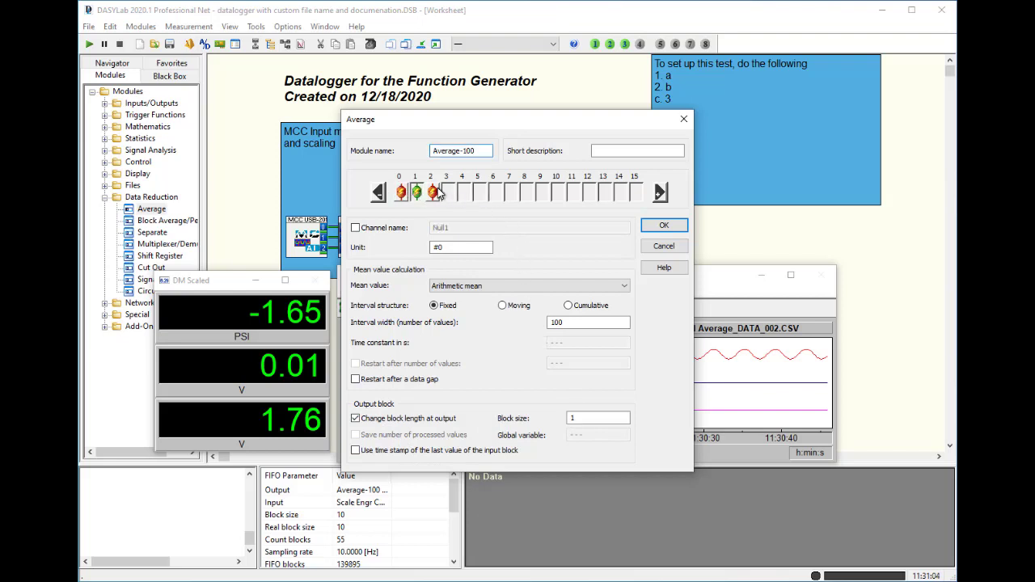
left_click(664, 225)
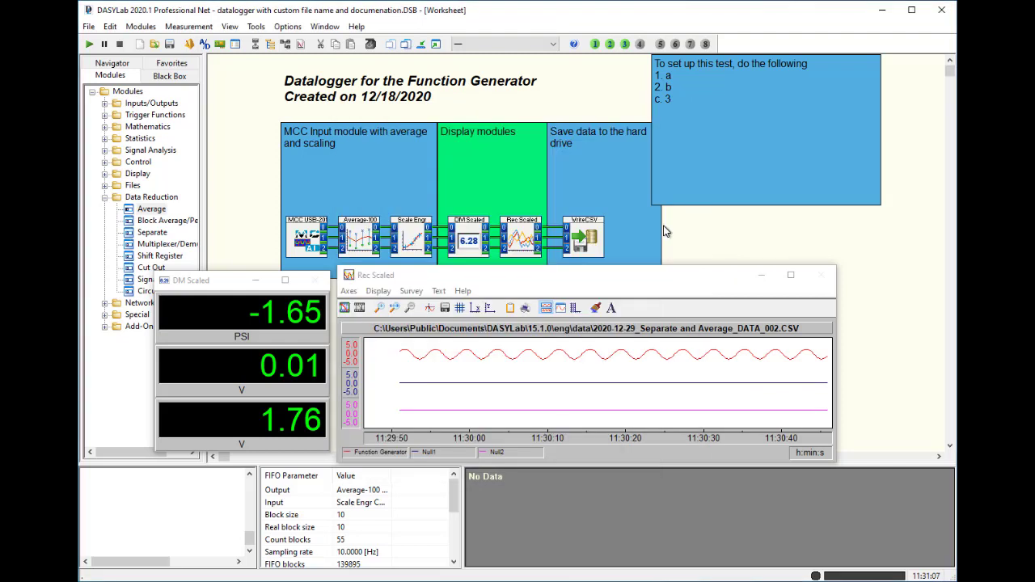
- Start a new measurement run, keeping the work order "Separate and Average", and make the Rec Scaled window taller
left_click(89, 45)
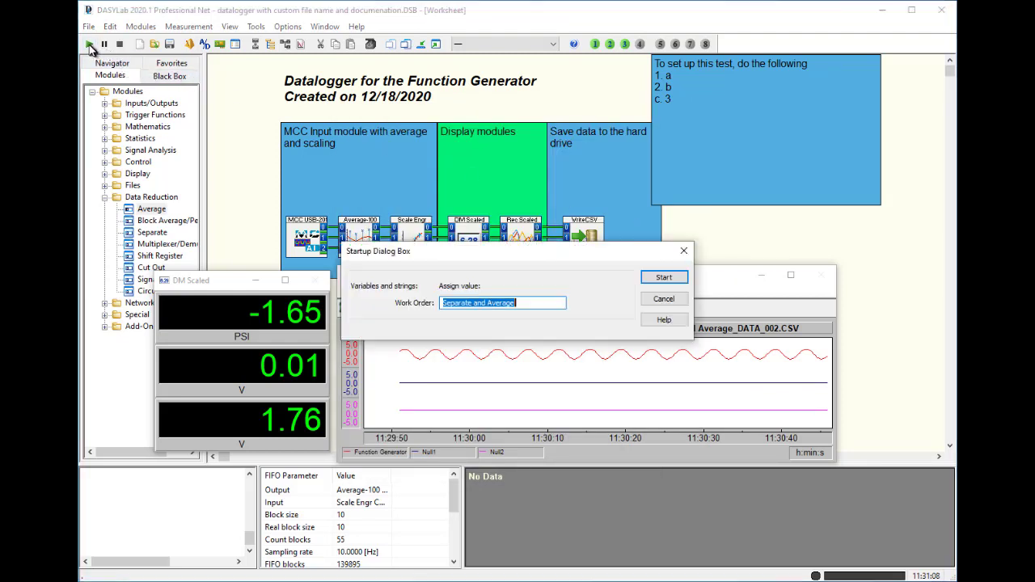
left_click(667, 280)
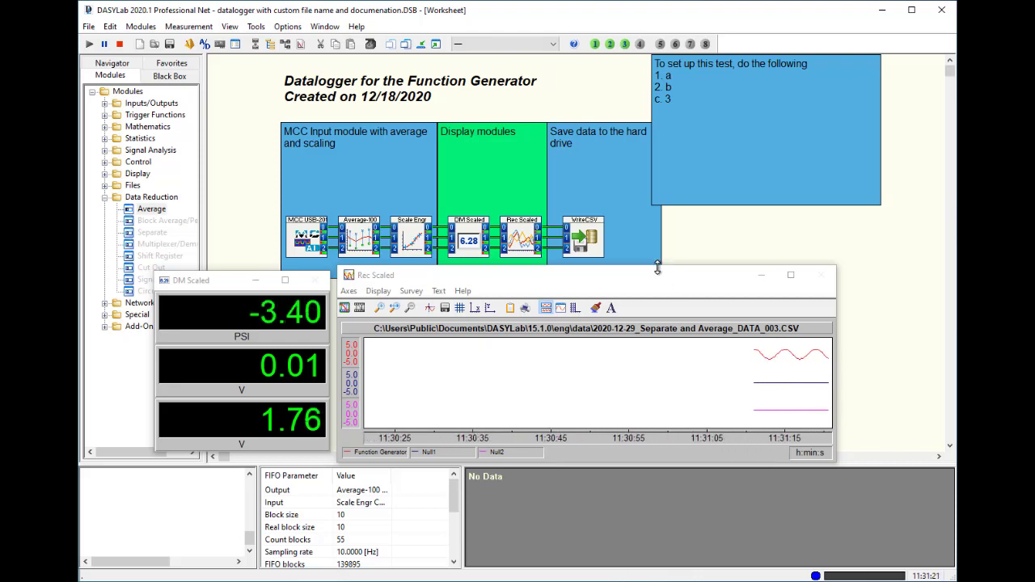
left_click_drag(657, 268, 632, 72)
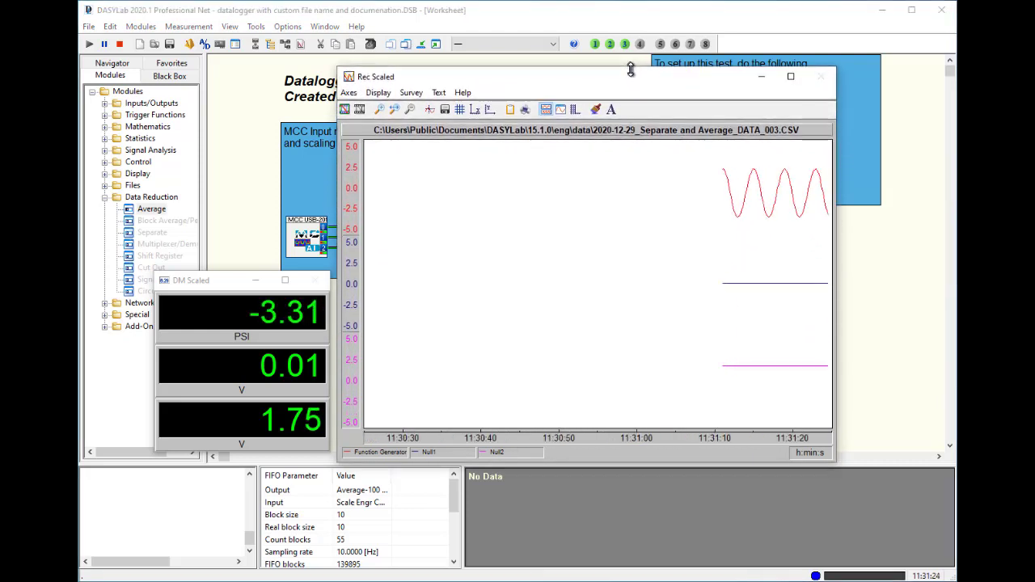
- Examine the averaged Function Generator trace in Rec Scaled by zooming into successive sections, restoring the full trace between them
left_click(380, 109)
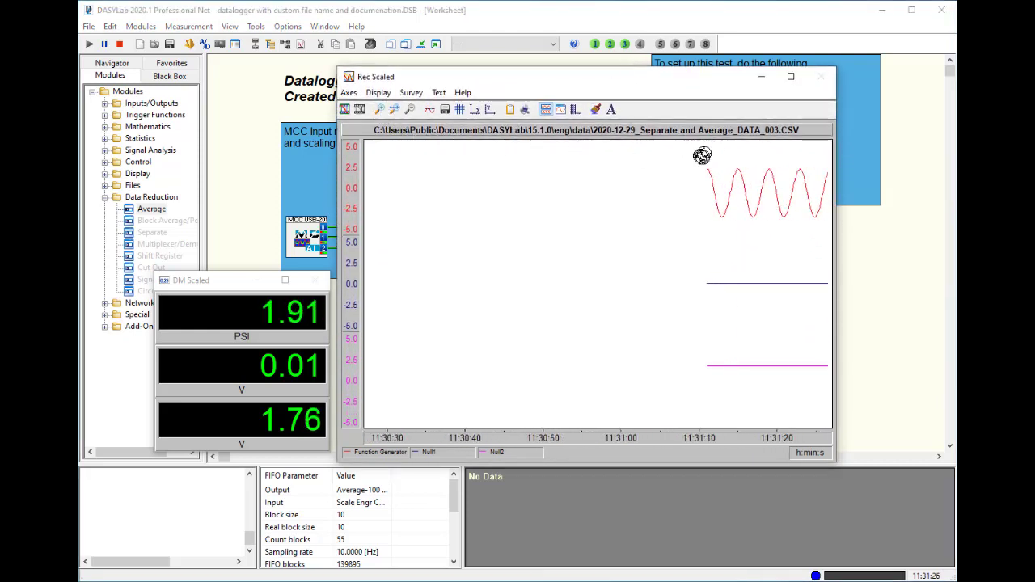
left_click_drag(704, 148, 773, 175)
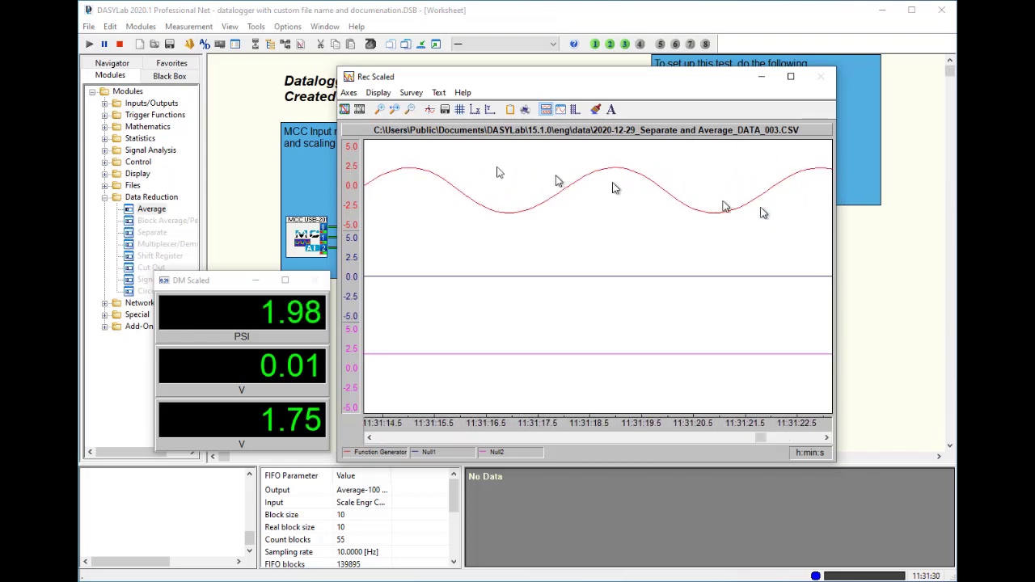
left_click(412, 110)
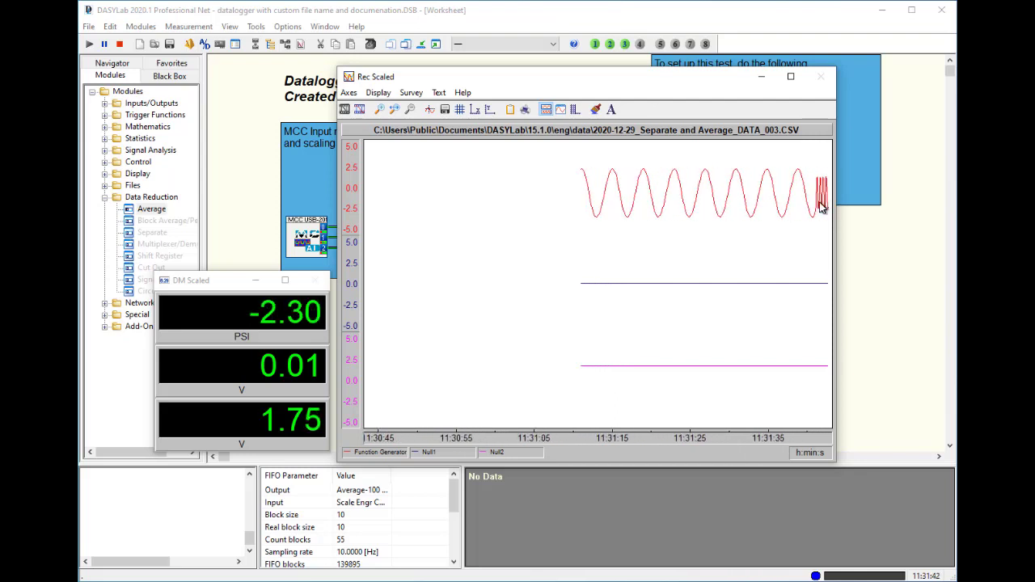
left_click(380, 111)
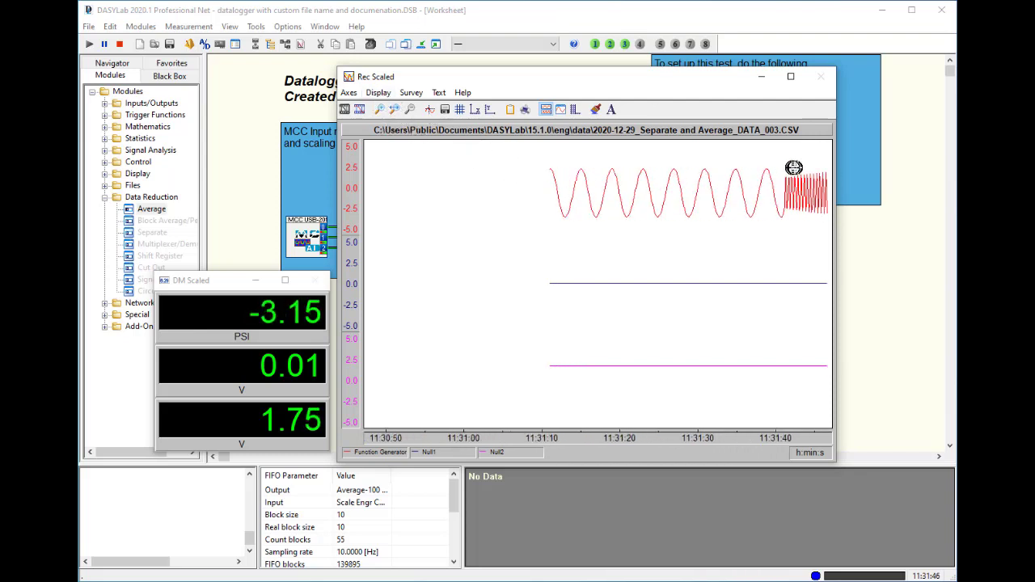
left_click_drag(789, 183, 833, 180)
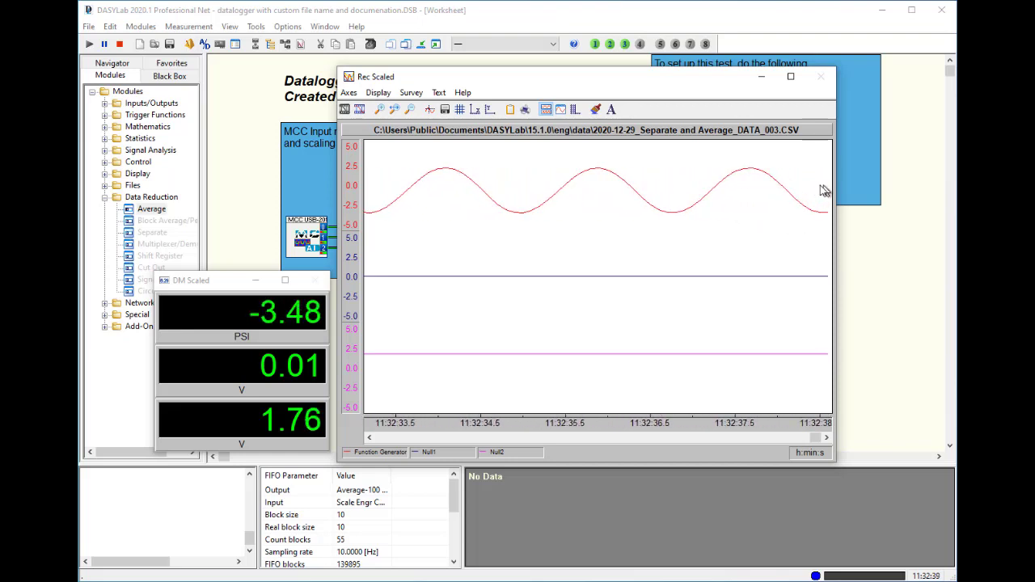
left_click(410, 111)
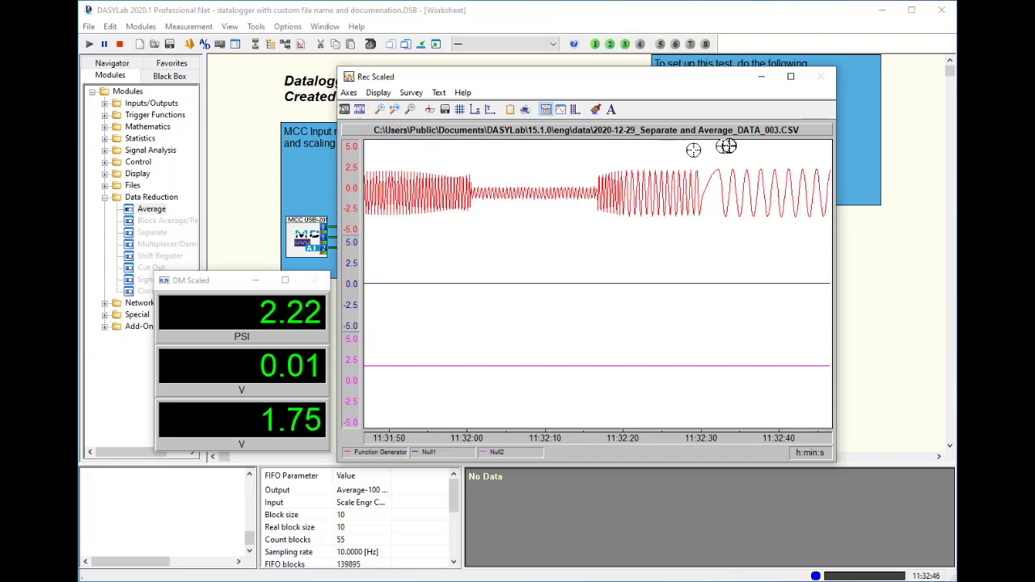
left_click_drag(728, 150, 833, 179)
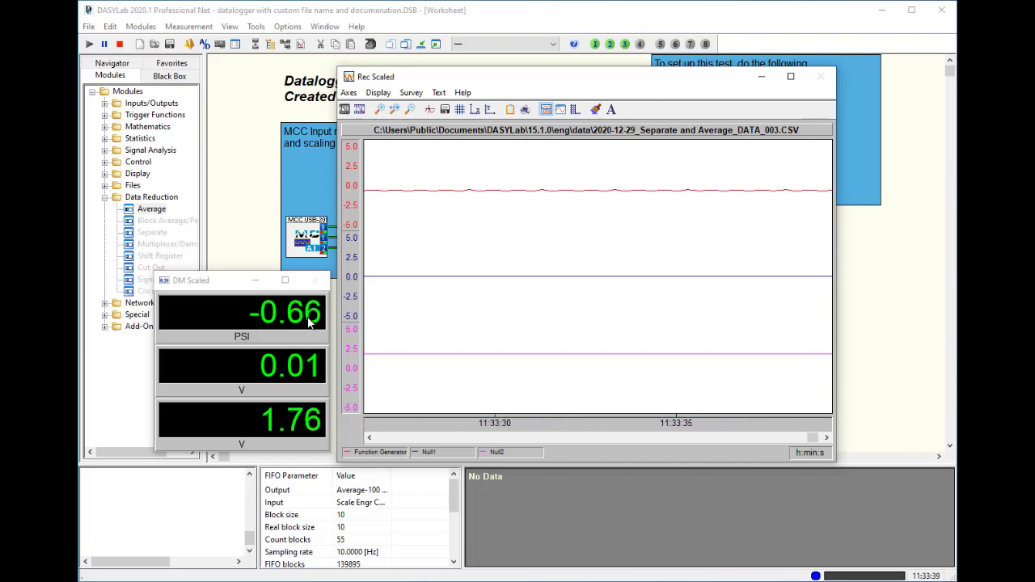
- Stop the measurement and minimize the Rec Scaled window after resetting its zoom
left_click(119, 45)
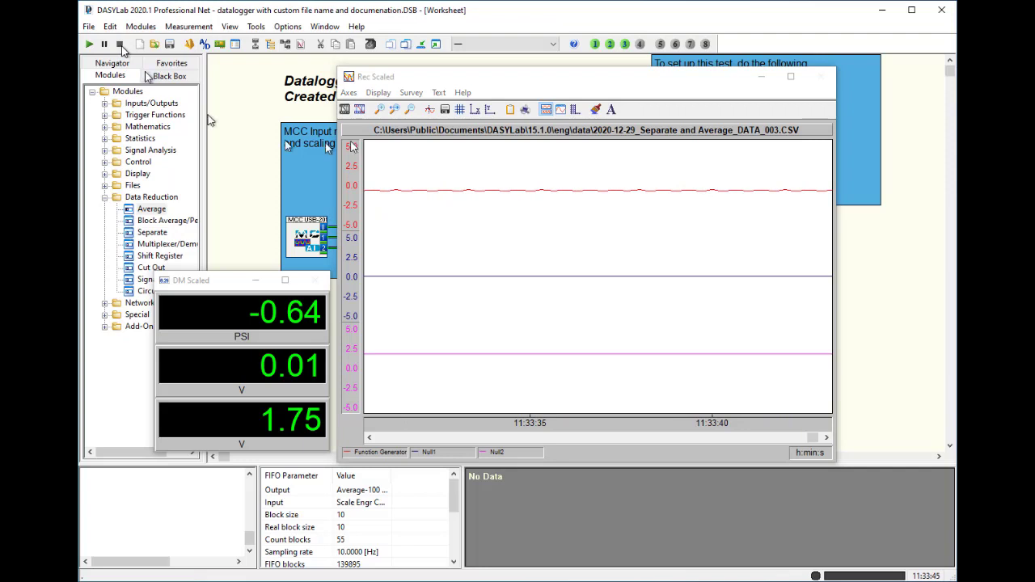
left_click(413, 110)
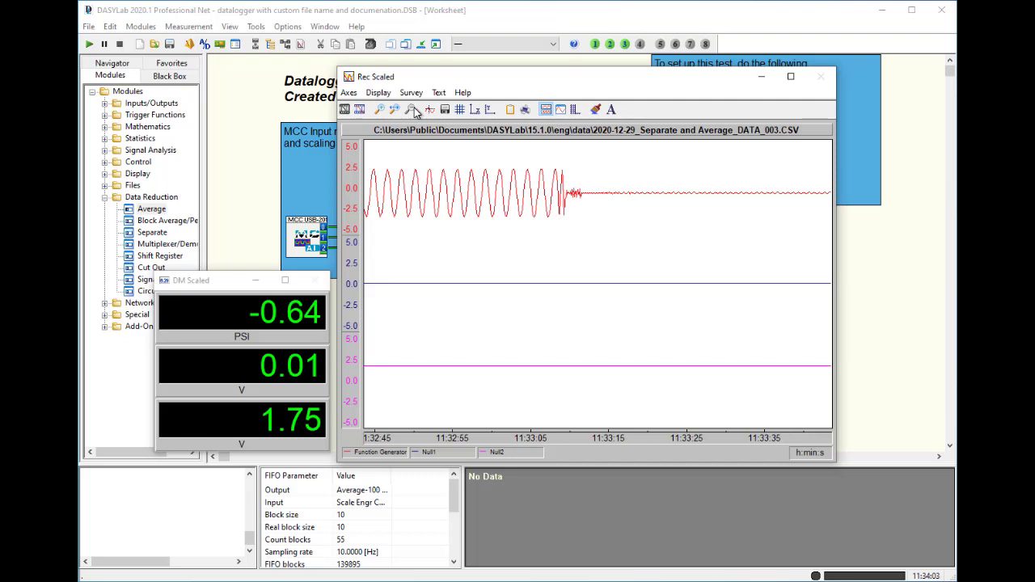
left_click(765, 79)
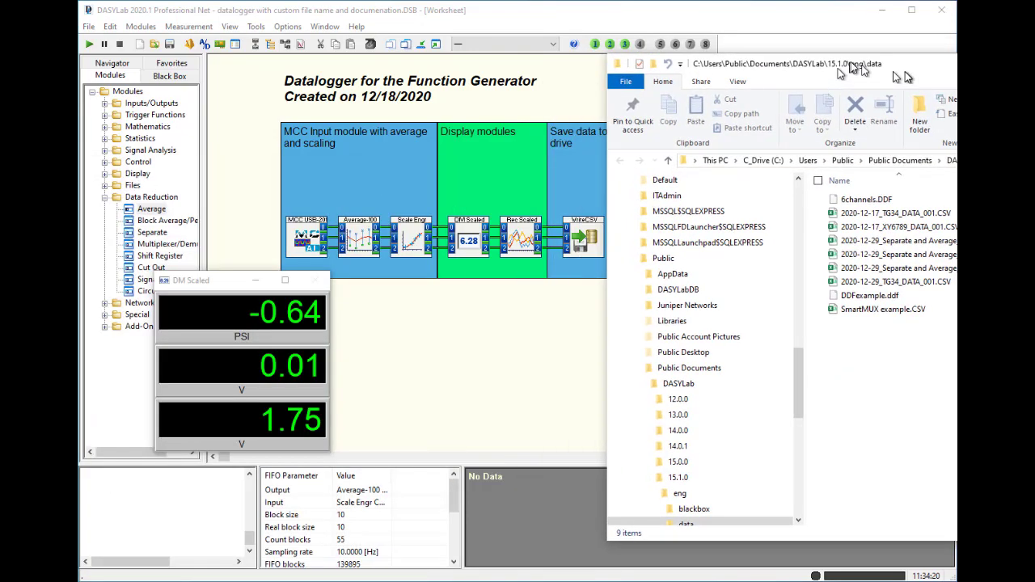
- In the File Explorer data folder, widen the Name column and open 2020-12-29_Separate and Average_DATA_001.CSV in Excel
left_click_drag(851, 62, 453, 76)
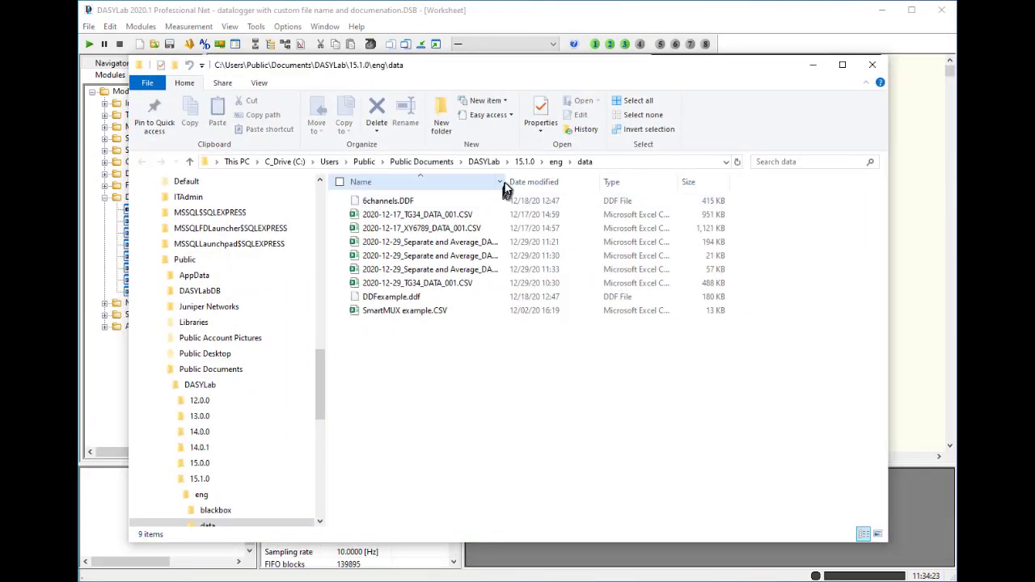
left_click_drag(506, 182, 589, 177)
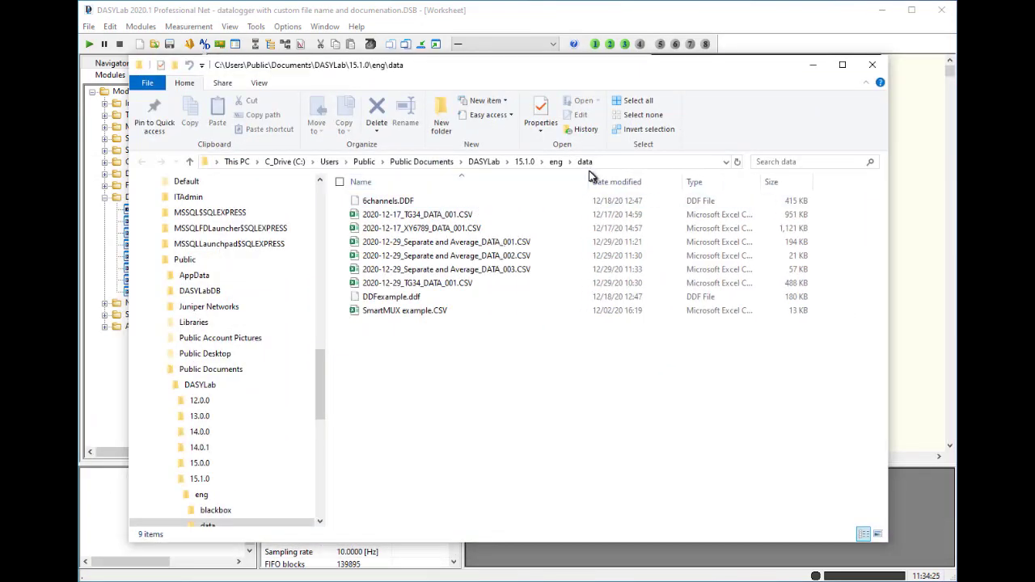
left_click(505, 275)
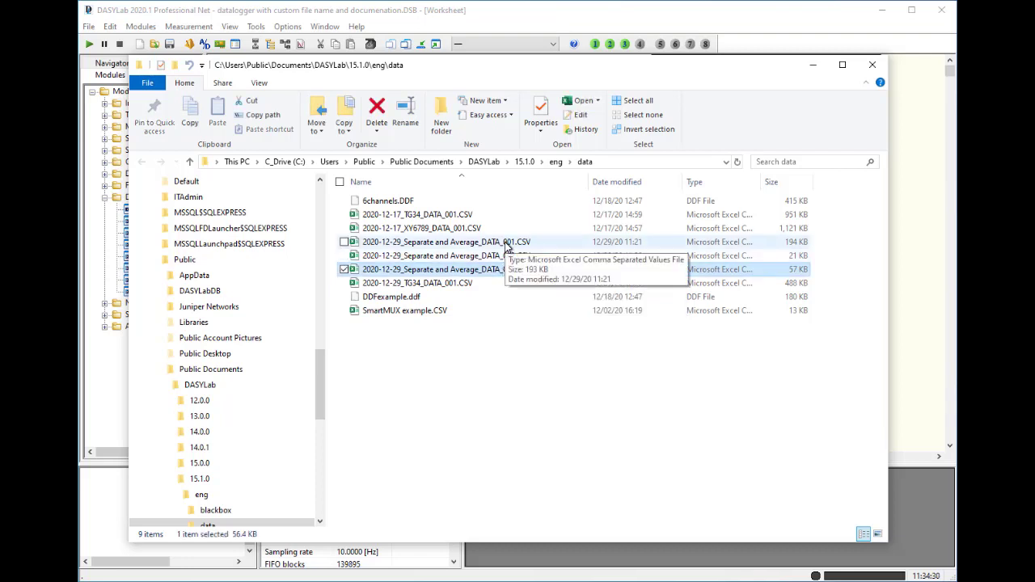
left_click(506, 242)
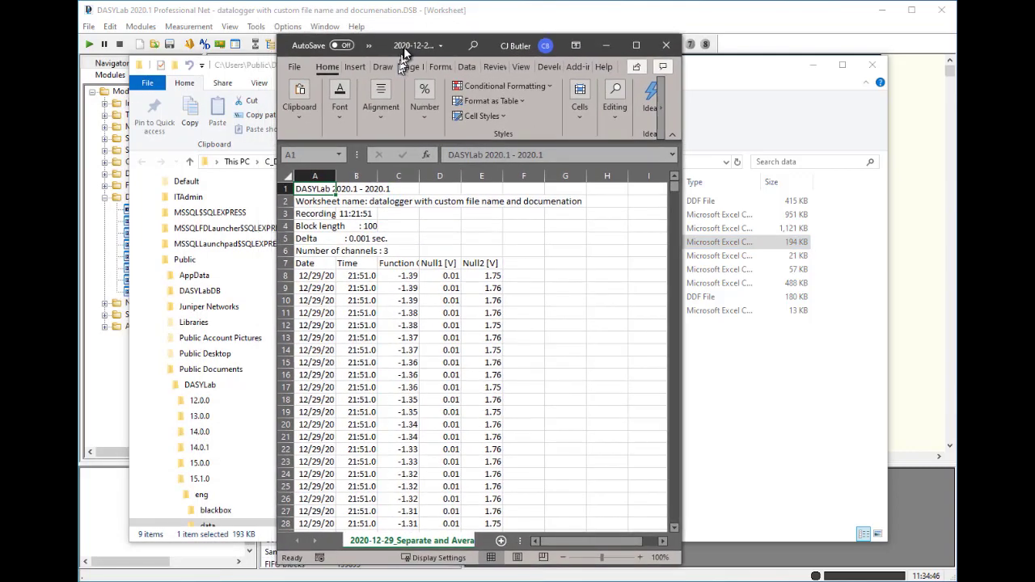
- Widen column A and apply the custom number format hh:mm:ss.000 to the Time column of the DATA_001 file
double_click(376, 179)
right_click(402, 179)
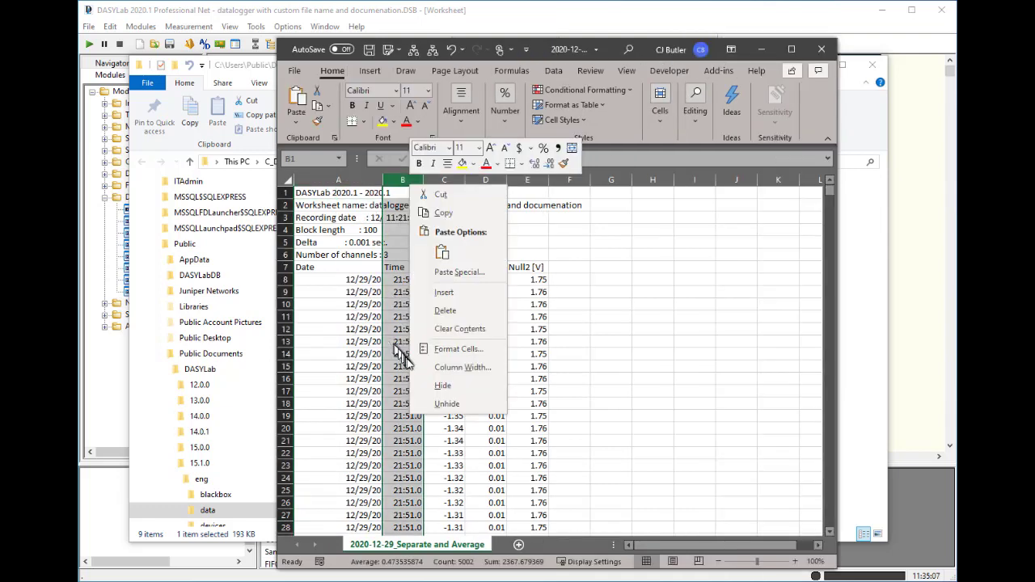
left_click(453, 349)
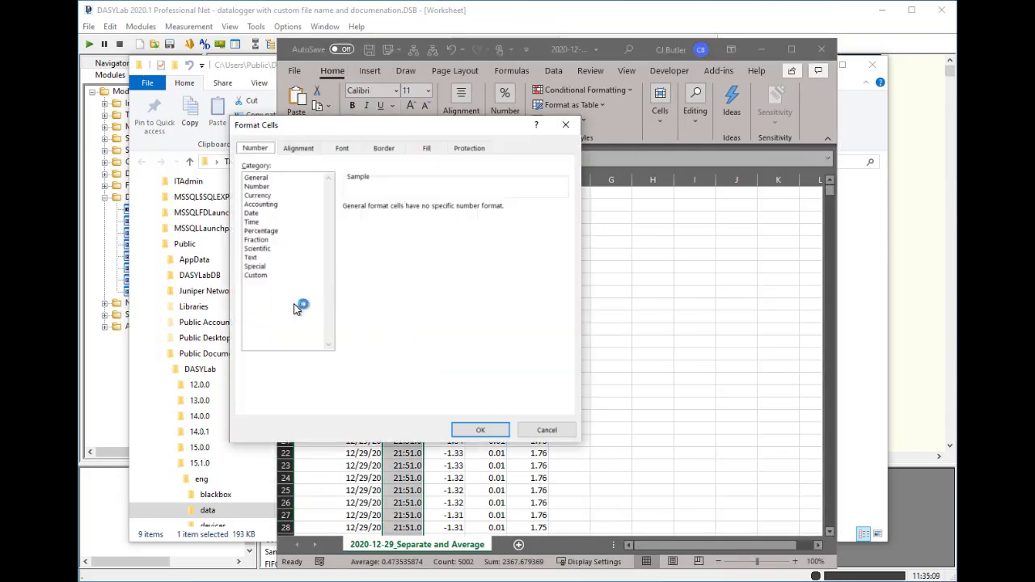
left_click(261, 223)
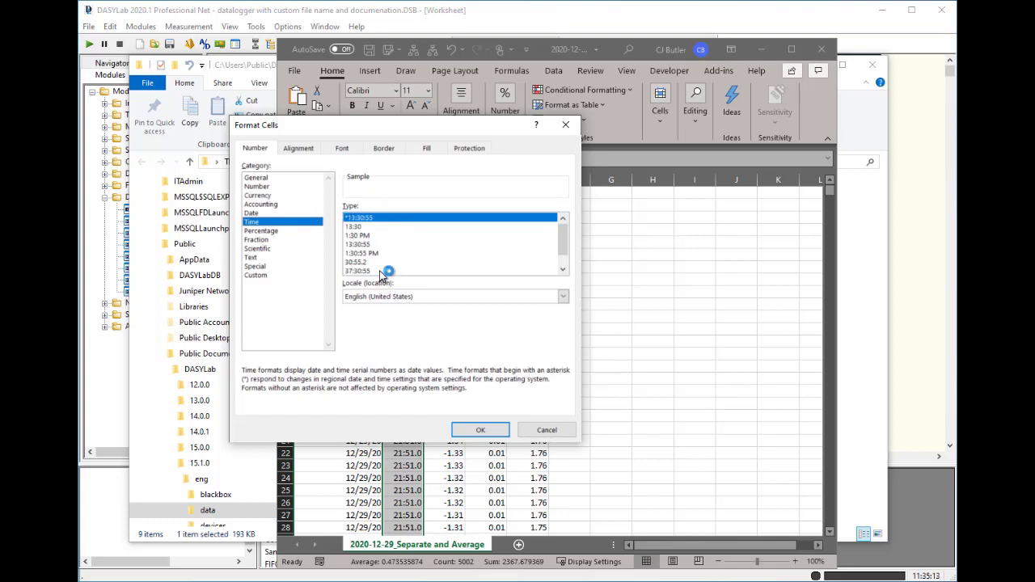
left_click(252, 277)
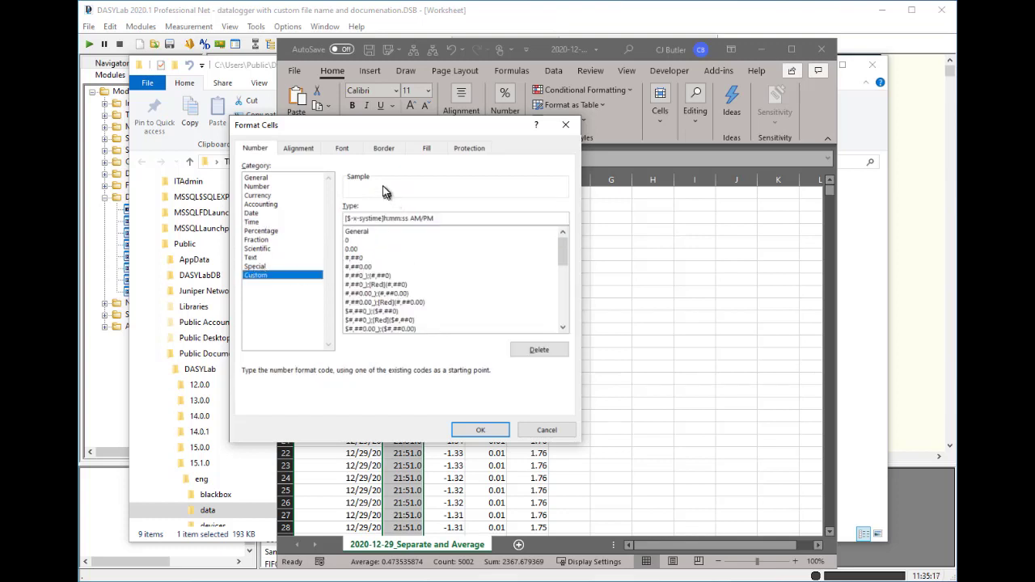
left_click_drag(435, 218, 328, 220)
type("hh:mm:ss.000")
left_click(477, 431)
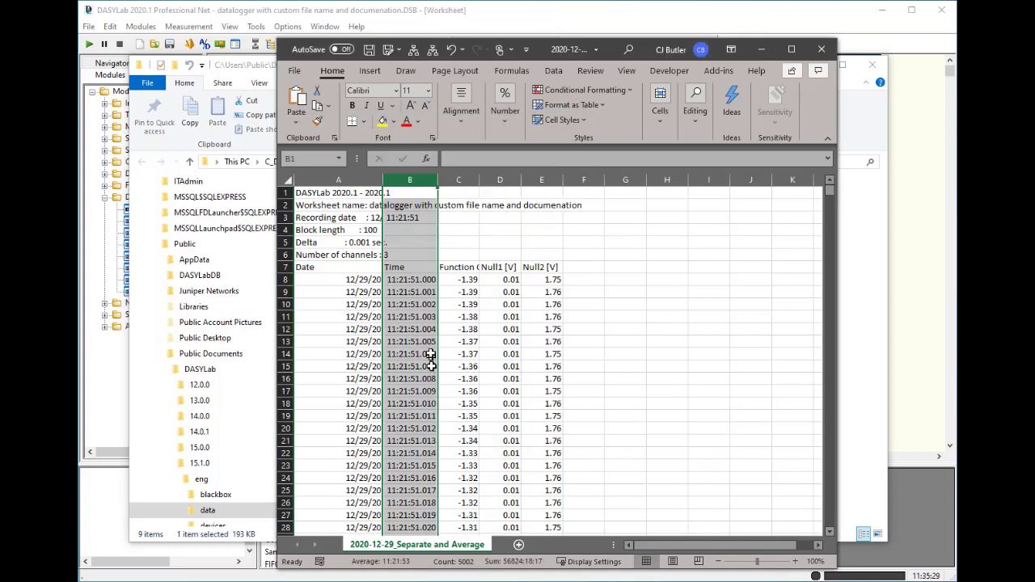
- Examine the spacing of the timestamps in cells B8 to B12, and close the DATA_001 file without saving
left_click(431, 279)
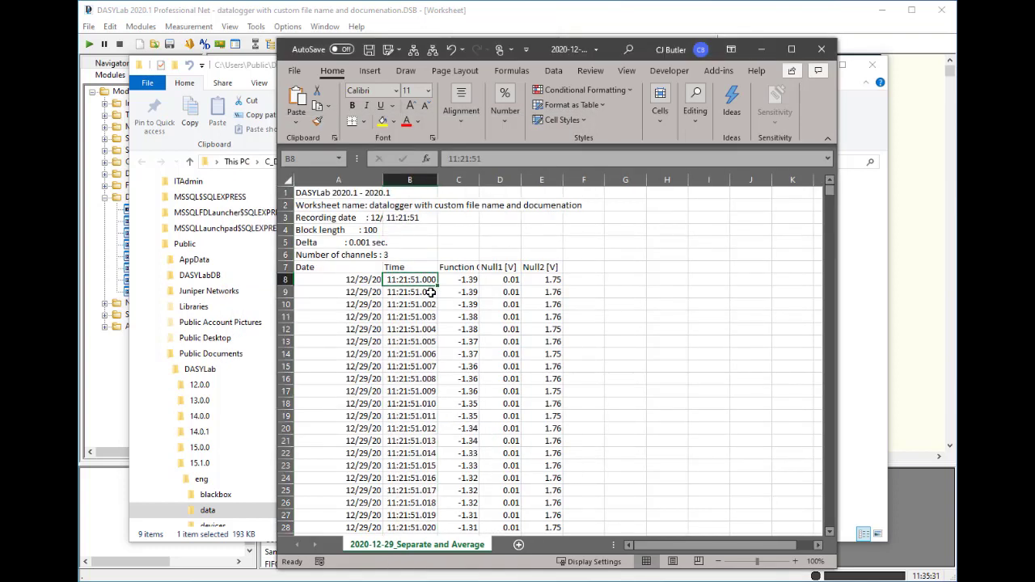
left_click(428, 293)
left_click(428, 304)
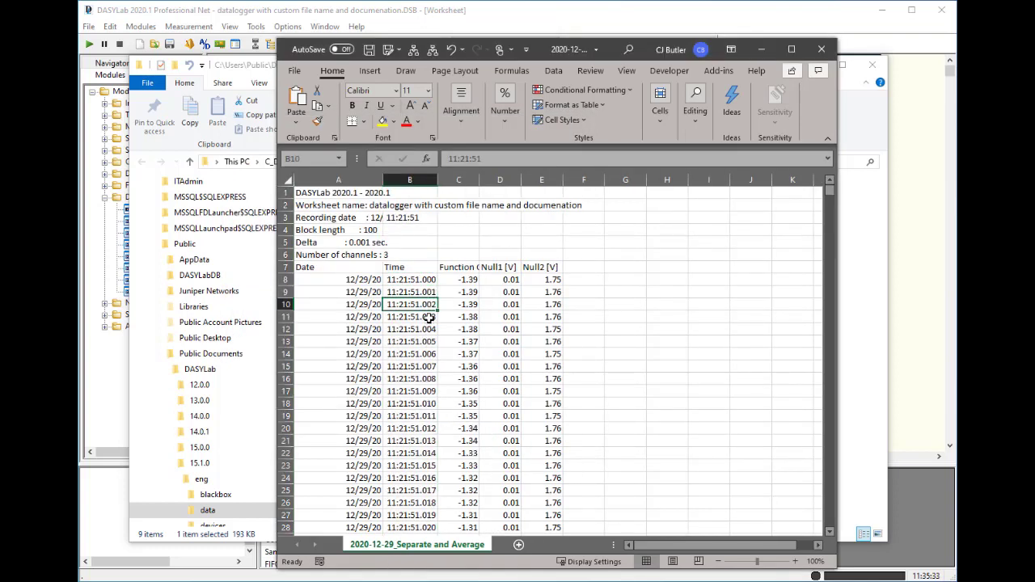
left_click(430, 319)
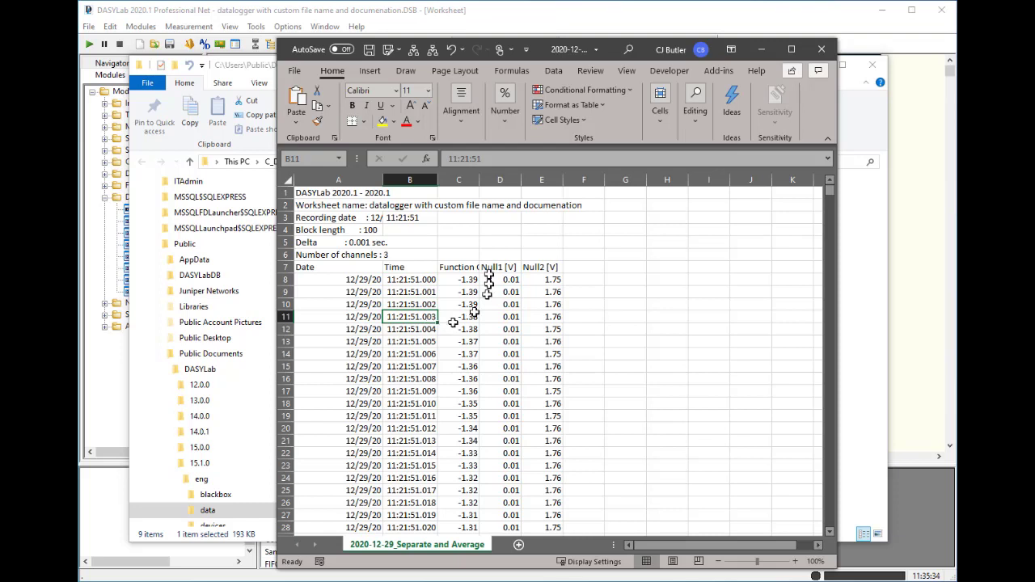
left_click(414, 280)
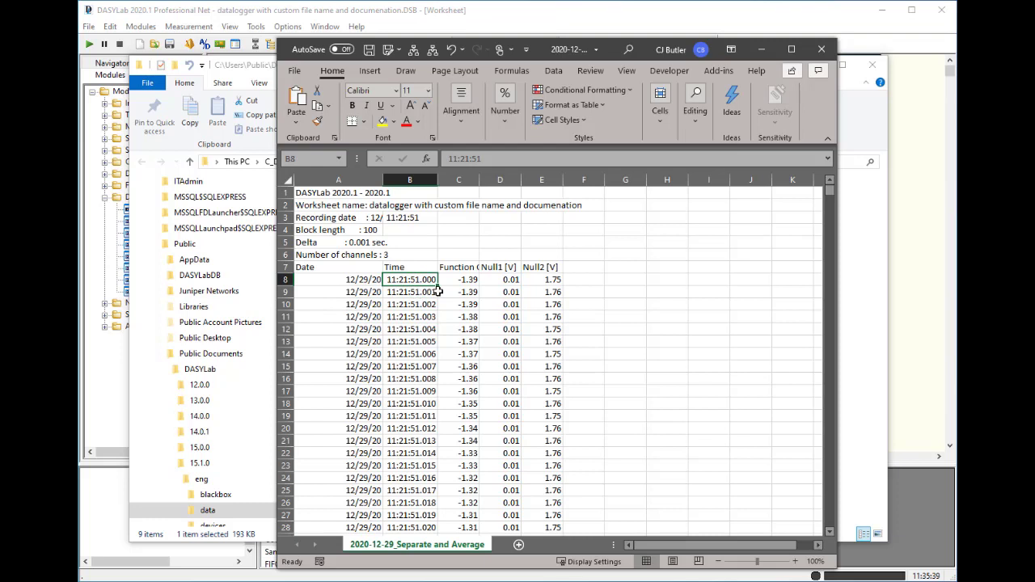
left_click(418, 317)
left_click(414, 329)
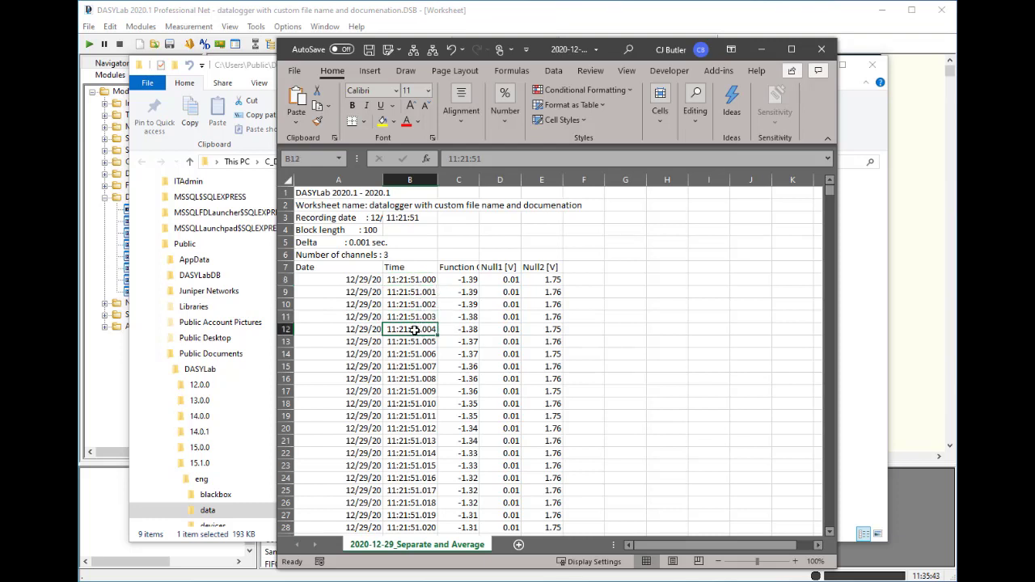
left_click(822, 52)
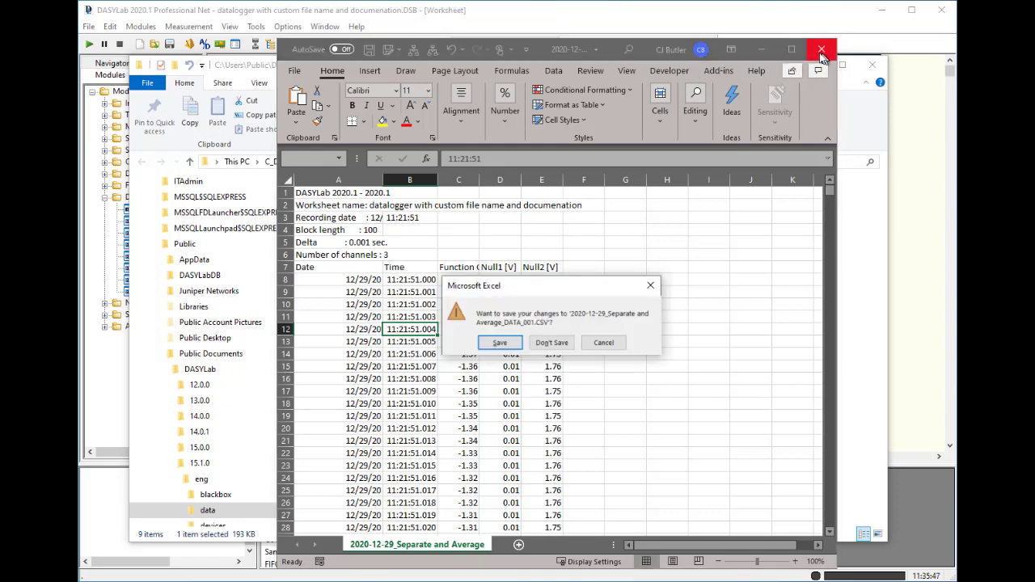
left_click(550, 343)
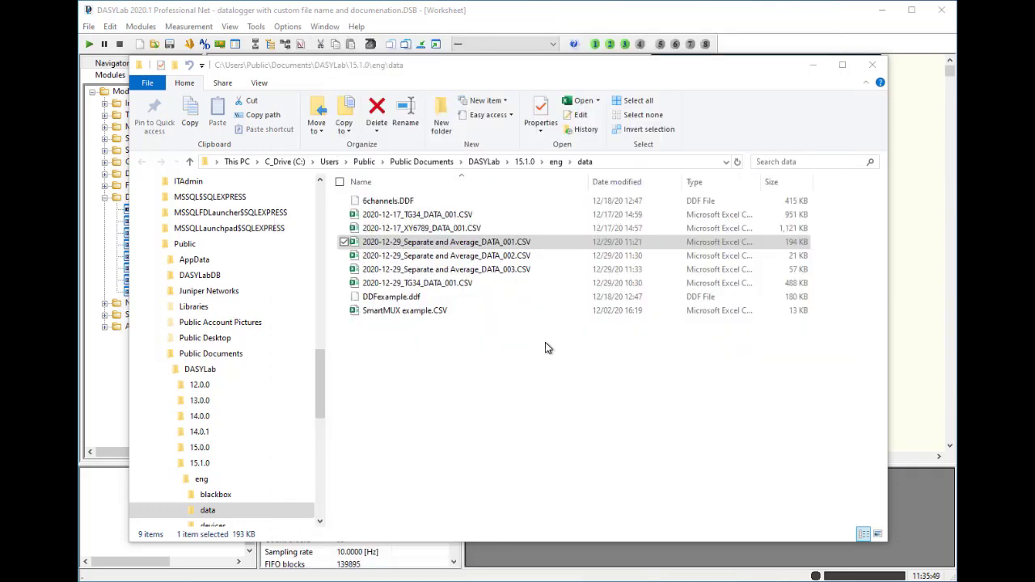
- Open 2020-12-29_Separate and Average_DATA_003.CSV and apply the custom number format hh:mm:ss.000 to its Time column
double_click(458, 269)
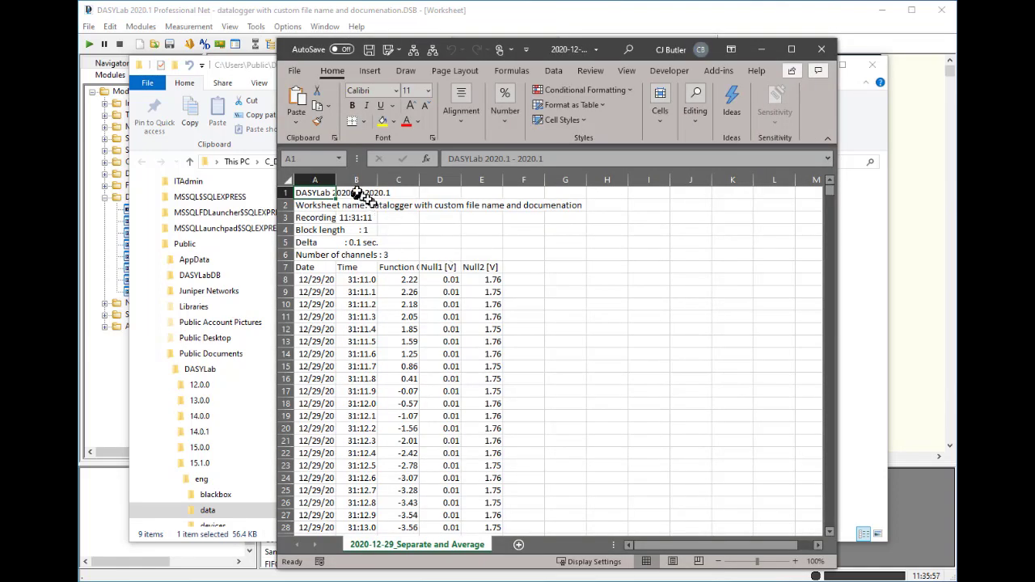
right_click(357, 180)
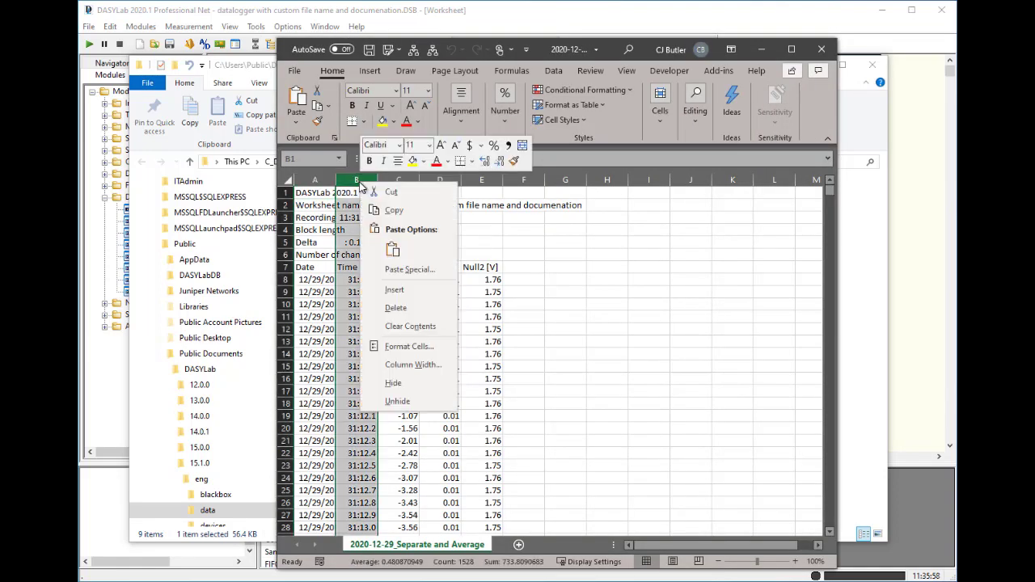
left_click(386, 351)
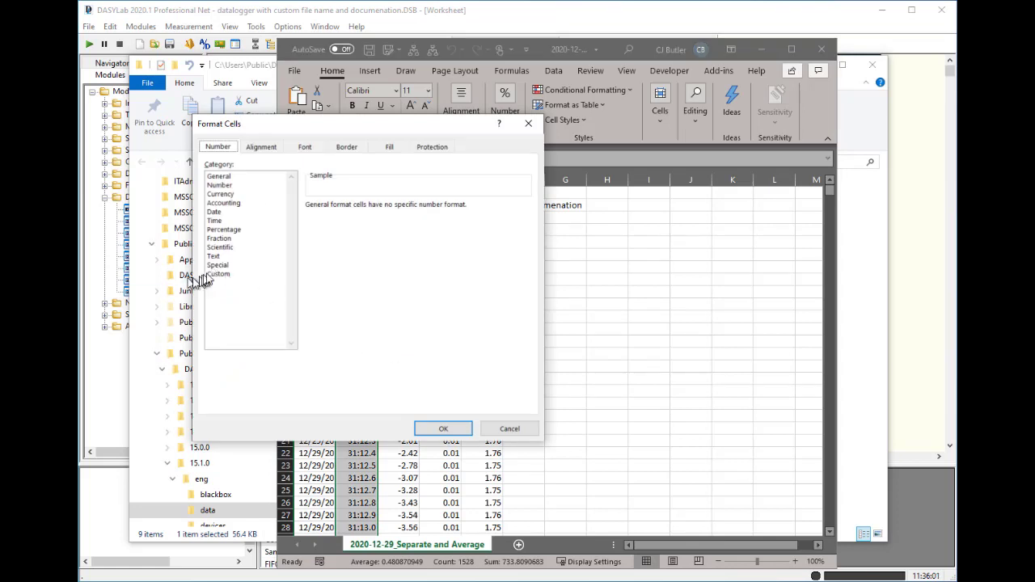
left_click(218, 274)
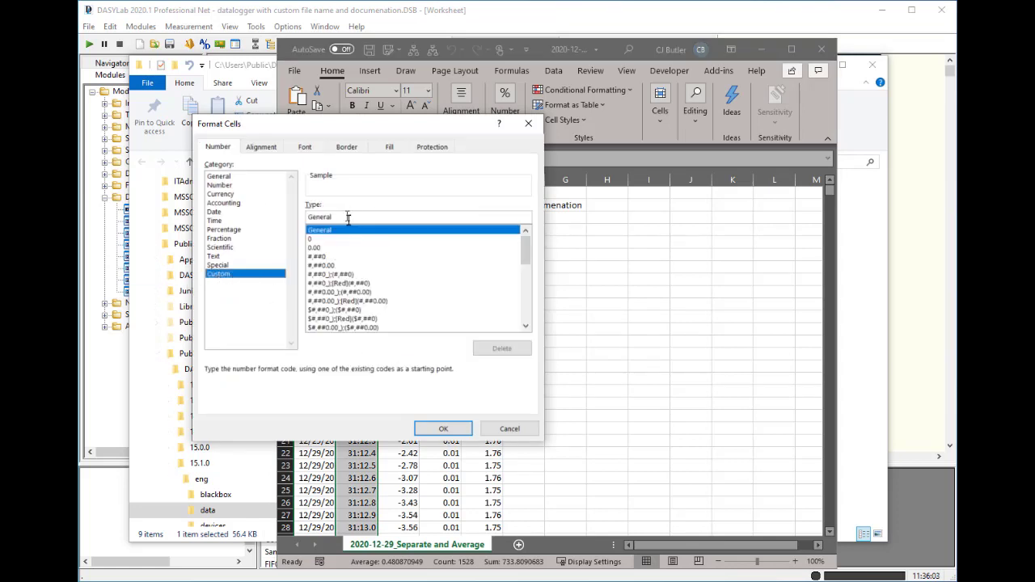
left_click_drag(347, 216, 275, 217)
type("hh")
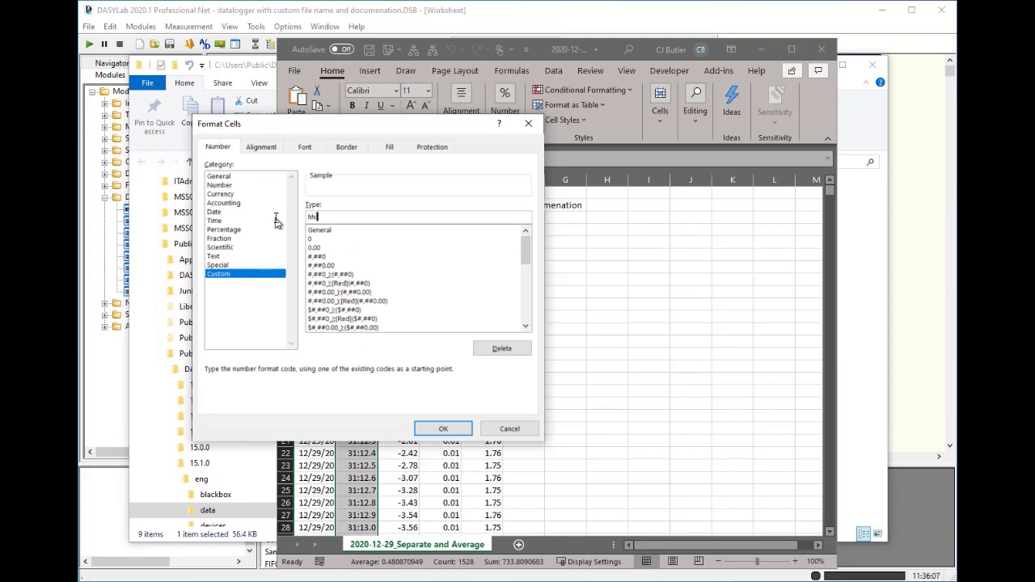
type("h:mm:ss.")
key("Return")
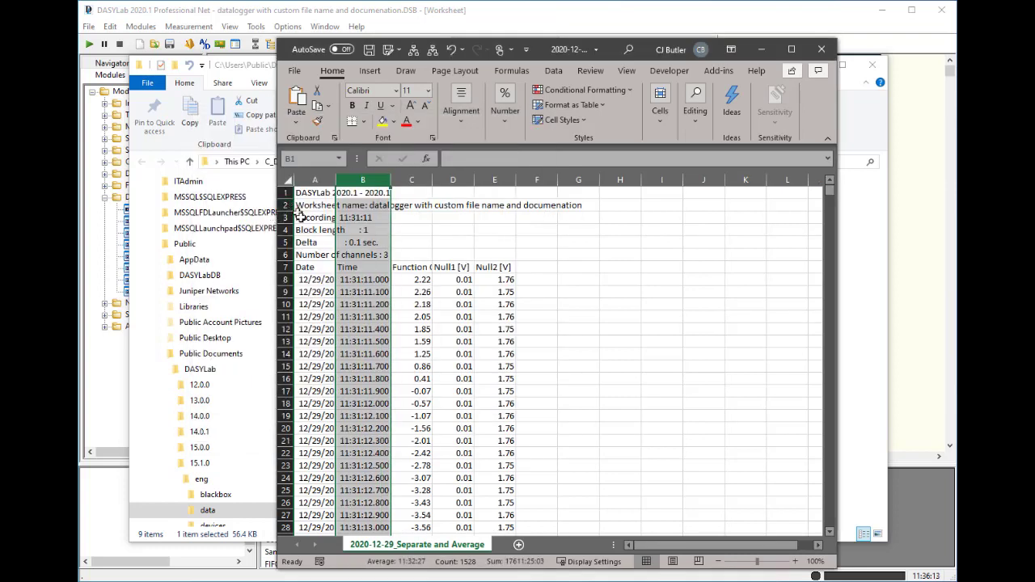
- Widen the Time column, examine the timestamp spacing in cells B8 to B10, and close the DATA_003 file without saving
left_click_drag(393, 179, 418, 179)
left_click(408, 280)
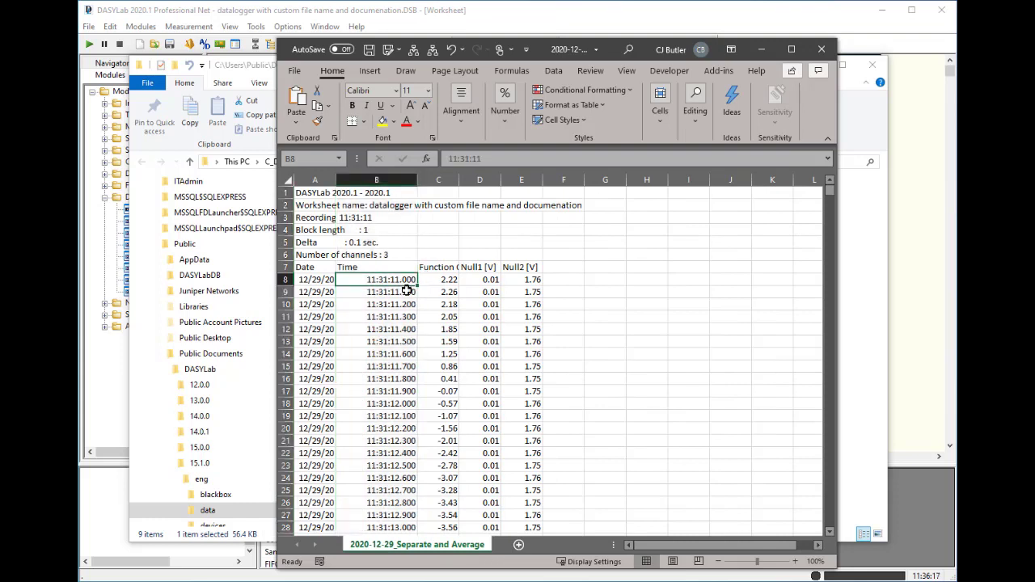
left_click(409, 292)
left_click(411, 305)
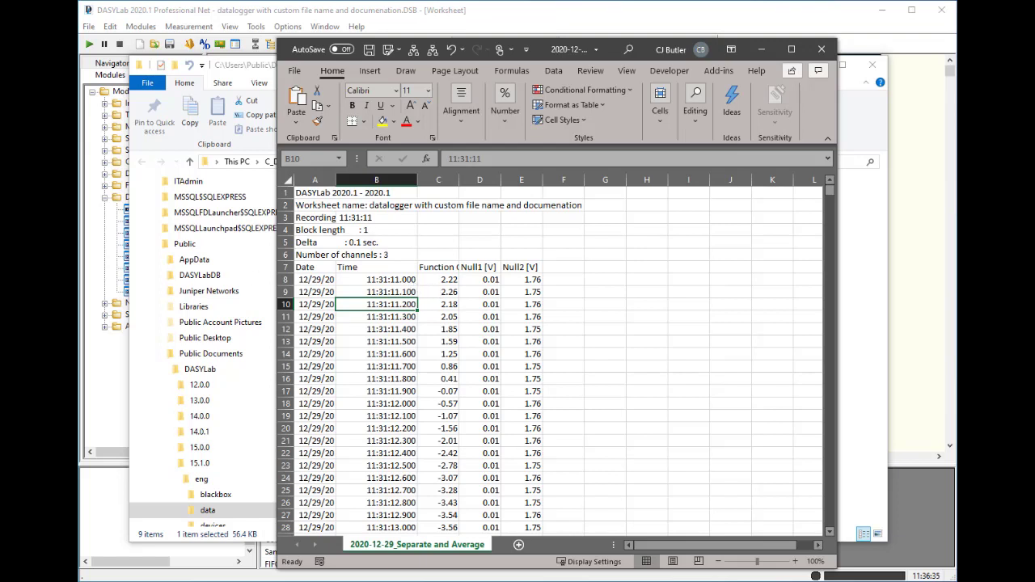
left_click(822, 50)
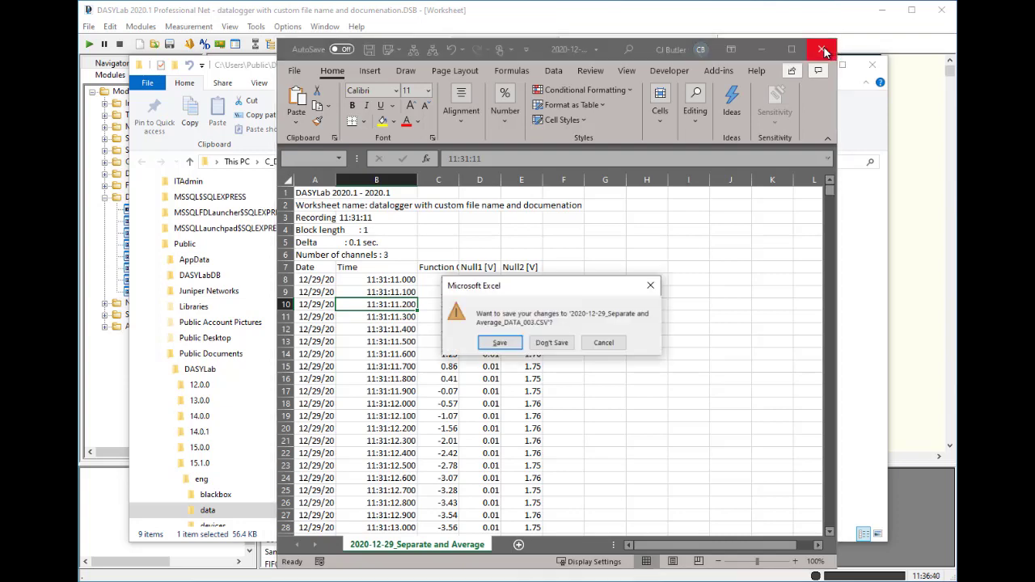
left_click(552, 342)
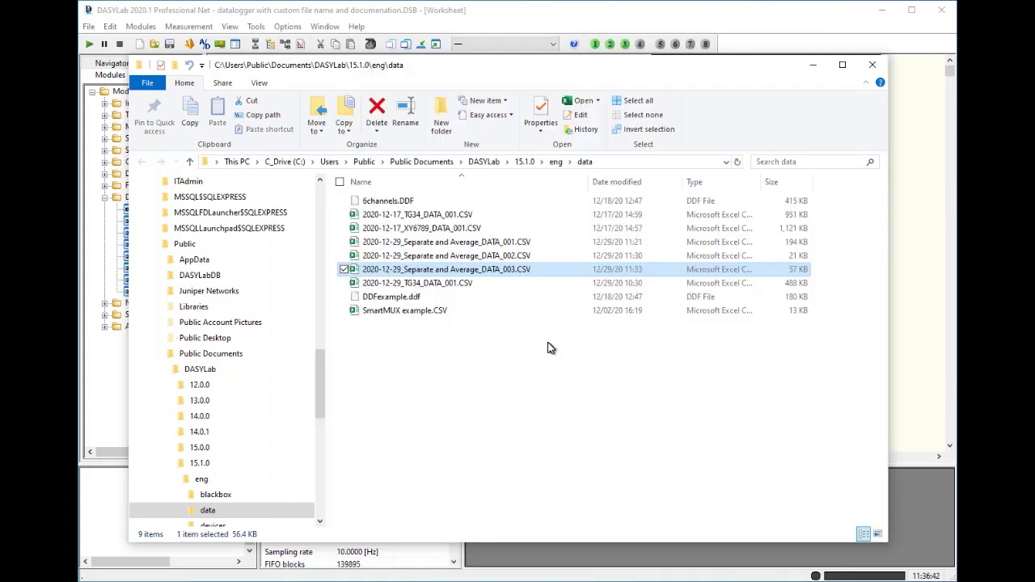
- Switch back to the DASYLab worksheet and add a Separate module with channels 0 to 2 below the Average-100 module
left_click(813, 65)
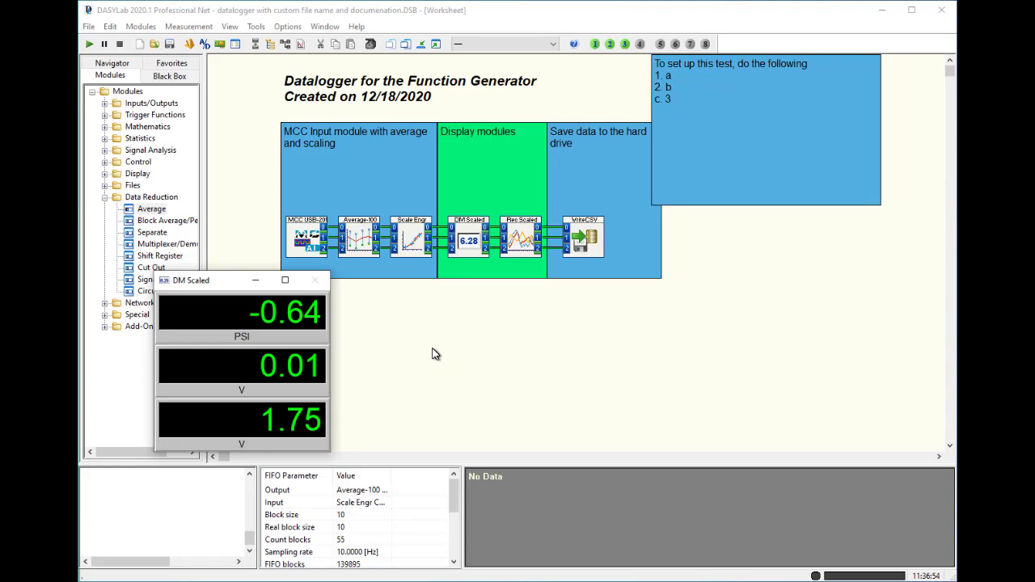
left_click(254, 282)
left_click(150, 233)
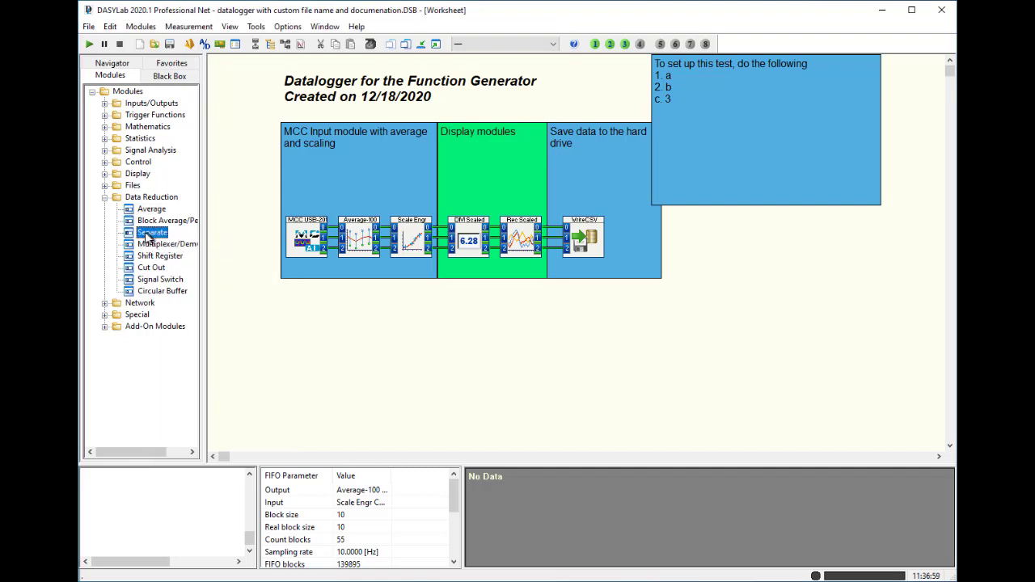
left_click(350, 282)
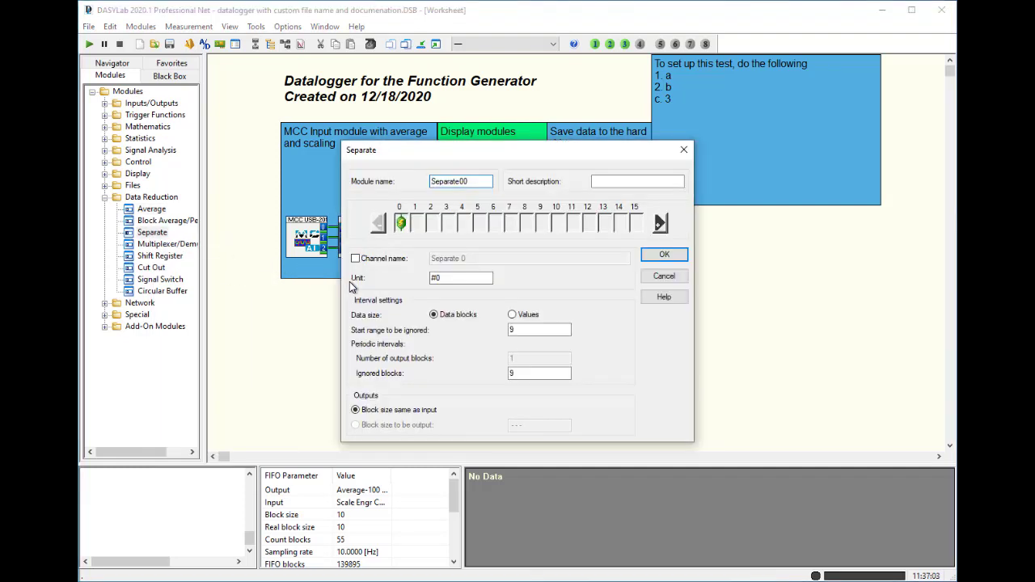
left_click(662, 224)
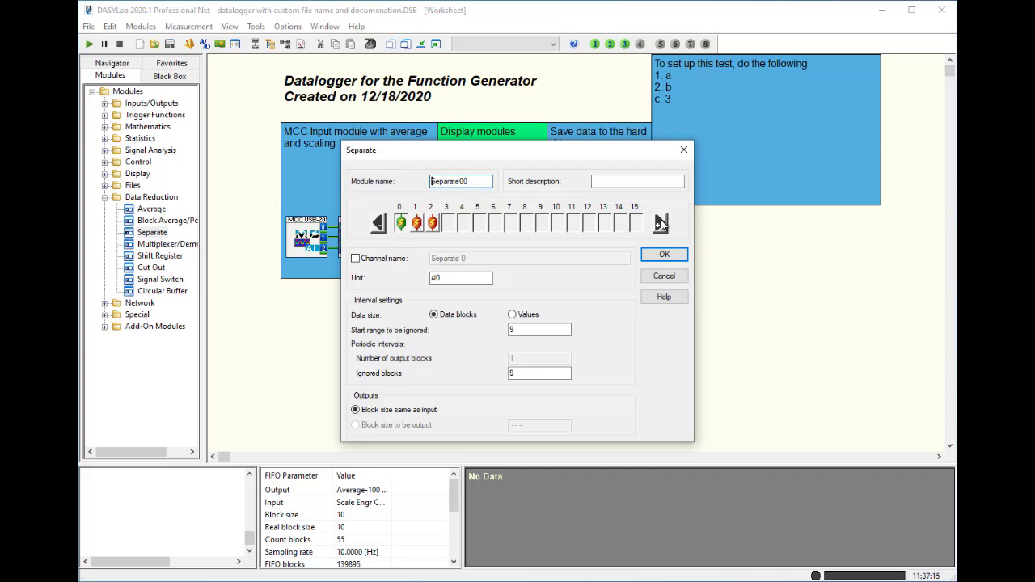
- Set Separate channel 0 to Values with start range 0, 99 ignored values and output block size 1, and compare channels 1 and 2
left_click(512, 315)
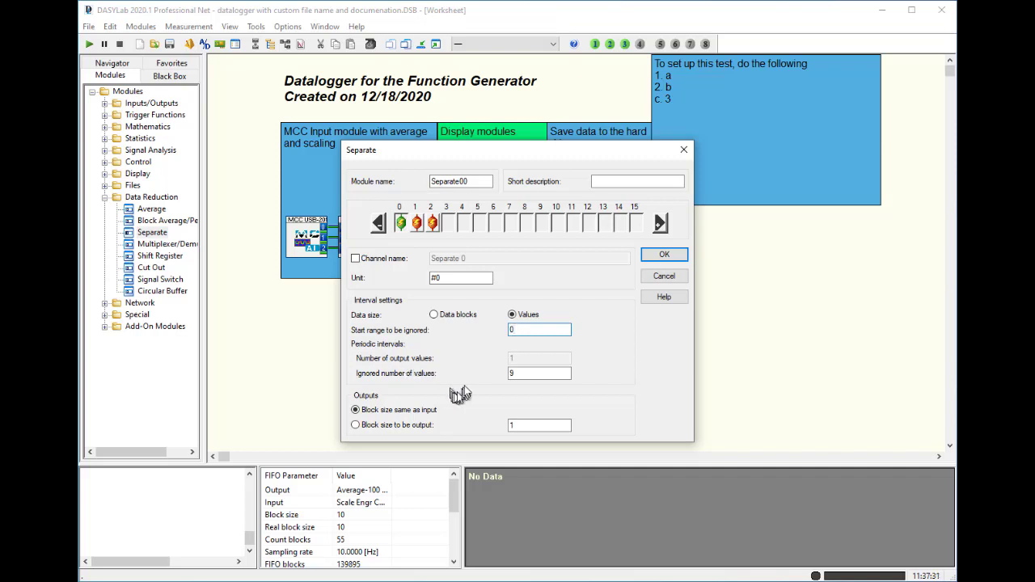
left_click(526, 373)
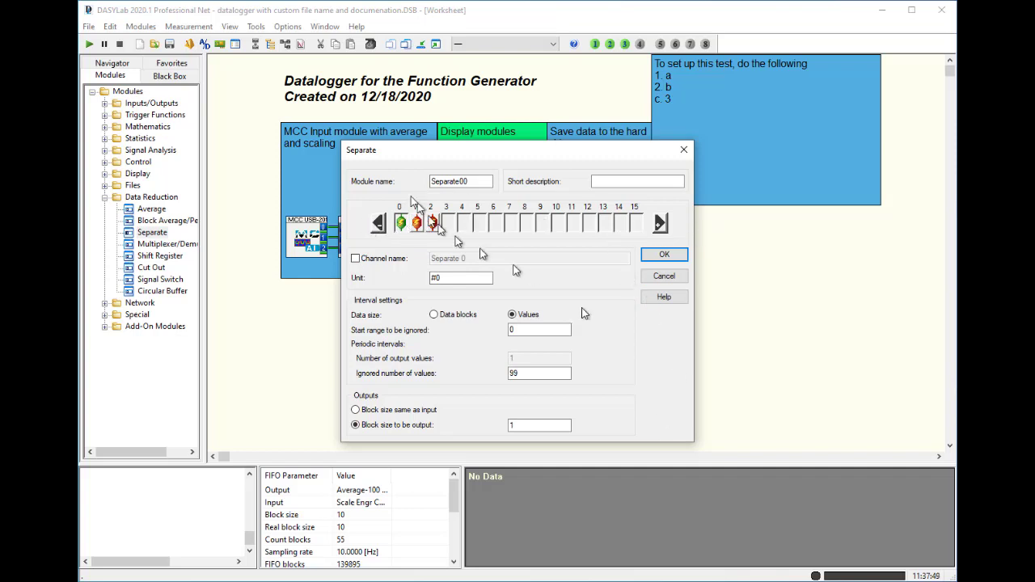
left_click(417, 225)
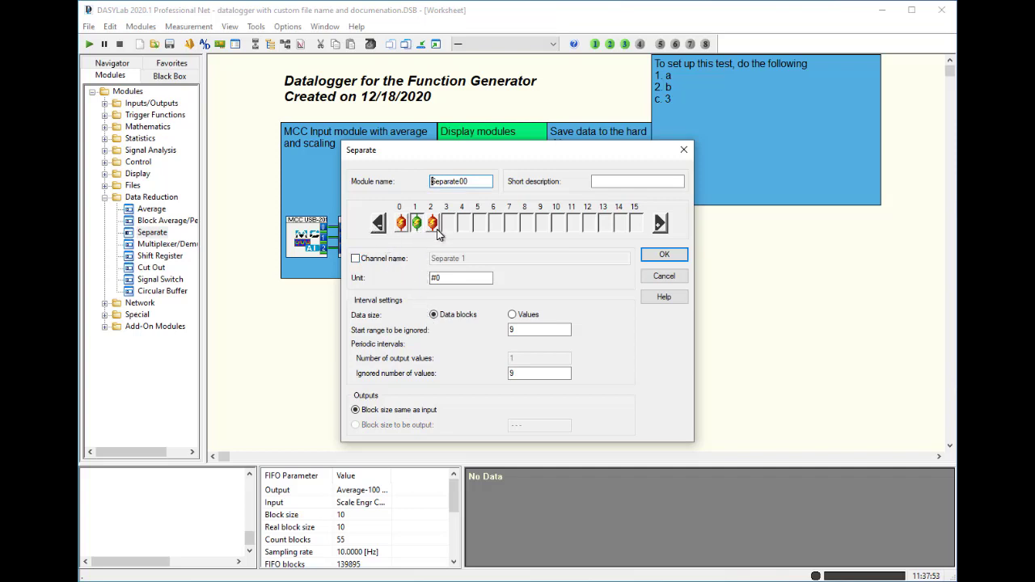
left_click(401, 223)
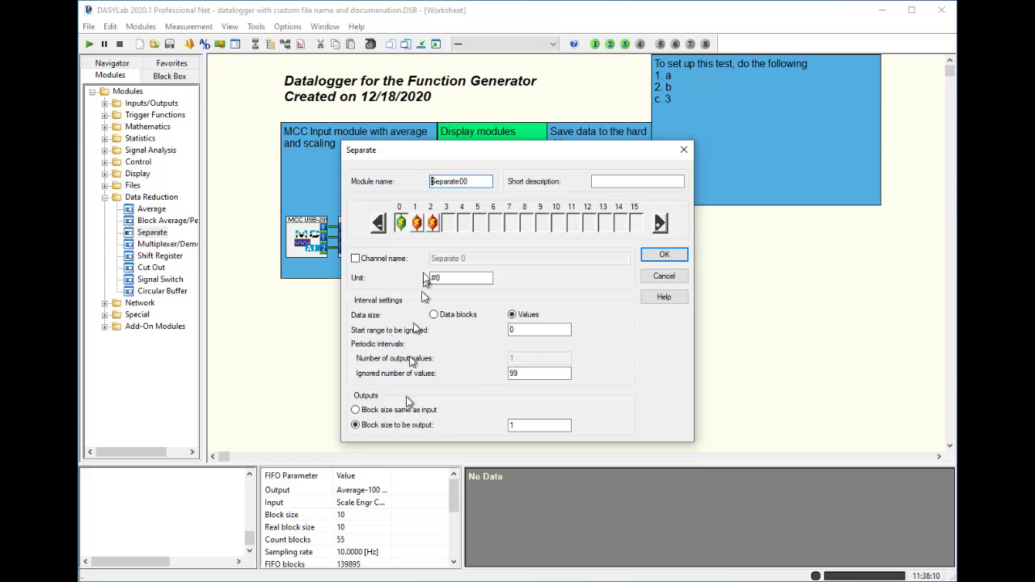
left_click(418, 225)
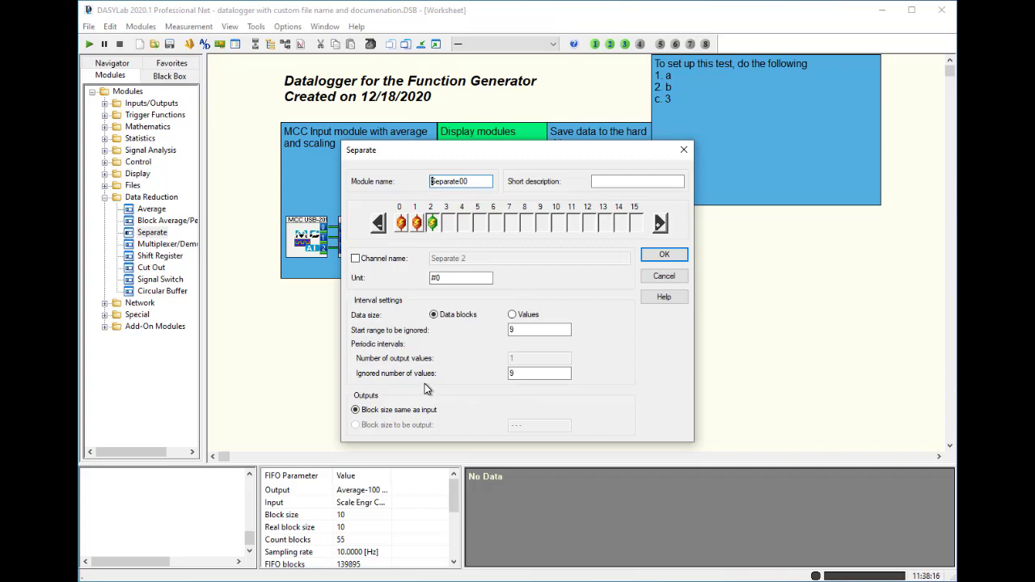
left_click(402, 225)
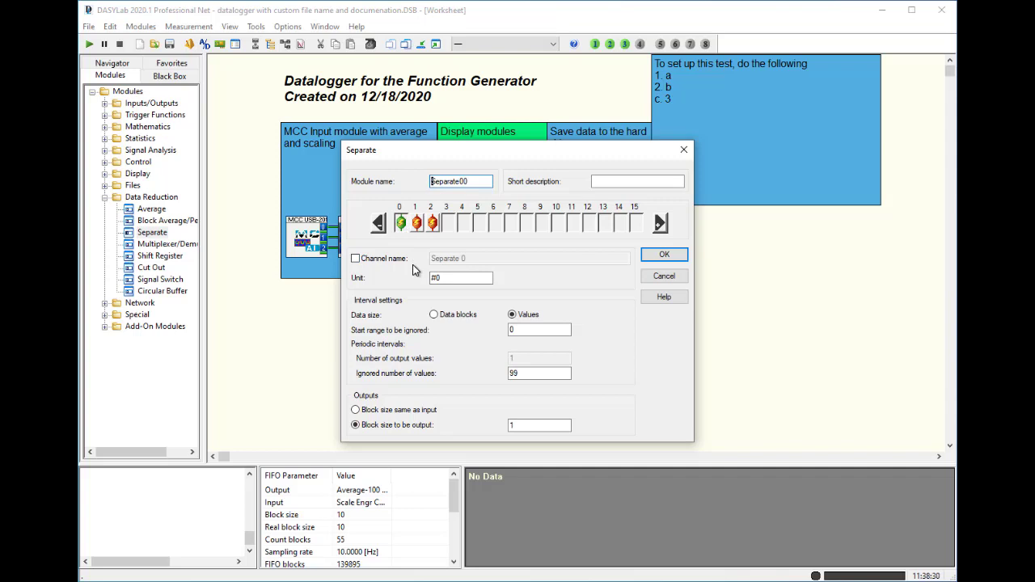
- Copy the channel 0 interval and output settings to channels 1 and 2, and accept the Separate module's settings
left_click(418, 226)
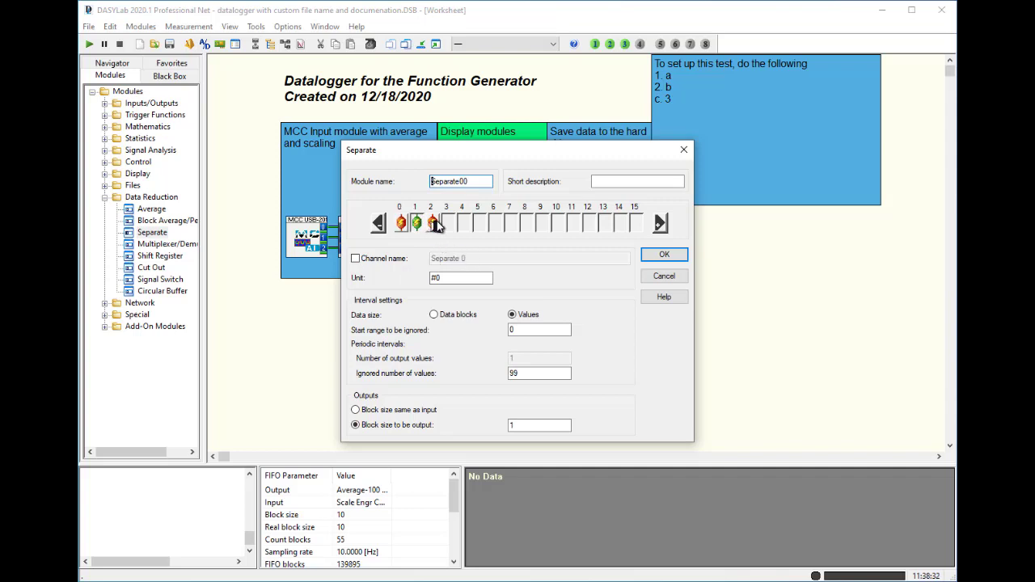
left_click(434, 226)
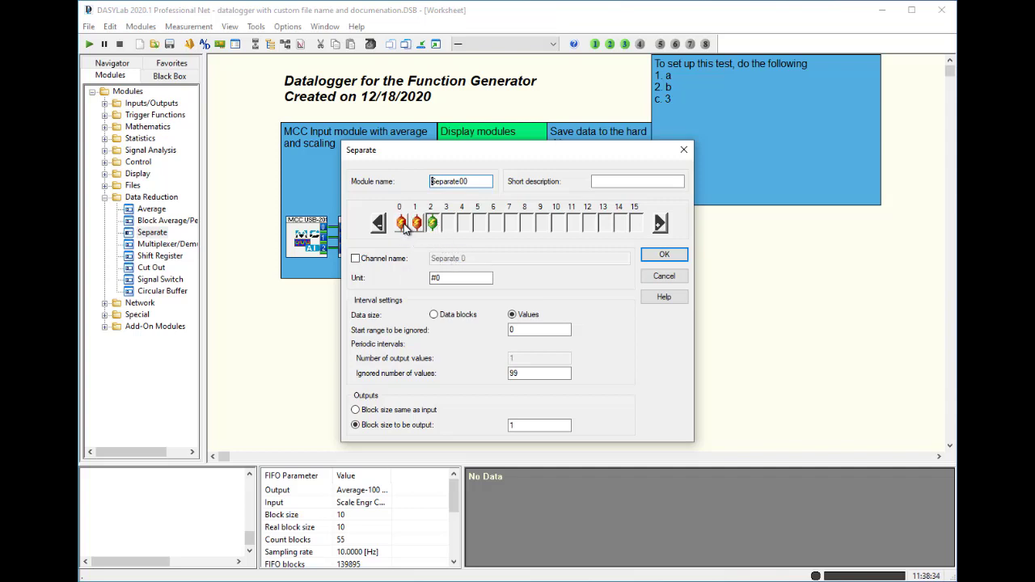
left_click(401, 225)
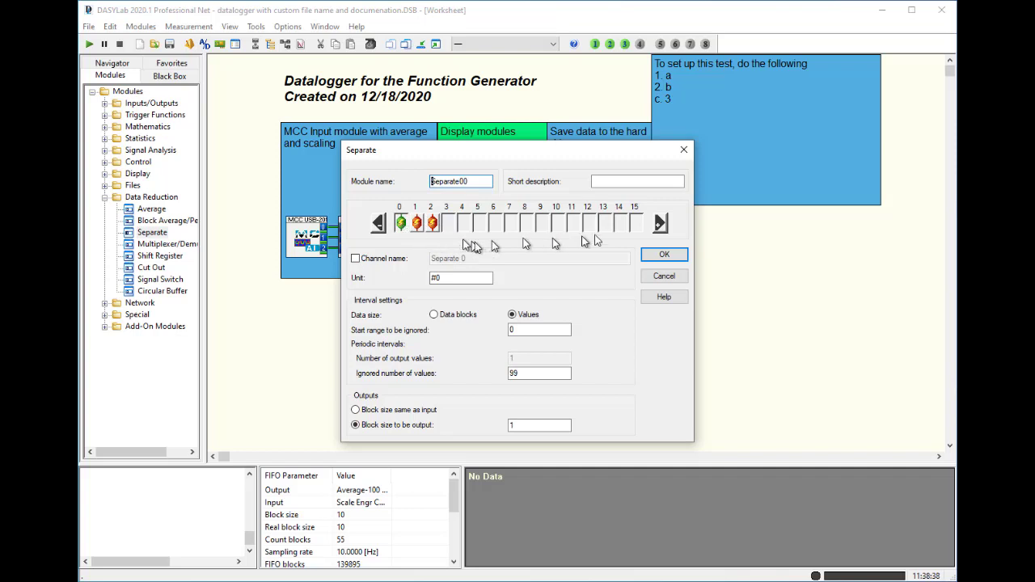
left_click(681, 257)
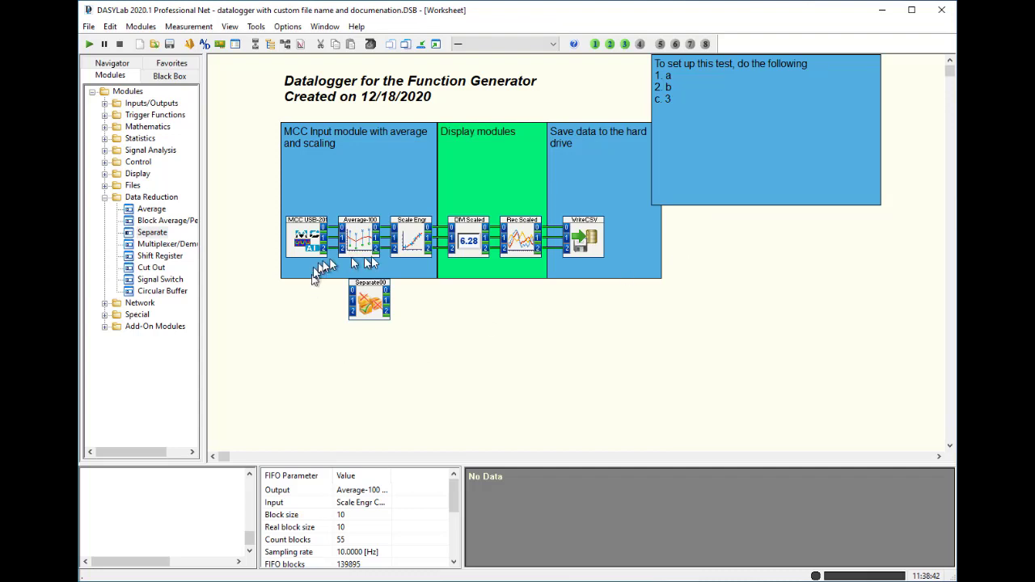
- Delete the Average-100 module and move the Separate module into its place, connected between the MCC input and Scale Engr modules
right_click(363, 230)
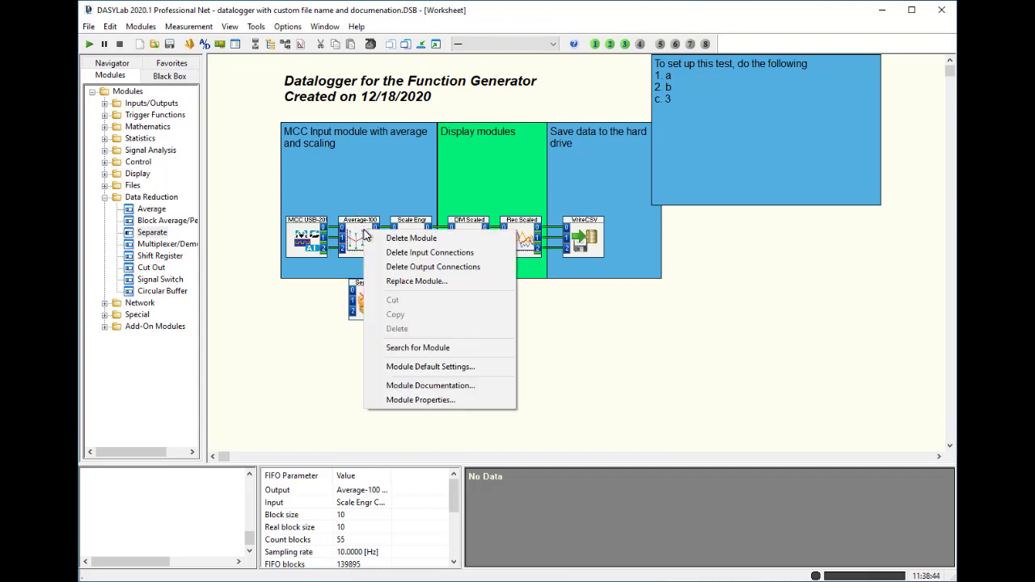
left_click(414, 239)
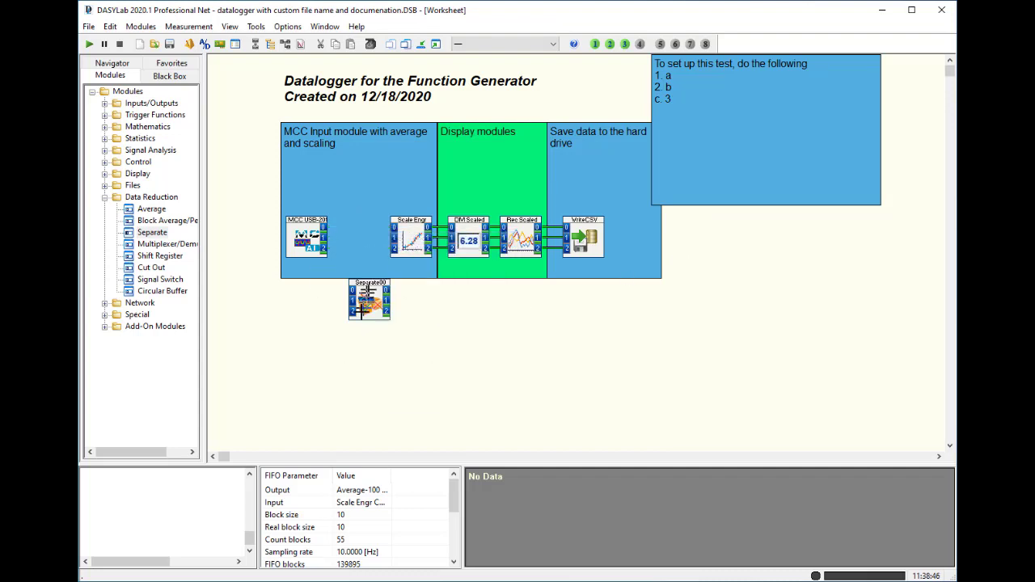
left_click_drag(363, 309, 343, 242)
left_click_drag(406, 236, 403, 236)
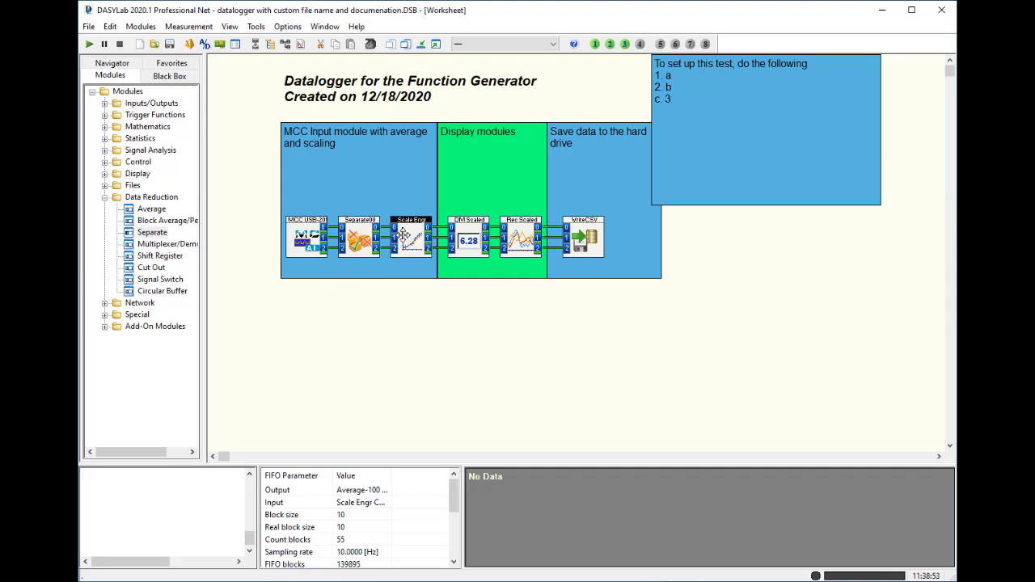
- Copy the channel names through the worksheet, and start a measurement with the display windows shown and work order Separate and Average
left_click(288, 26)
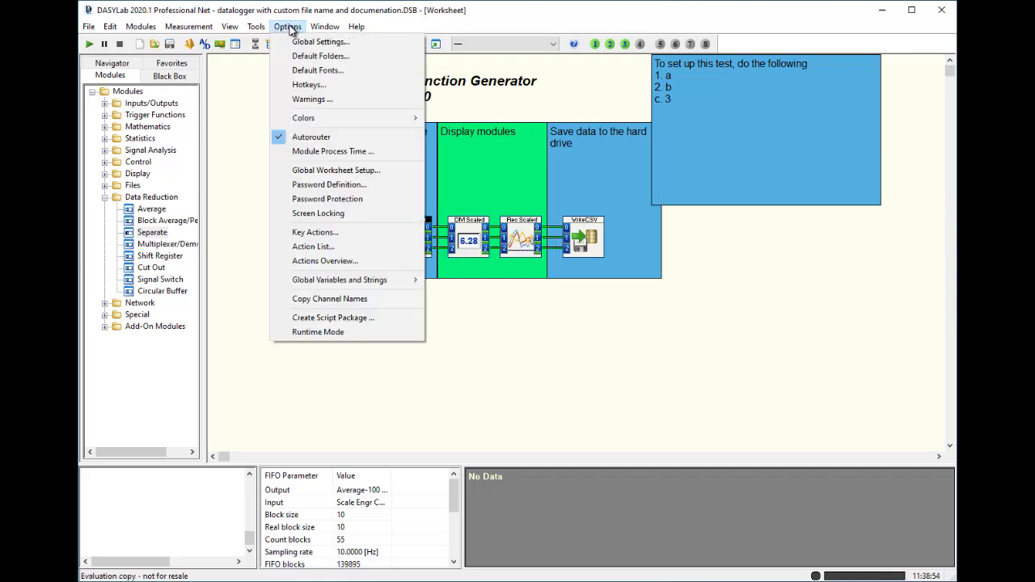
left_click(350, 301)
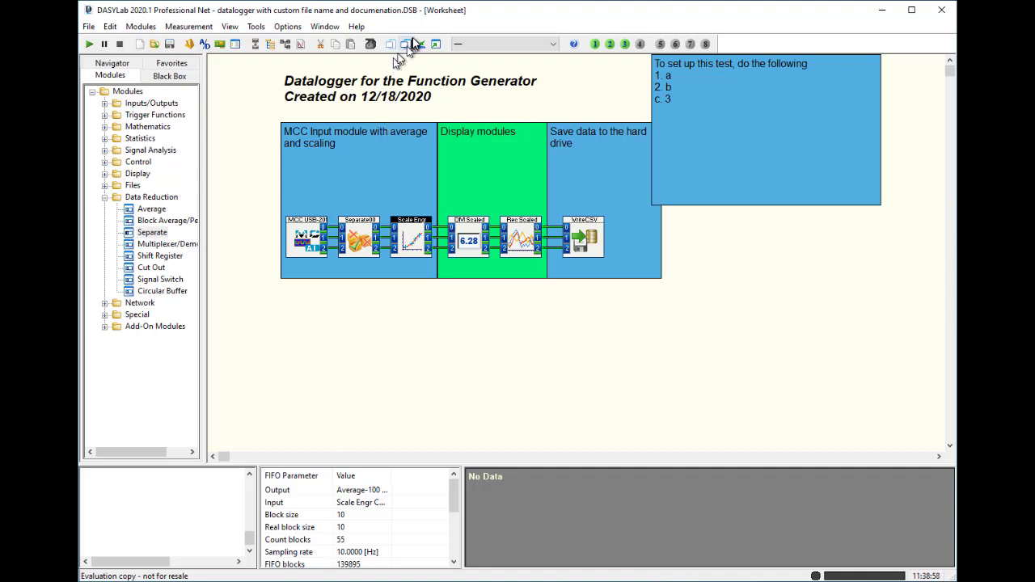
left_click(435, 44)
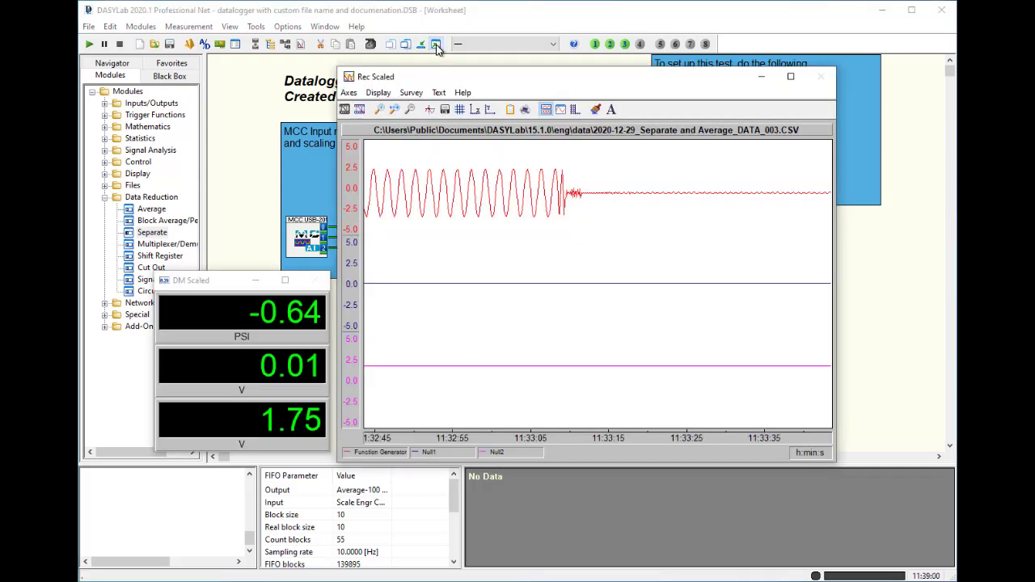
left_click(89, 45)
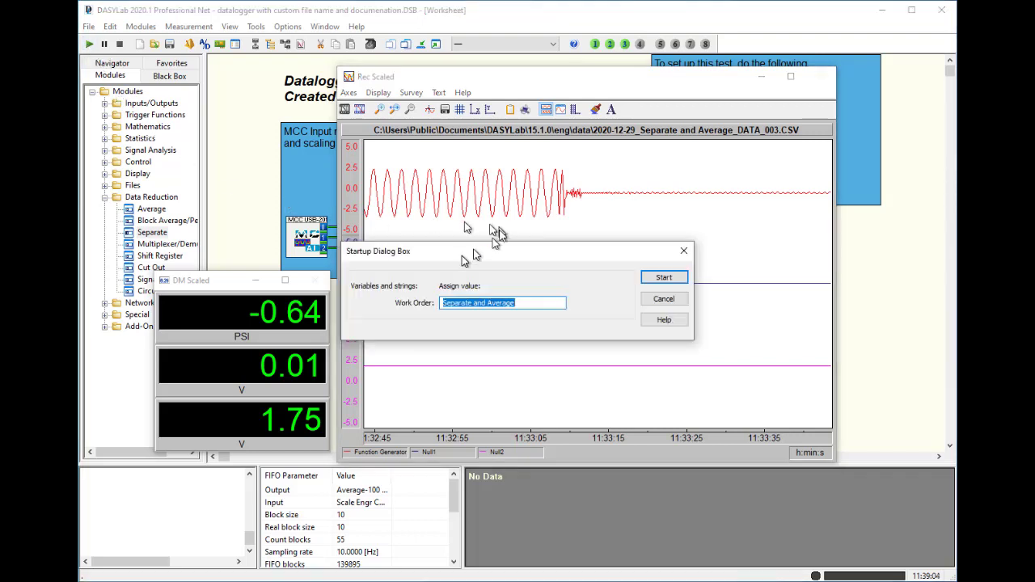
left_click(665, 279)
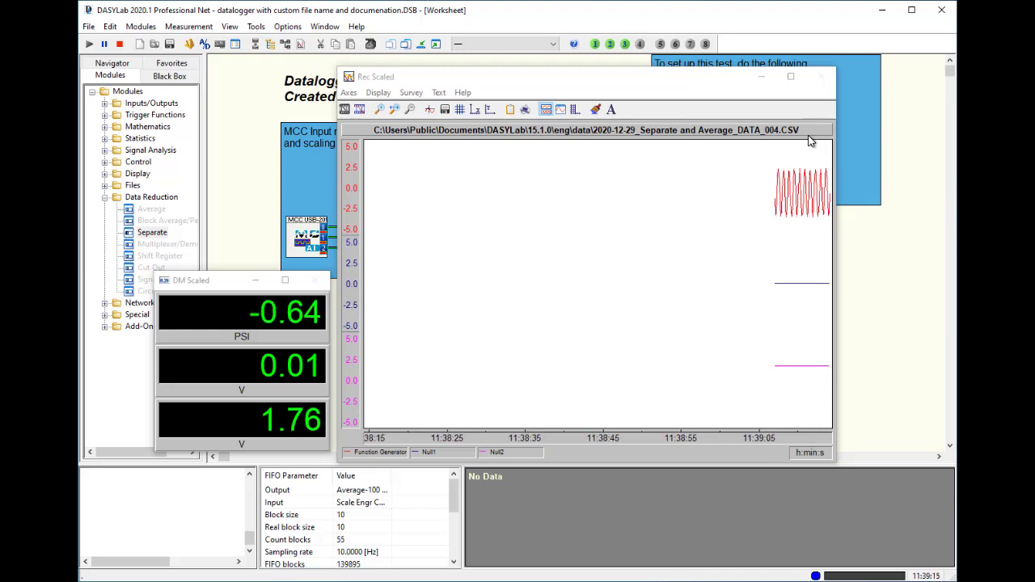
- Zoom the recorder in on the newest part of the waveform, and inspect the data flow from the MCC input to the Separate module
left_click(377, 109)
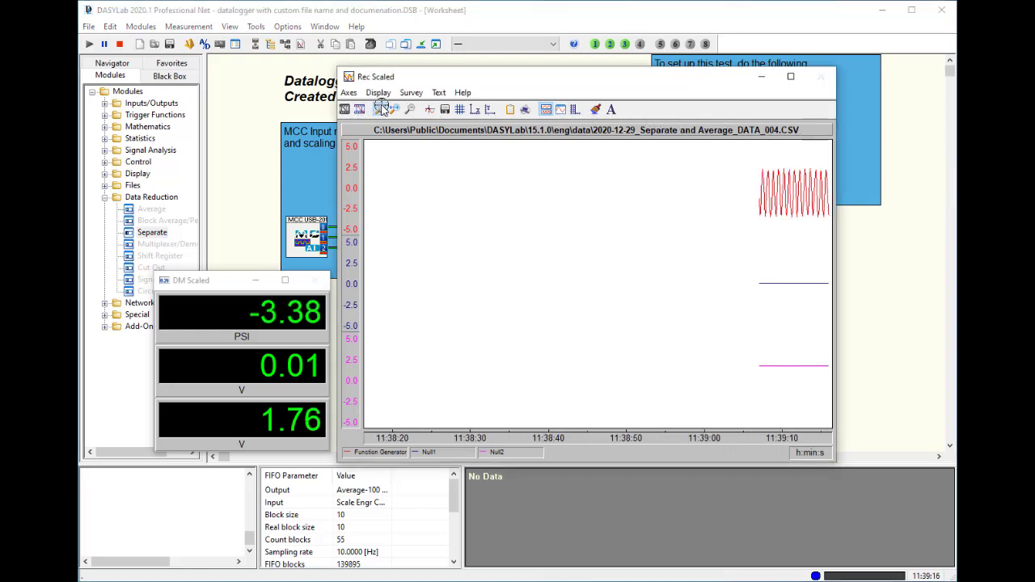
left_click_drag(730, 162, 827, 173)
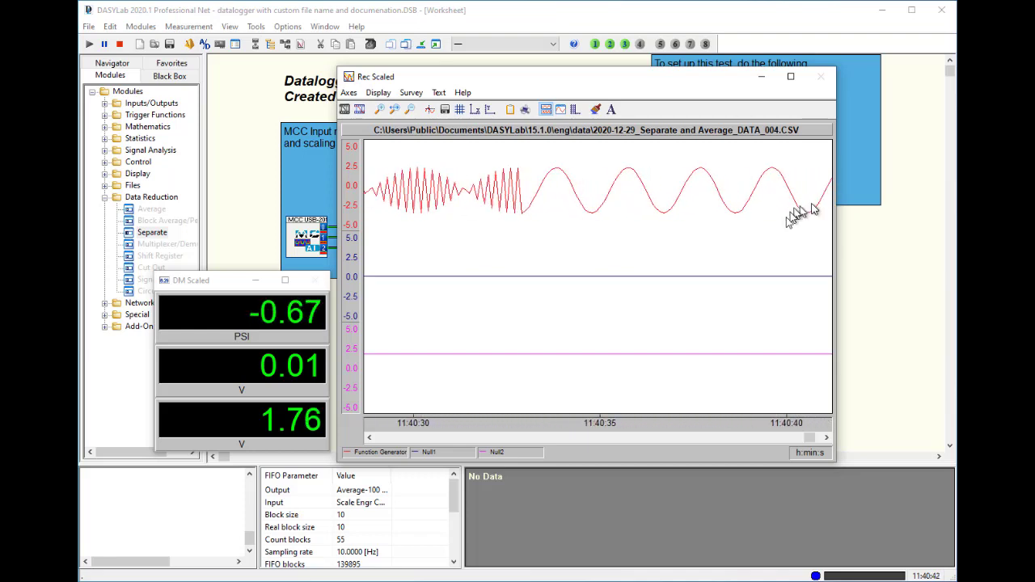
left_click(761, 77)
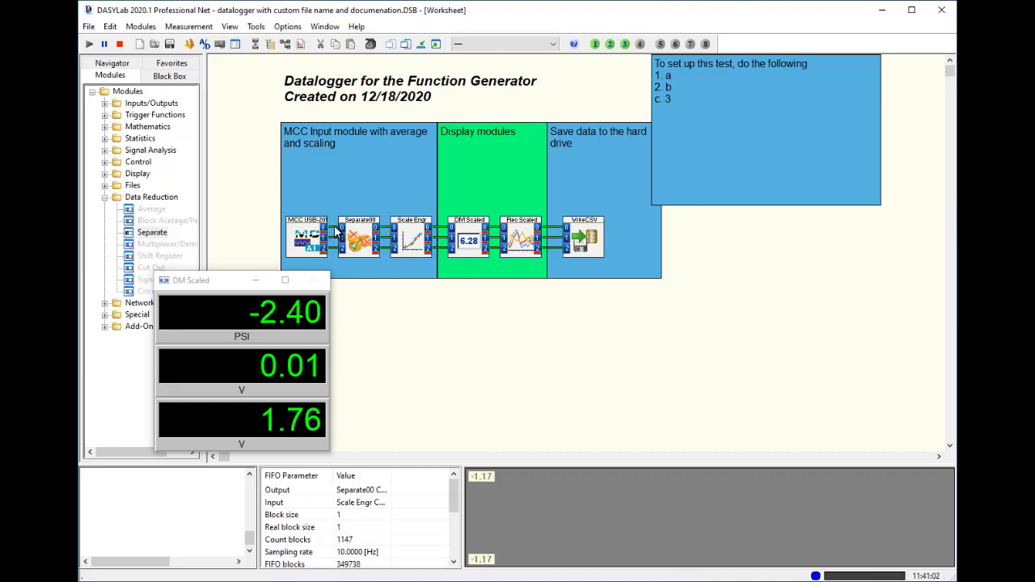
left_click(335, 232)
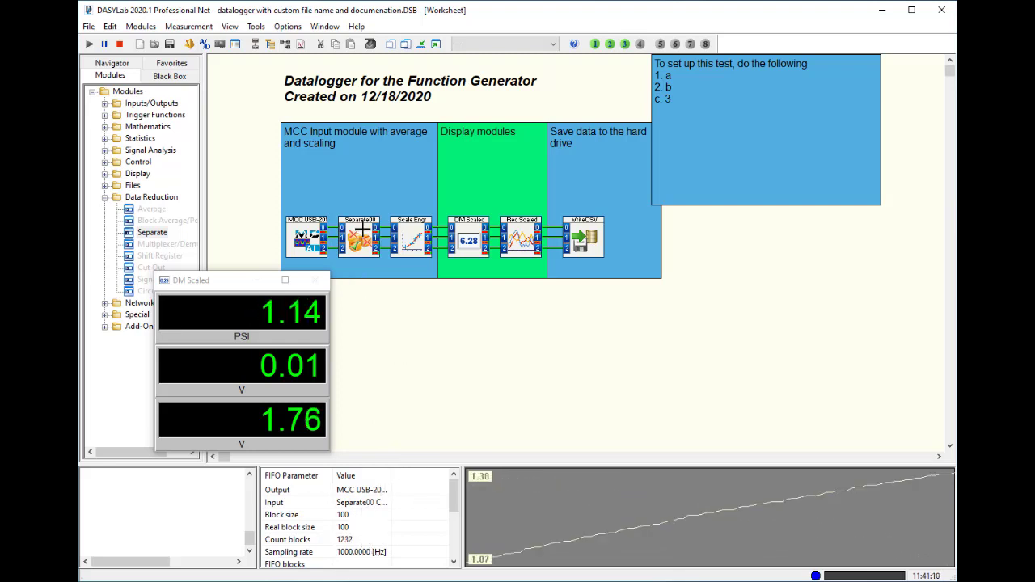
left_click(434, 45)
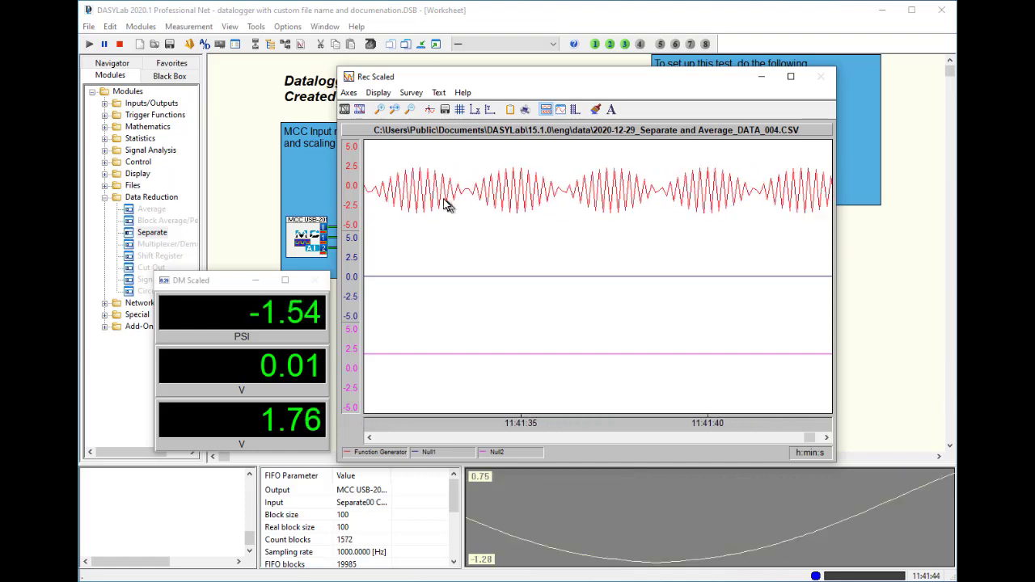
- Stop the measurement and open 2020-12-29_Separate and Average_DATA_004.CSV from the File Explorer data folder in Excel
left_click(120, 45)
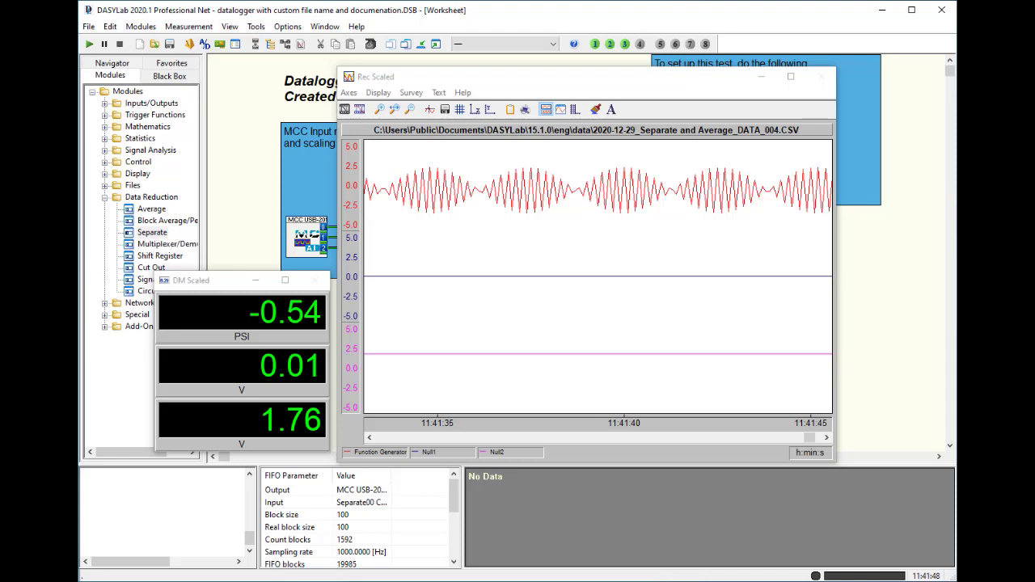
key("alt+Tab")
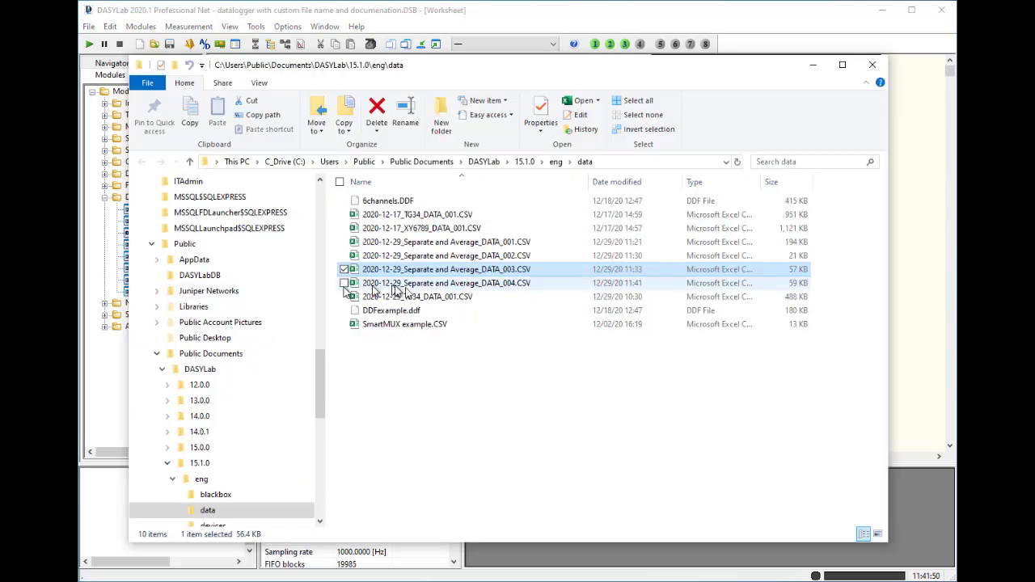
left_click(454, 286)
right_click(455, 286)
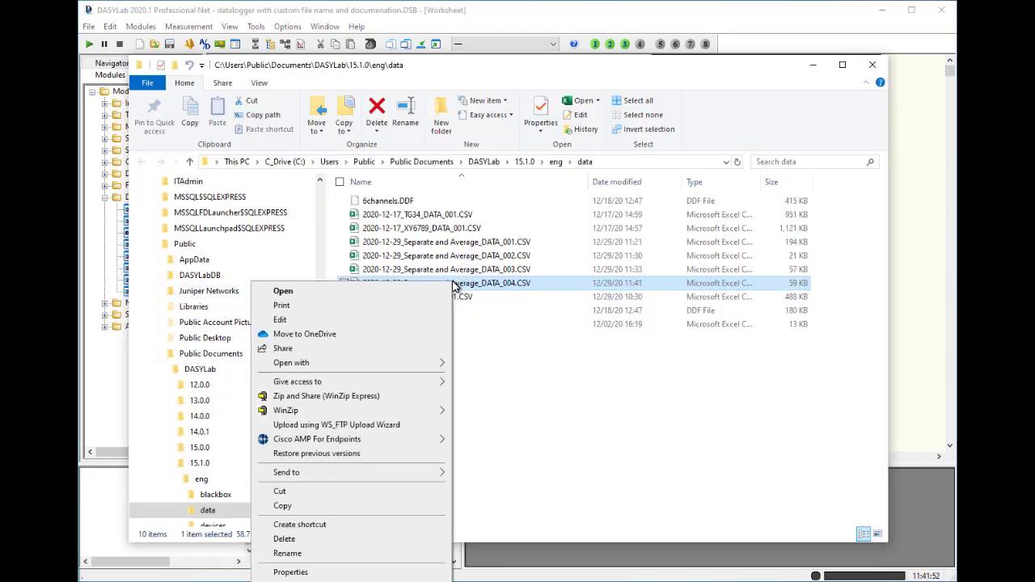
left_click(365, 293)
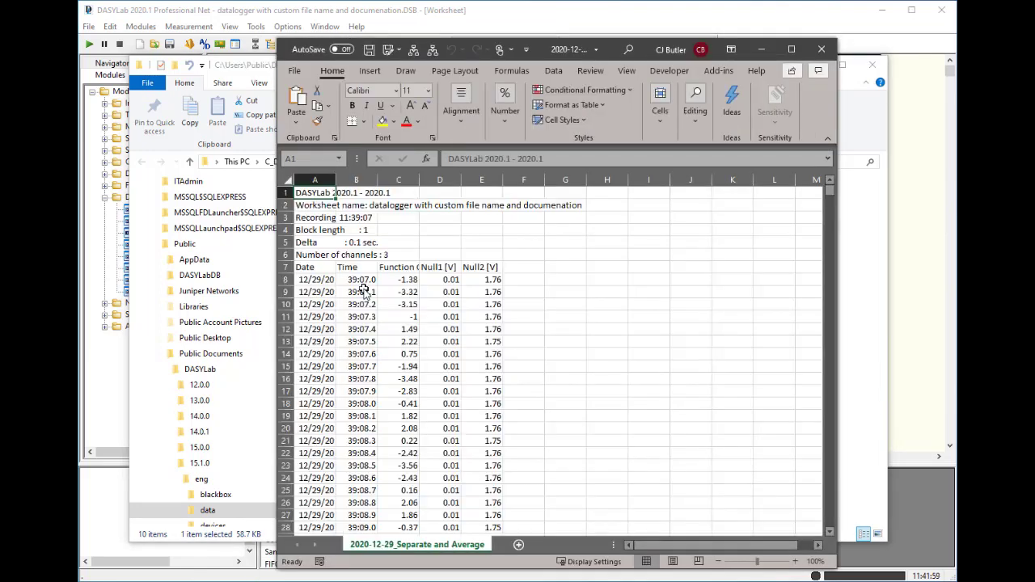
- Format the Time column with the custom number format hh:mm:ss.000 and check the first two timestamps
right_click(361, 182)
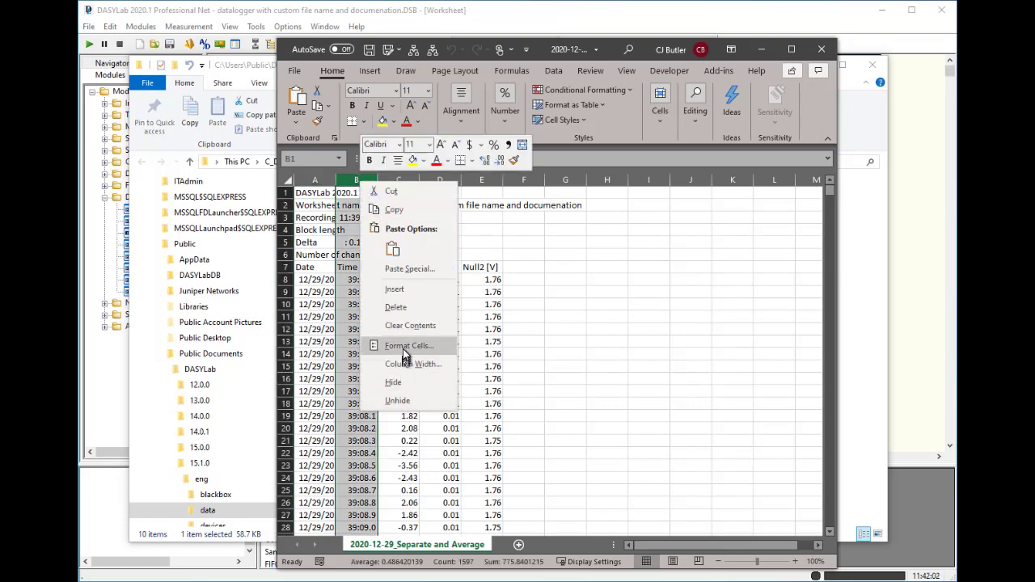
left_click(404, 348)
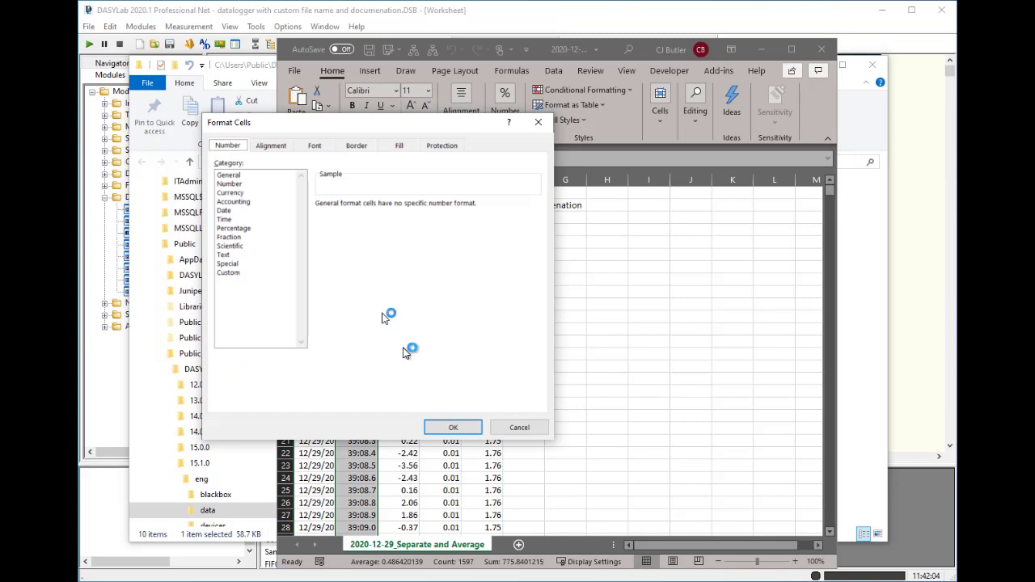
left_click(236, 273)
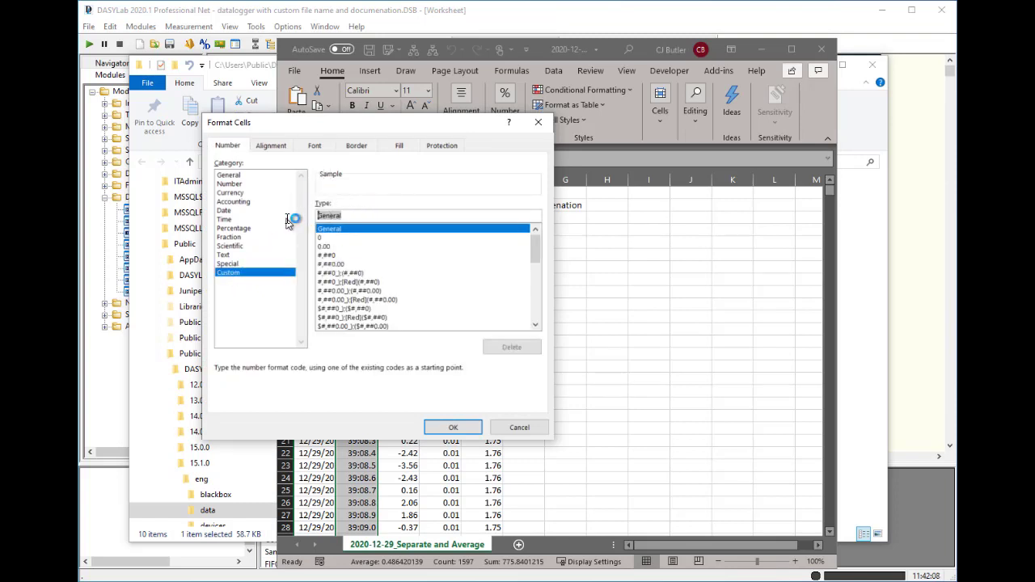
type("hh:mm:ss.000")
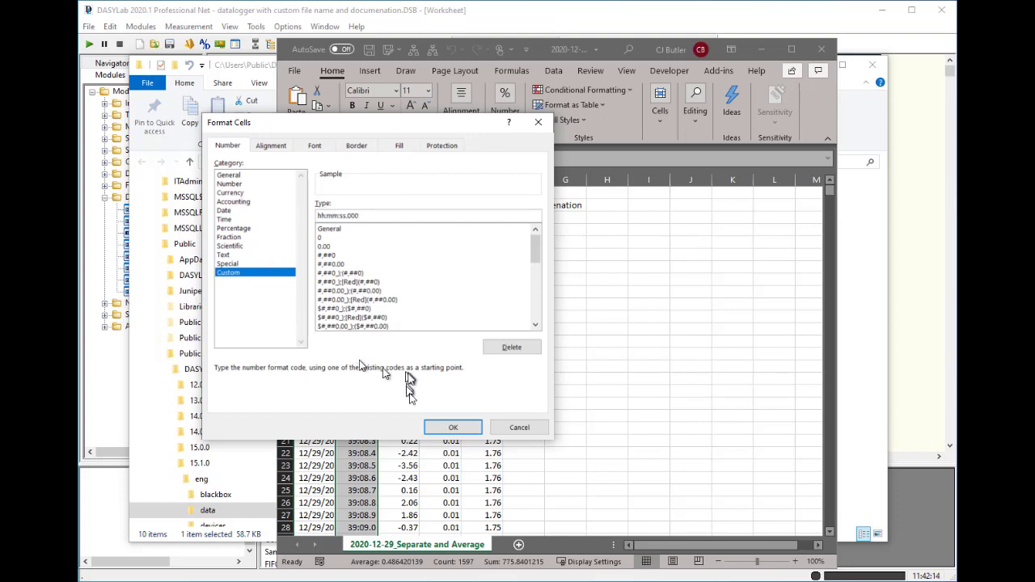
left_click(442, 428)
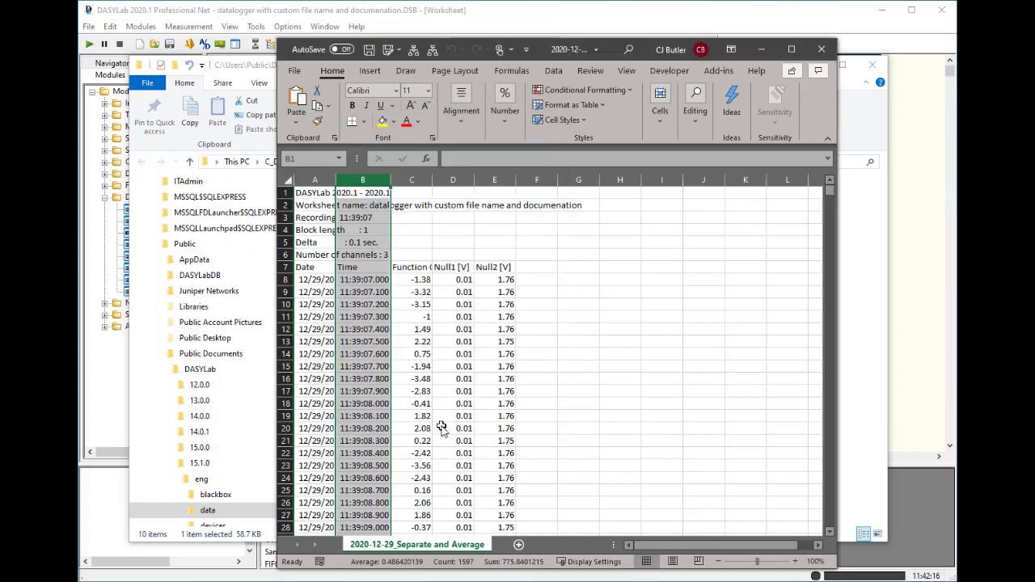
left_click(379, 279)
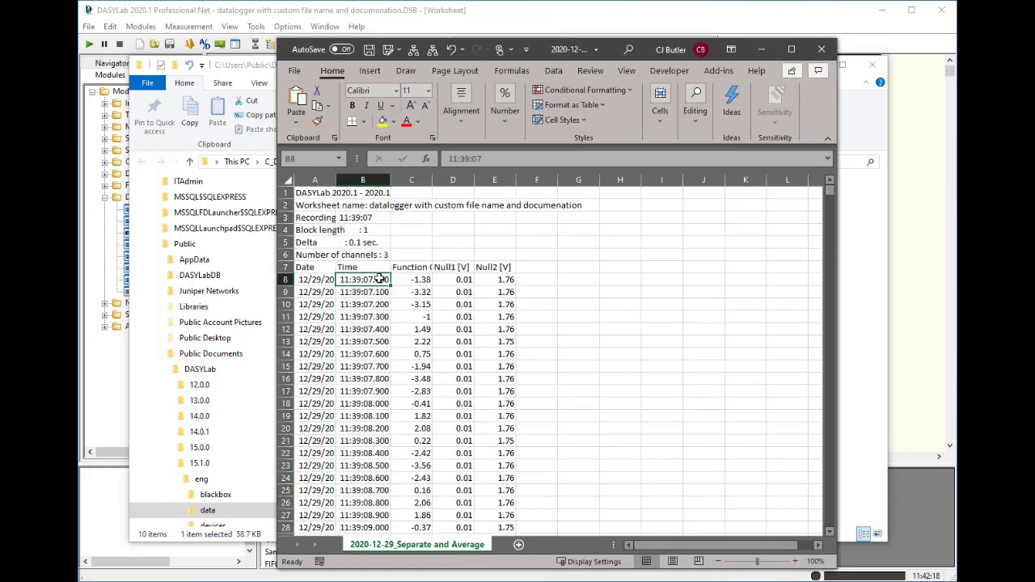
left_click(382, 294)
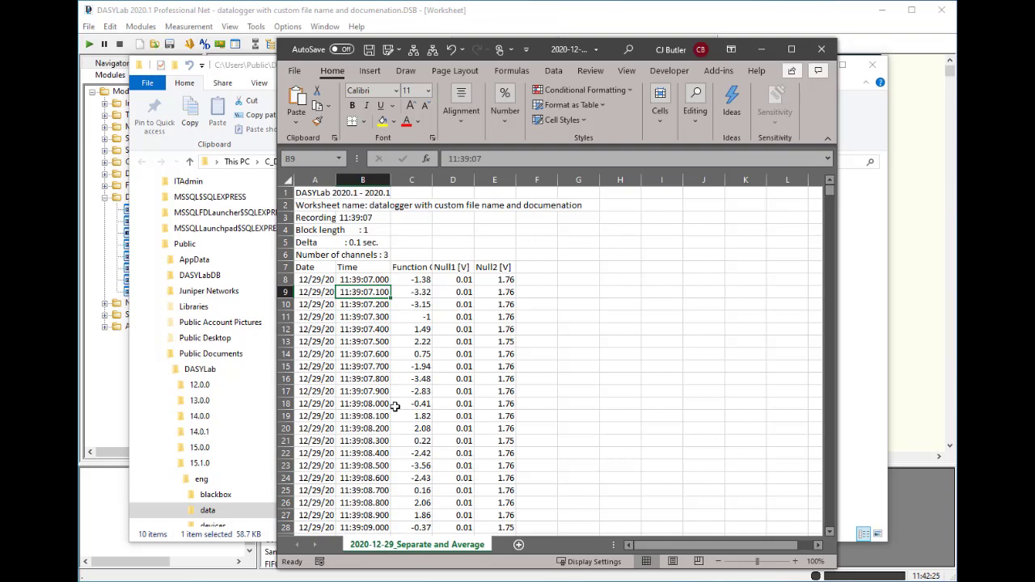
- Return to the DASYLab worksheet and set the Separate00 module's interval data size to Data blocks
left_click(761, 51)
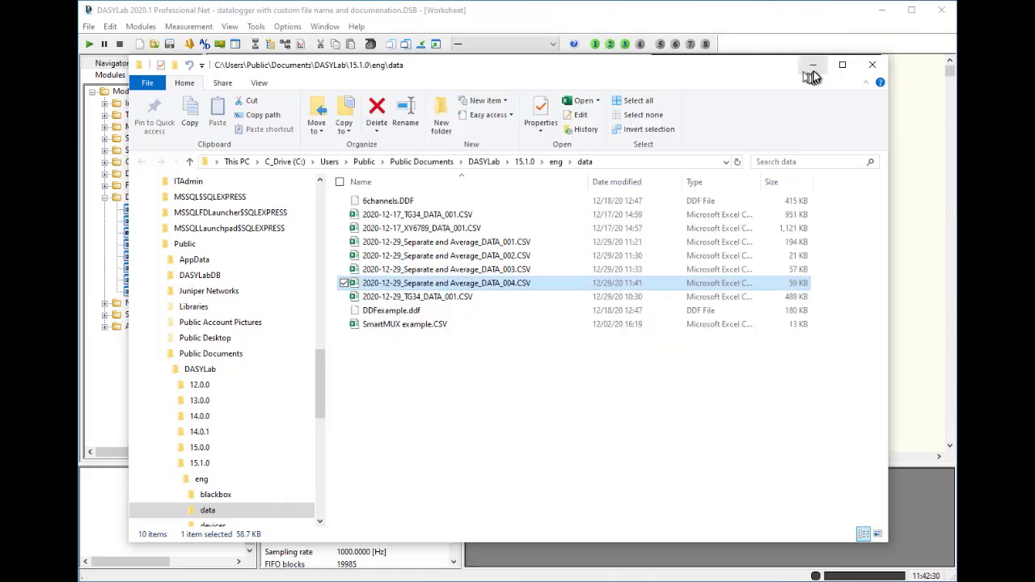
left_click(813, 68)
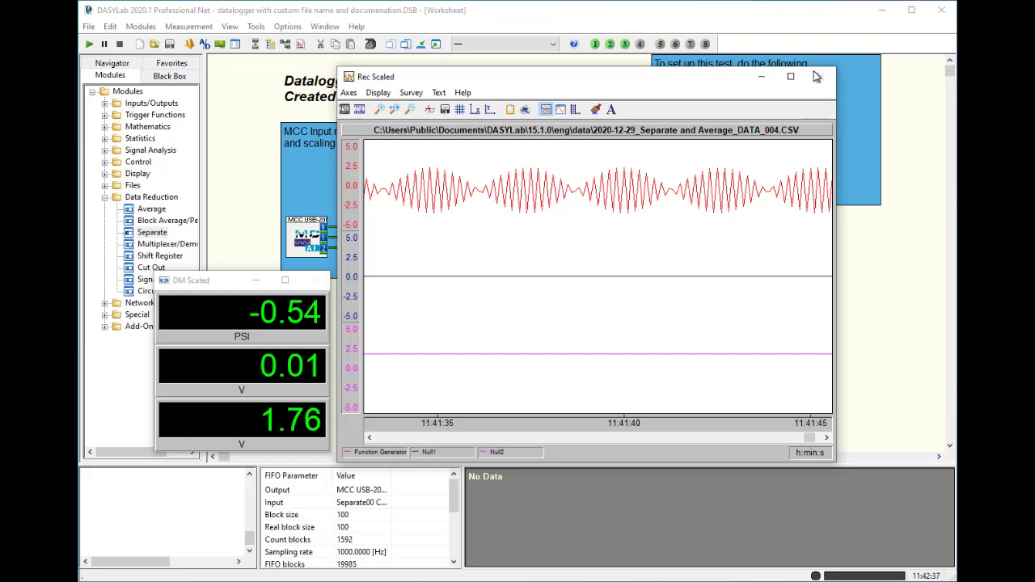
left_click(762, 78)
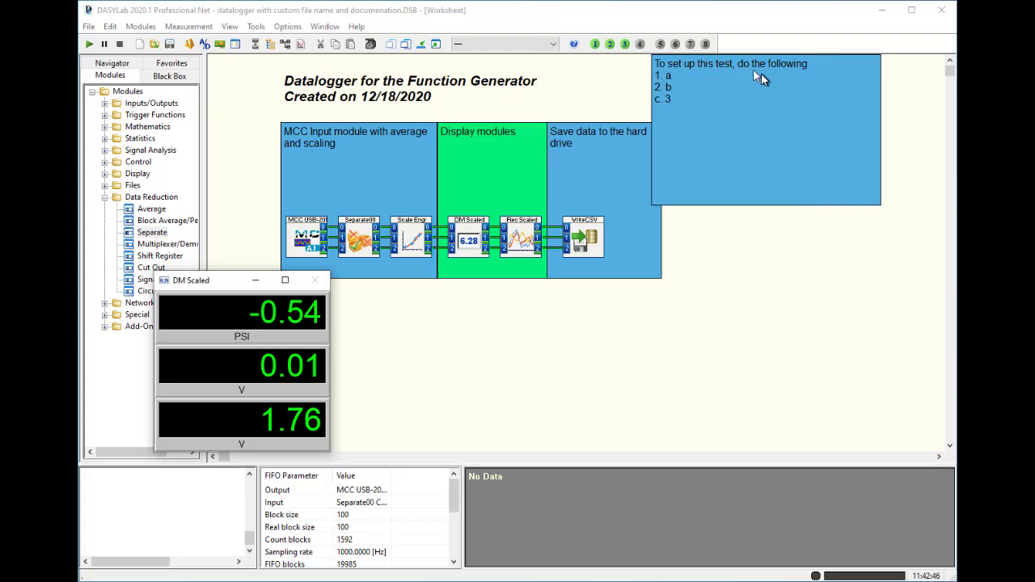
double_click(353, 232)
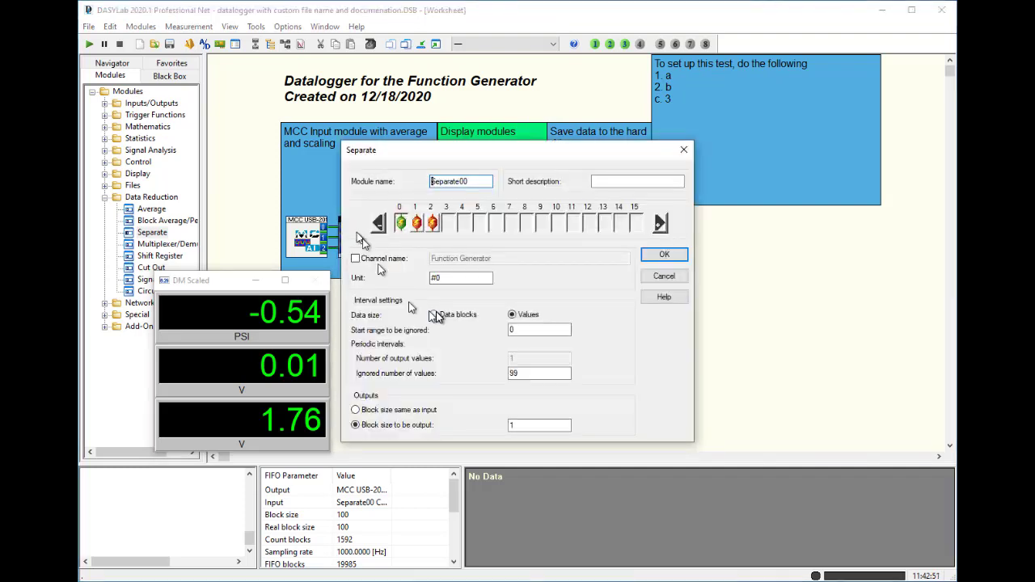
left_click(434, 315)
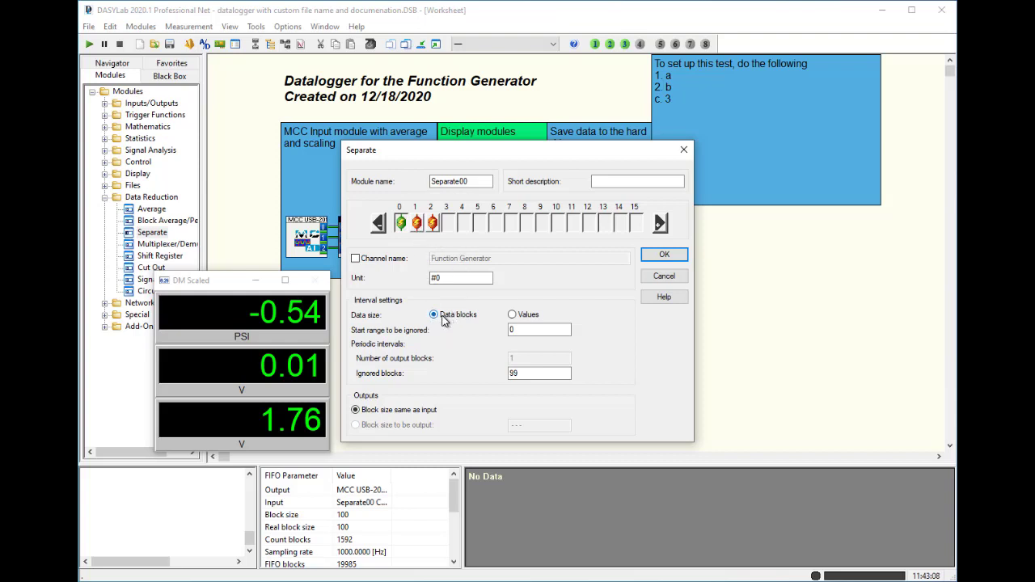
left_click(433, 224)
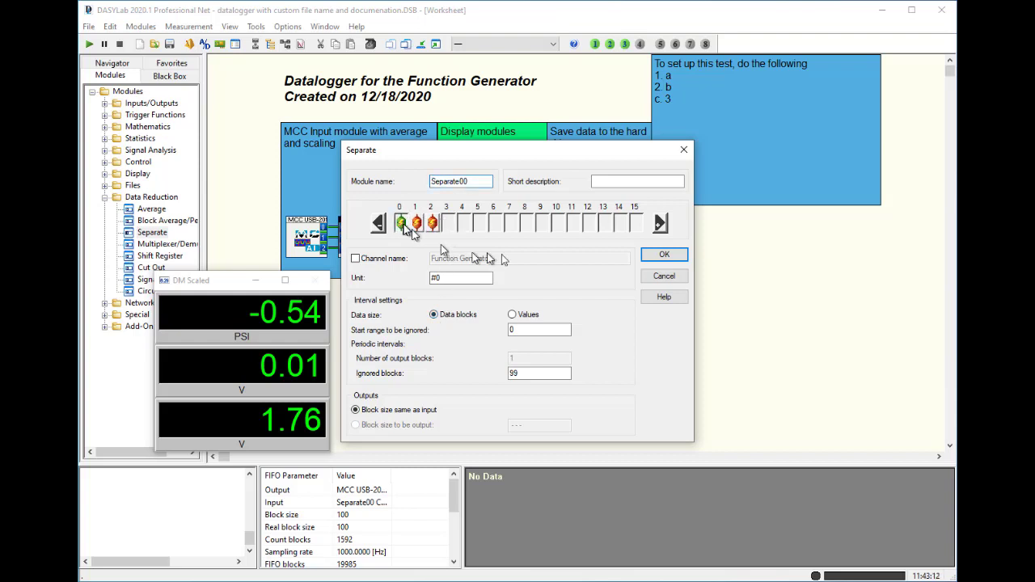
left_click(665, 255)
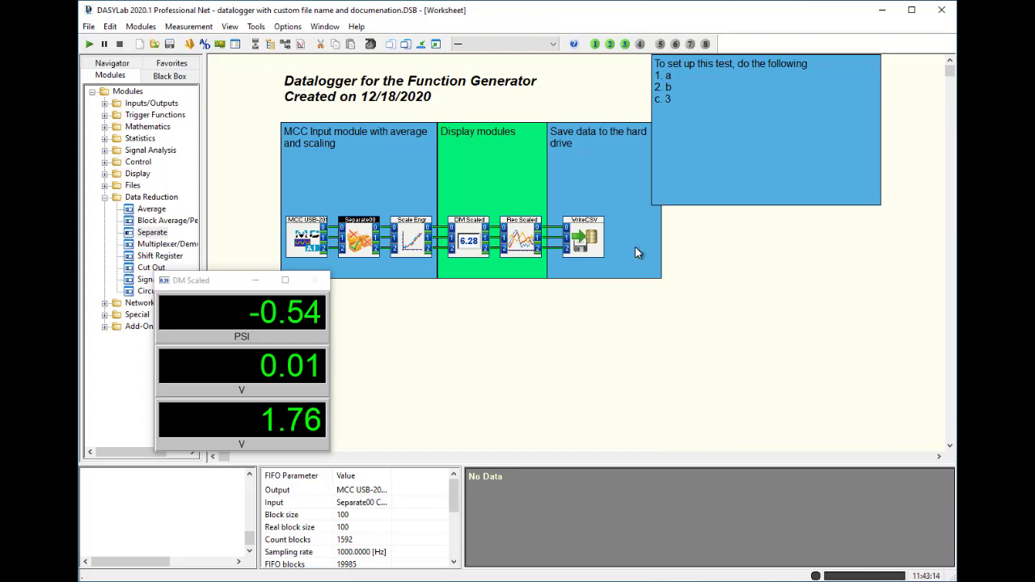
- Show the recorder with its full time range and start a measurement with the work order Separate blocks
left_click(436, 45)
left_click(411, 110)
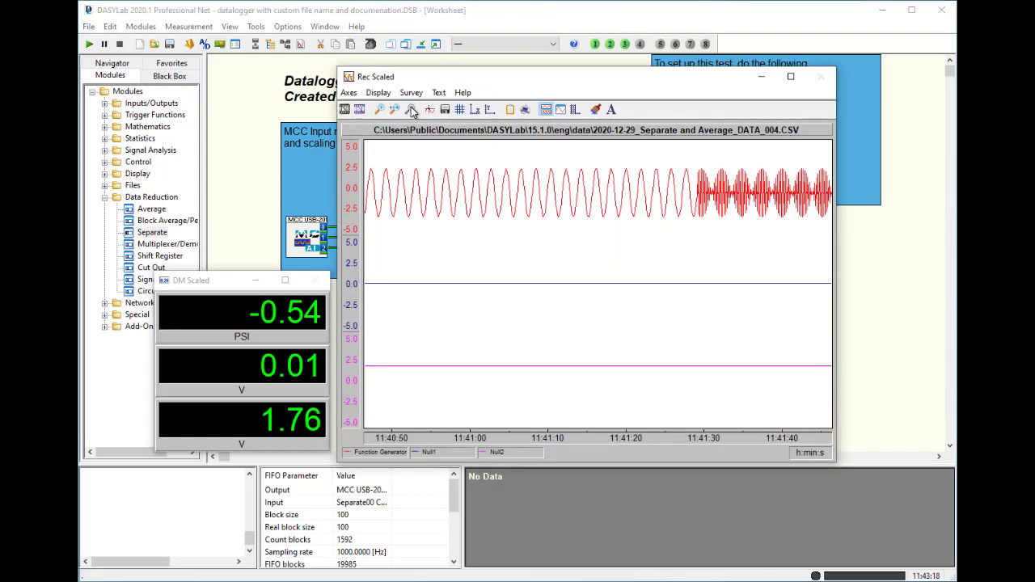
left_click(90, 45)
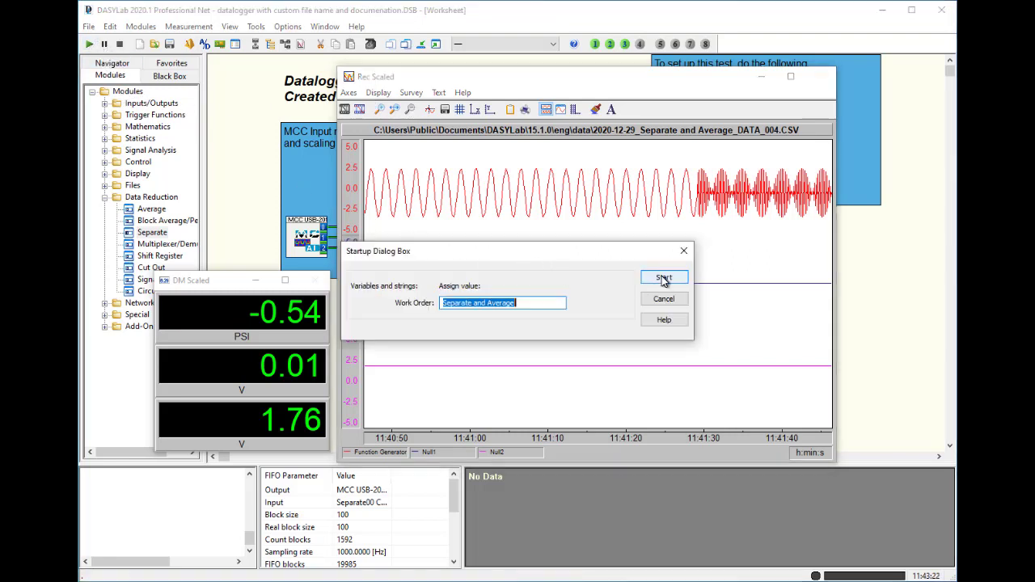
type("Separate blocks")
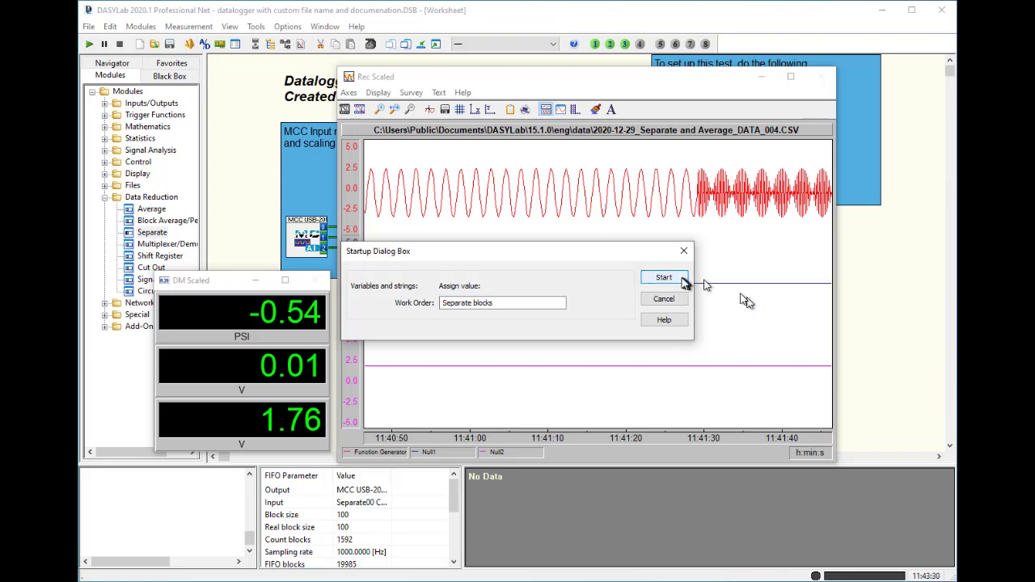
left_click(676, 281)
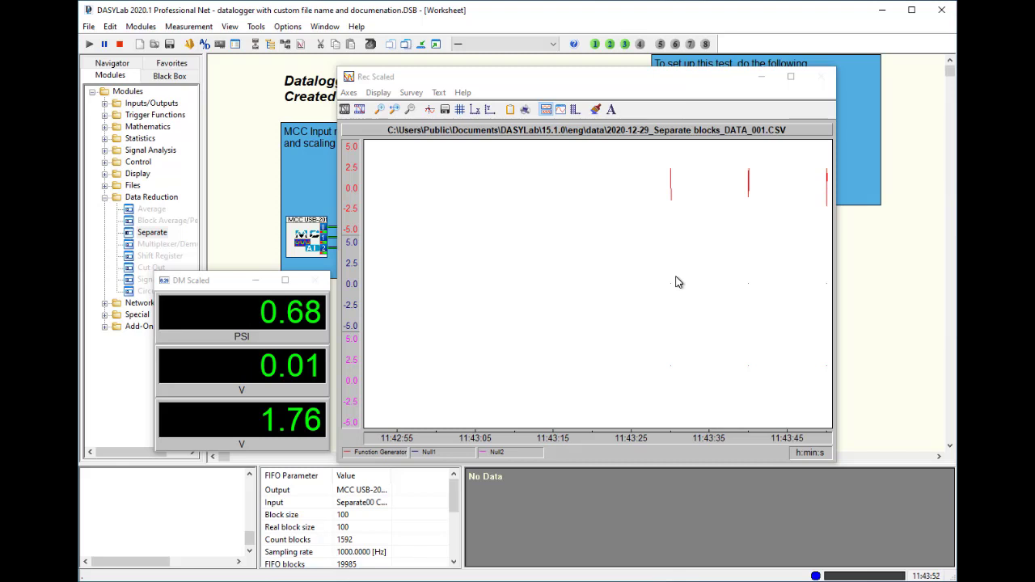
- Examine the waveform within the first and newest recorded data blocks, and return the recorder to its full time range
left_click(381, 110)
left_click_drag(663, 169, 675, 176)
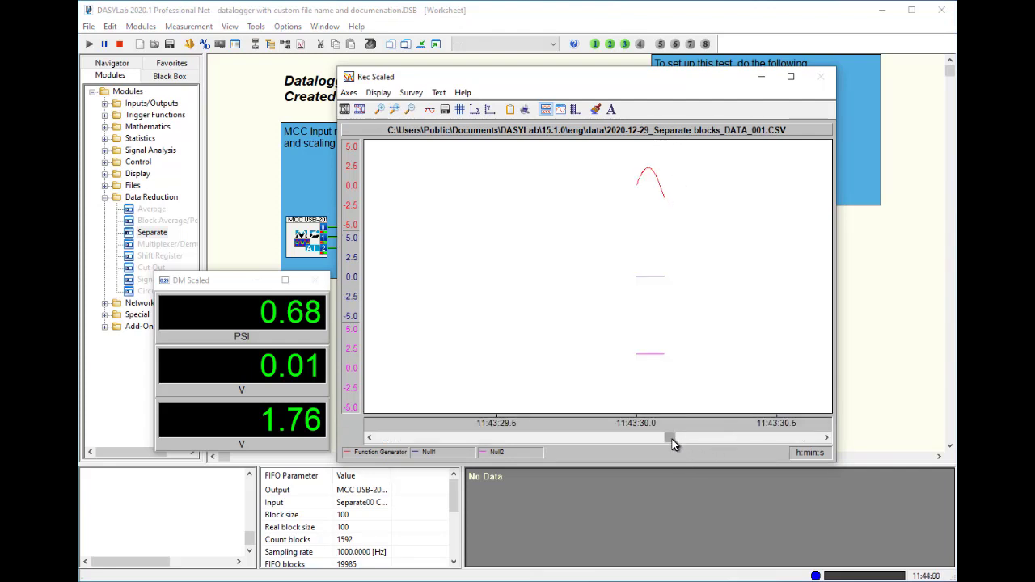
left_click_drag(672, 439, 825, 439)
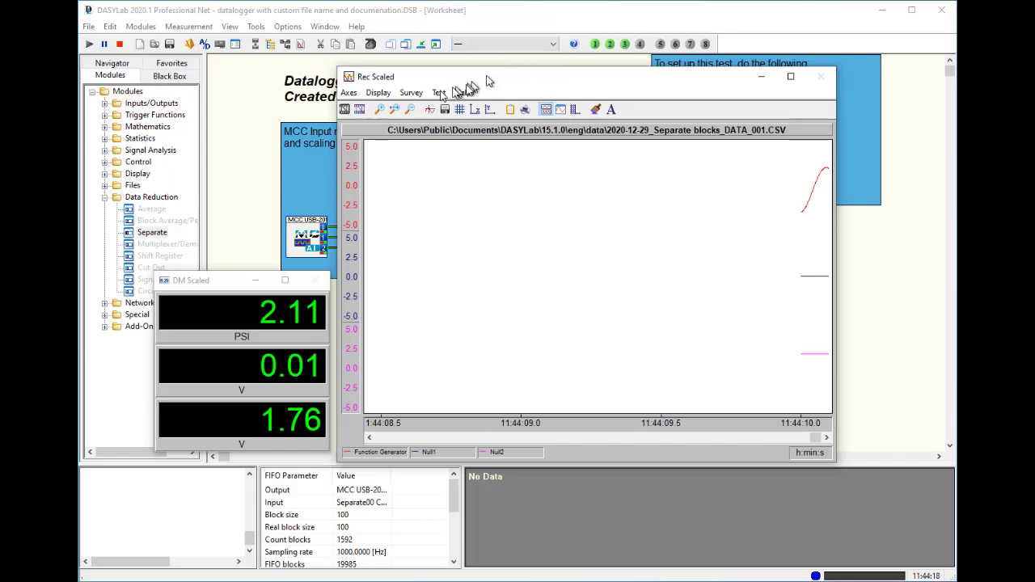
left_click(409, 110)
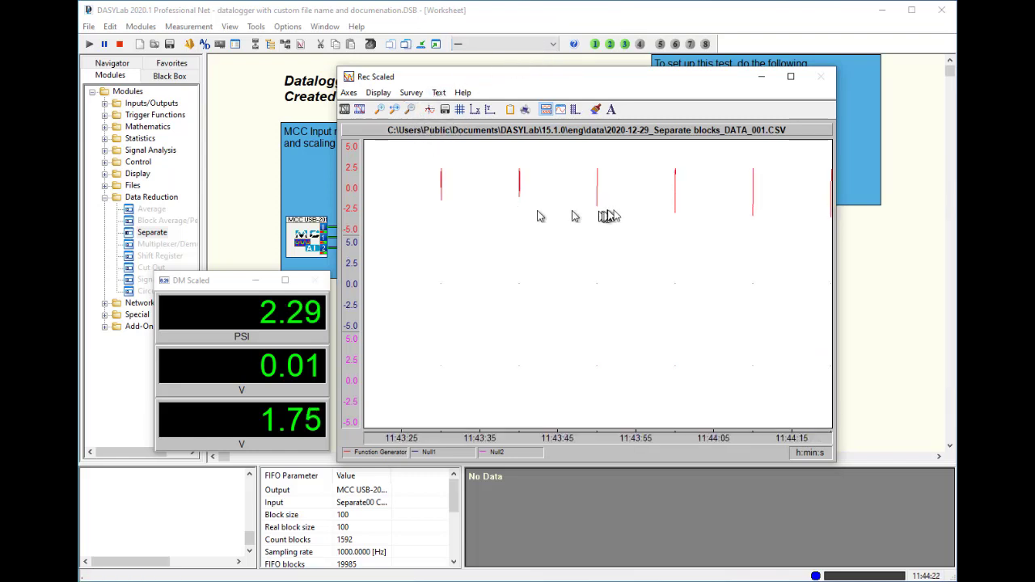
left_click(381, 112)
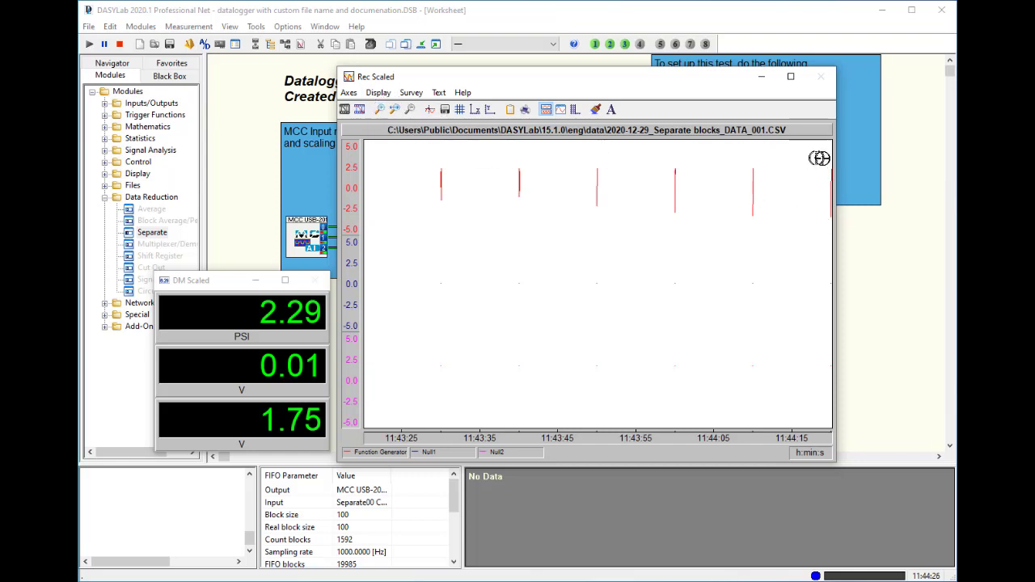
left_click_drag(823, 154, 833, 167)
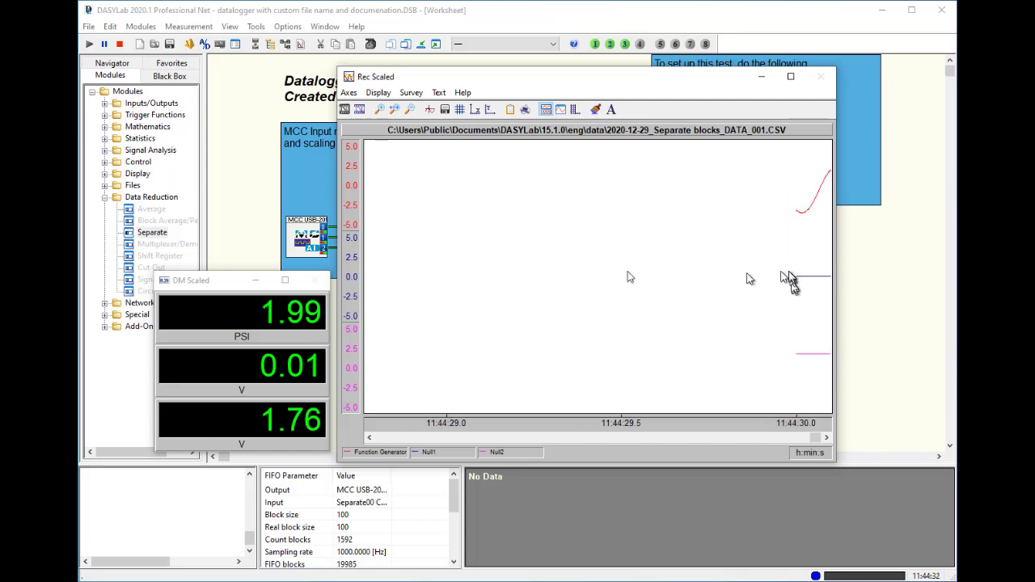
left_click(412, 110)
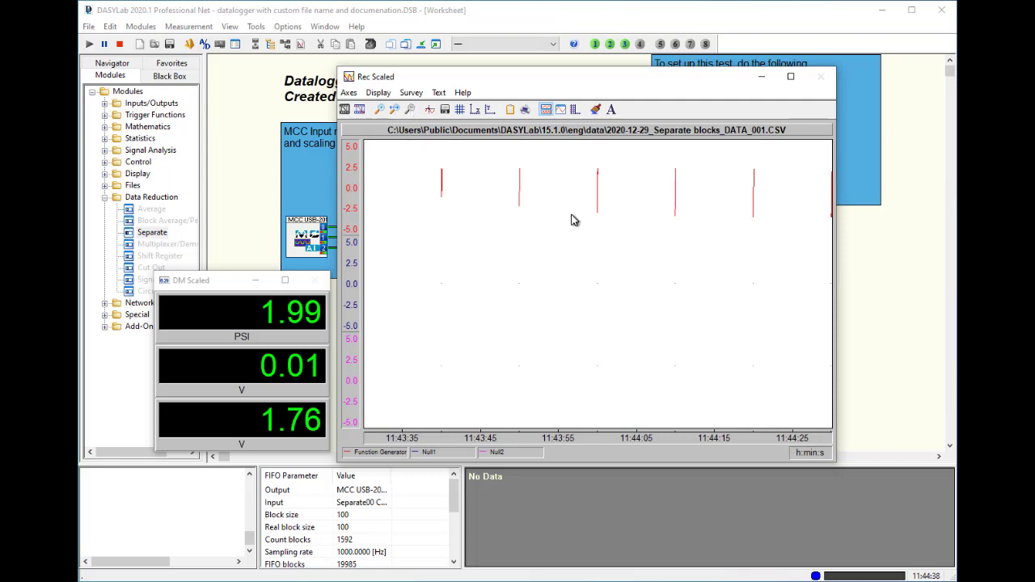
- Stop the measurement and open the Separate blocks CSV recording from the File Explorer data folder in Excel
left_click(119, 44)
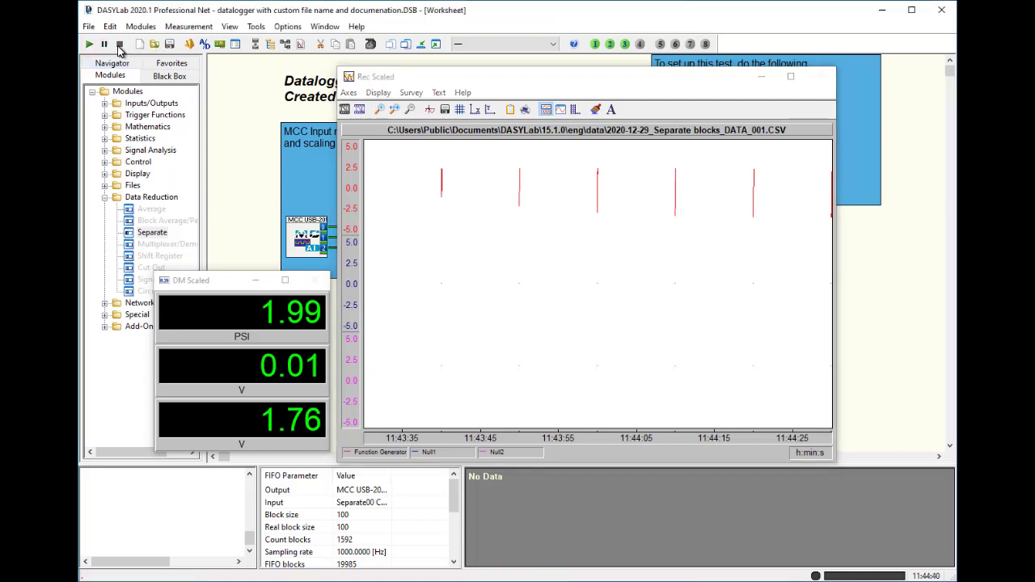
key("alt+Tab")
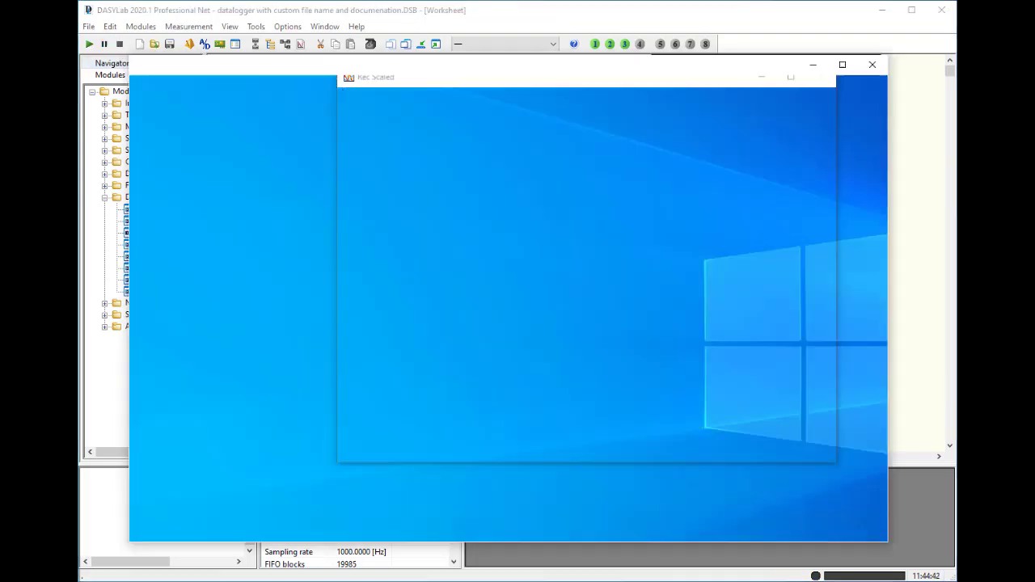
double_click(459, 297)
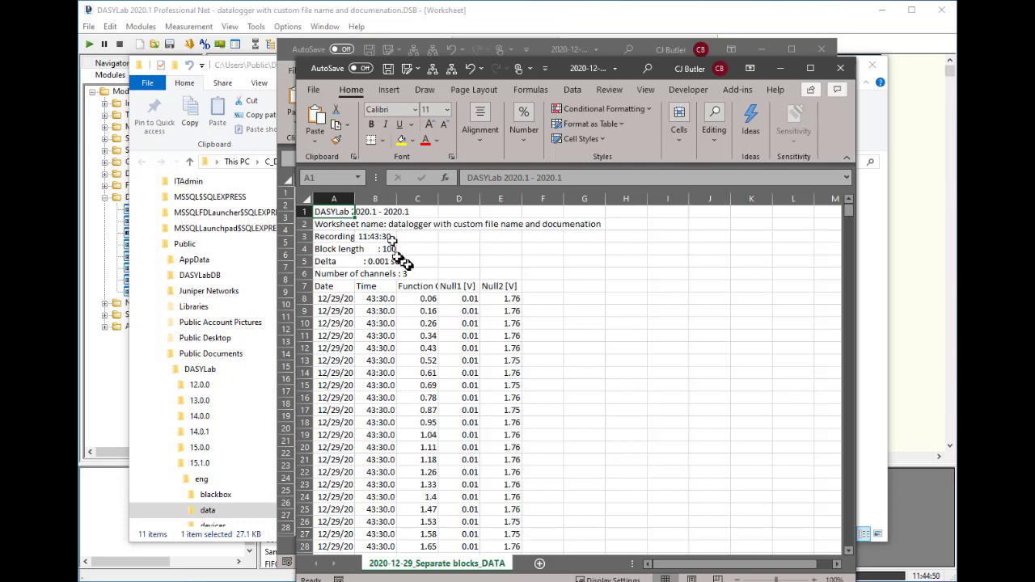
left_click(376, 199)
right_click(377, 201)
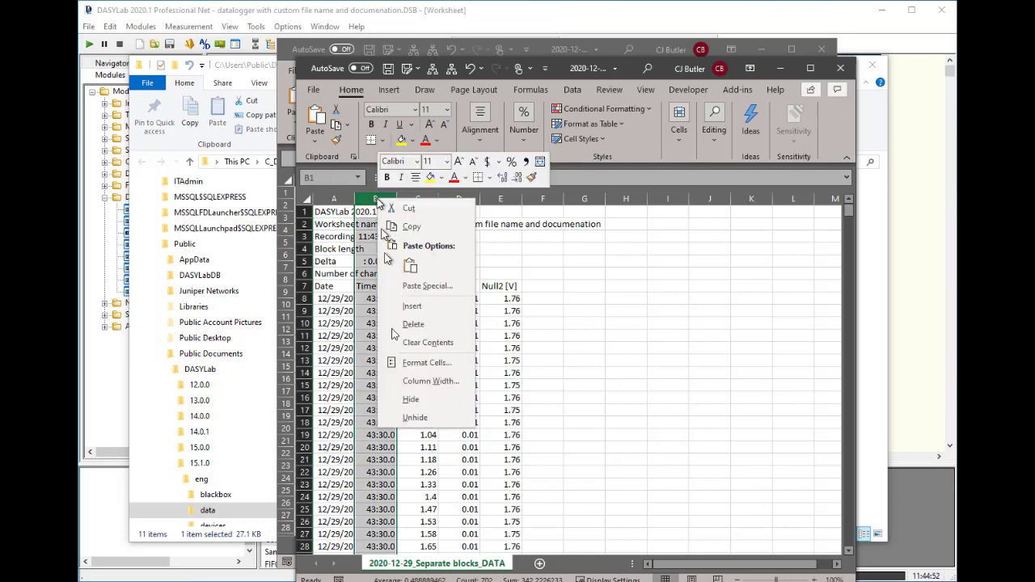
left_click(418, 383)
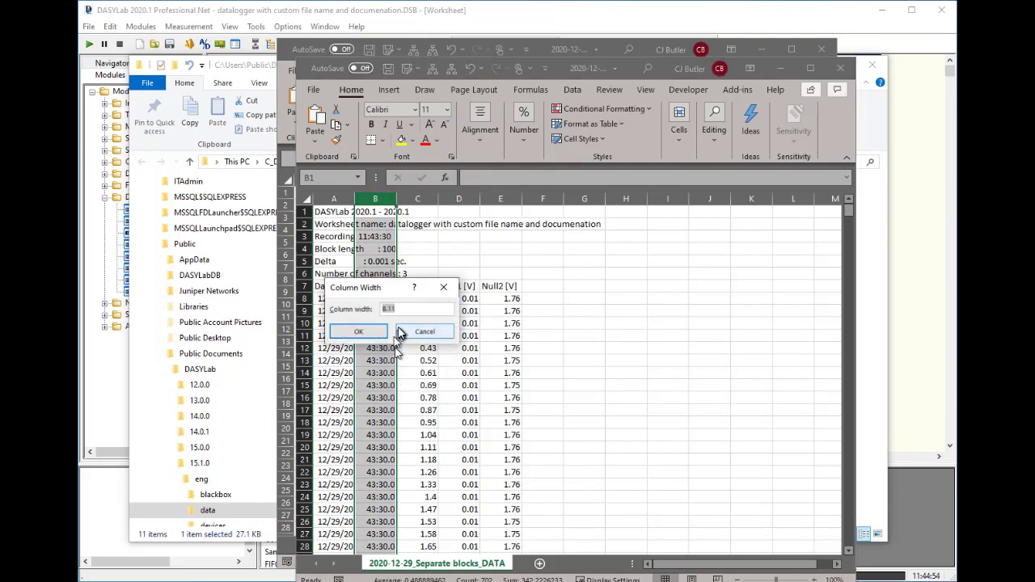
left_click(424, 333)
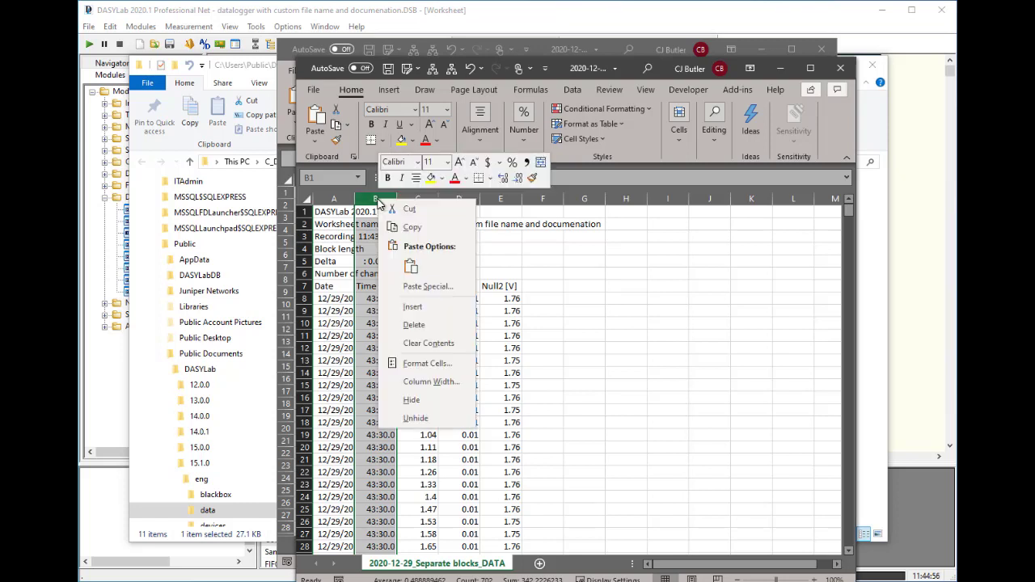
- Apply the custom format hh:mm:ss.000 to the Time column of the Separate blocks recording and widen the column
right_click(377, 201)
left_click(427, 363)
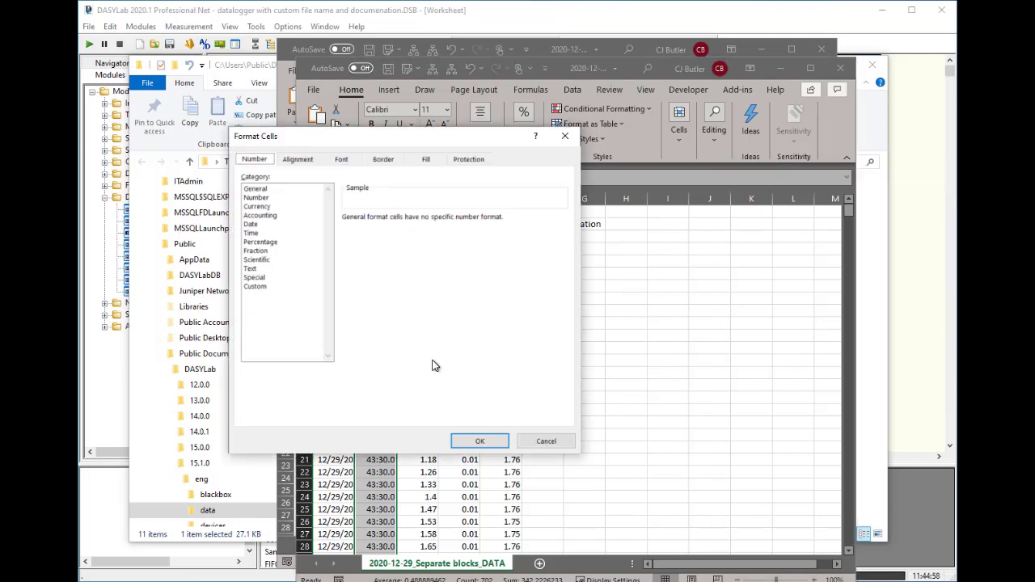
left_click(257, 286)
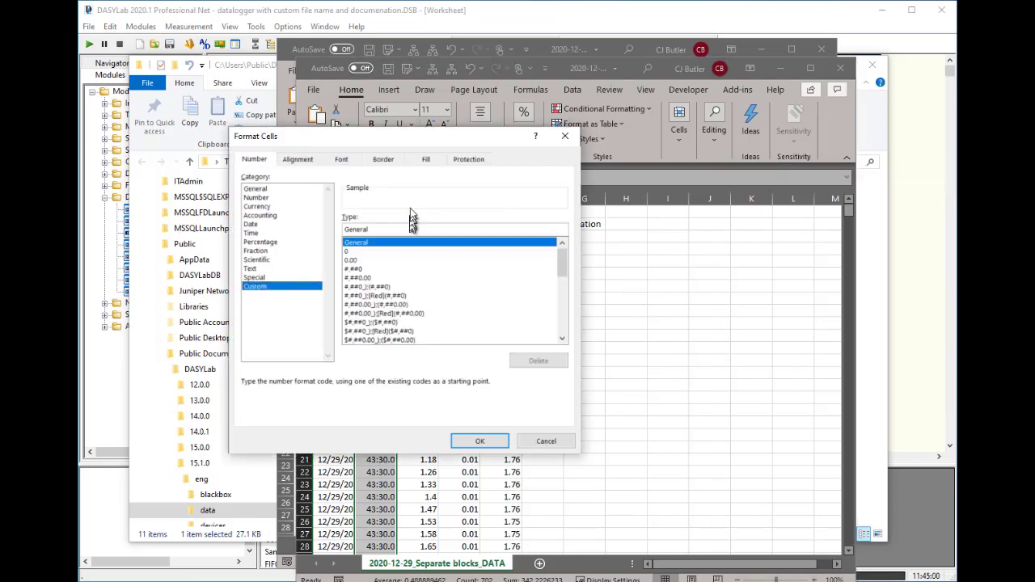
double_click(365, 229)
type("hh:mm")
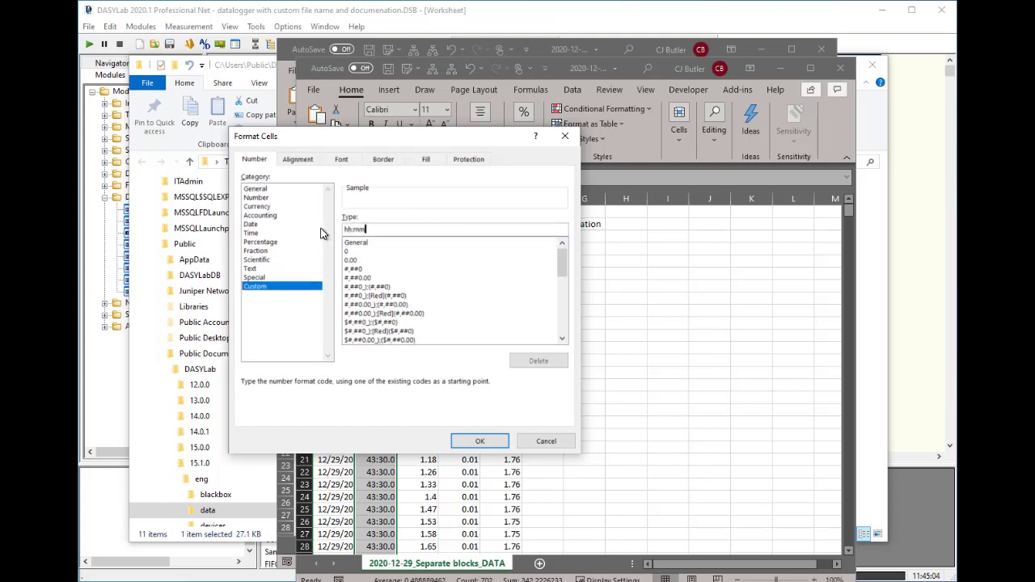
type(":ss.000")
left_click(481, 441)
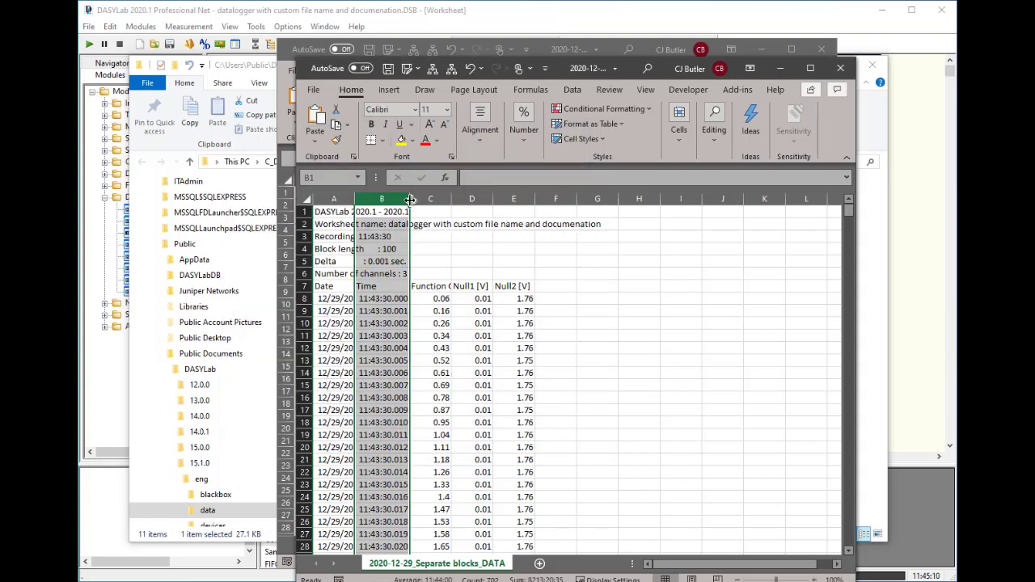
left_click_drag(411, 200, 430, 202)
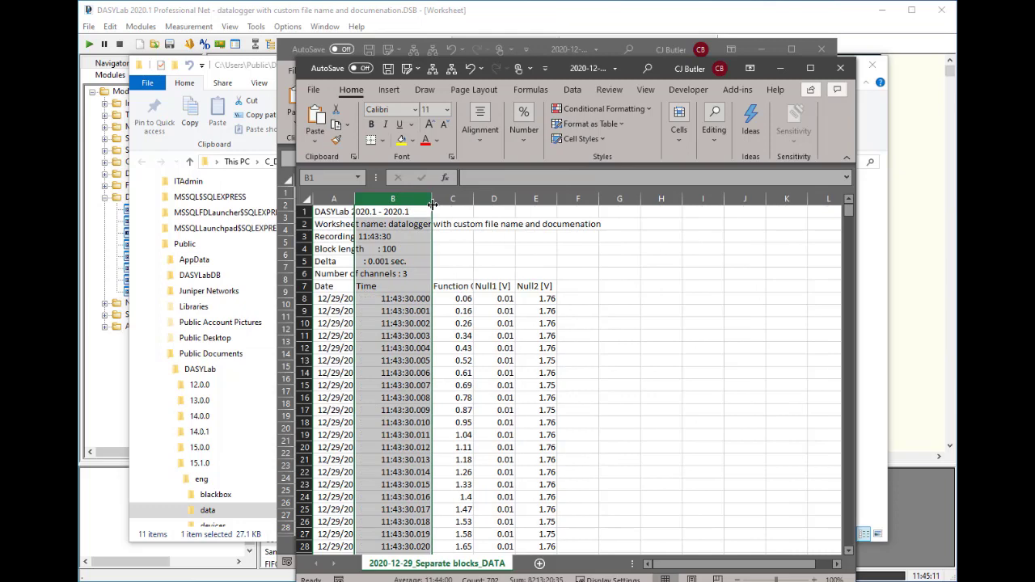
- Examine the Time column of the Separate blocks recording at the start of each 100-sample block: rows 8, 108, 208 and 308
left_click(418, 295)
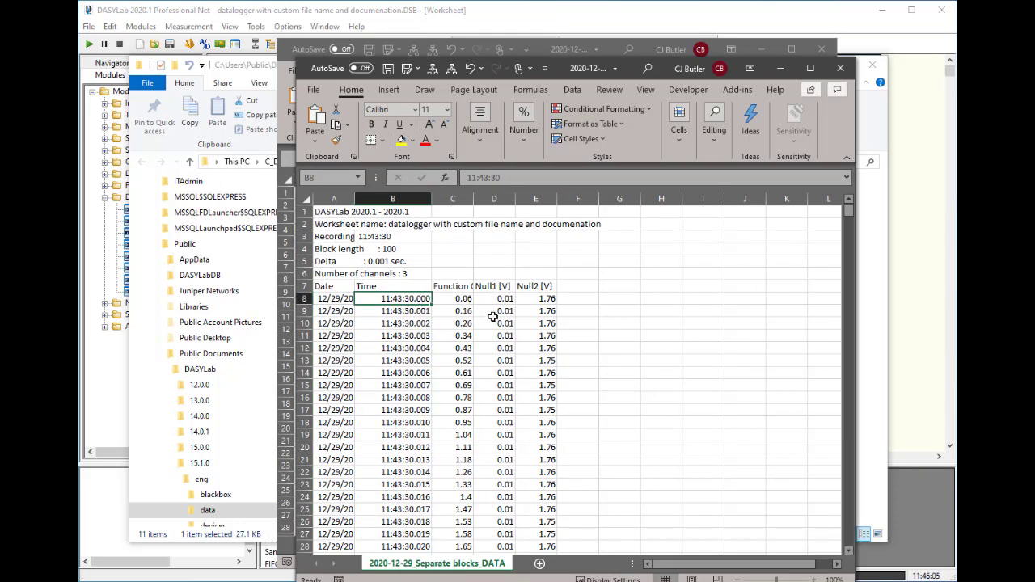
scroll(423, 340, "down", 20)
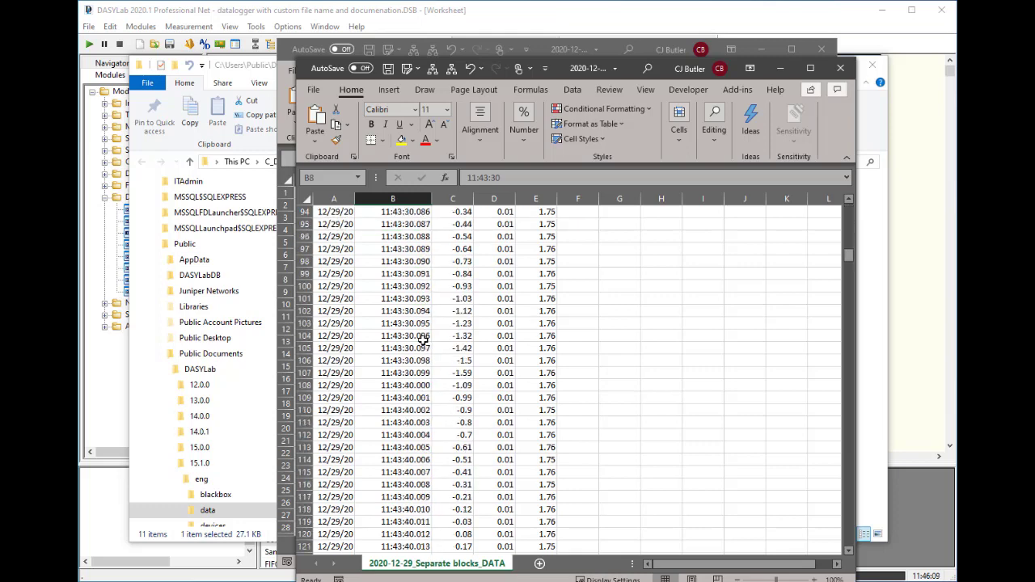
left_click(417, 385)
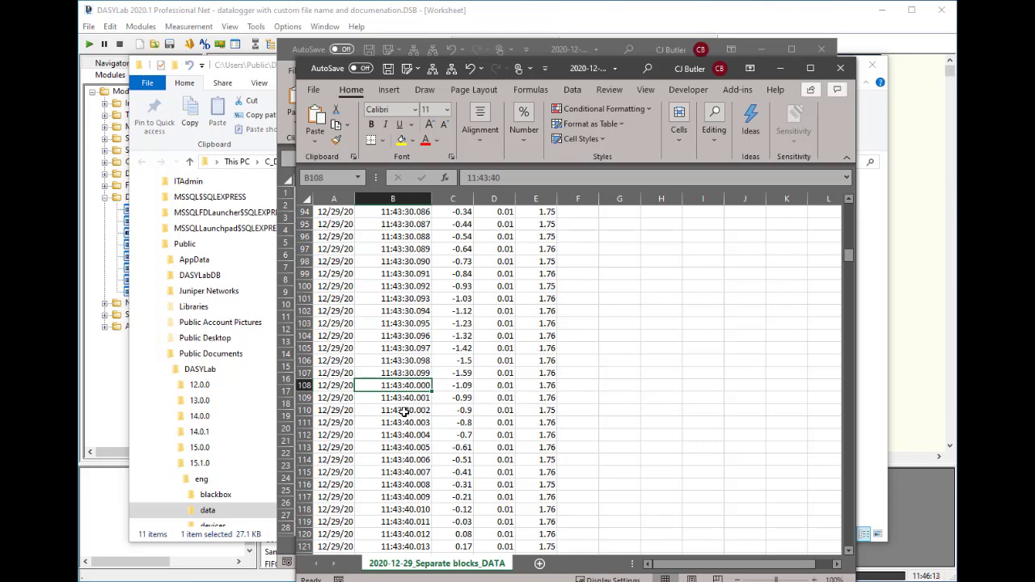
scroll(404, 411, "down", 14)
scroll(404, 412, "down", 14)
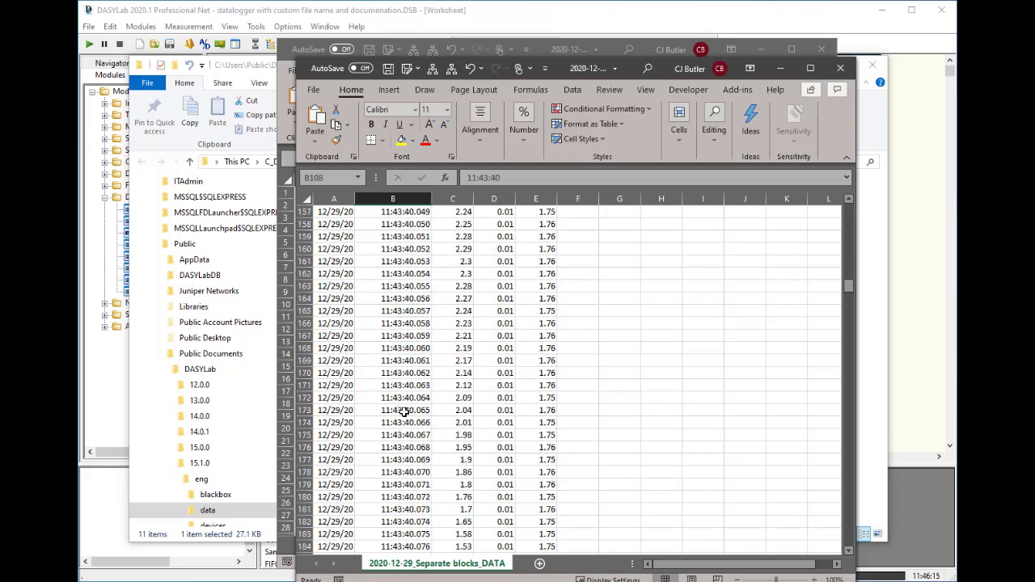
scroll(405, 411, "down", 2)
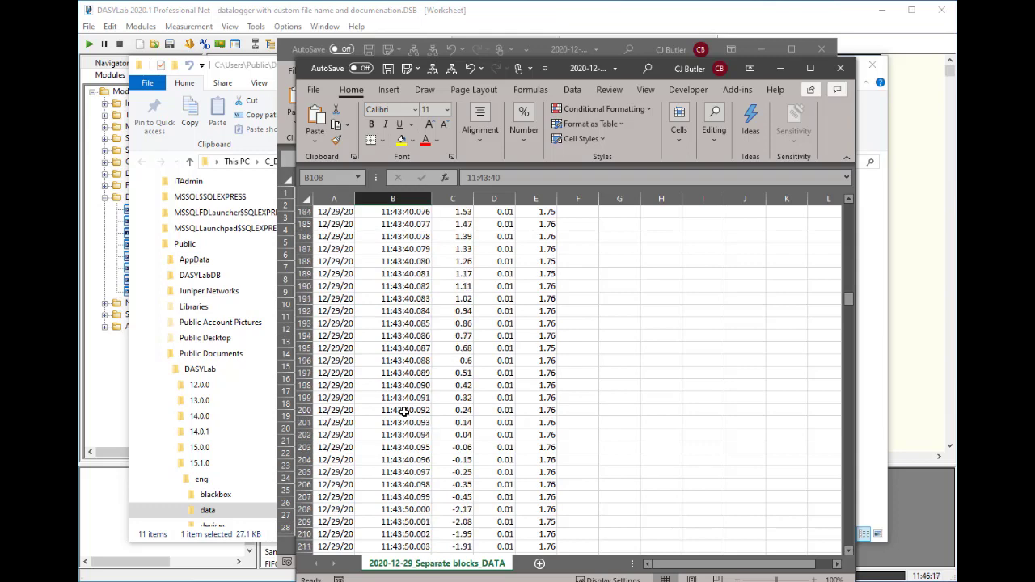
left_click(404, 510)
scroll(464, 497, "down", 5)
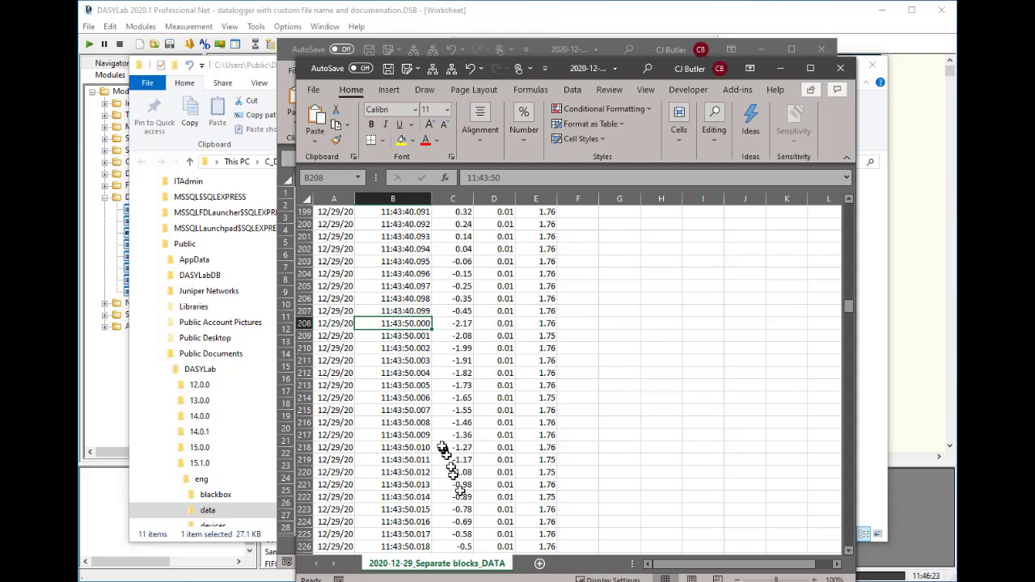
scroll(438, 380, "down", 10)
scroll(439, 380, "down", 11)
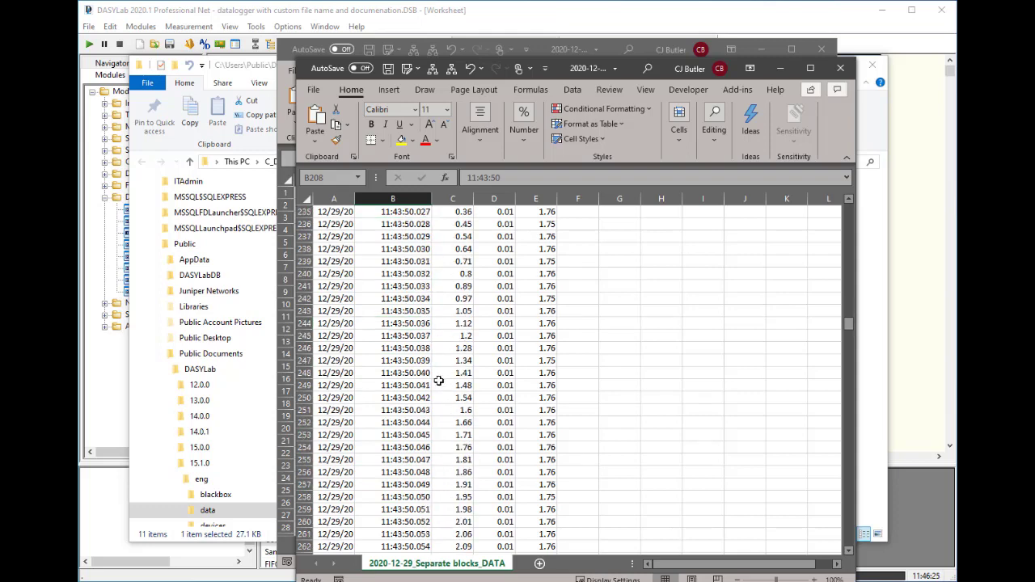
scroll(438, 380, "down", 13)
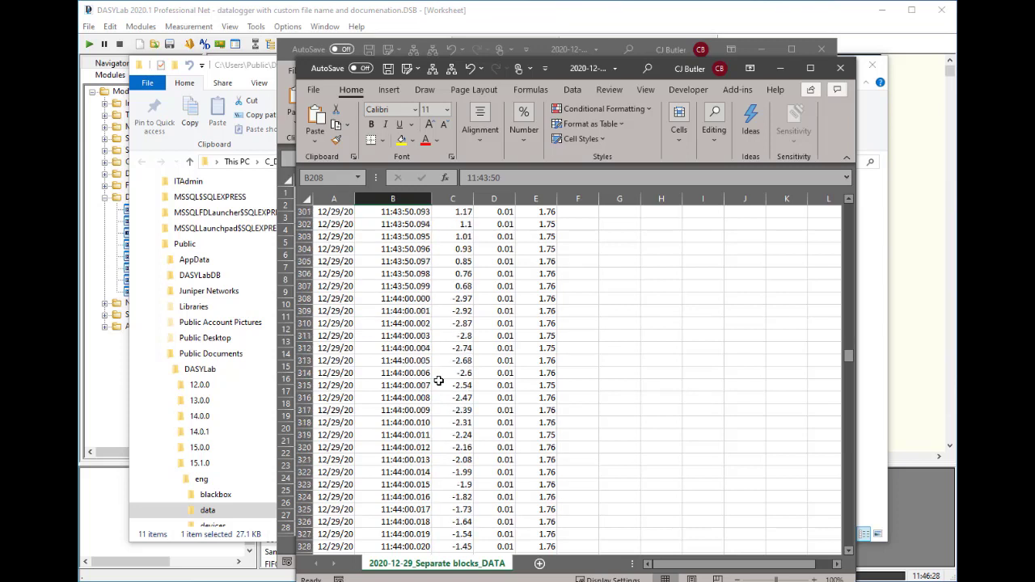
left_click(410, 299)
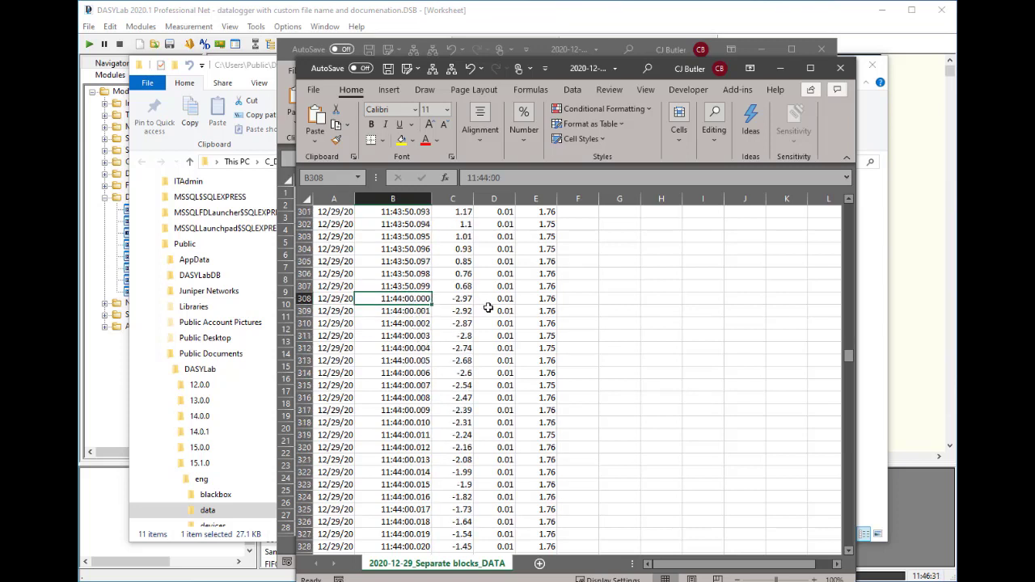
- Close both CSV recordings in Excel without saving changes and close the File Explorer data folder
left_click(841, 68)
left_click(553, 344)
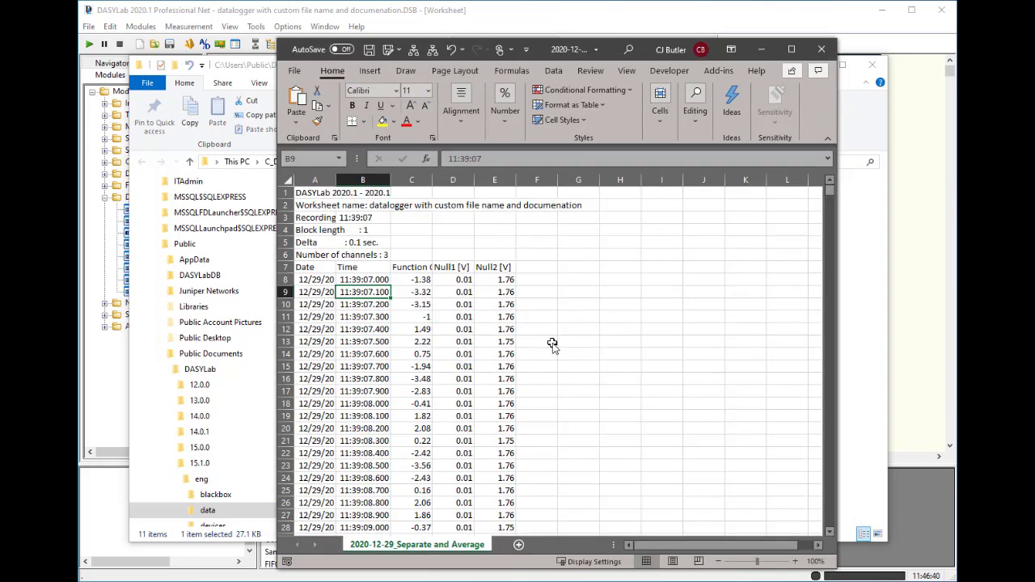
left_click(822, 49)
left_click(552, 345)
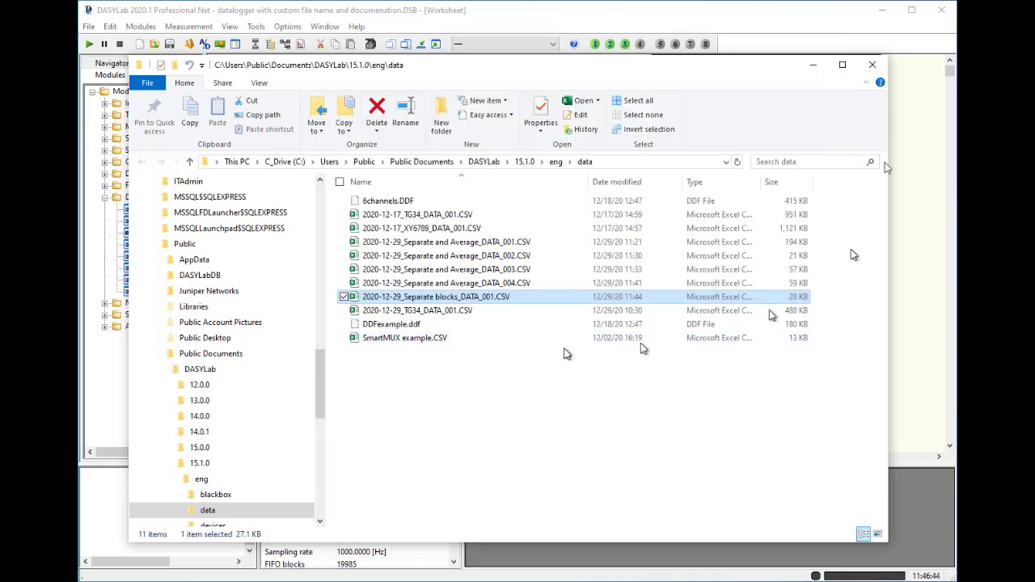
left_click(871, 65)
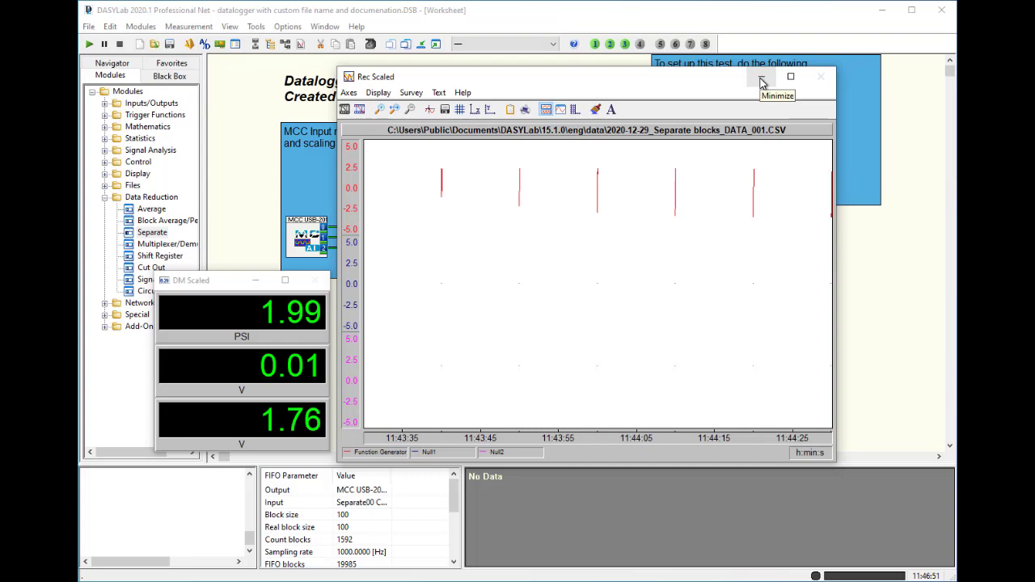
- Minimize the Rec Scaled recorder window, bringing it back once for another look at the separated blocks
left_click(761, 78)
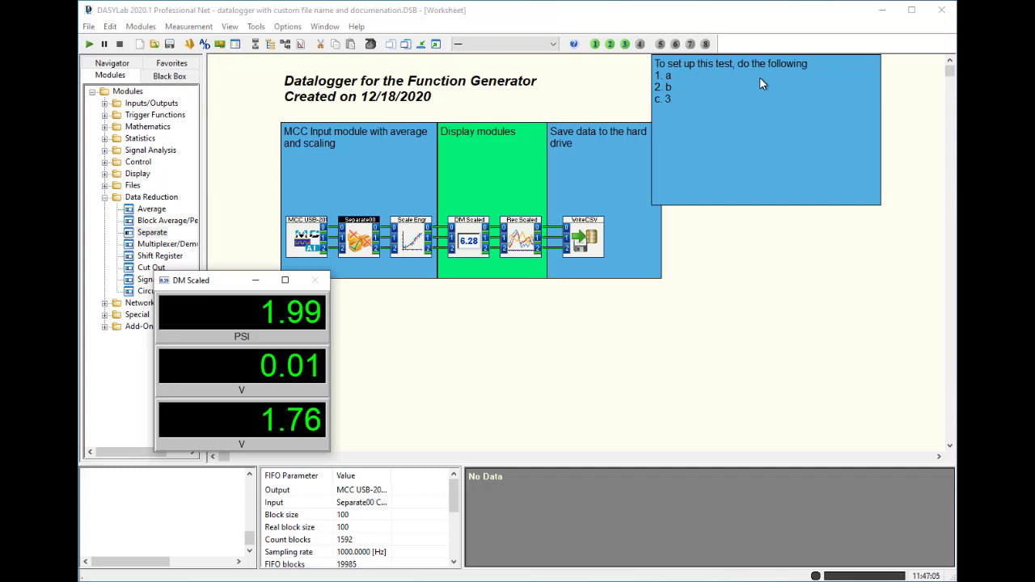
left_click(436, 44)
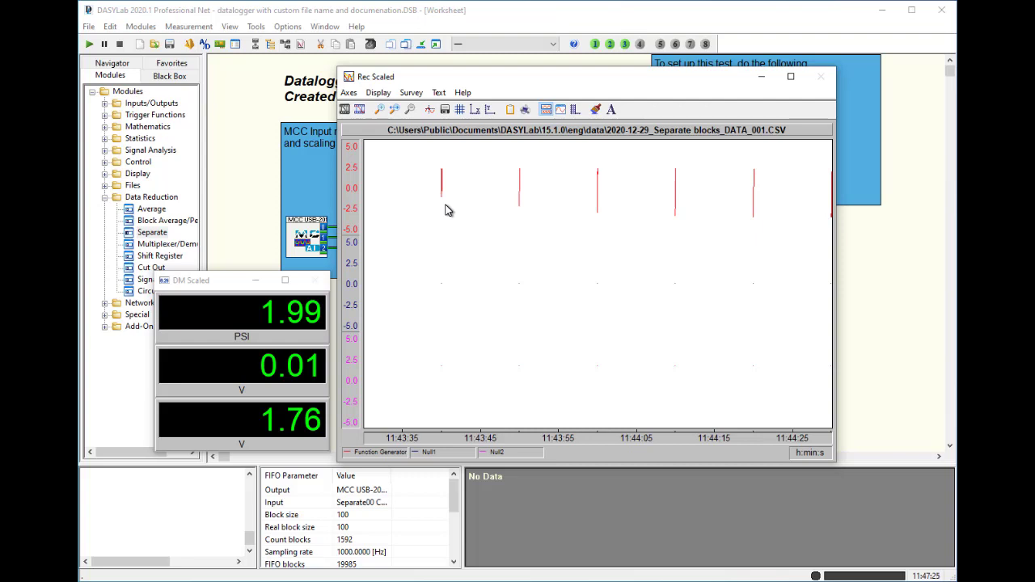
left_click(762, 77)
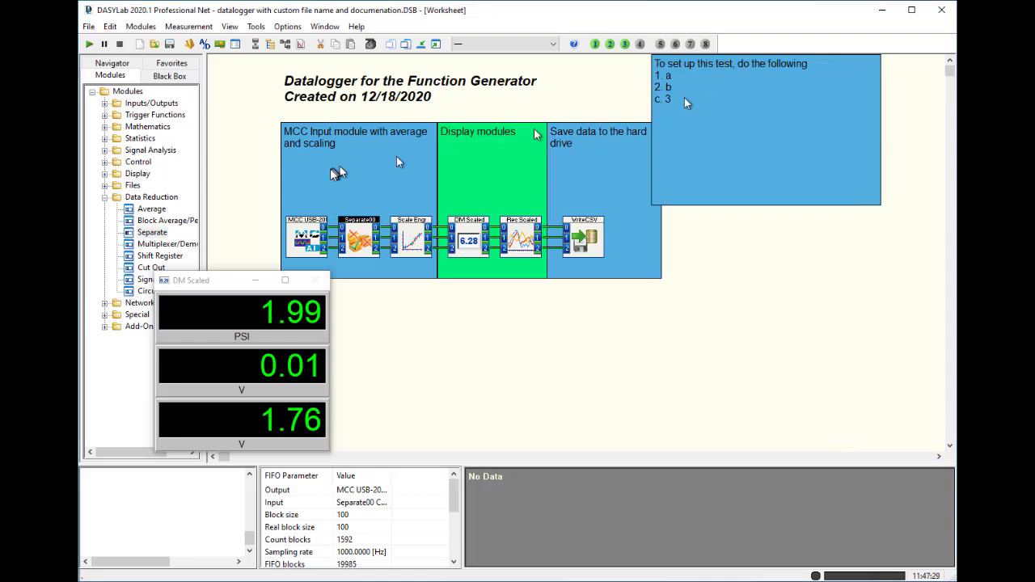
- Place a Block Average / Peak Hold module below the Separate module with its default settings, and delete it again
left_click(180, 221)
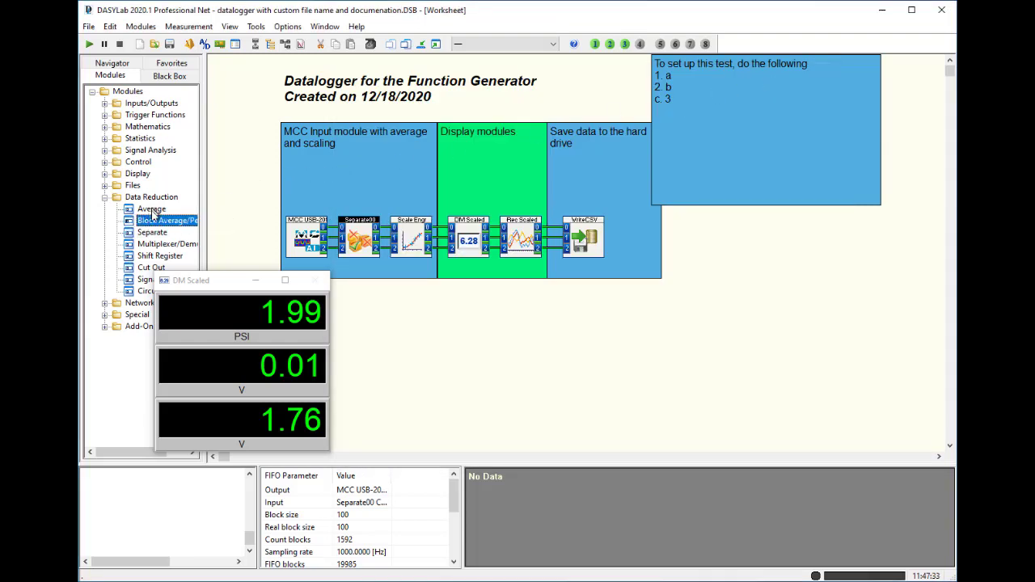
left_click_drag(178, 230, 377, 309)
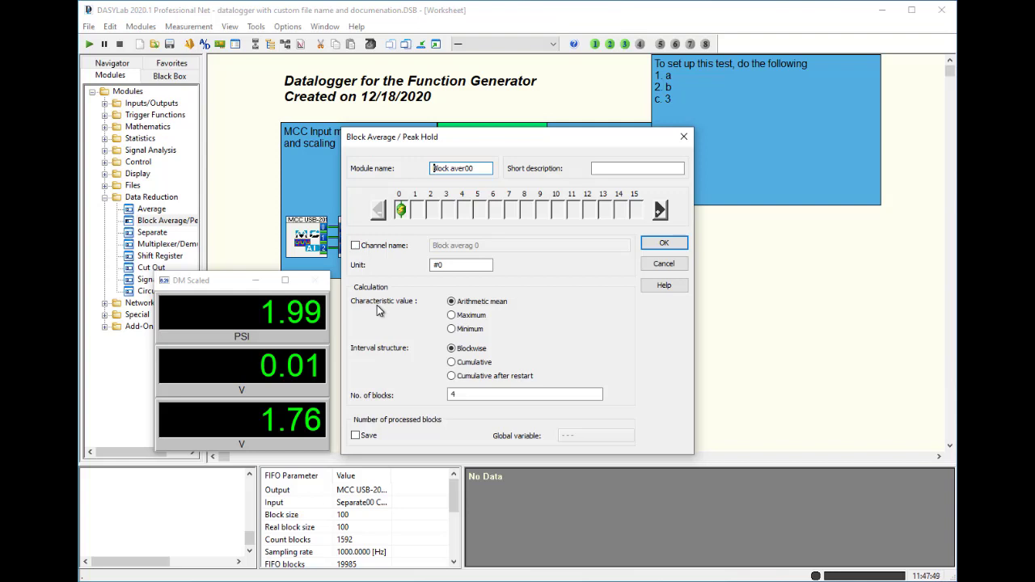
double_click(467, 394)
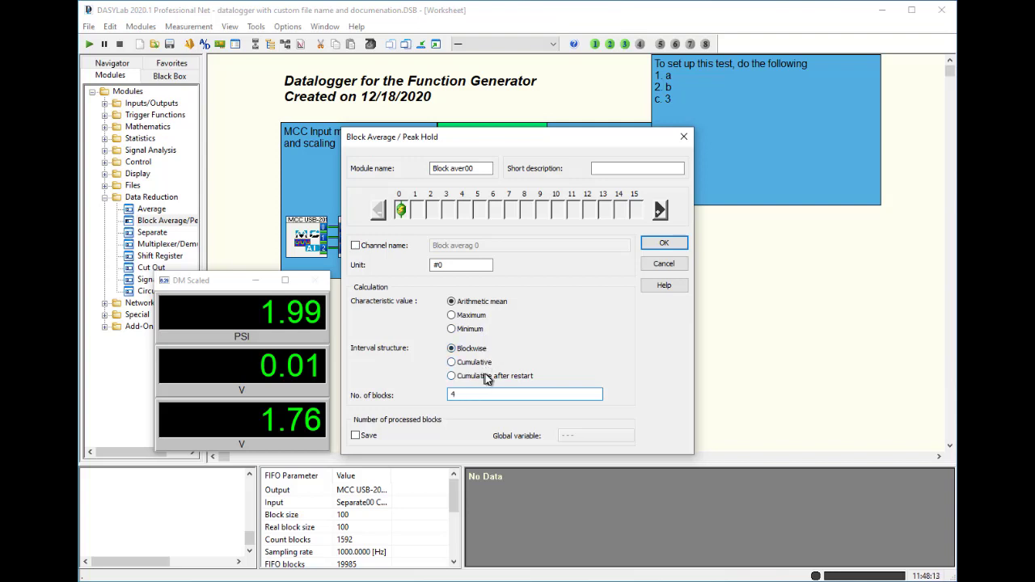
left_click(659, 244)
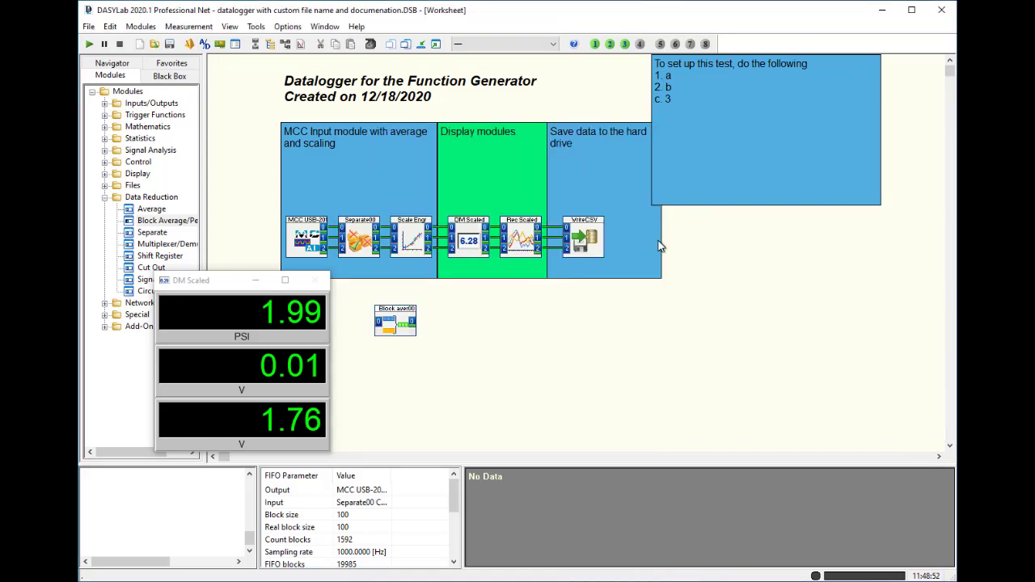
right_click(393, 319)
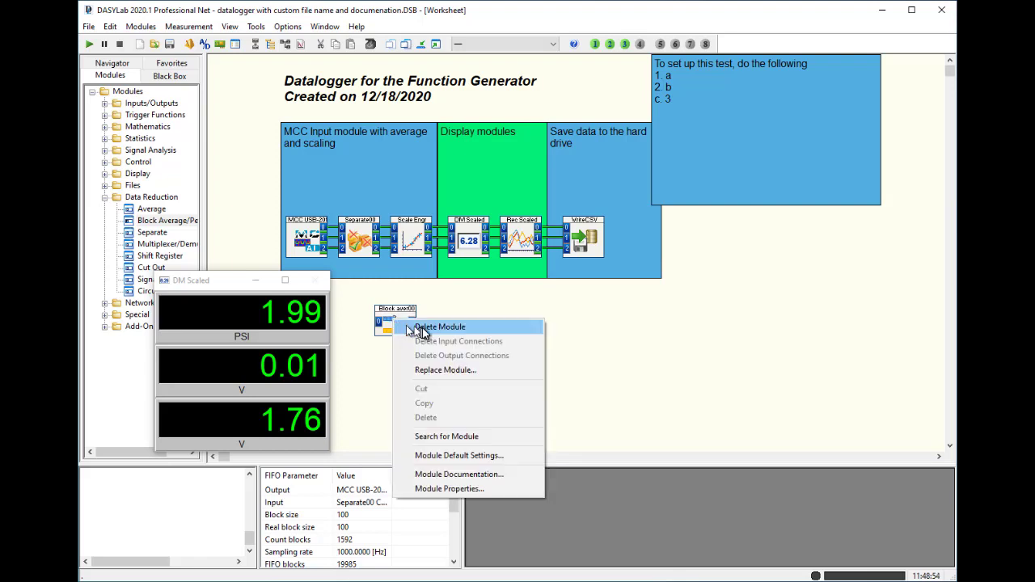
left_click(422, 328)
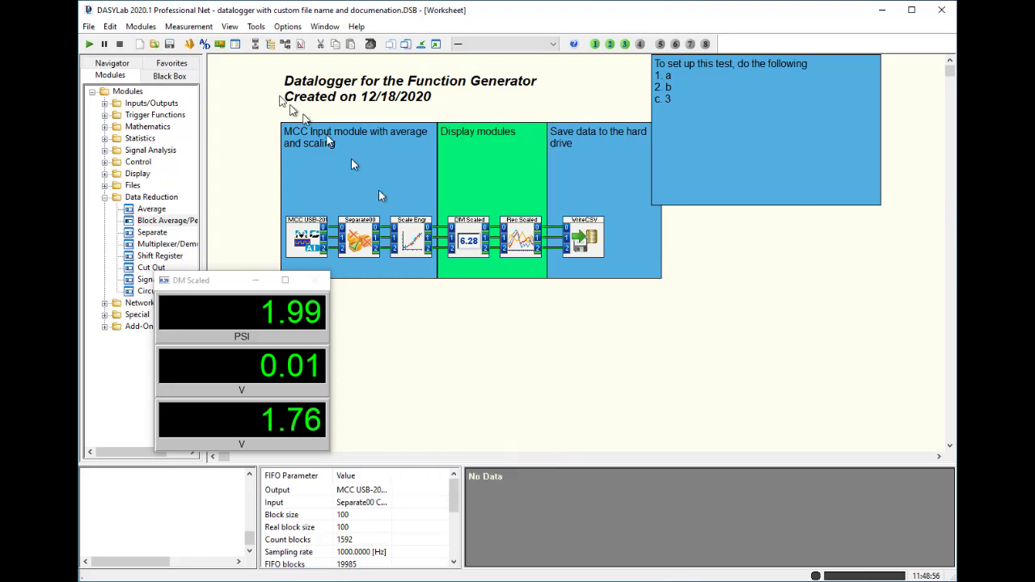
- Save the worksheet under a new name by adding "separate" in front of the existing file name
left_click(86, 28)
left_click(116, 88)
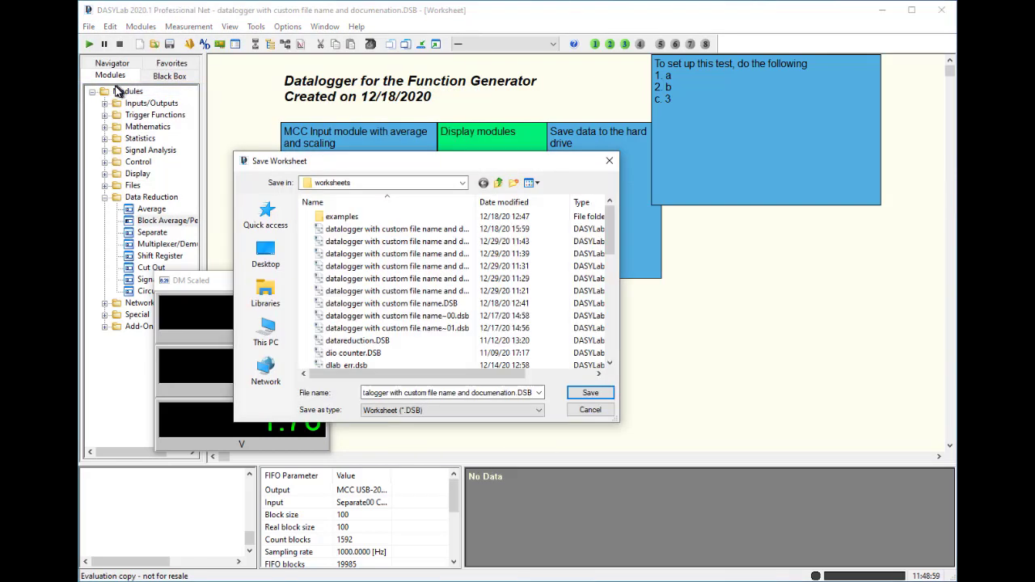
left_click(486, 392)
key("Home")
type("spe")
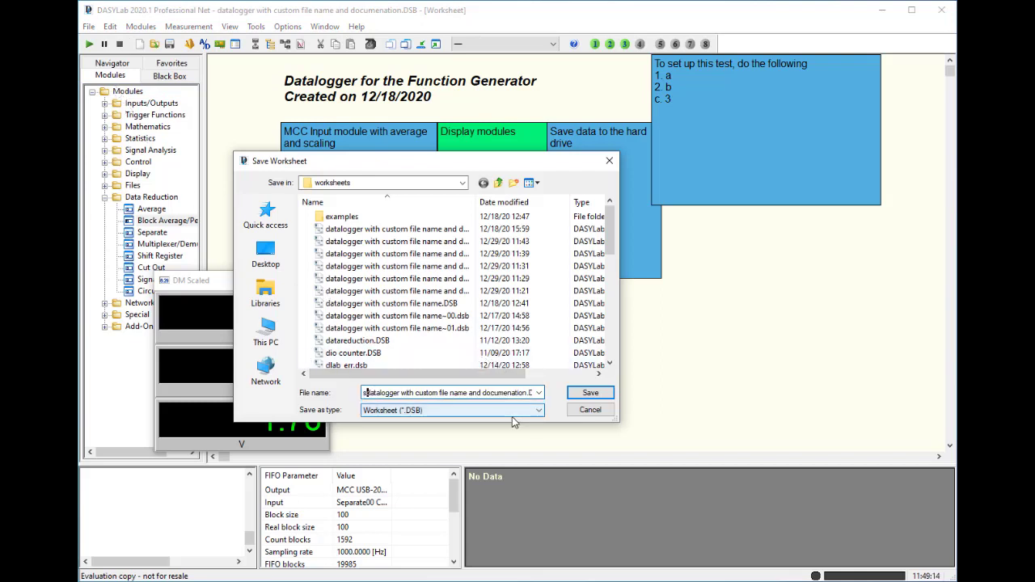
key("BackSpace")
key("BackSpace")
type("epar")
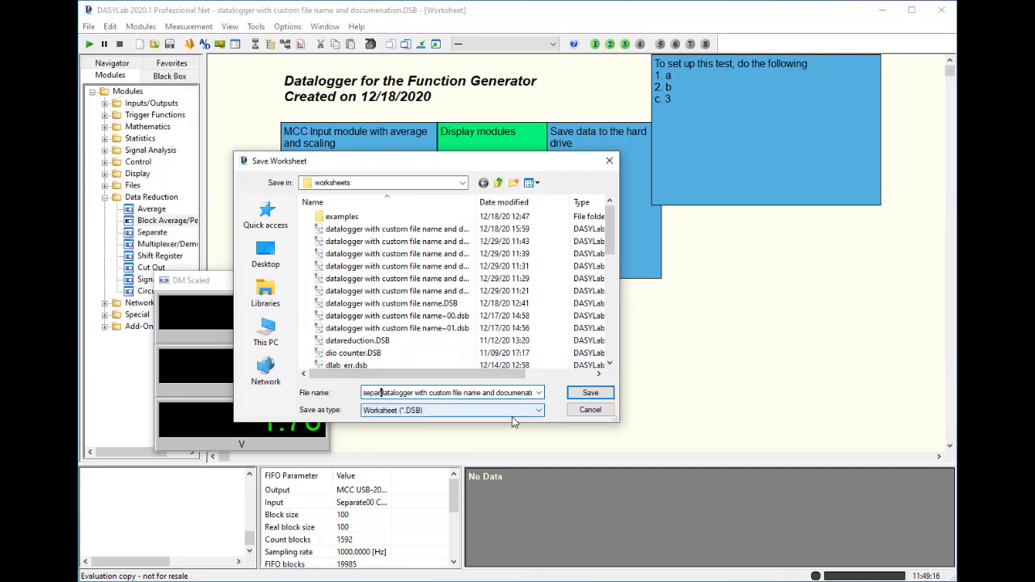
type("ate")
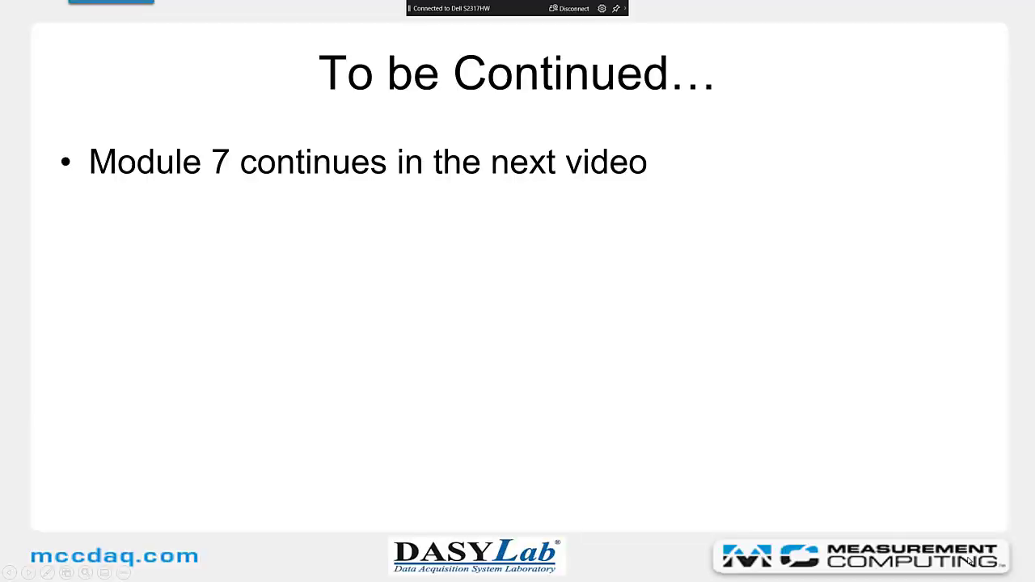